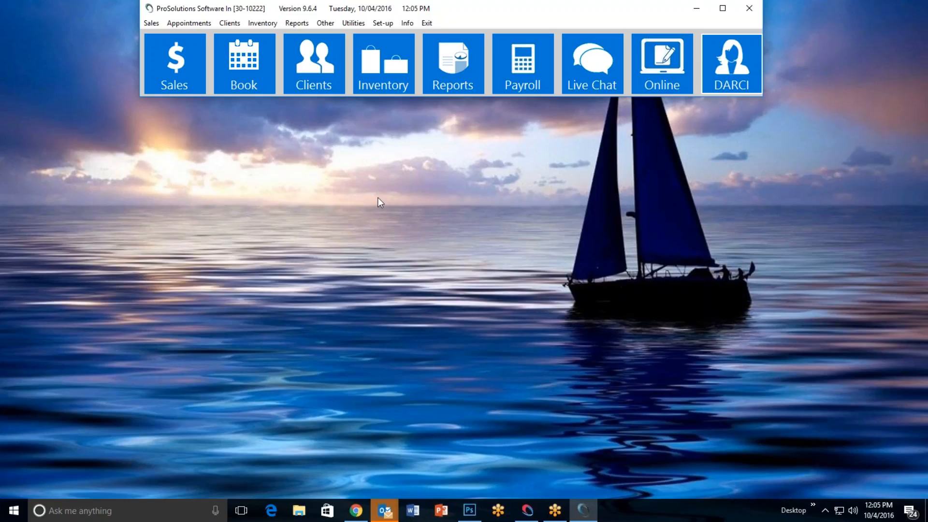
Open the sales register's sales tax rates configuration, look at the current settings, and close it without saving
click(380, 26)
mouse_move(473, 39)
mouse_move(568, 77)
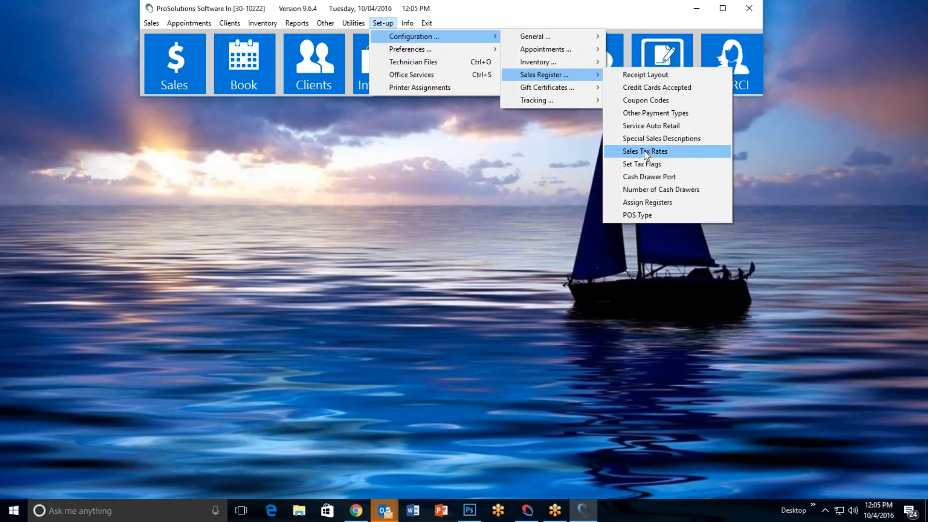
click(663, 152)
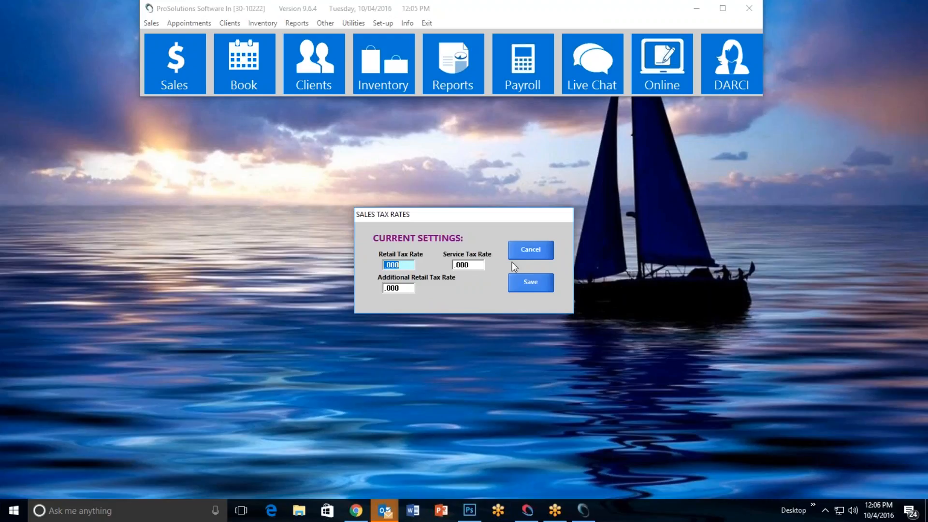
click(527, 251)
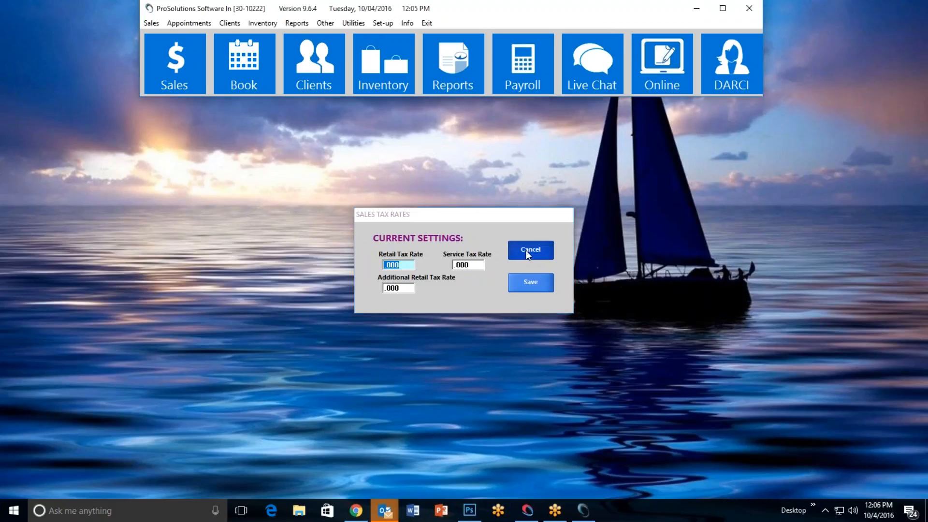
Exit ProSolutions and launch IQSpa from its desktop shortcut, turning on the desktop icons to reach it
click(427, 24)
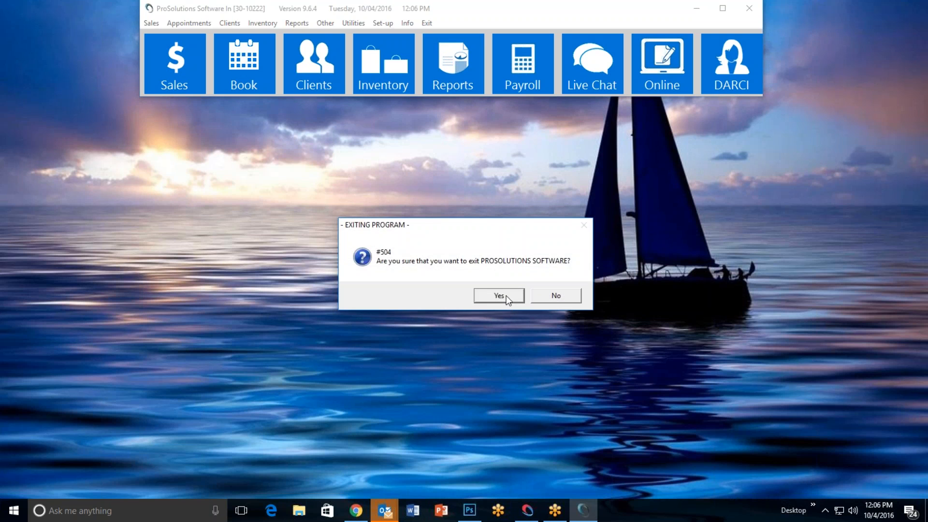
click(499, 296)
right_click(446, 220)
mouse_move(495, 245)
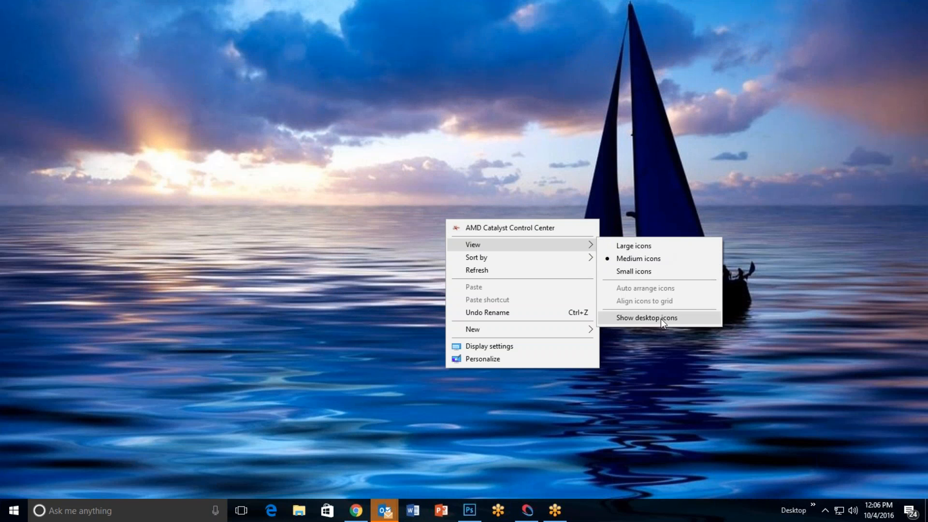
click(663, 319)
double_click(242, 457)
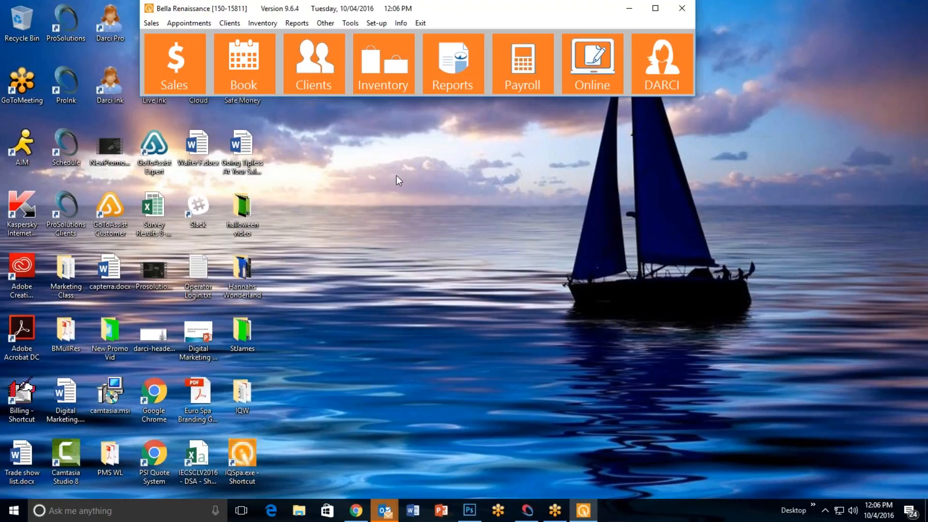
Hide the desktop icons and shift the program's main window slightly across the desktop
right_click(396, 176)
mouse_move(504, 202)
click(597, 275)
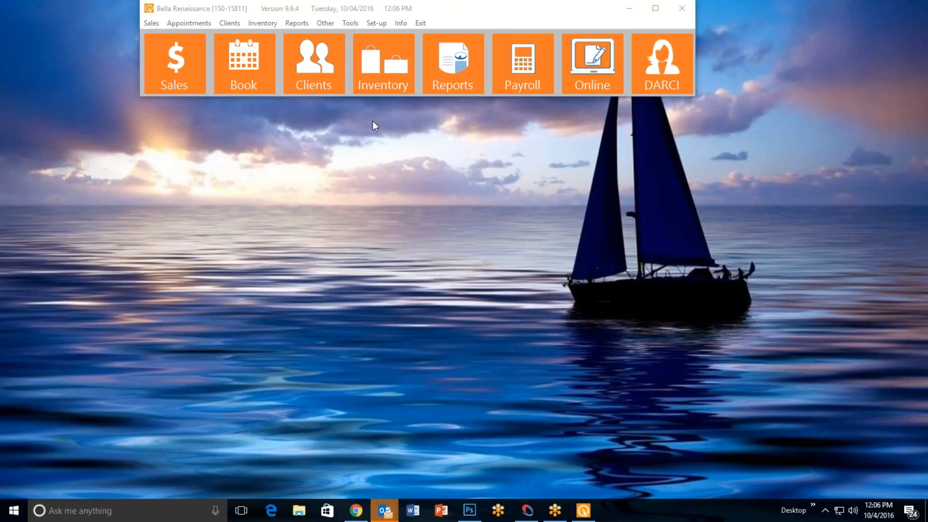
drag(428, 9, 453, 11)
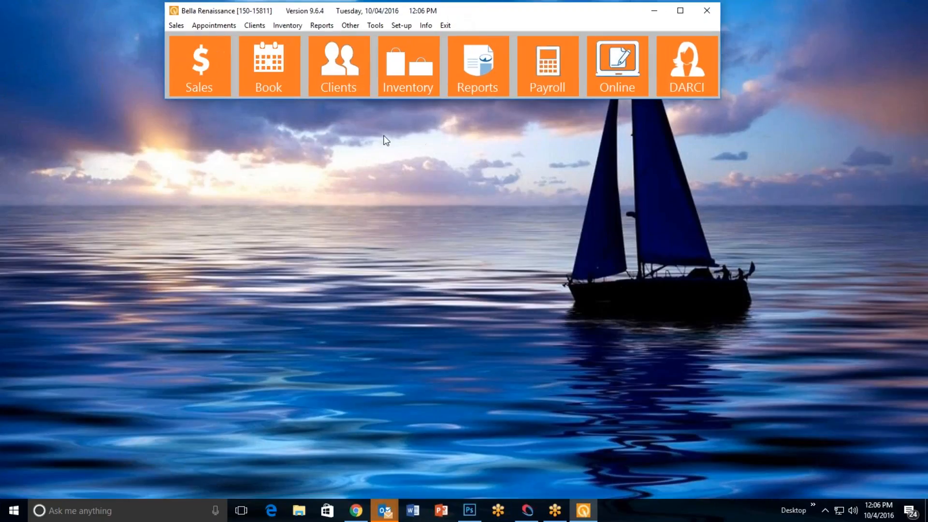
Review the retail, service and additional retail tax rates in the sales register configuration and save the settings
click(401, 25)
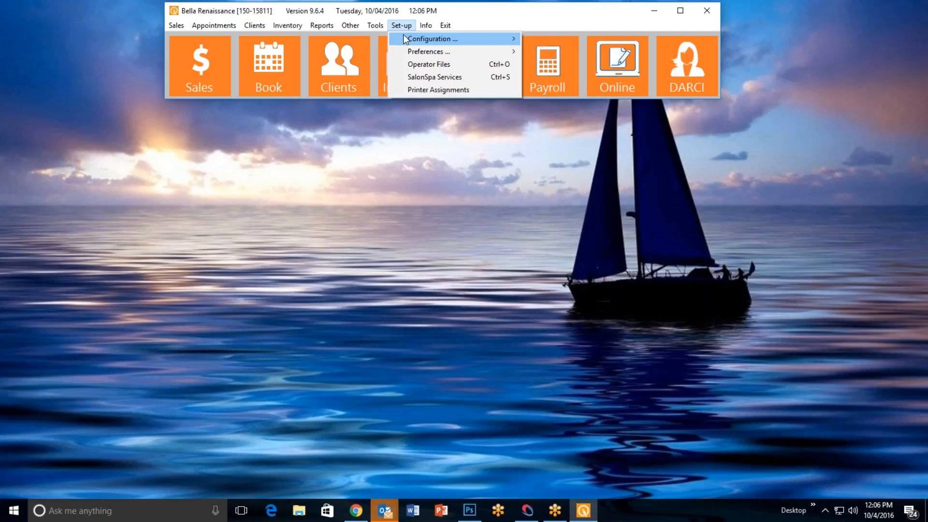
mouse_move(587, 40)
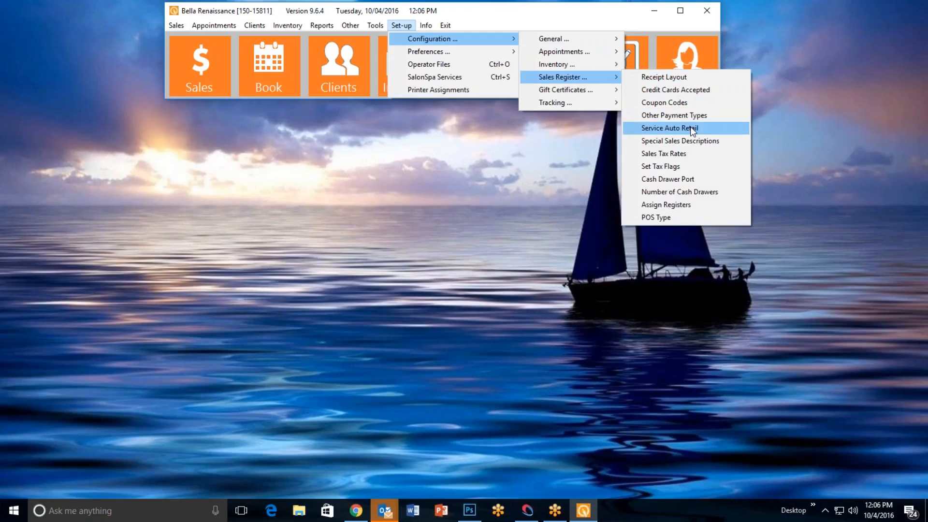
click(683, 155)
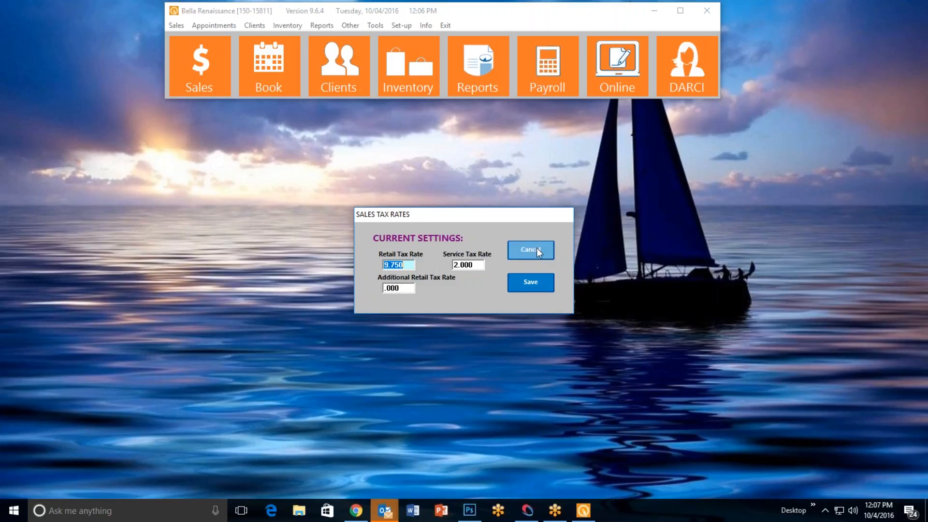
click(526, 290)
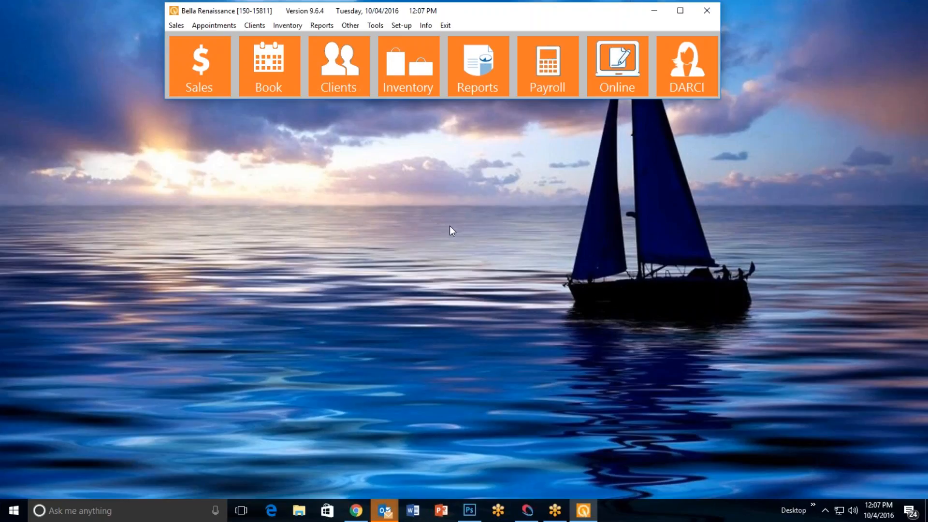
Examine the receipt layout's salutation, trailer and print options in the sales register configuration, and cancel out of it
click(401, 27)
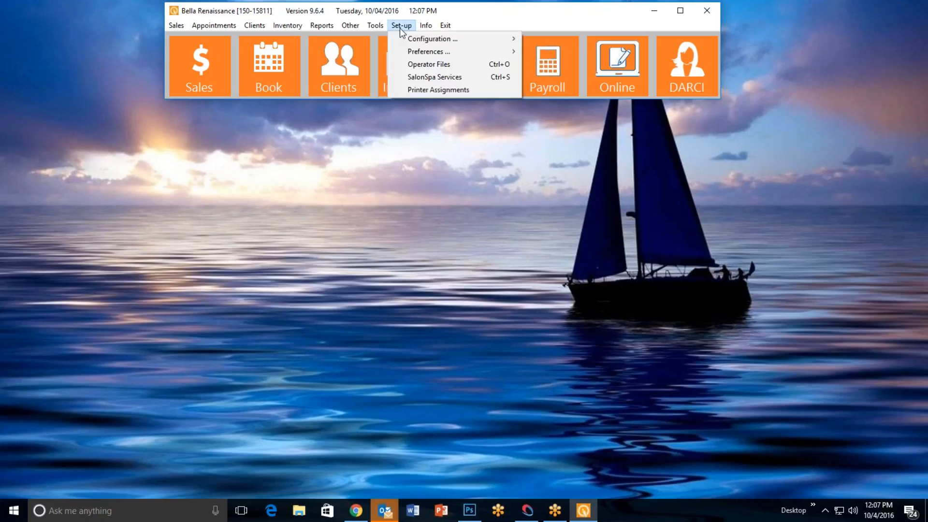
mouse_move(437, 39)
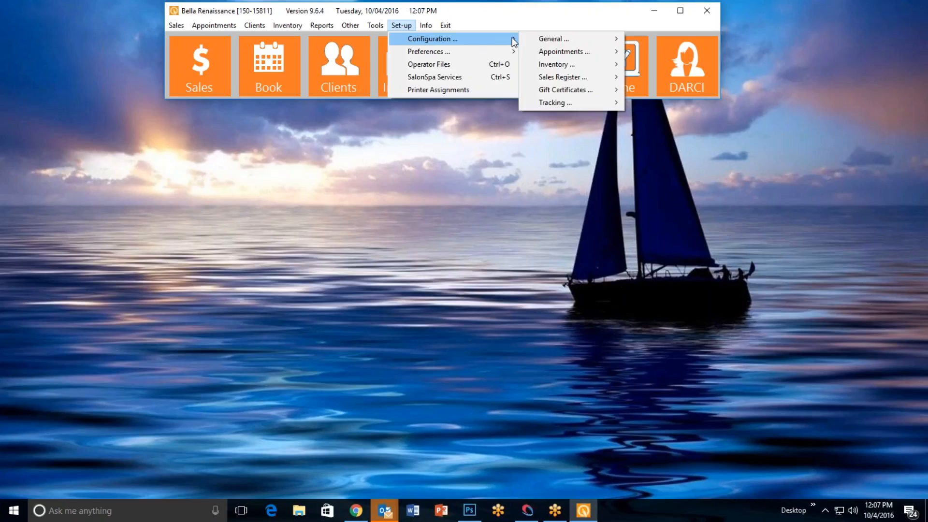
mouse_move(587, 81)
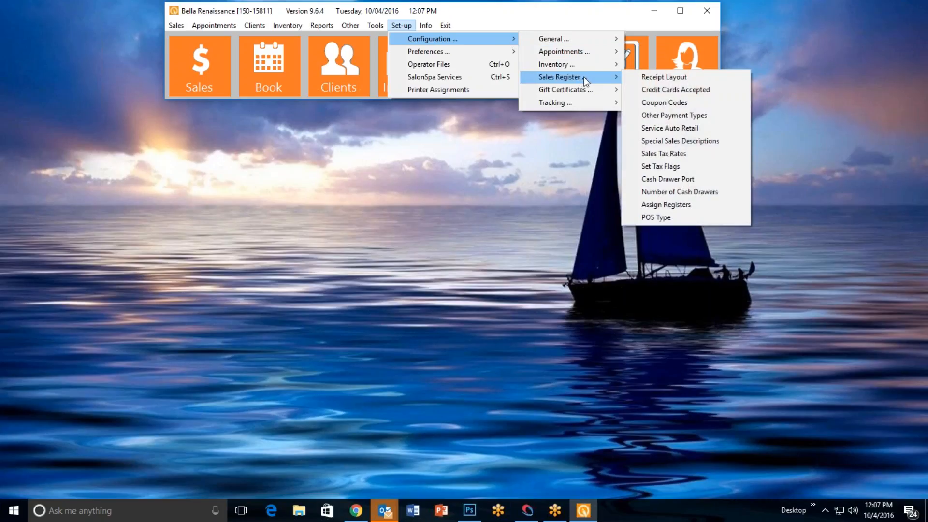
click(725, 77)
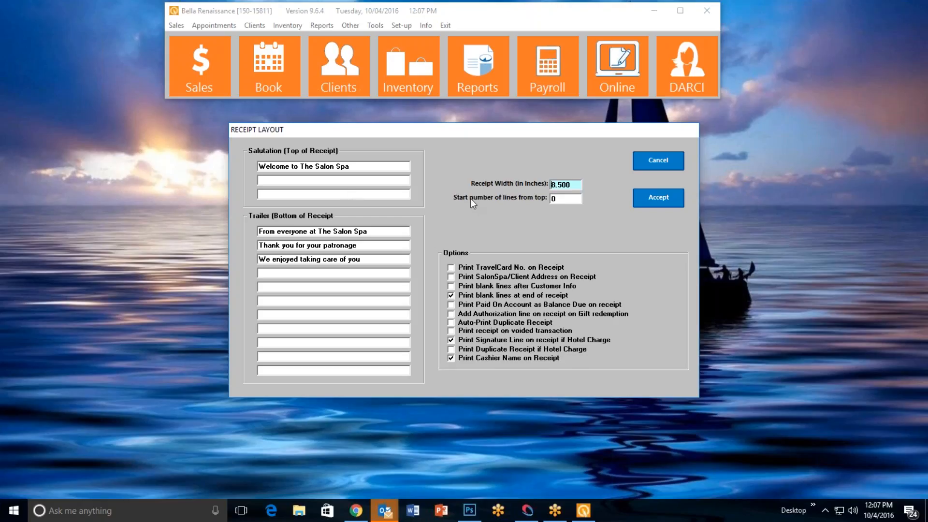
click(667, 161)
Open a client's record, switch the Email Receipts option off and back on, and close the record without saving
click(331, 61)
click(413, 155)
double_click(459, 243)
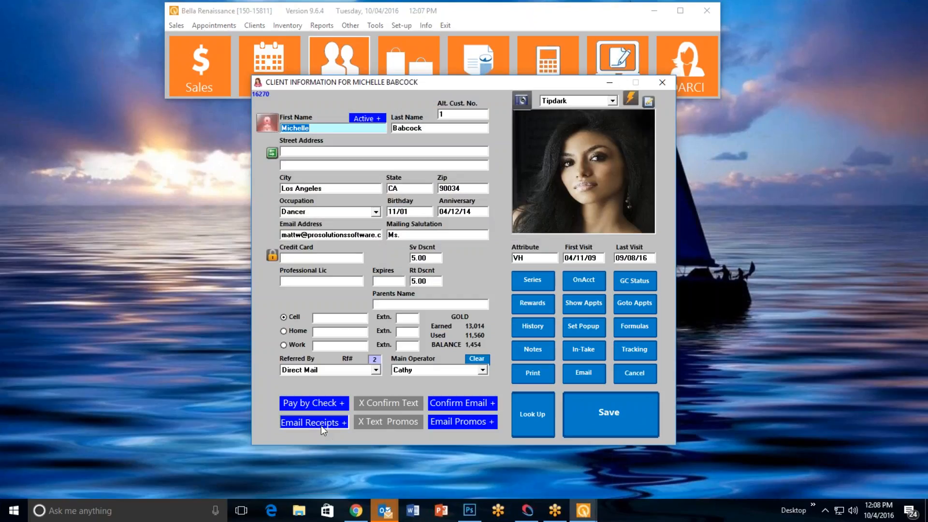
click(322, 425)
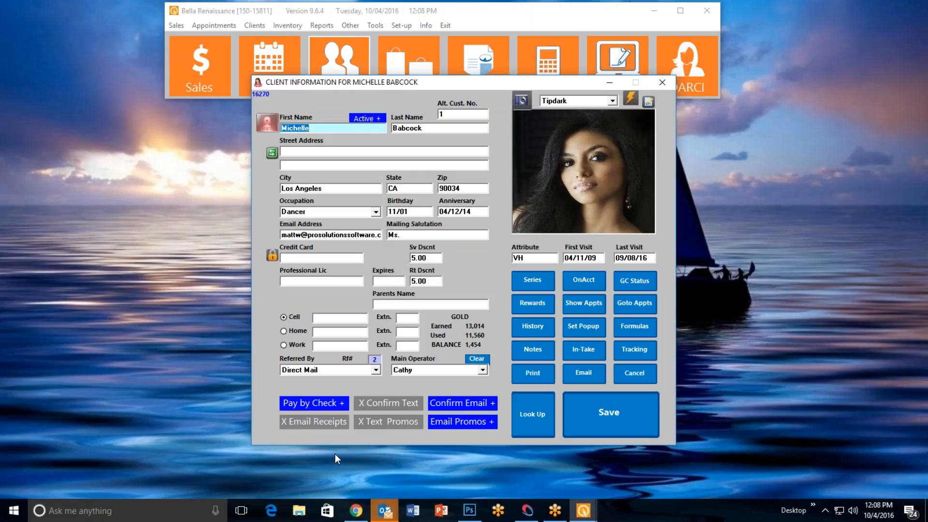
click(313, 425)
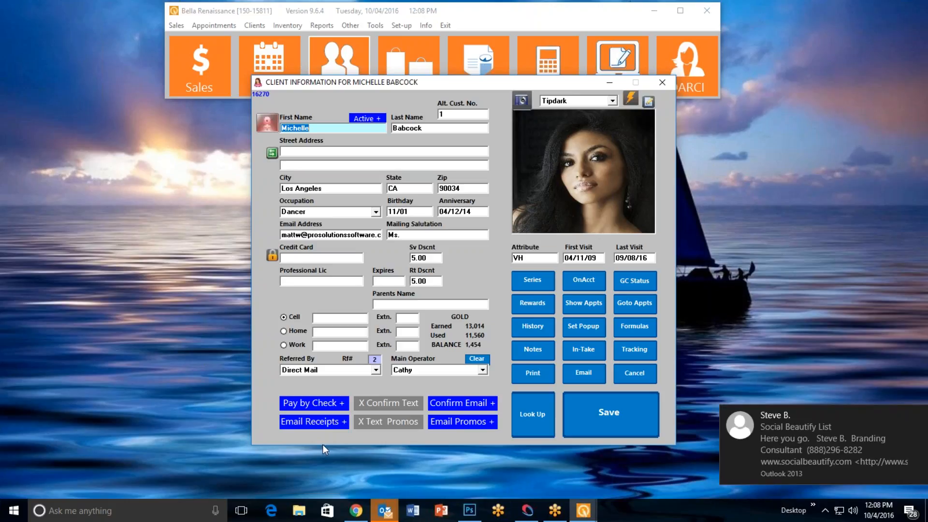
click(633, 373)
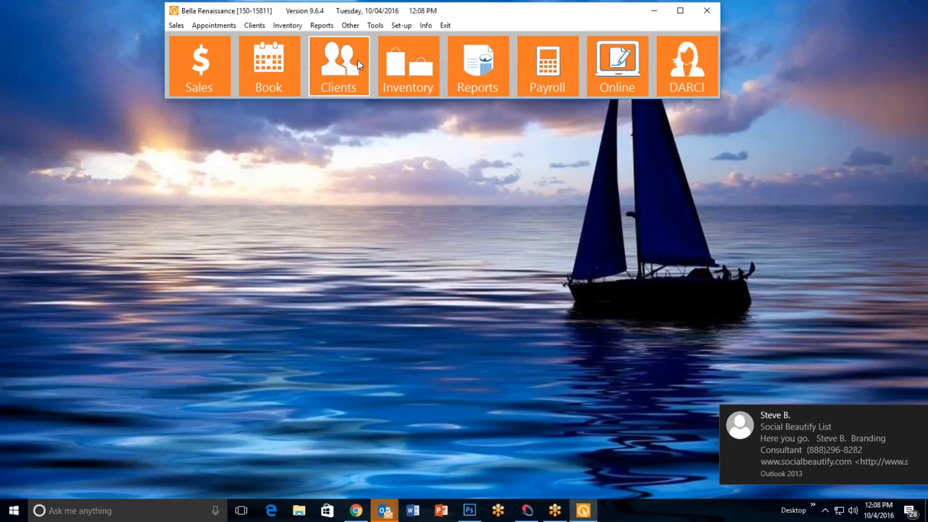
Add a first name as a new card name in the accepted credit cards configuration, check the list, and exit
click(403, 27)
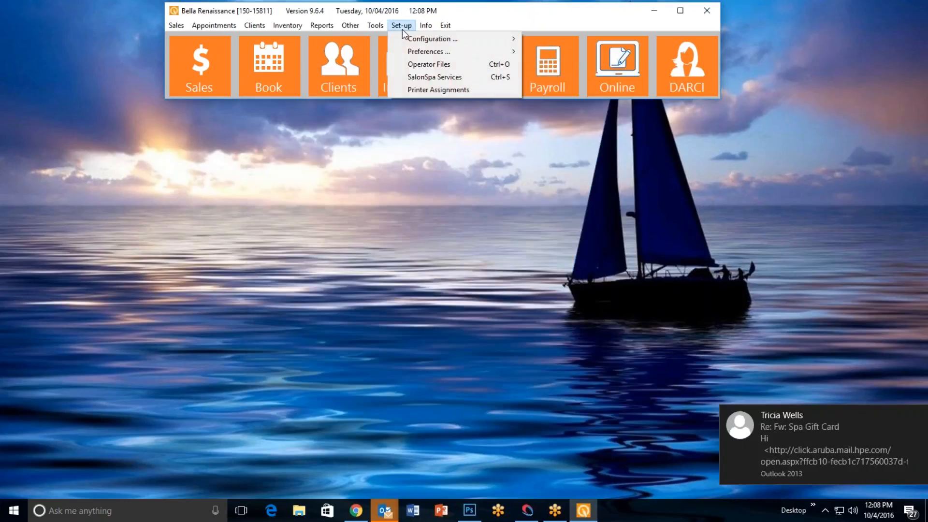
mouse_move(462, 38)
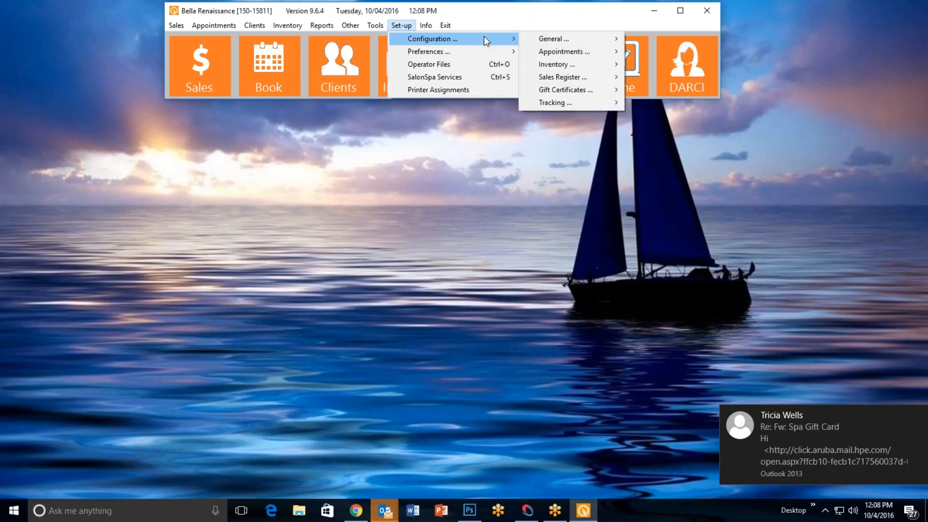
mouse_move(581, 55)
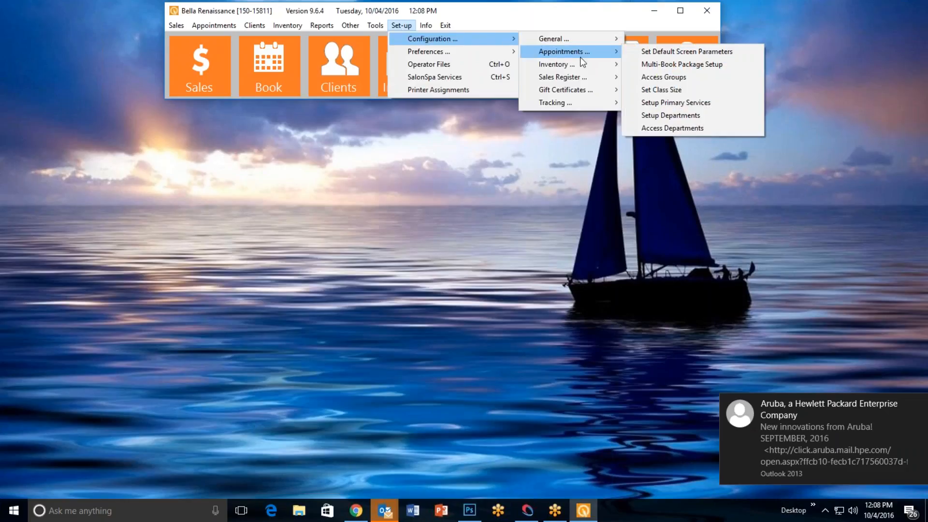
mouse_move(584, 77)
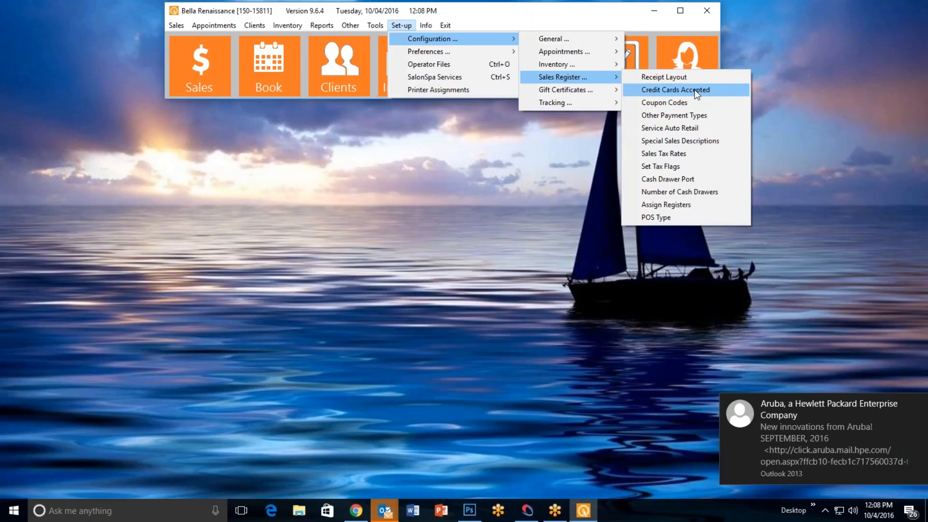
click(721, 89)
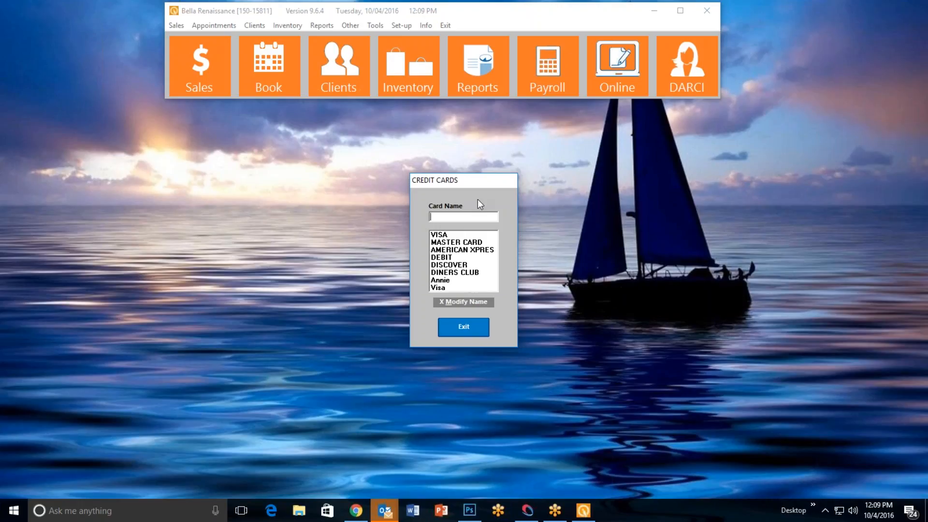
text(Lydia)
key(Return)
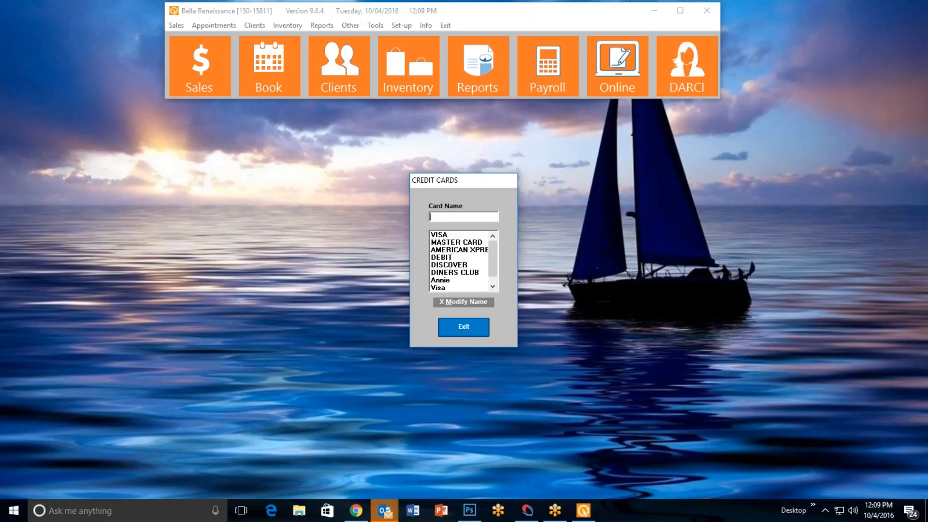
scroll(495, 259, down, 1)
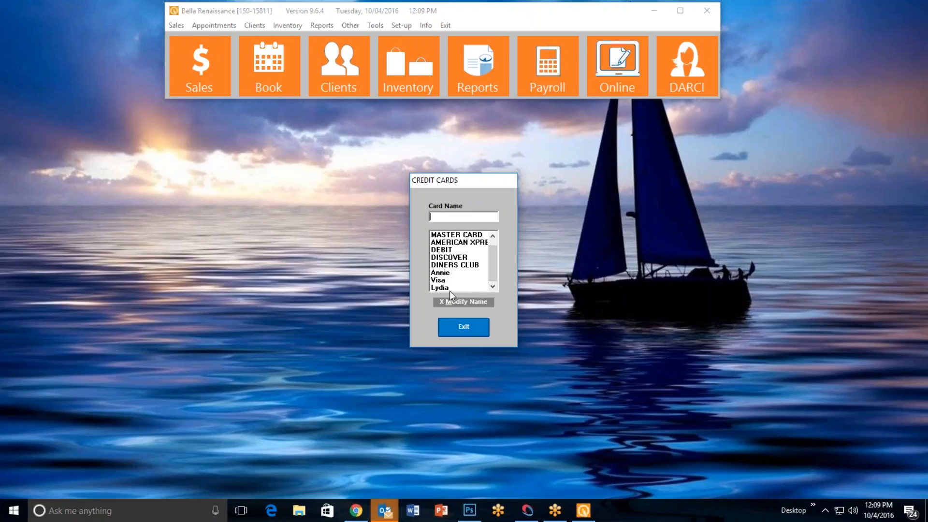
click(477, 333)
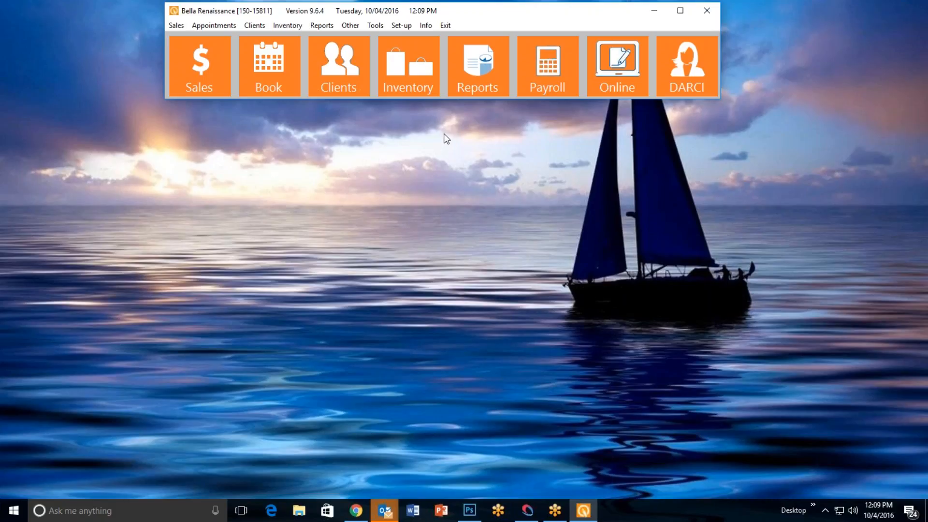
View the day's appointment book and close it
click(286, 81)
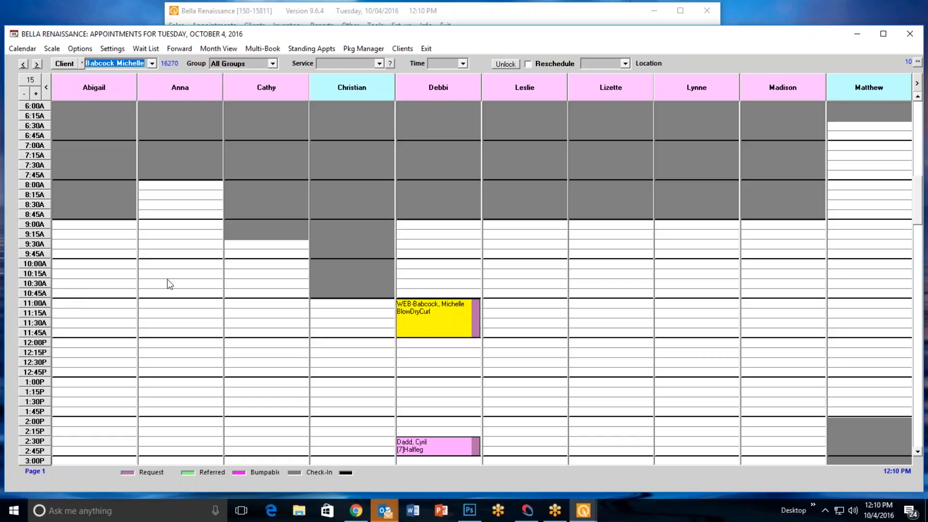
click(425, 49)
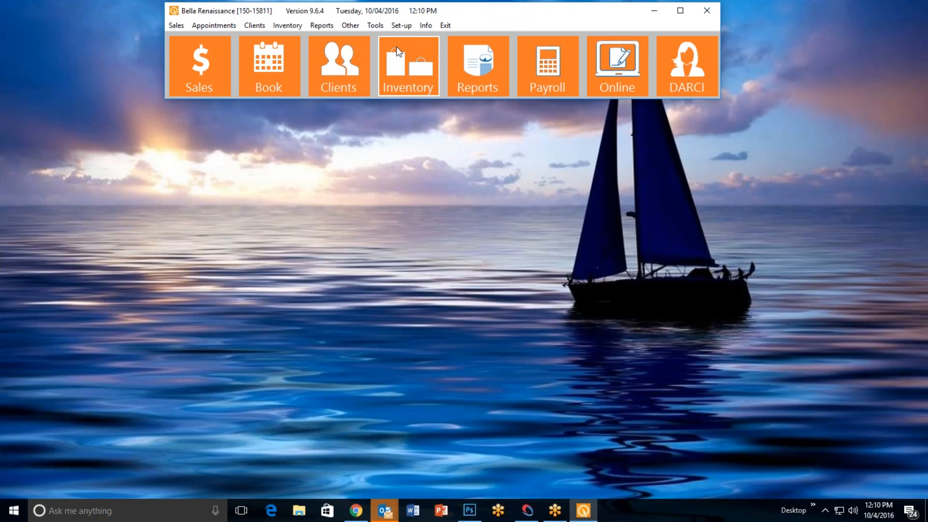
Open the default appointment screen settings, check the group choices for the individual group scale, and accept the settings
click(401, 26)
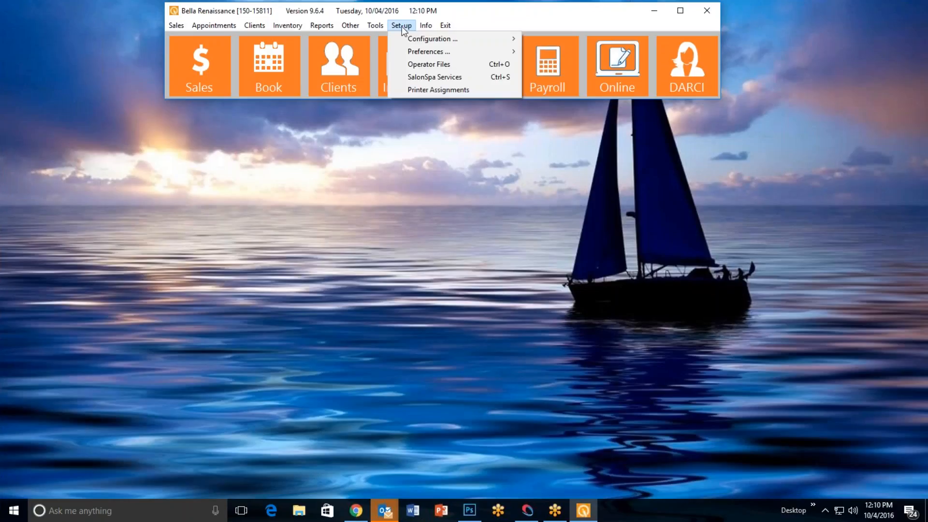
mouse_move(417, 37)
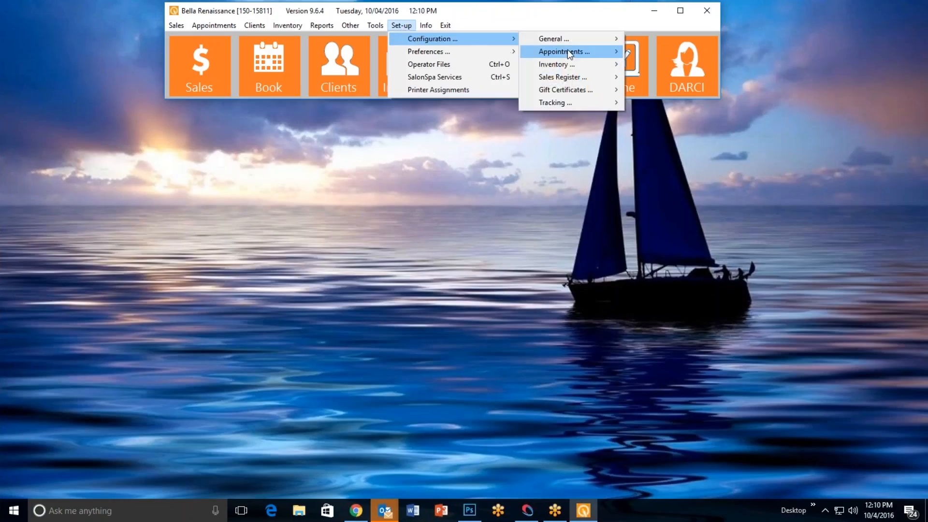
mouse_move(575, 51)
click(690, 51)
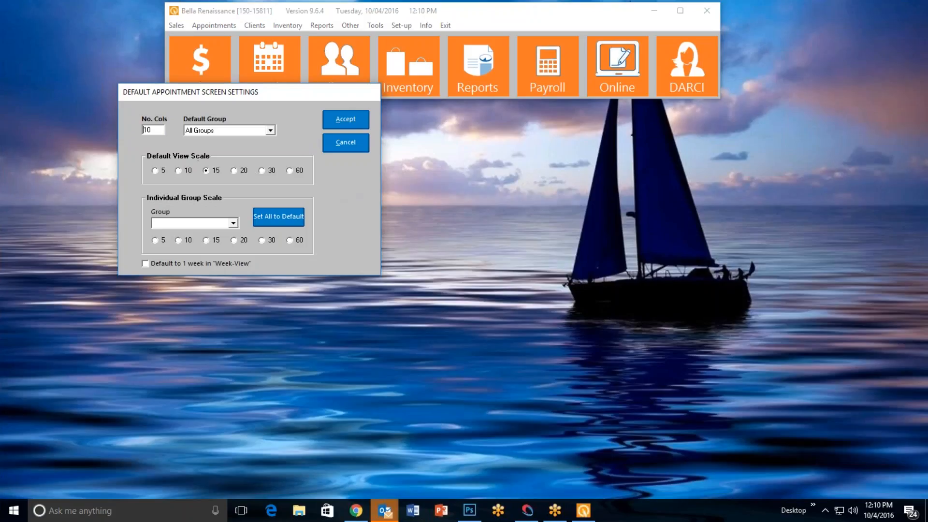
drag(220, 100, 345, 129)
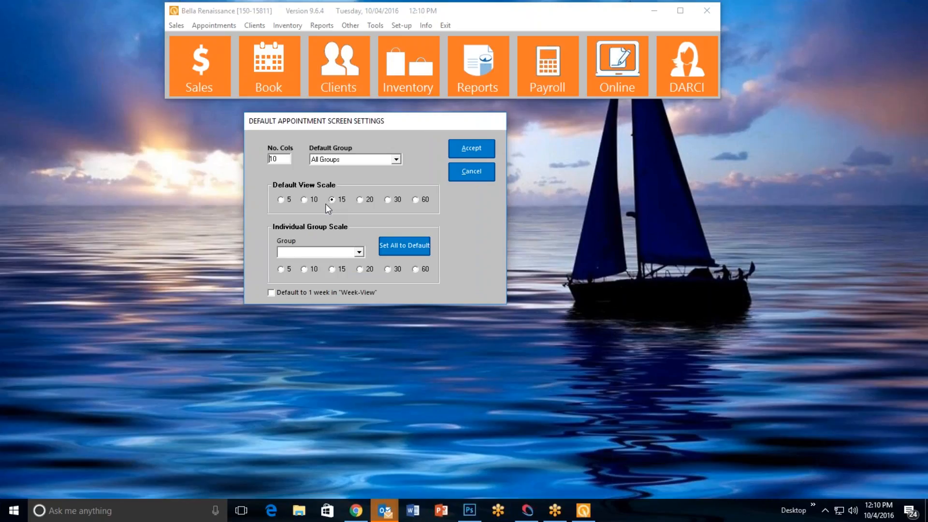
click(359, 252)
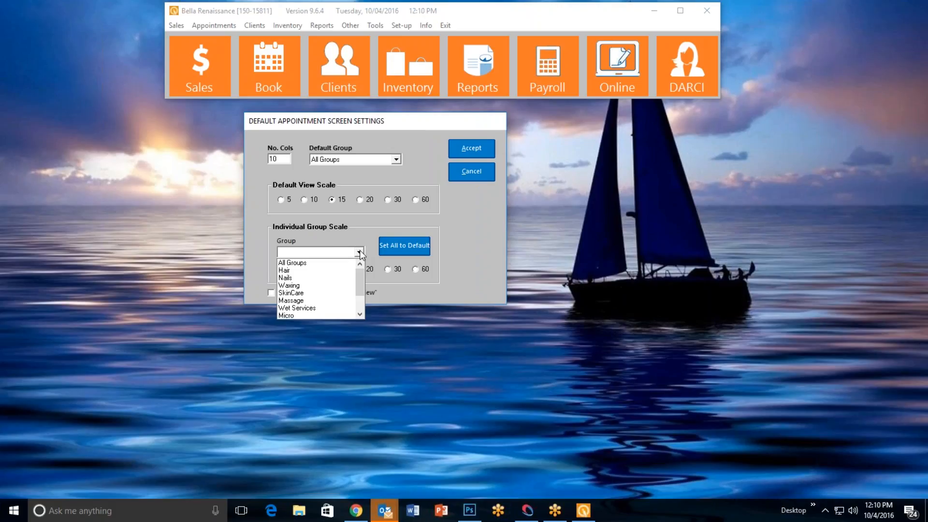
click(361, 252)
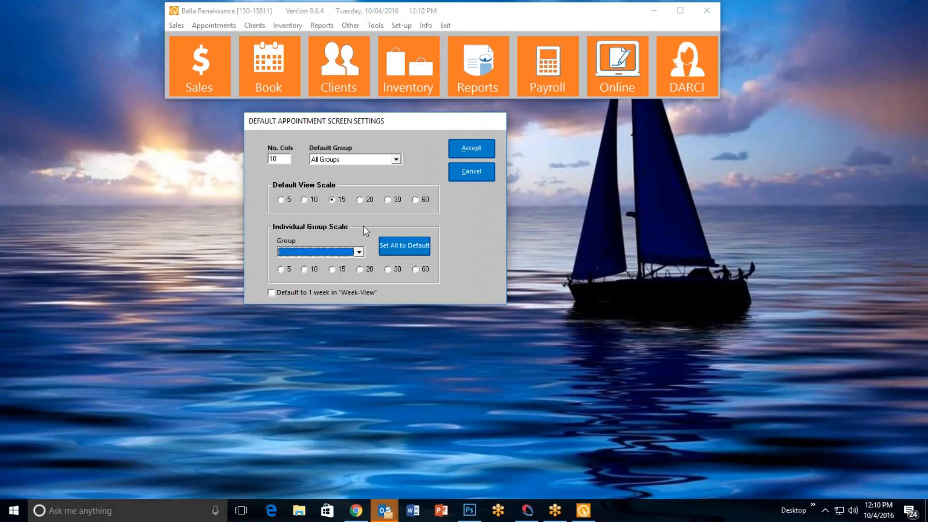
click(473, 149)
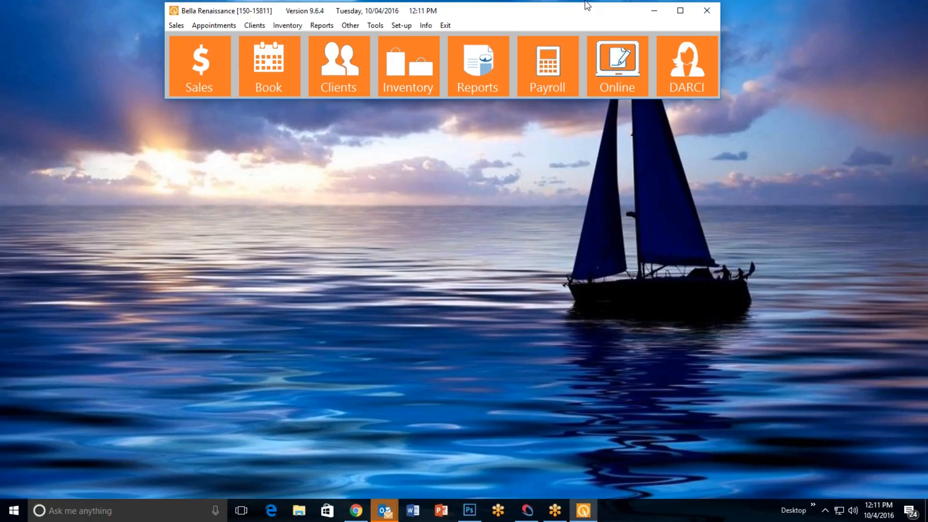
Add a new service named M-Swedish 35 to the Massage group in the SalonSpa services setup
click(402, 26)
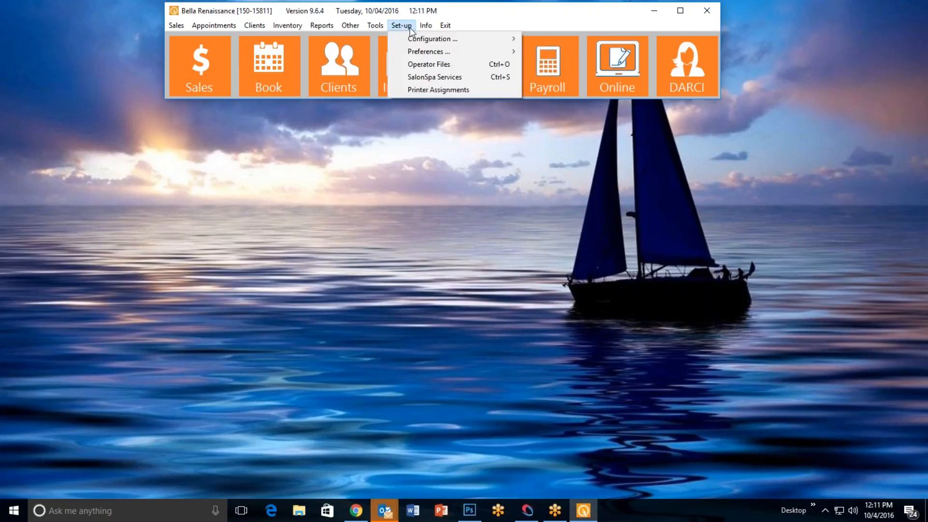
click(421, 79)
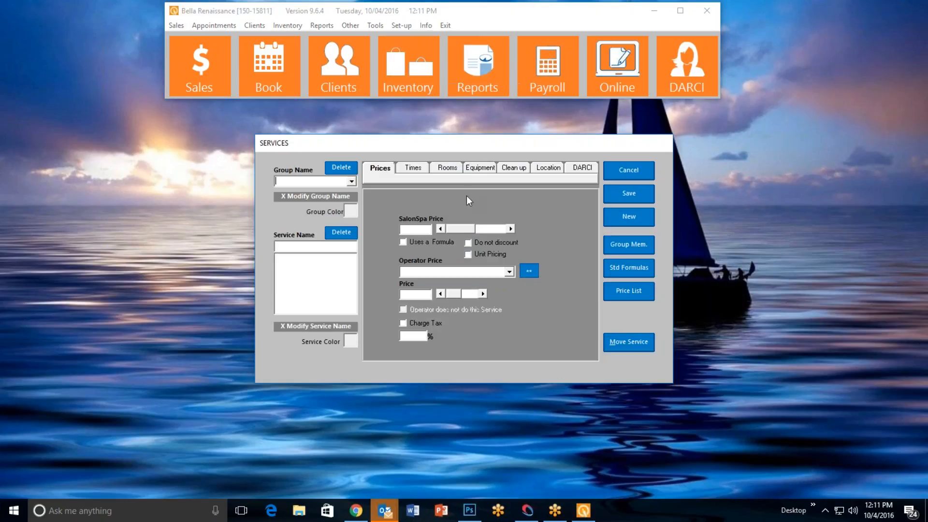
click(352, 181)
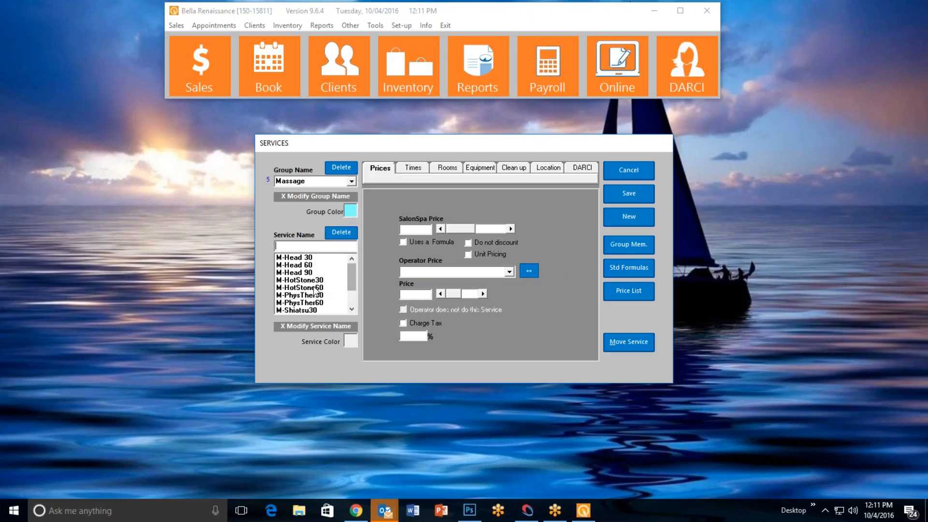
click(321, 247)
text(M-Swedish)
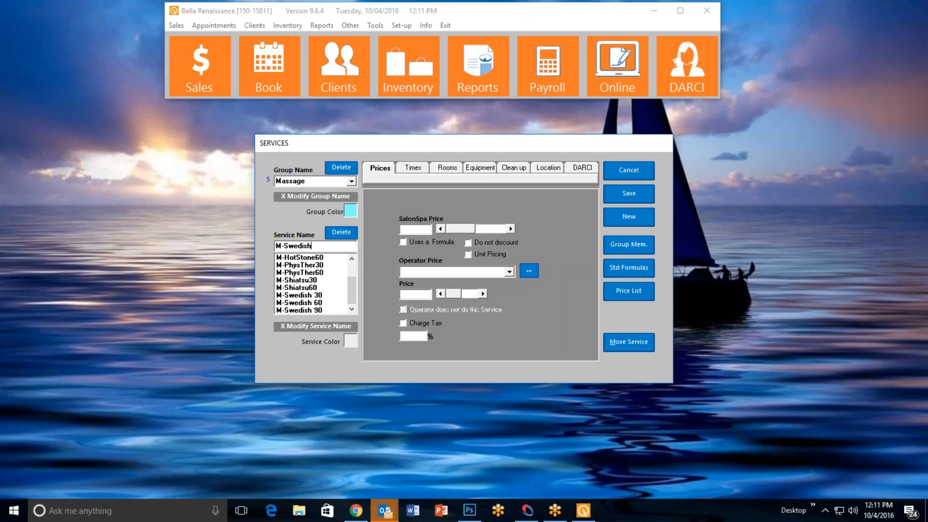
text( 35)
key(Return)
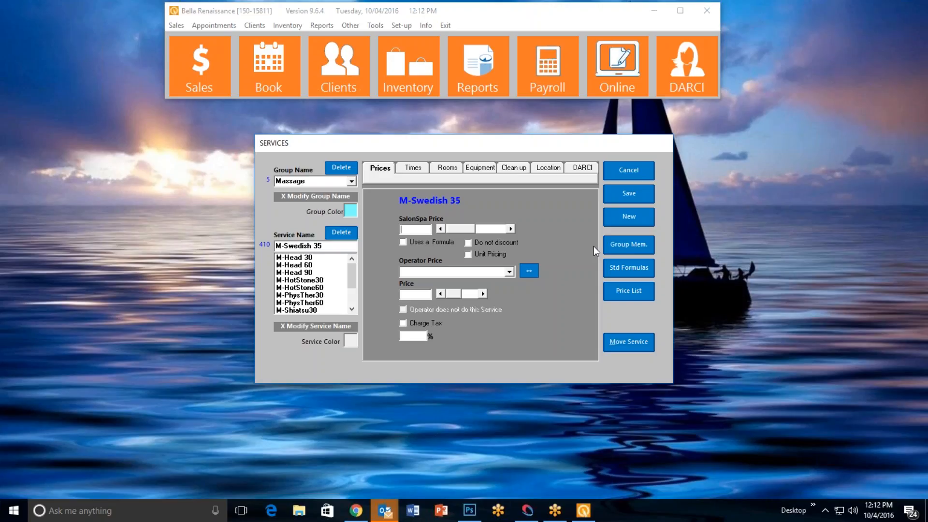
Set the new service's SalonSpa price to 50.00, raise its total time in 15-minute increments, save it and close the services setup
text(50.00)
click(415, 169)
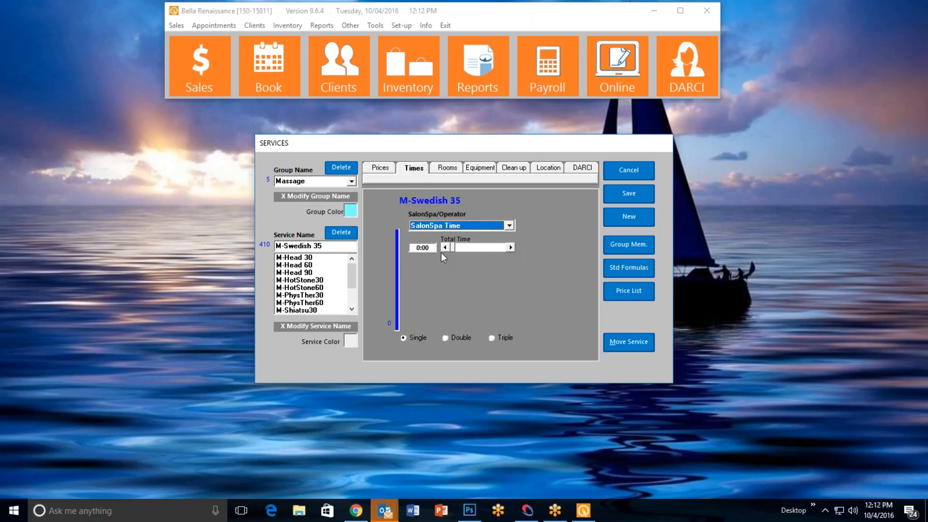
click(511, 248)
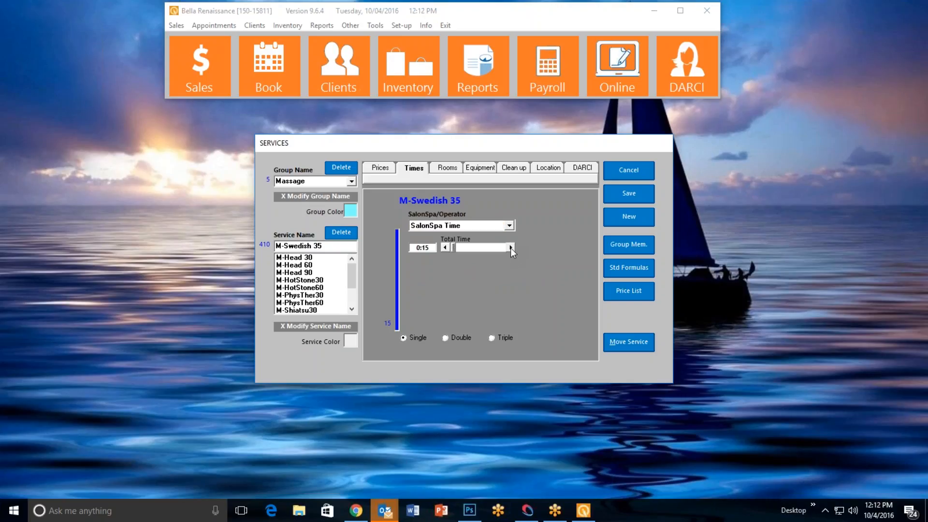
click(511, 247)
click(511, 248)
click(511, 248)
click(616, 193)
click(618, 178)
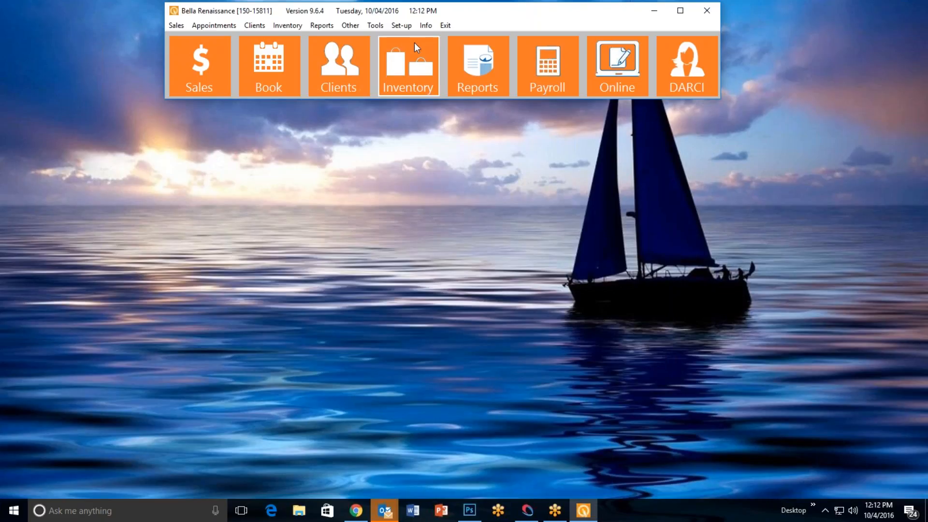
Set the default view scale to 5 in the default appointment screen settings and accept the change
click(402, 26)
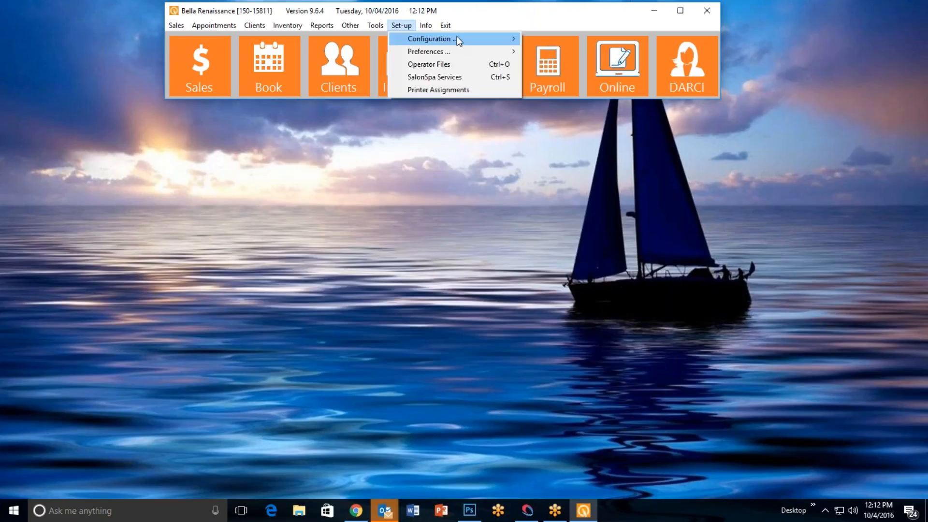
mouse_move(456, 38)
mouse_move(585, 52)
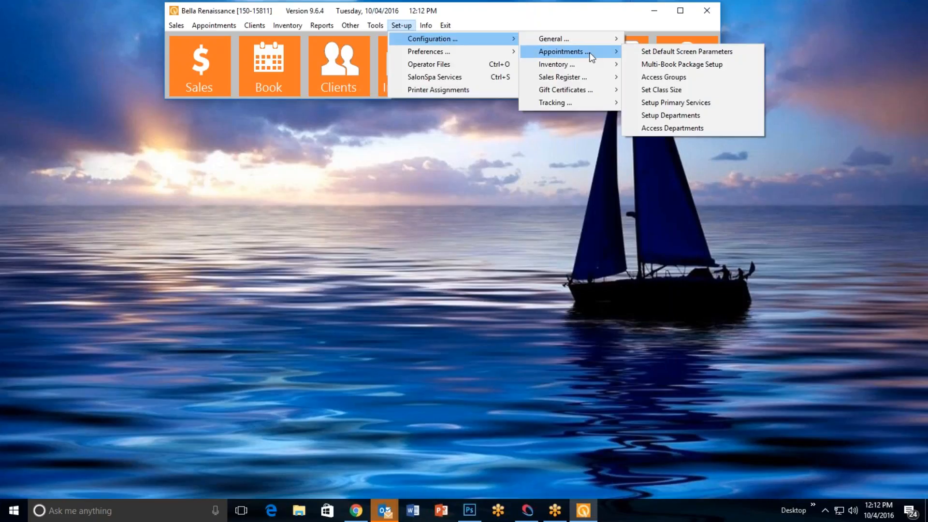
click(689, 51)
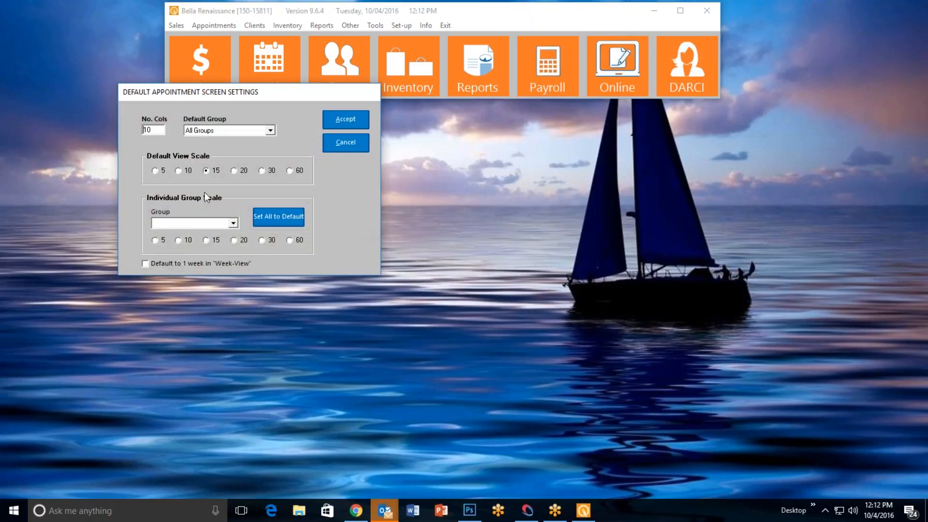
click(155, 171)
click(345, 121)
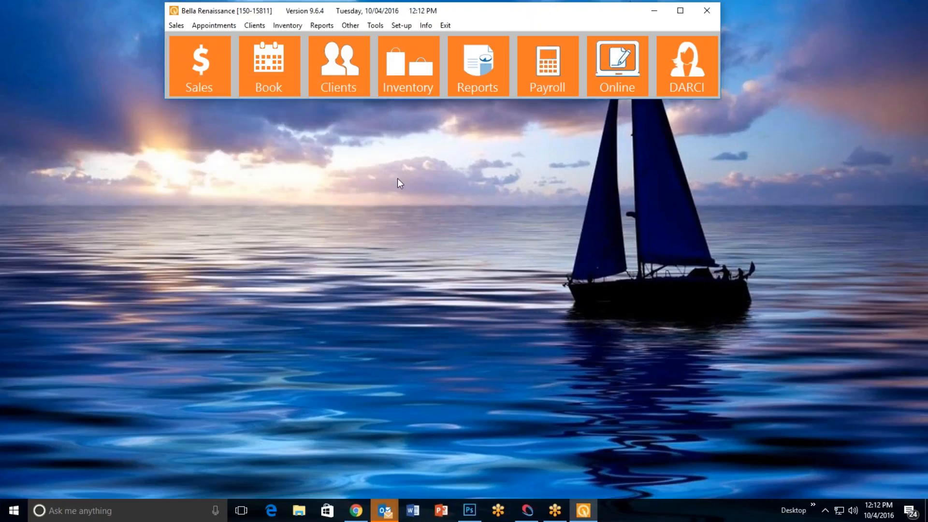
Open the appointment book, filter it to the Laser group, and exit it
click(296, 95)
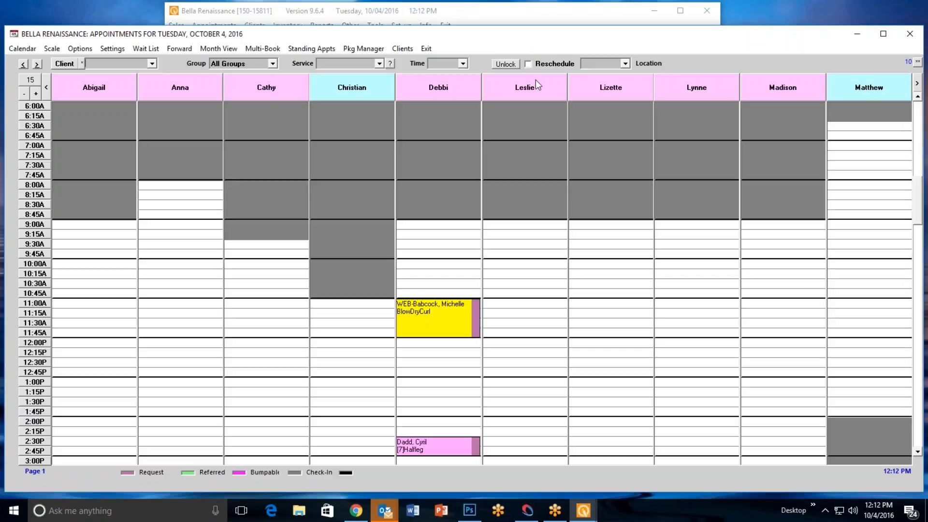
click(918, 62)
click(274, 63)
click(242, 95)
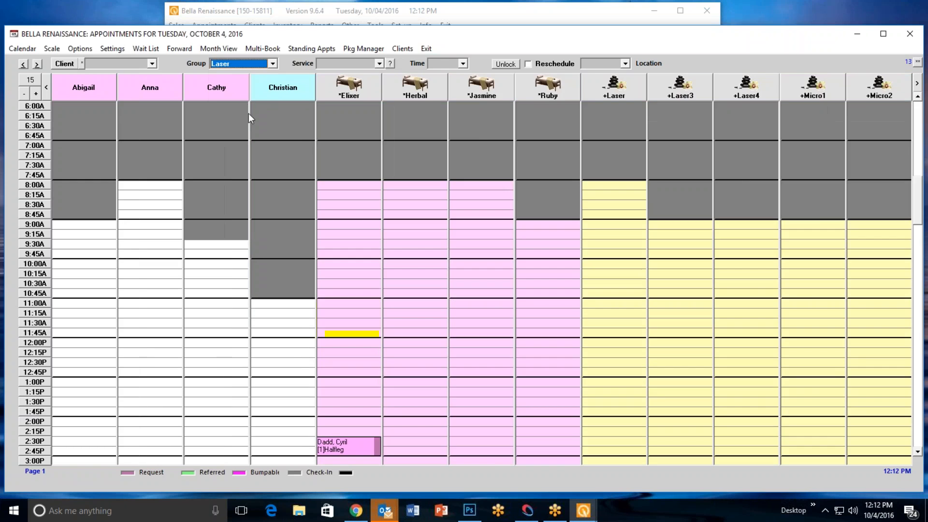
click(426, 50)
Reopen the default appointment screen settings to check the default view scale, and accept them
click(401, 25)
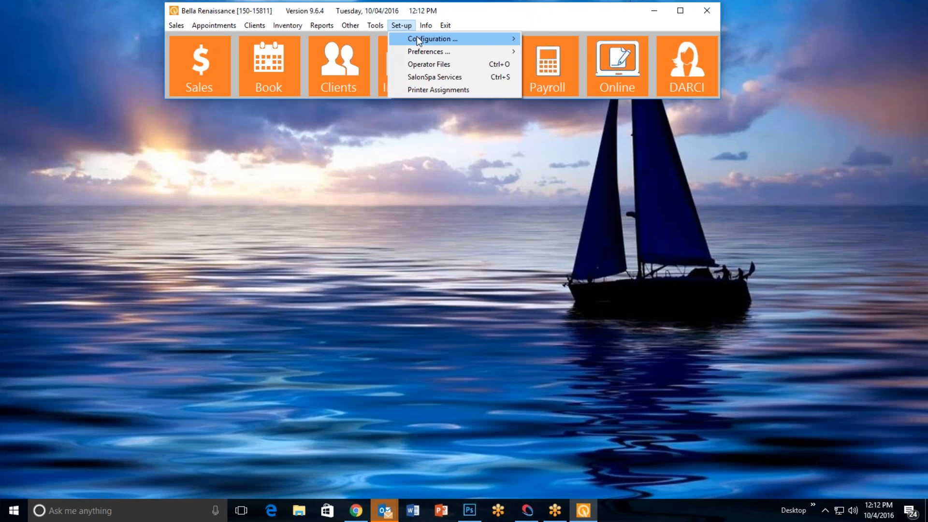
mouse_move(435, 39)
mouse_move(599, 53)
click(704, 52)
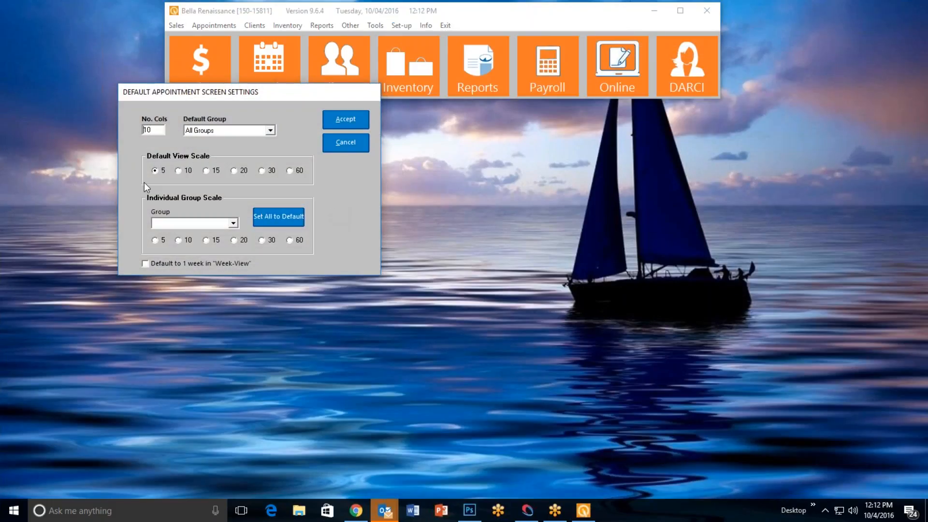
click(345, 120)
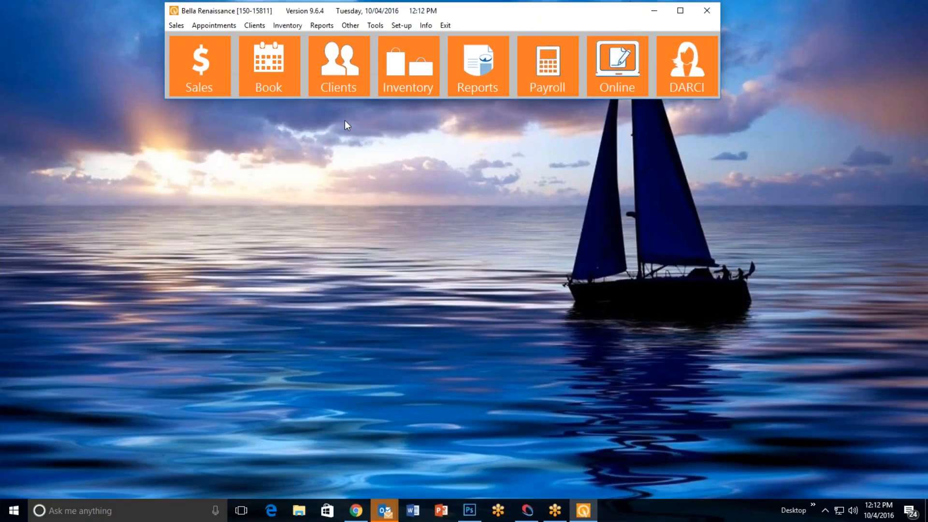
Open the M-Swedish 35 service of the Massage group in the SalonSpa services setup
click(405, 26)
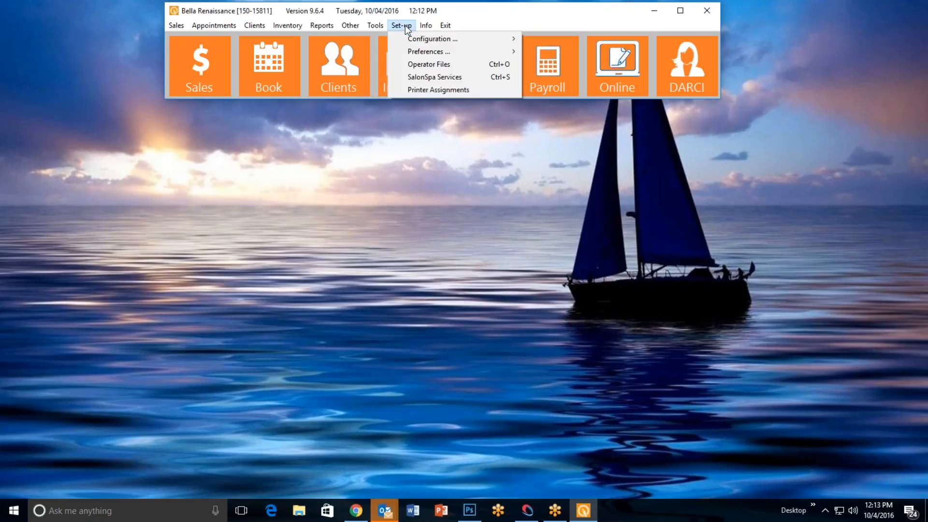
click(432, 76)
click(352, 182)
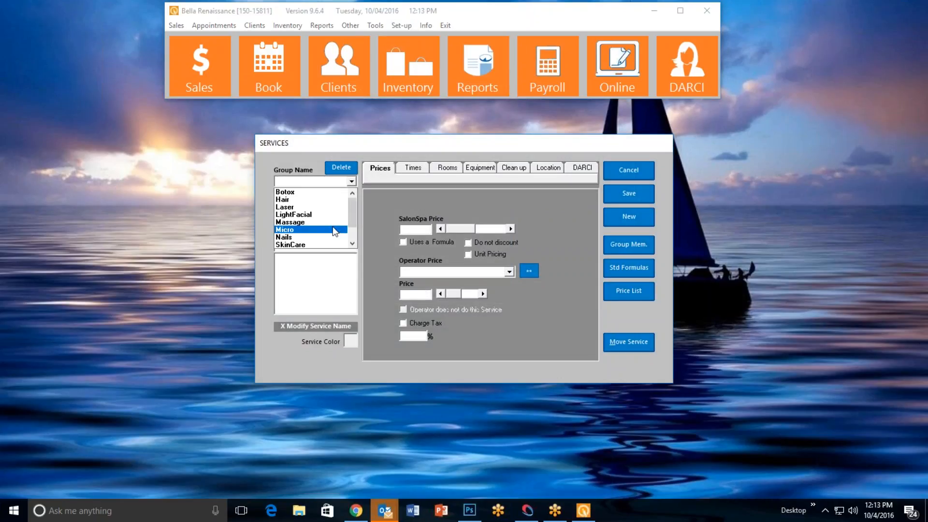
scroll(354, 216, down, 1)
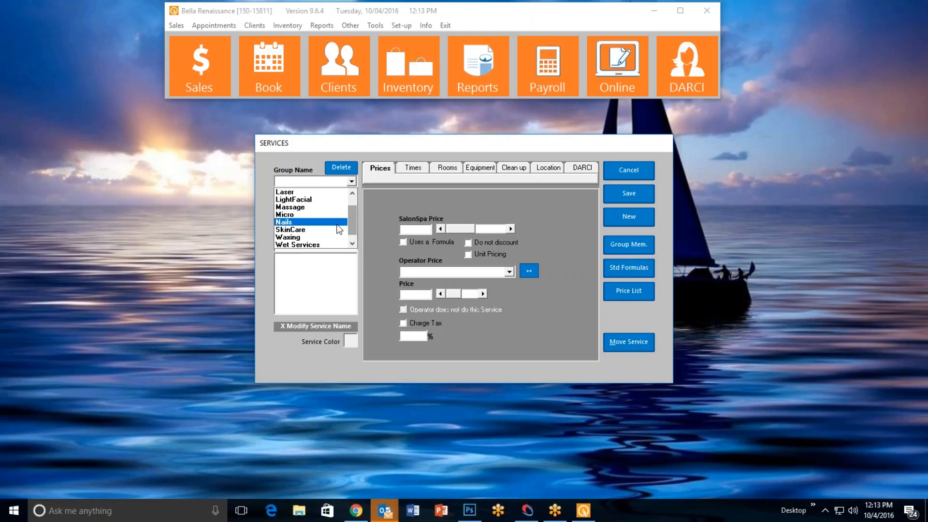
click(321, 213)
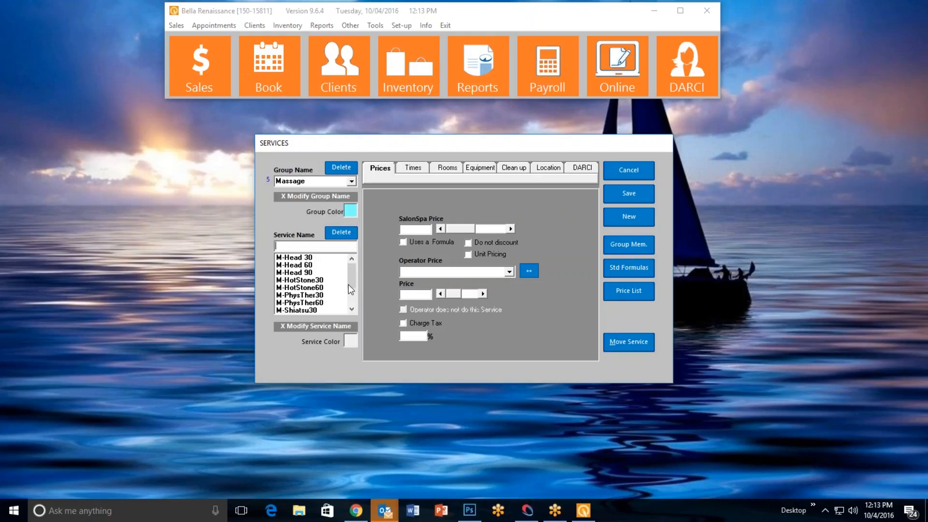
drag(351, 280, 352, 290)
click(304, 295)
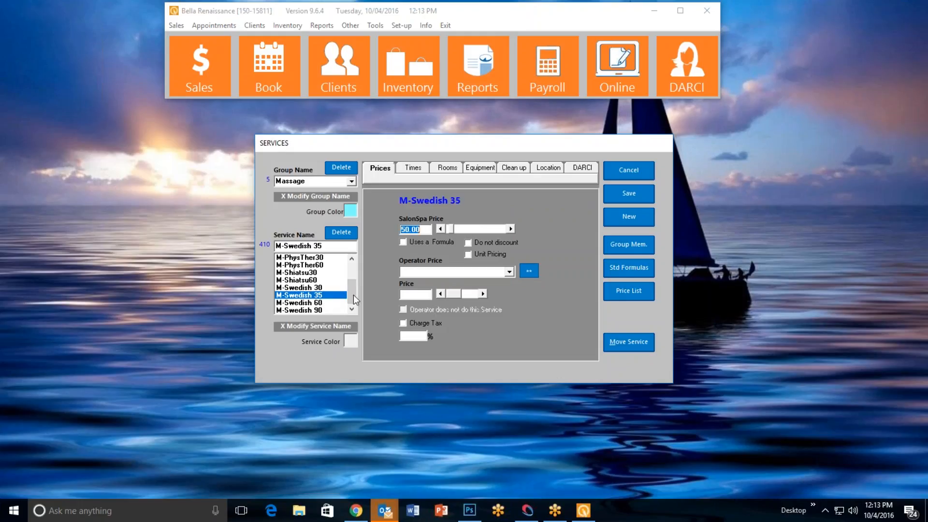
Try lowering the service's SalonSpa total time to 0:05 and raising it in 5-minute increments, and cancel out of the services setup
click(422, 170)
click(445, 248)
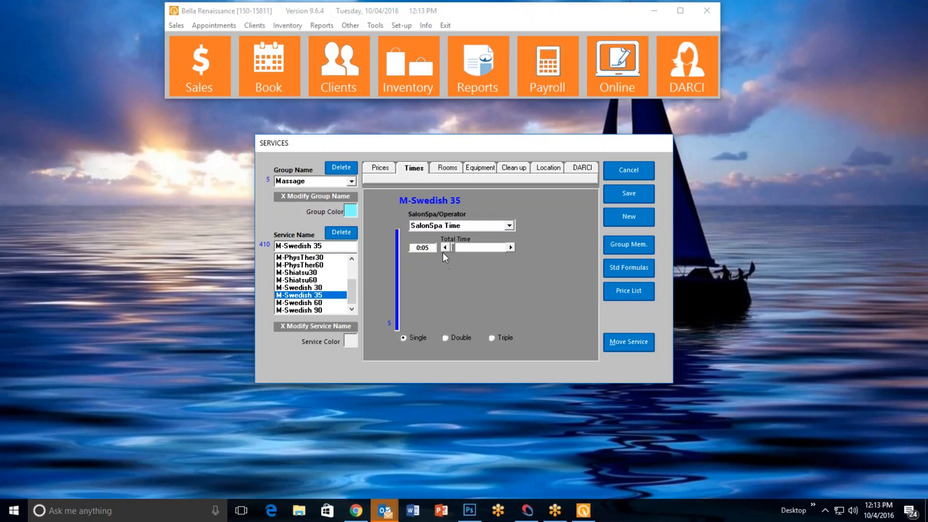
click(512, 248)
click(512, 248)
click(512, 248)
click(512, 248)
click(622, 165)
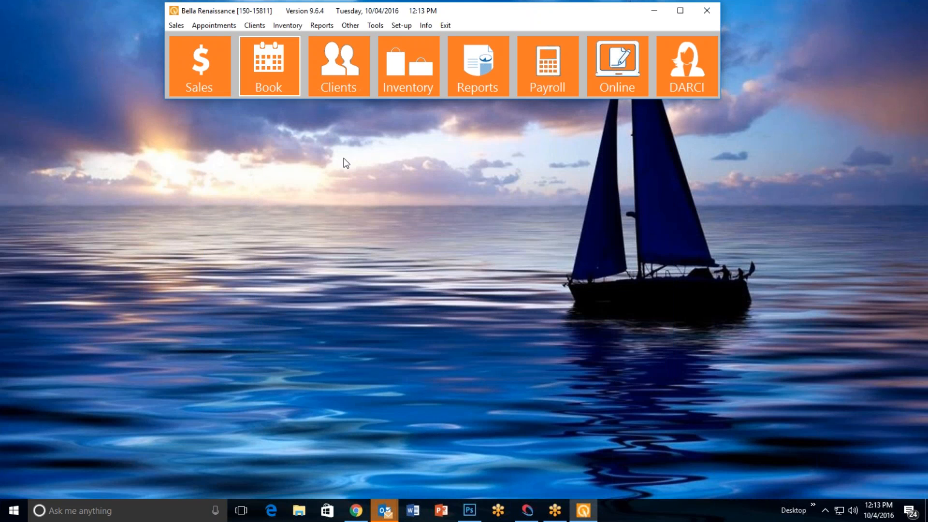
Open the appointment book, filter it to the Massage group and choose the M-Swedish 35 service for booking
click(283, 72)
click(275, 66)
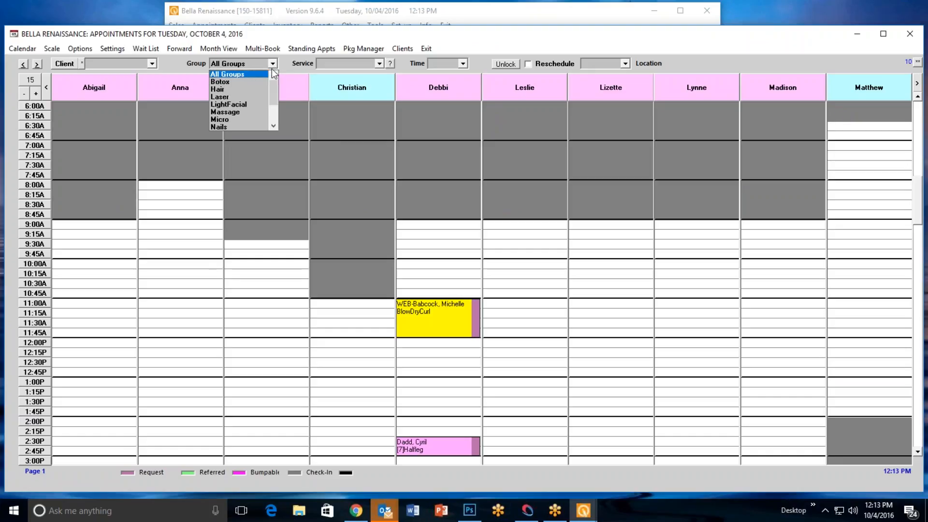
click(248, 113)
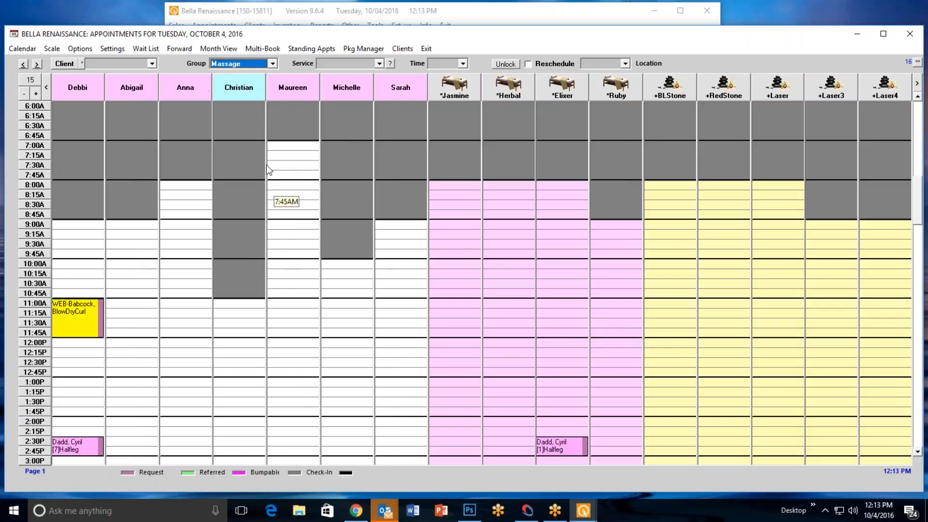
click(381, 65)
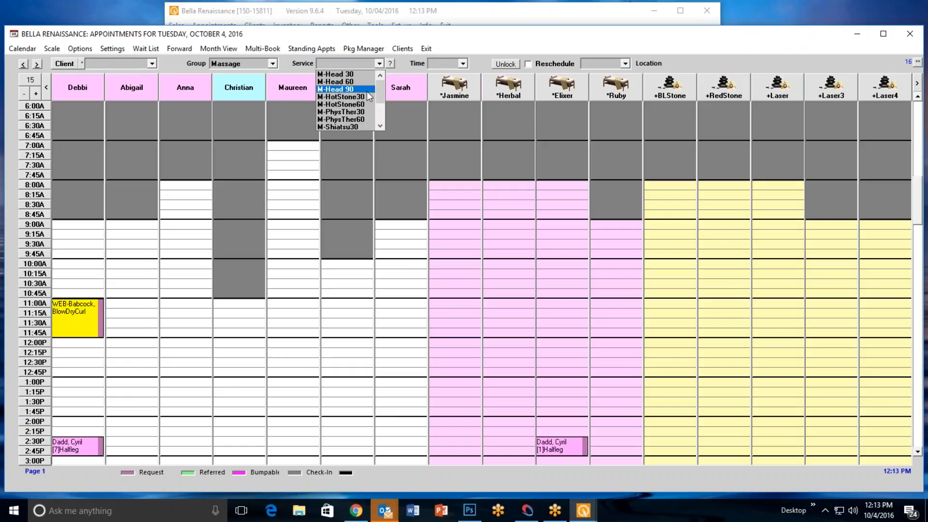
click(380, 127)
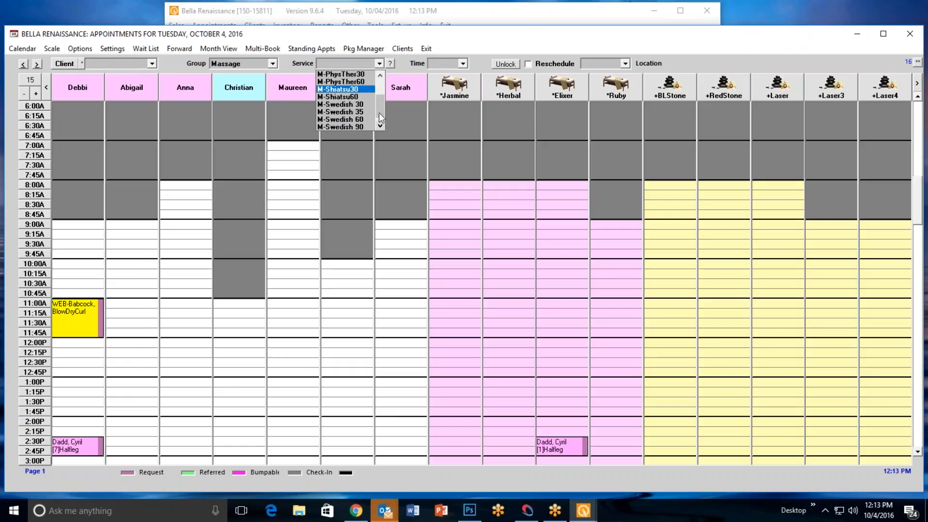
click(358, 126)
Choose the fourth client listed under D and book the service at 11:00 AM in the fifth operator's column as a Request
click(70, 65)
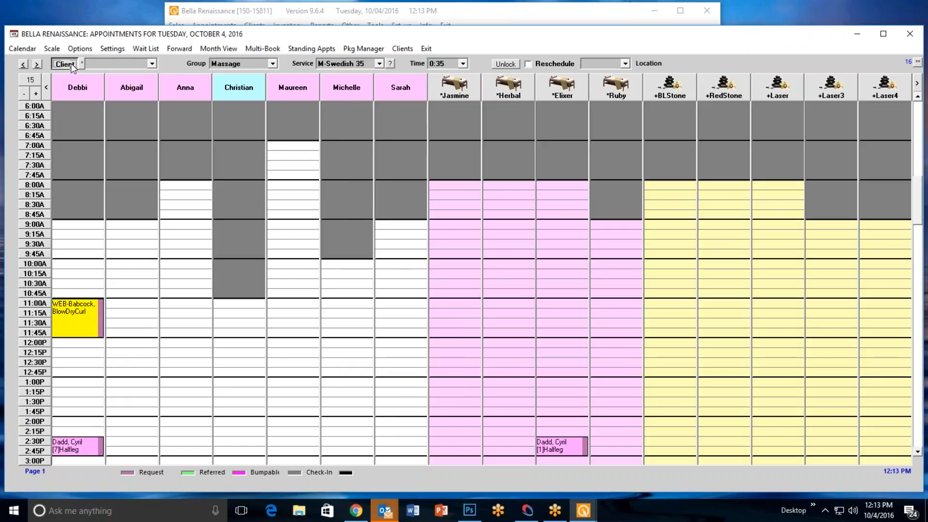
text(D)
key(Return)
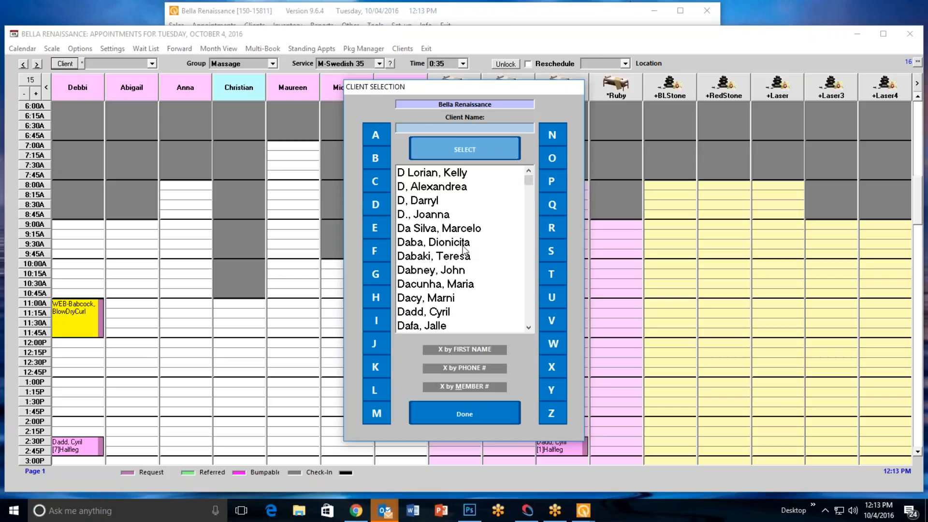
double_click(448, 216)
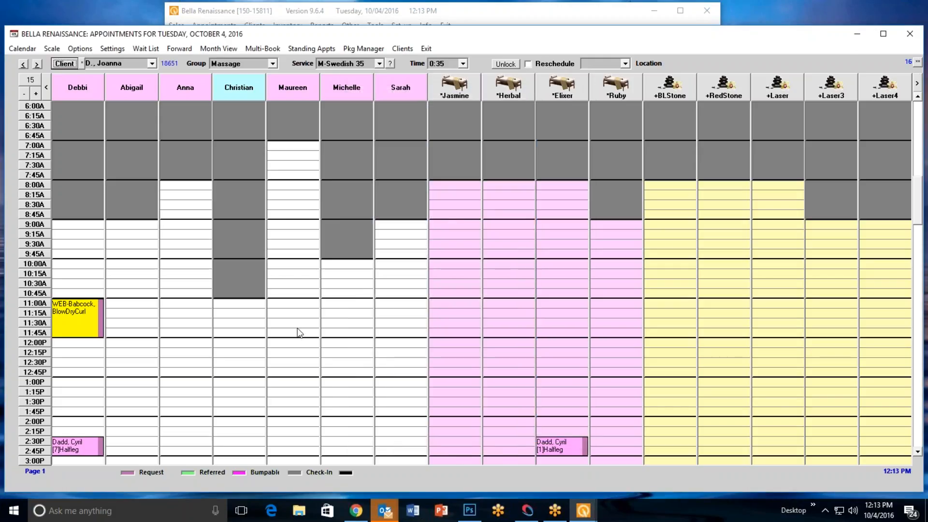
click(290, 308)
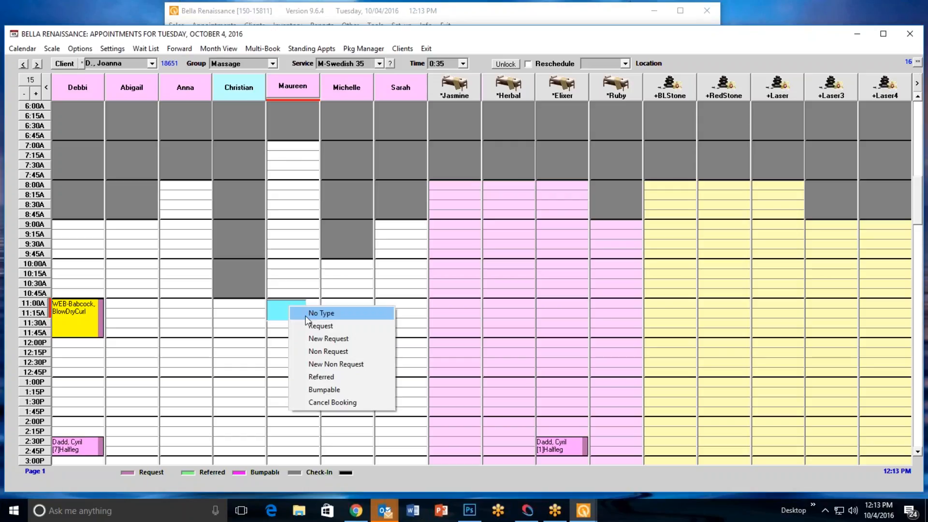
click(319, 326)
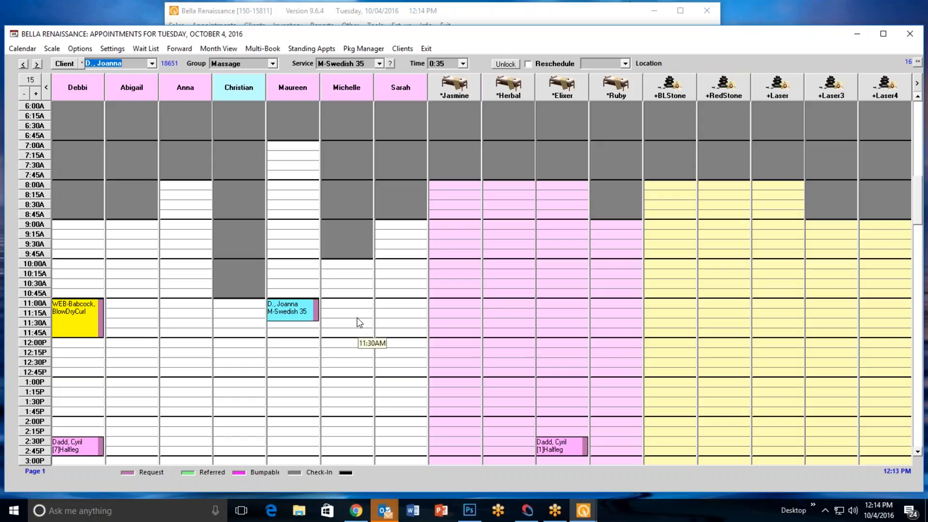
Change the duration of the 11:00 AM M-Swedish 35 appointment to 0:45
right_click(306, 308)
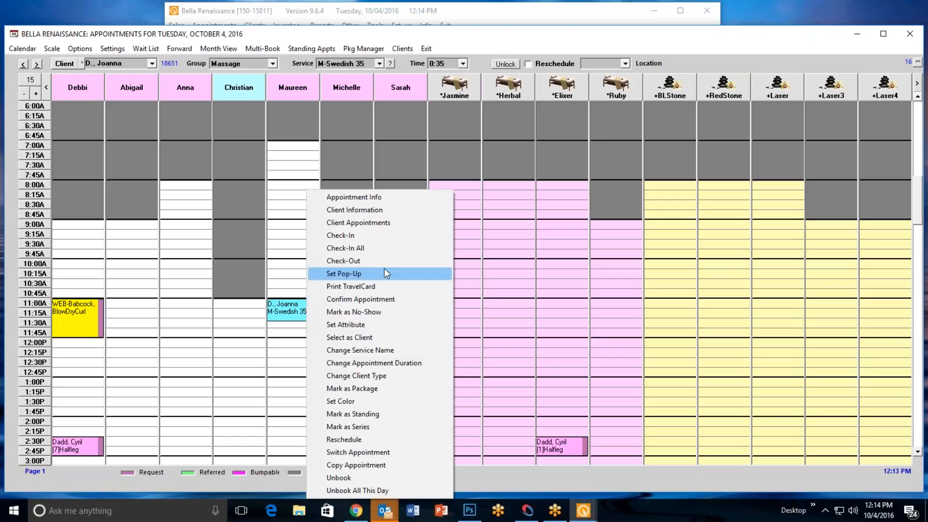
click(402, 364)
click(445, 256)
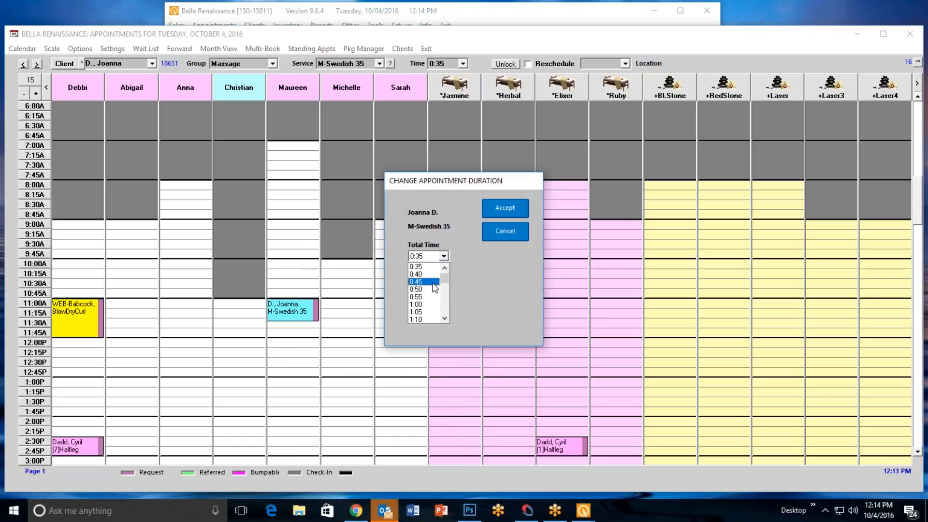
click(419, 282)
click(503, 208)
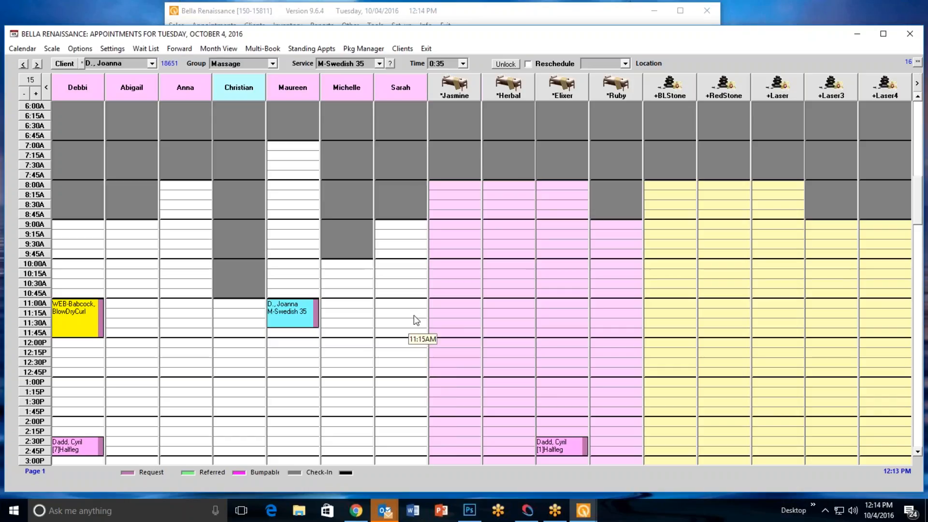
Set the total time of the M-Swedish 35 appointment back to 0:35
right_click(313, 312)
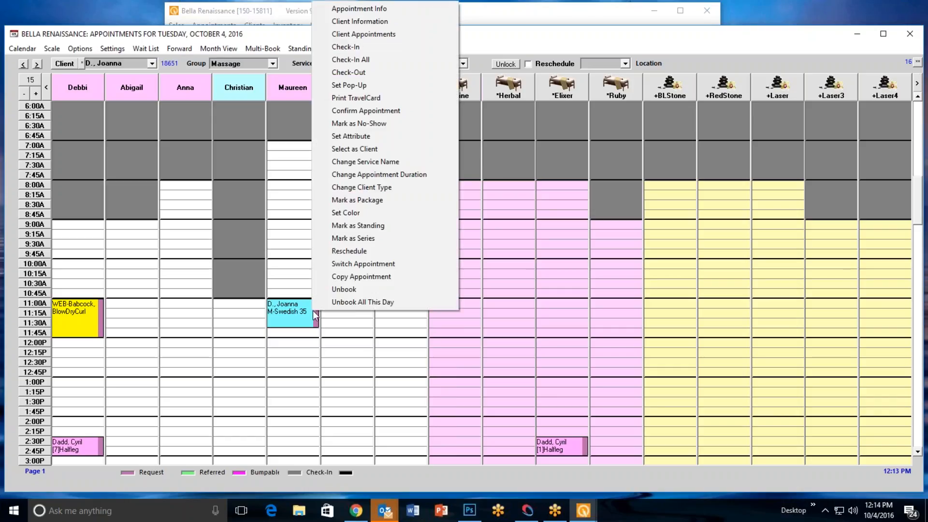
click(393, 174)
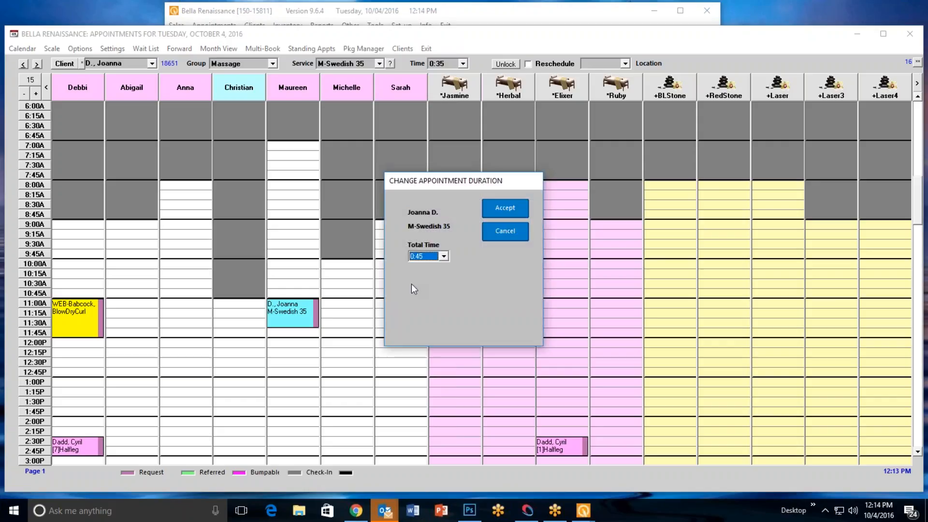
click(435, 257)
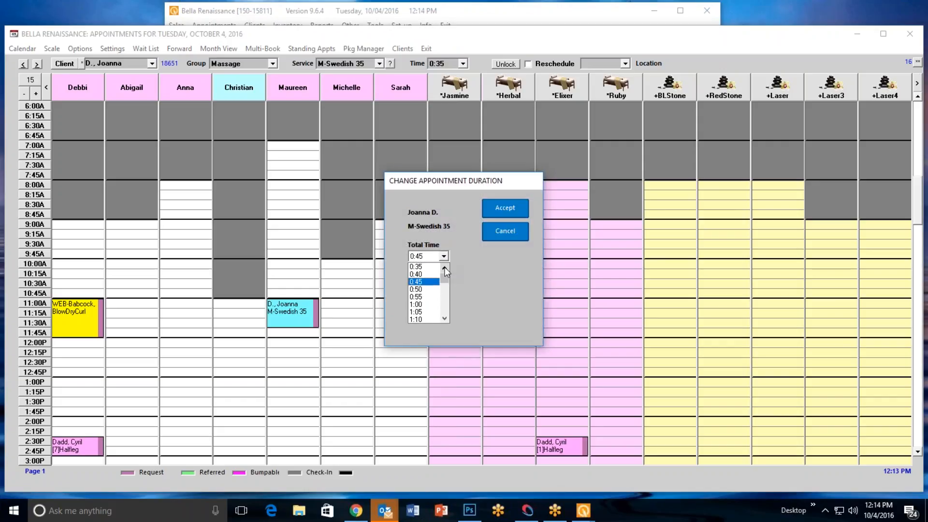
click(433, 268)
click(505, 208)
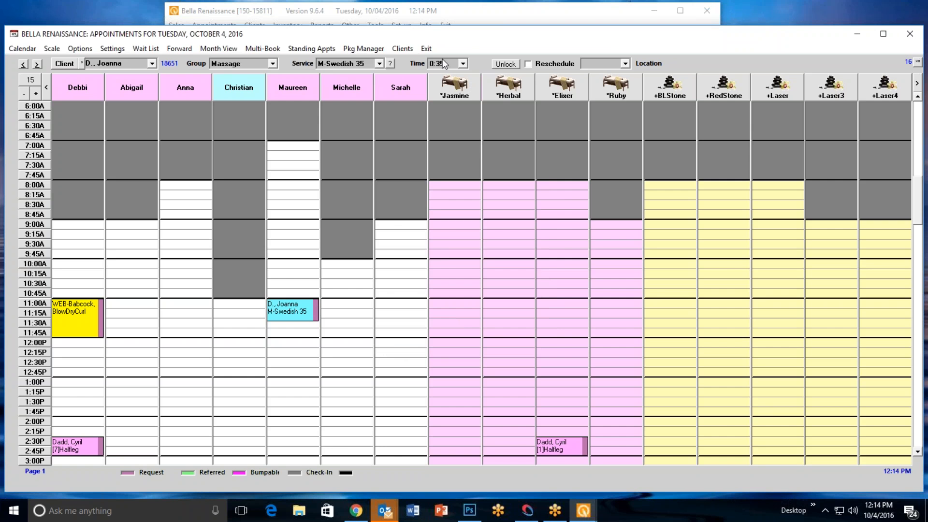
Exit the appointment book, set the default view scale to 15 in the default appointment screen settings and accept
click(427, 49)
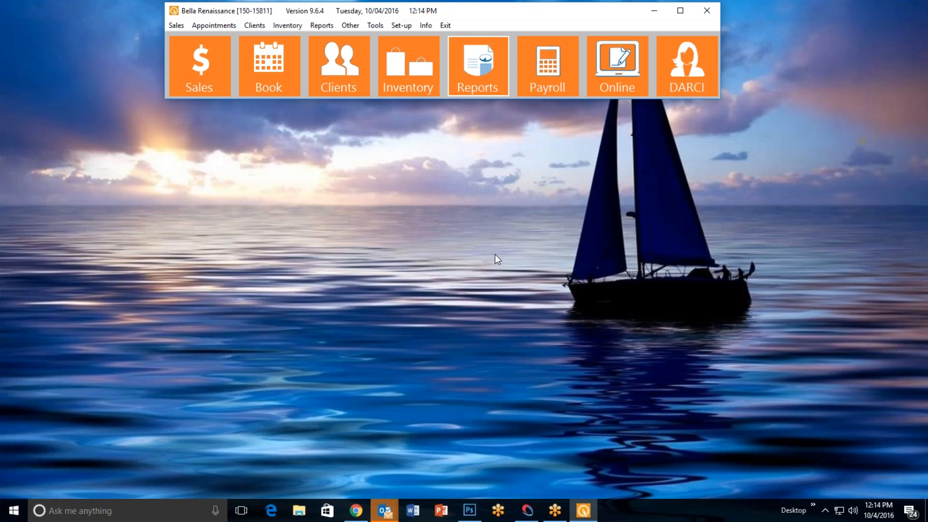
click(400, 25)
mouse_move(403, 39)
mouse_move(592, 40)
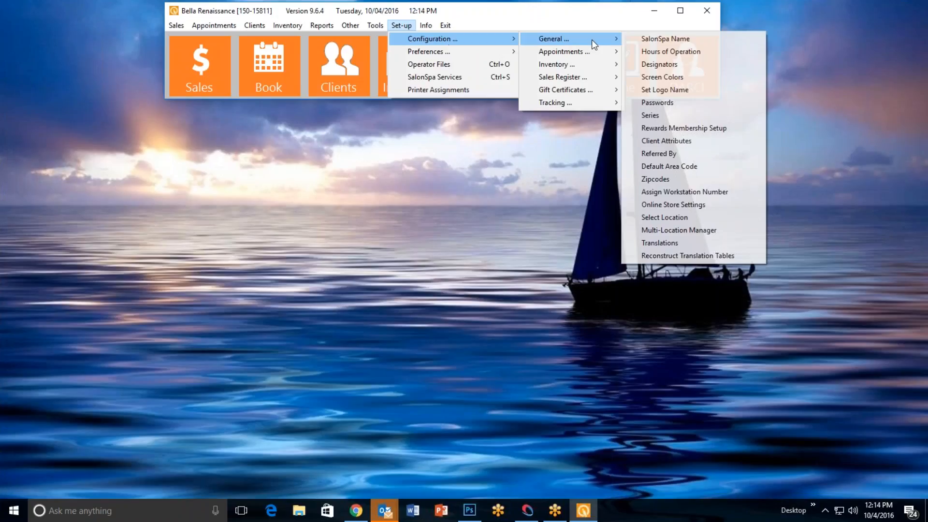
click(660, 51)
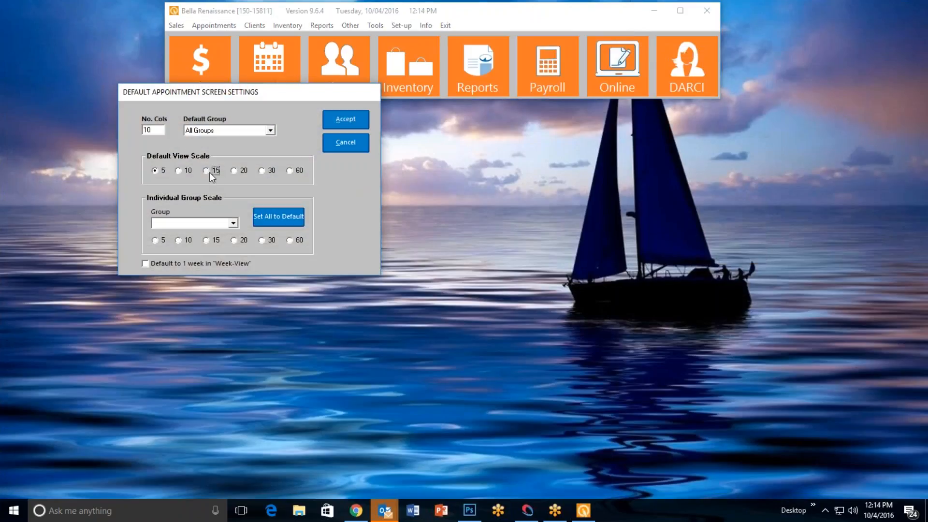
click(352, 119)
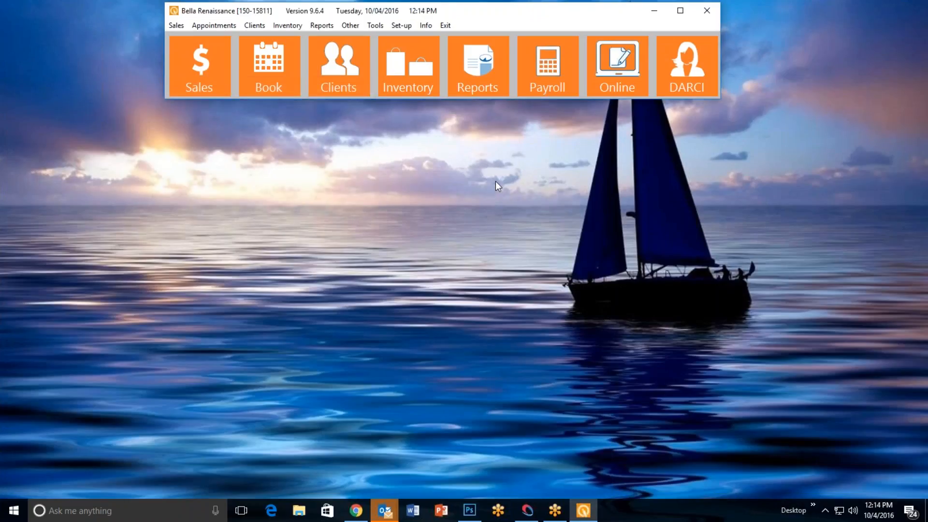
Open the appointment book for all groups and add columns one at a time until 15 are shown
click(272, 72)
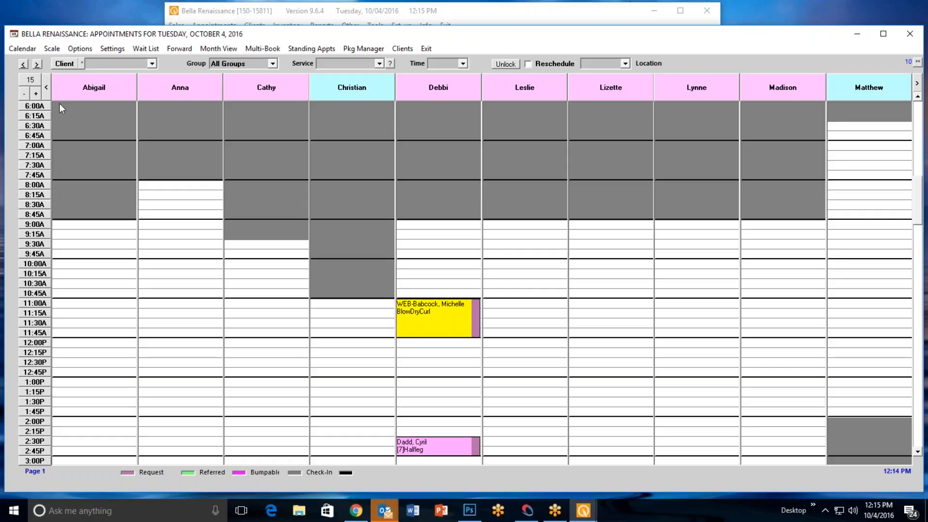
click(36, 95)
click(36, 95)
click(36, 95)
click(36, 95)
click(37, 95)
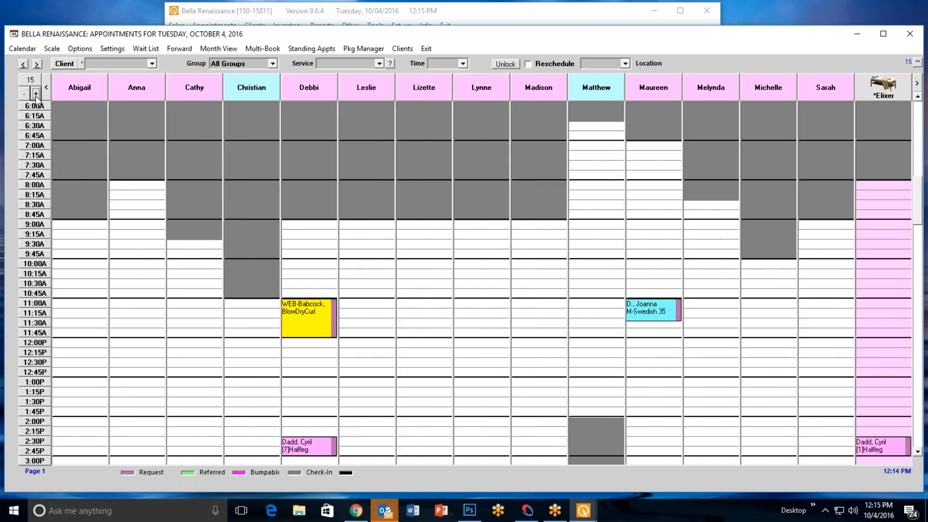
Remove one column from the appointment book, and add further single columns until 31 are shown
click(23, 93)
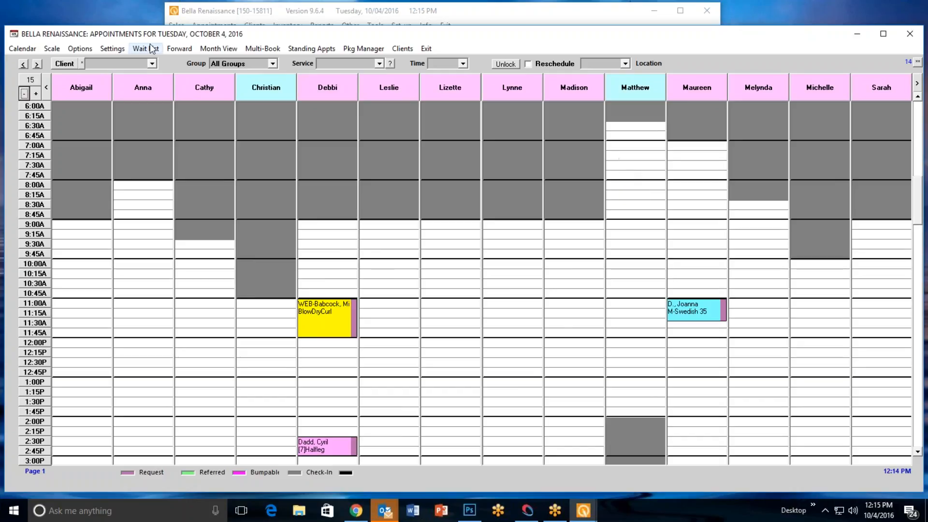
click(35, 94)
click(36, 94)
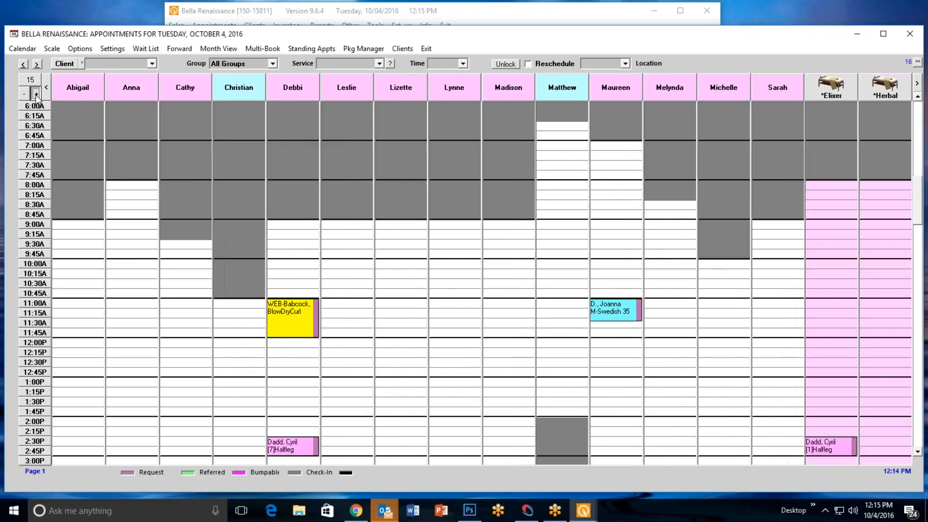
click(36, 94)
click(36, 94)
click(35, 94)
click(36, 94)
click(36, 93)
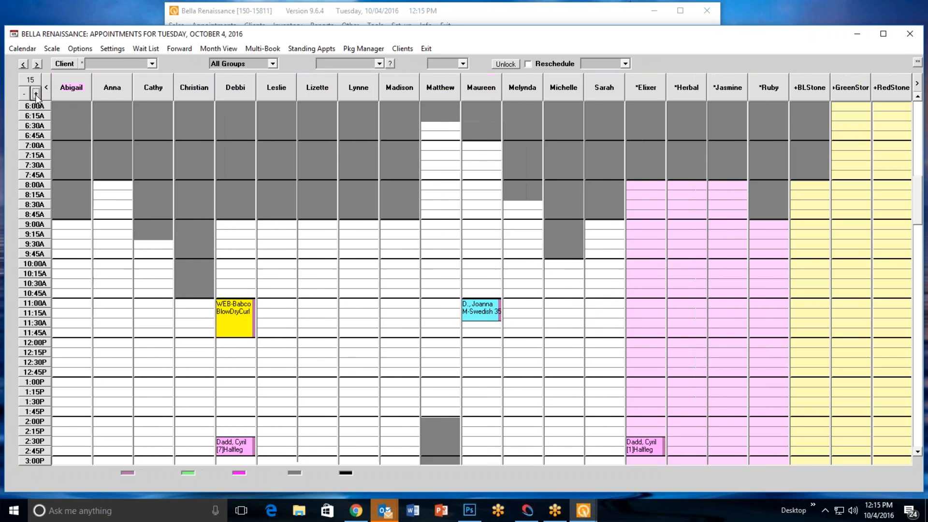
click(36, 94)
click(35, 94)
click(36, 94)
click(36, 93)
click(36, 94)
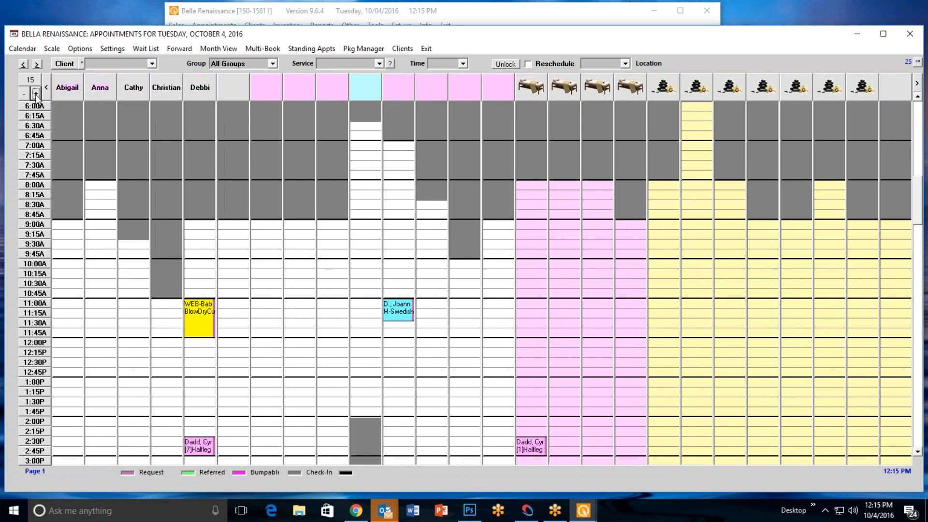
click(36, 94)
click(36, 94)
click(36, 94)
click(36, 94)
click(36, 94)
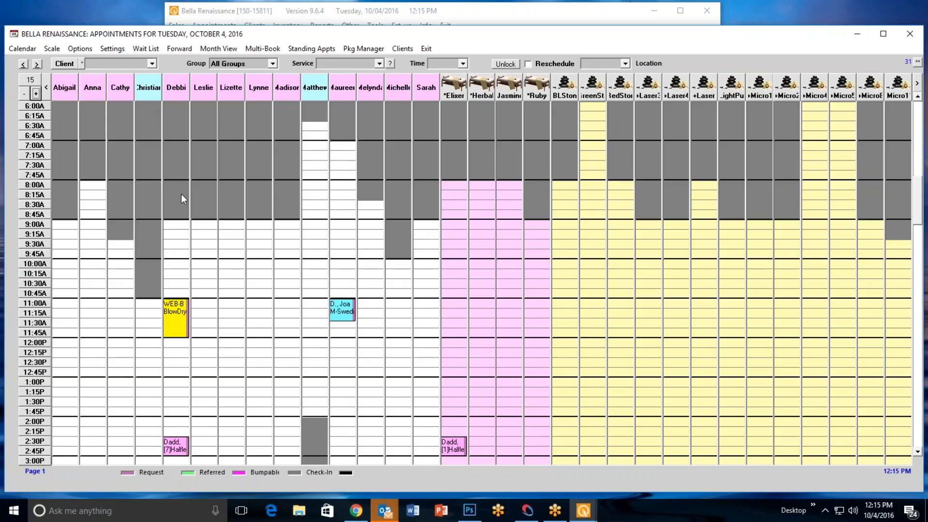
Reset the appointment screen to its starting time and reduce the view to 10 columns
click(29, 82)
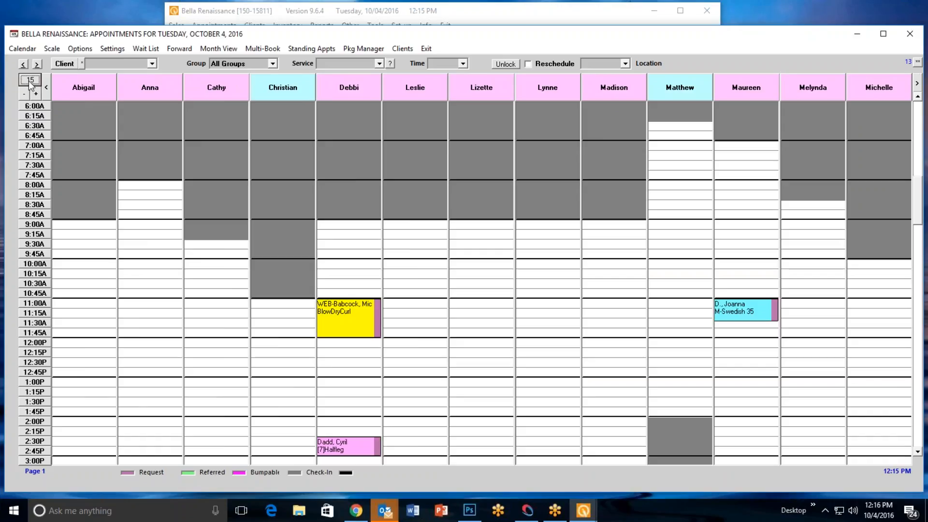
click(24, 94)
click(24, 94)
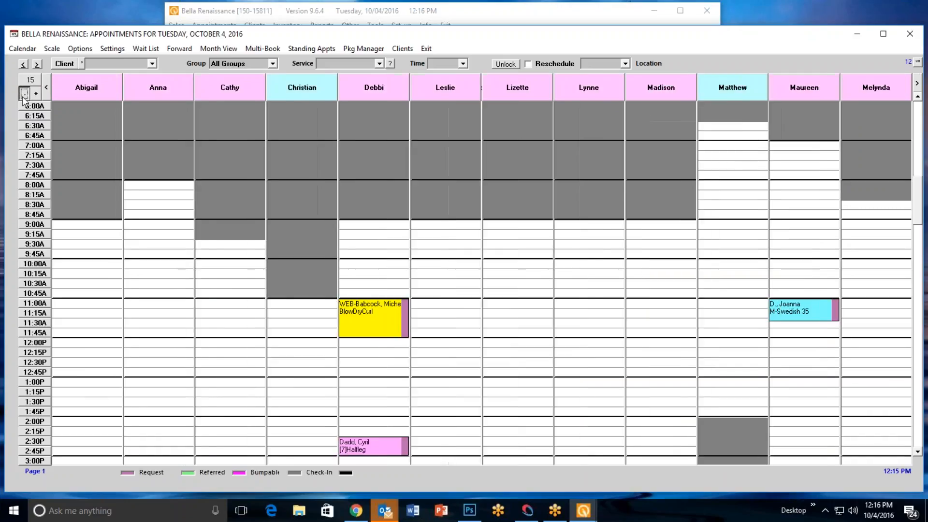
click(24, 93)
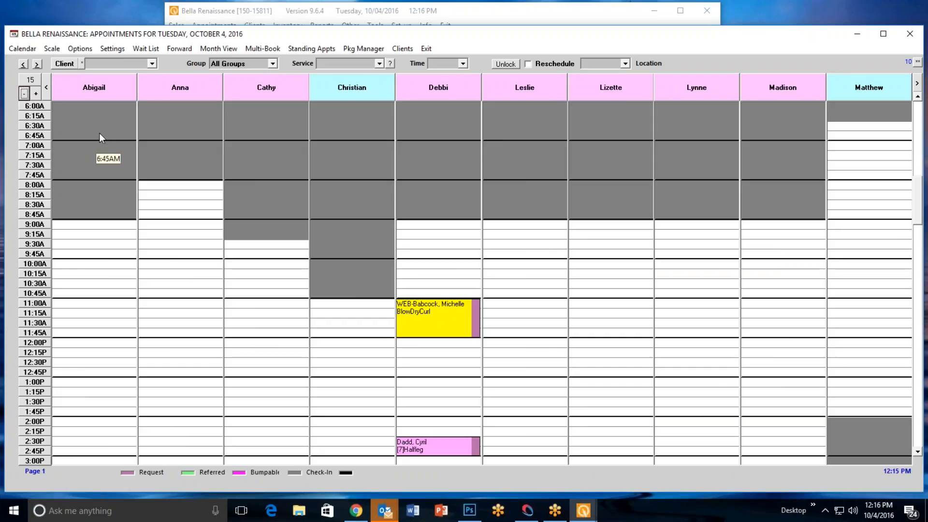
Add seven columns at once to the appointment book, then reset the screen to its starting time
right_click(38, 95)
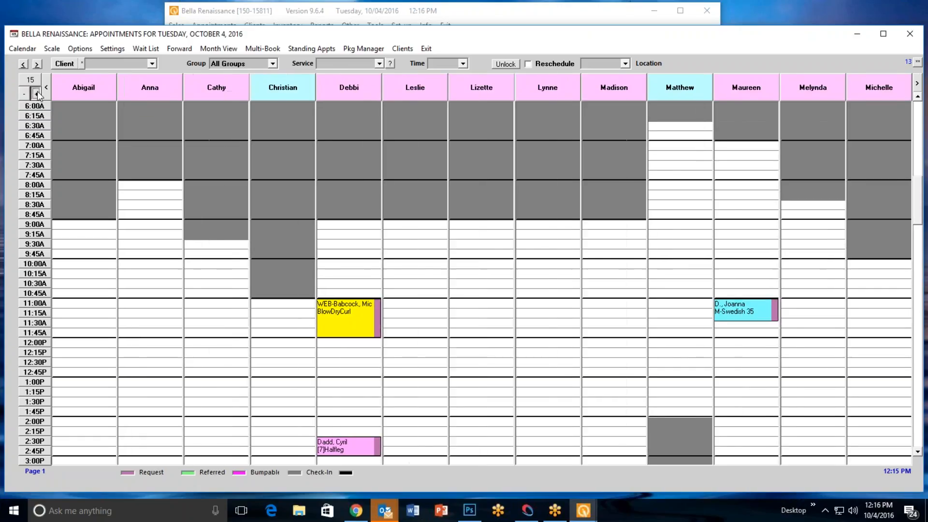
click(37, 94)
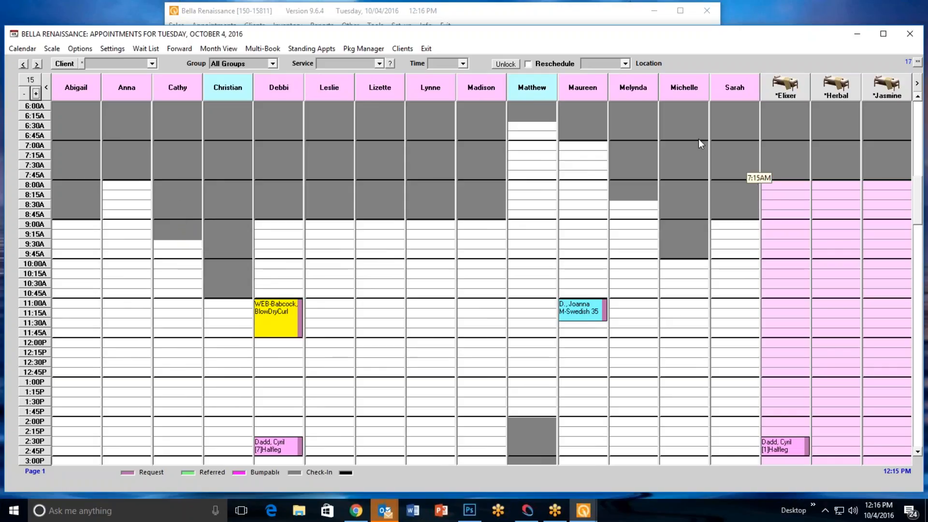
click(30, 81)
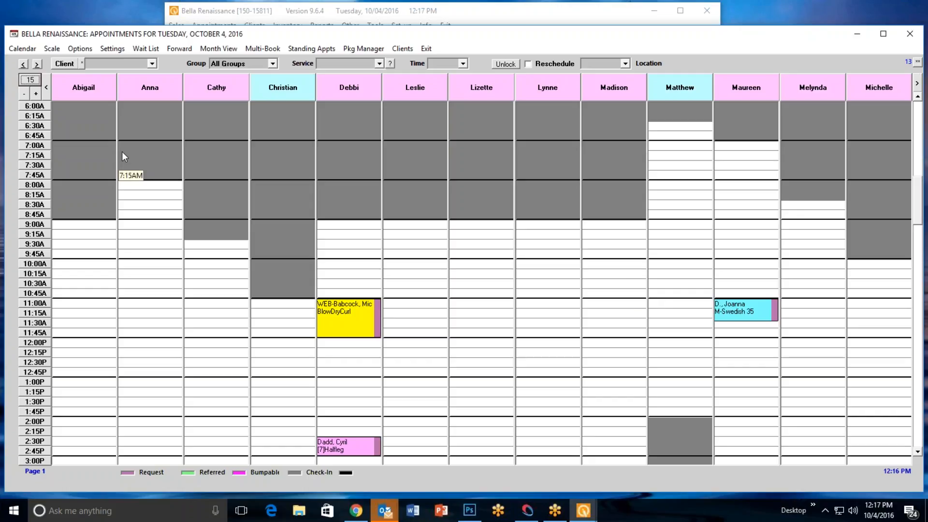
Open the client selection and try its search modes by first name, phone number and member number, returning to last-name search
click(66, 63)
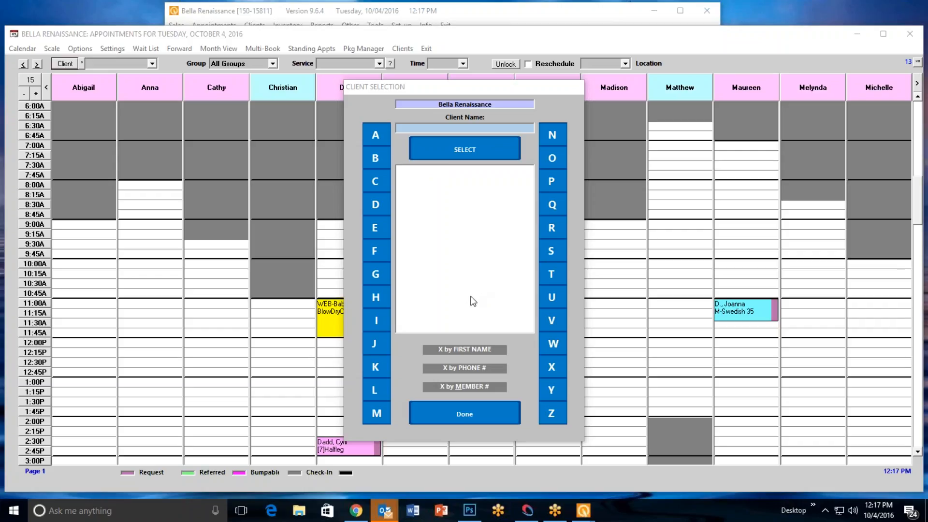
click(466, 351)
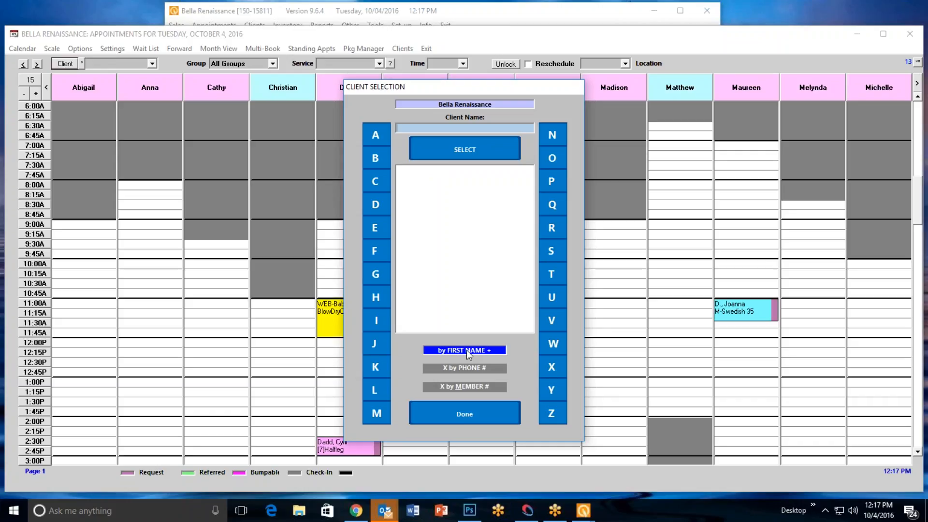
click(466, 350)
click(466, 369)
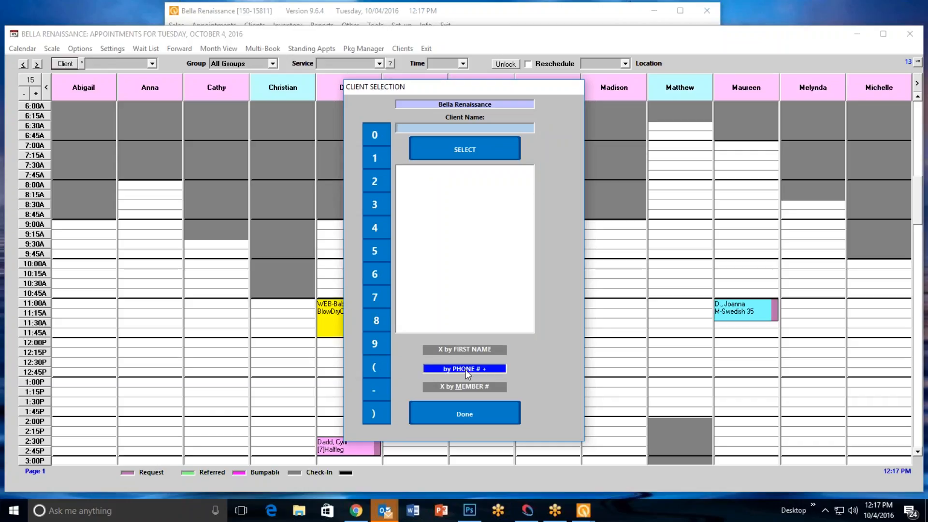
click(461, 367)
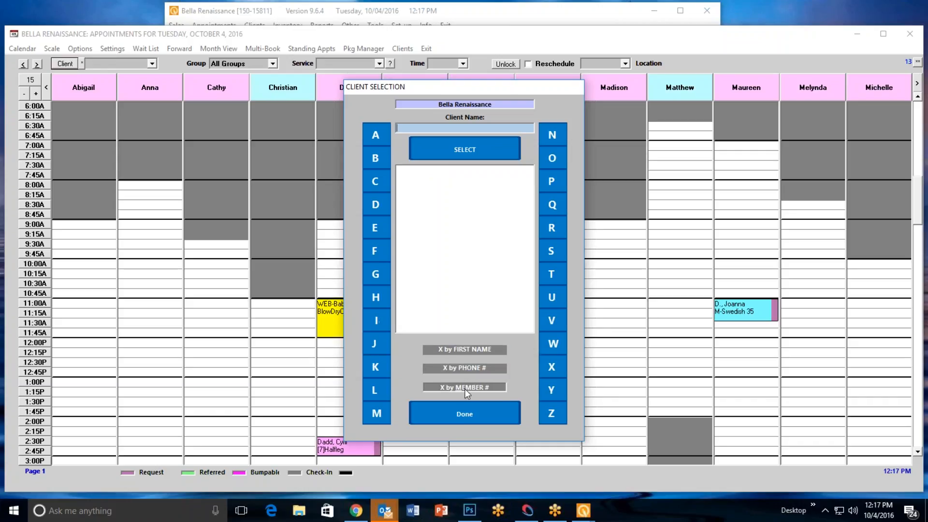
click(466, 388)
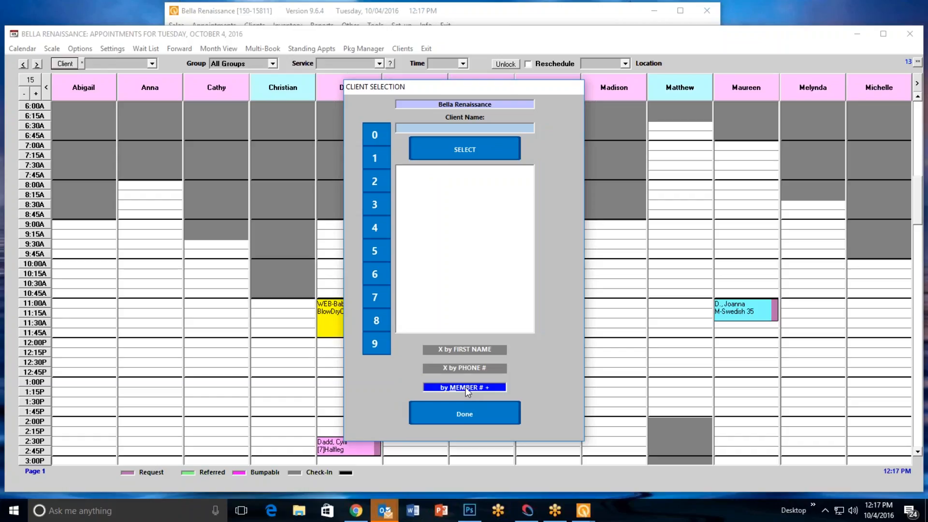
click(466, 388)
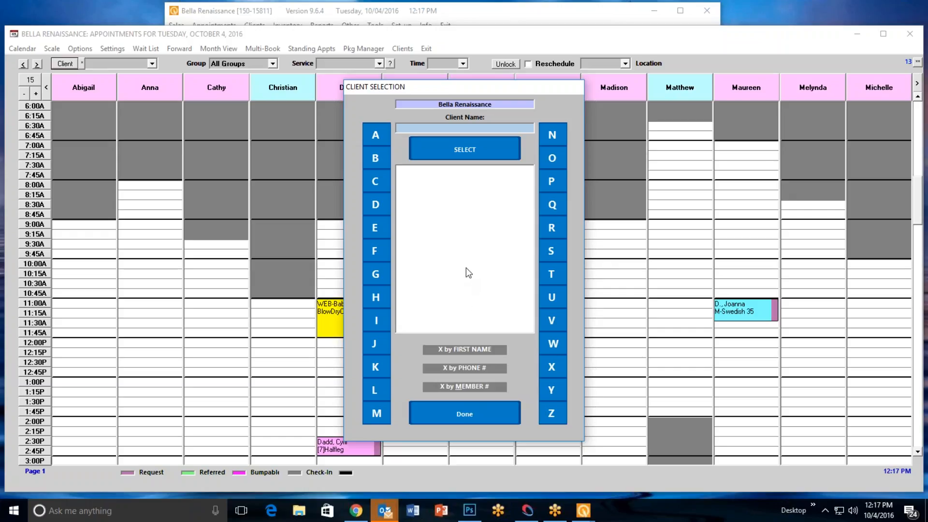
Search the clients by last name, browse the matching list from start to end, and close the selection without choosing anyone
text(williams)
key(Return)
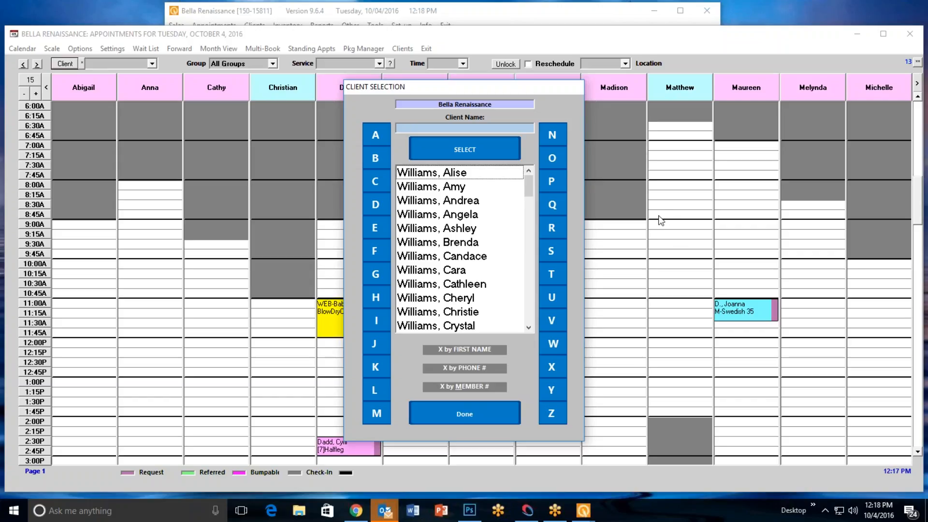
drag(528, 179, 528, 312)
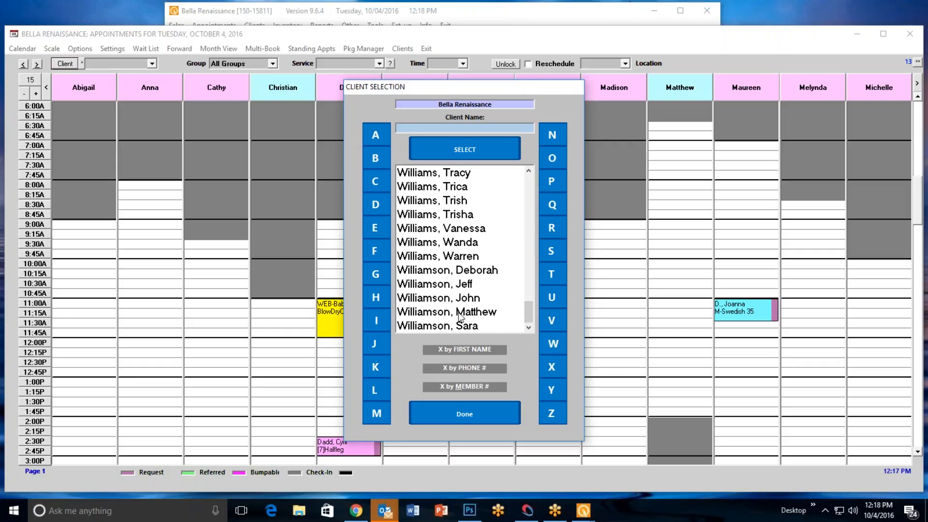
drag(529, 303, 541, 169)
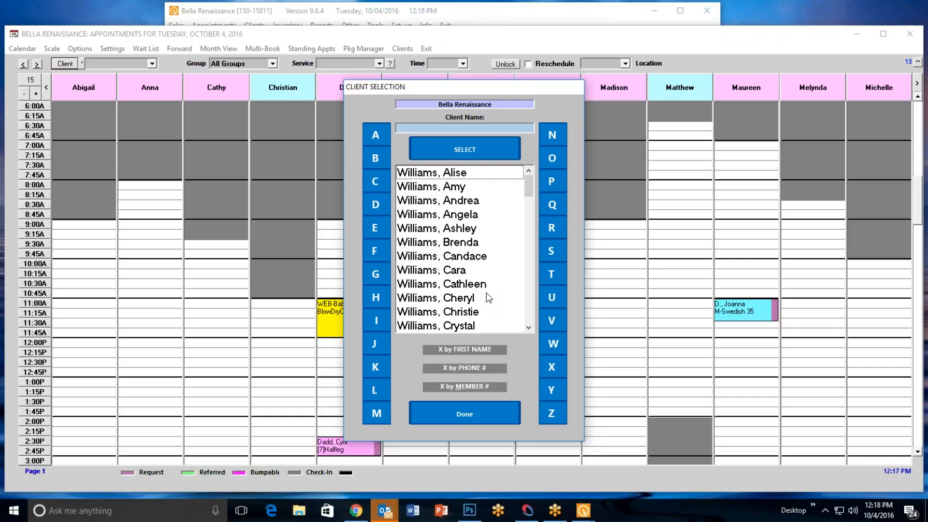
click(472, 412)
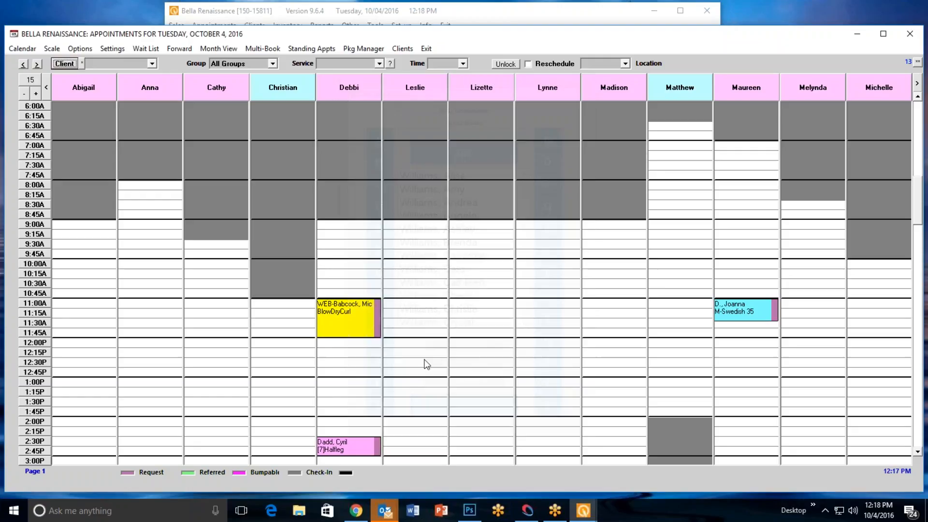
Look up the client's last name directly in the appointment book's client field and pick one of the matching clients
click(97, 67)
text(williams)
key(Return)
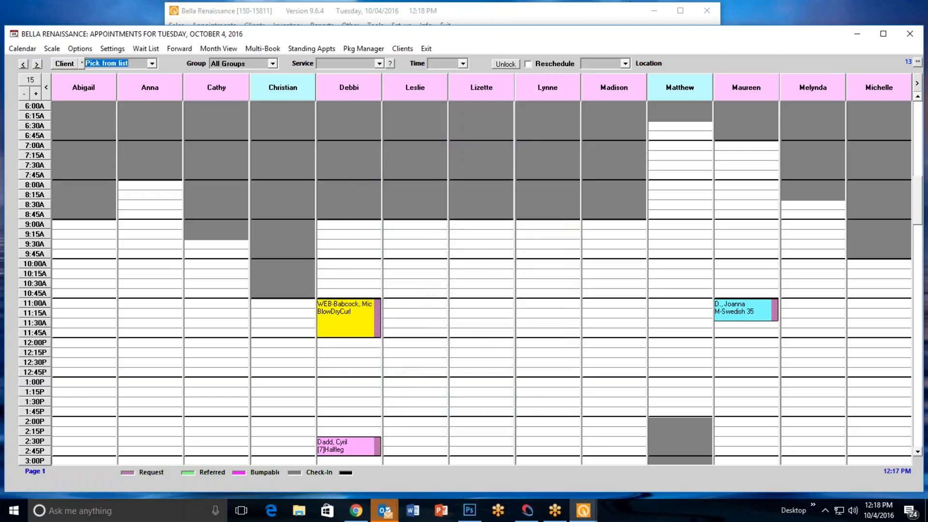
click(152, 63)
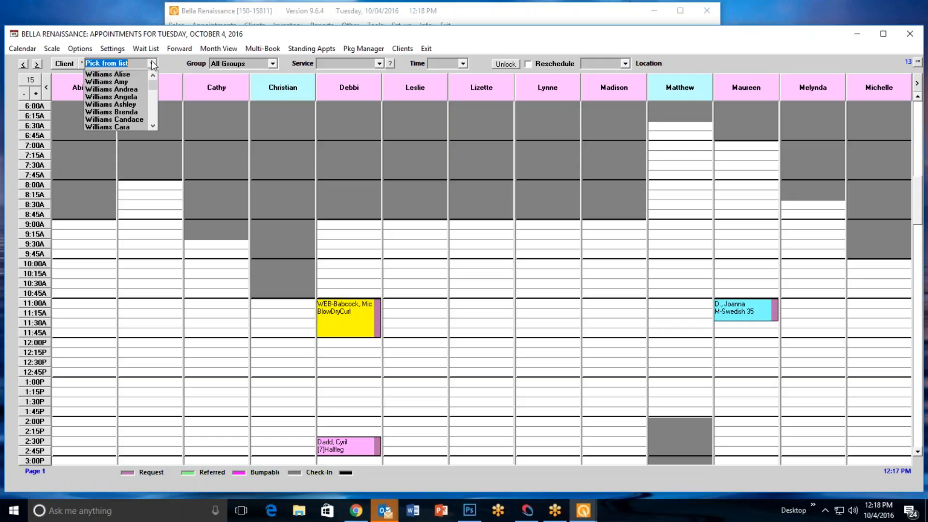
mouse_move(153, 85)
mouse_down()
mouse_move(156, 122)
mouse_move(160, 80)
mouse_up()
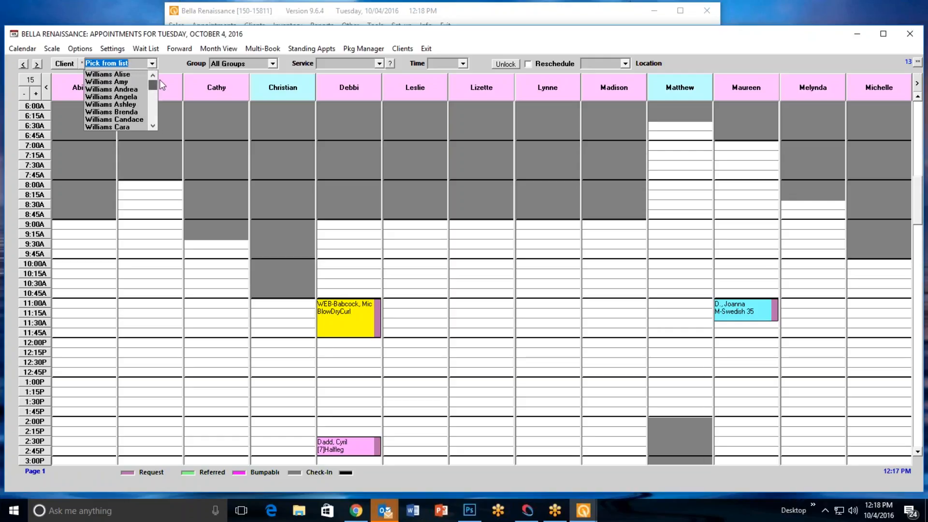
click(129, 120)
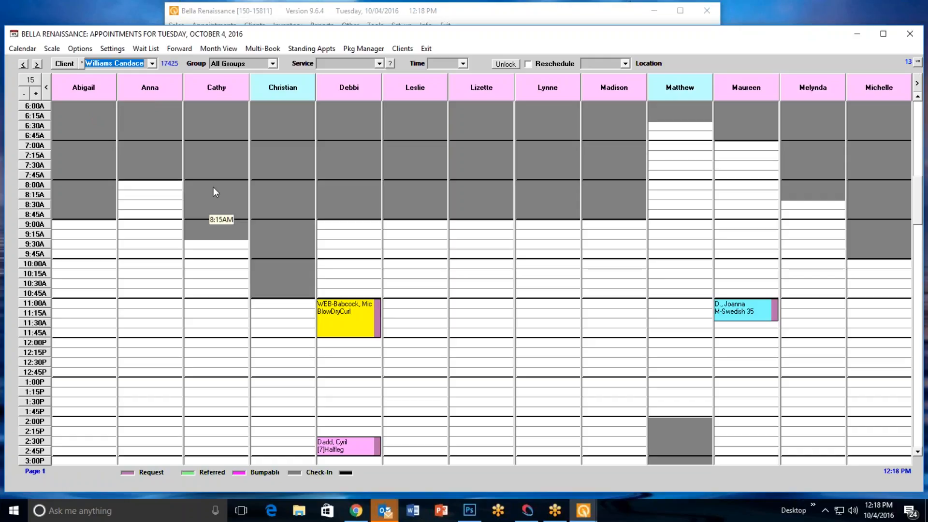
Reopen the client selection and enter the first two letters of the client's last name with the on-screen letters
click(65, 64)
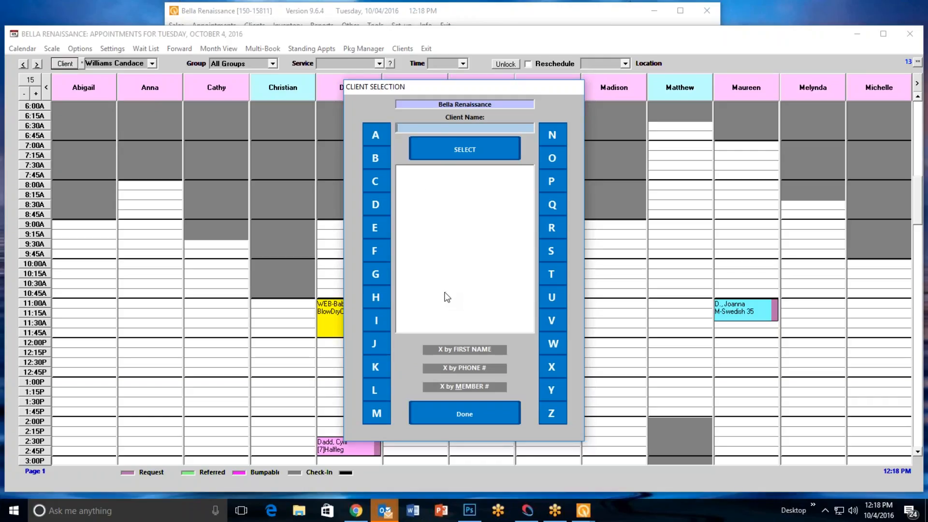
click(556, 342)
click(375, 321)
click(373, 389)
click(382, 319)
click(378, 135)
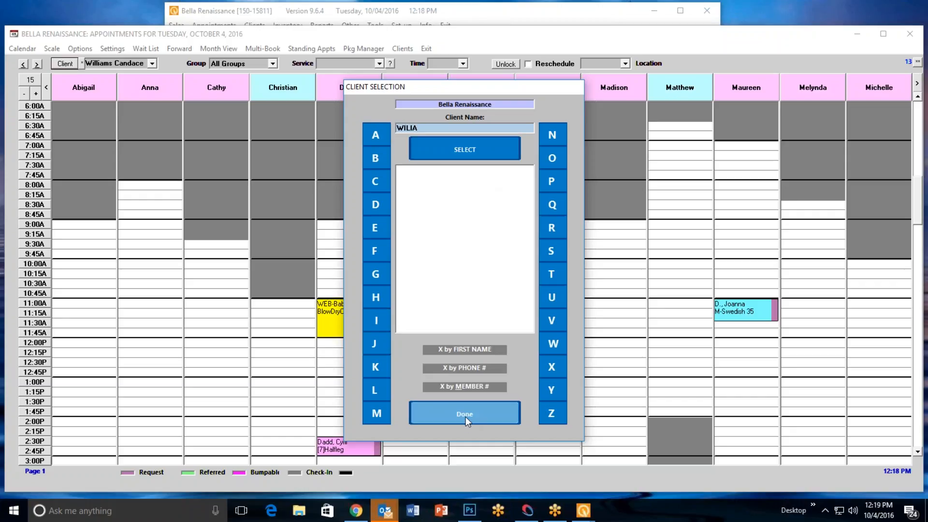
key(BackSpace)
key(BackSpace)
key(BackSpace)
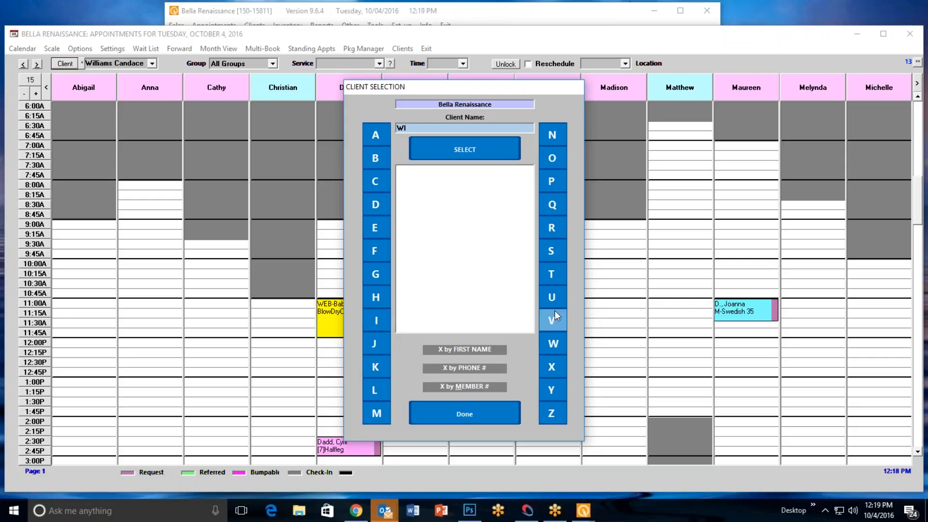
Complete the partial last name with the on-screen letters, run the search, and choose the sixth client in the results
click(376, 389)
click(376, 135)
click(375, 411)
click(475, 158)
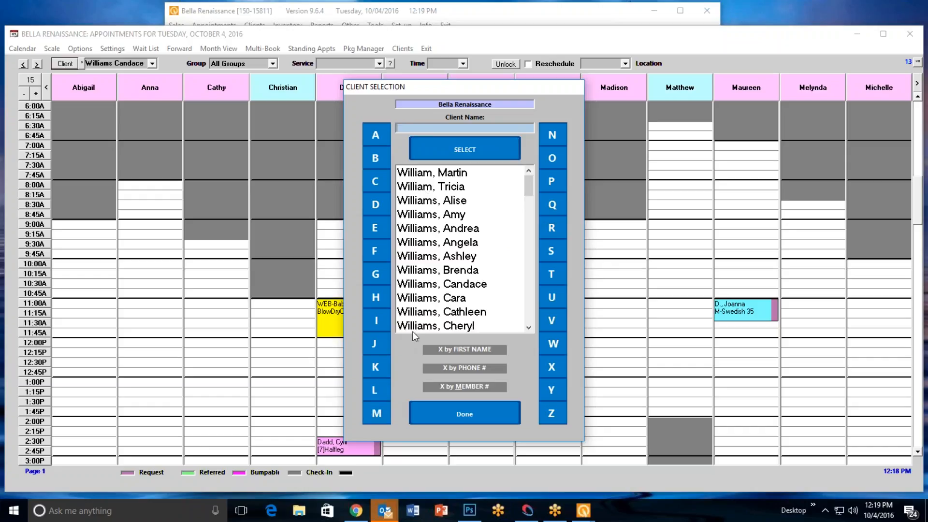
scroll(450, 256, down, 2)
scroll(449, 260, down, 1)
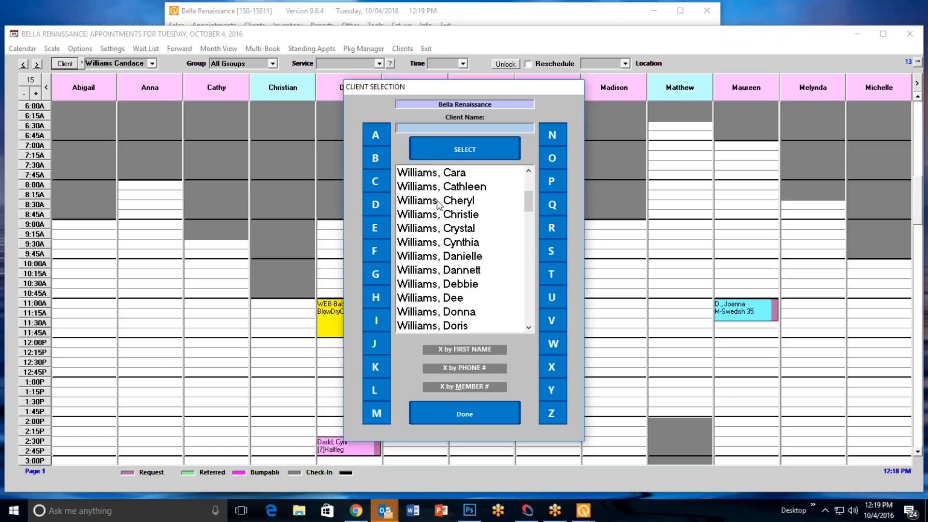
scroll(440, 224, up, 3)
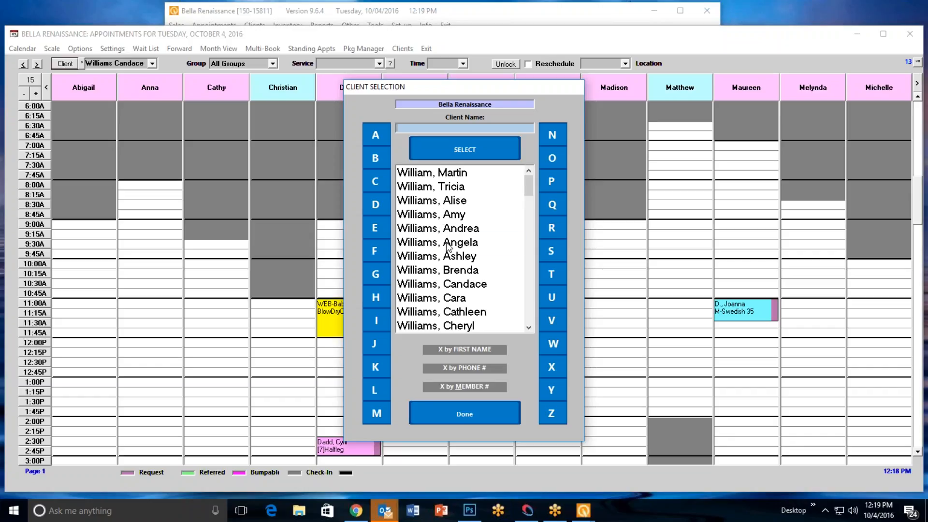
double_click(447, 242)
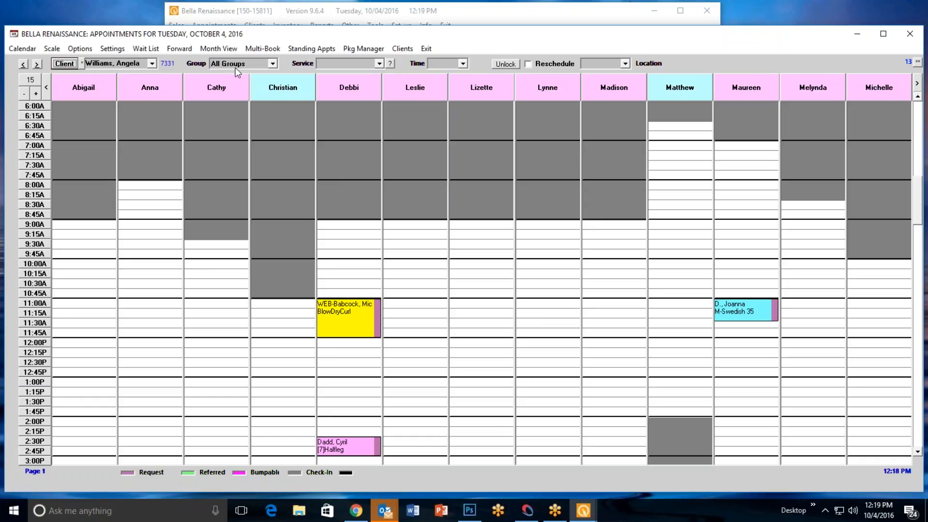
Show the appointment book for the Massage, Waxing and Nails groups in turn
click(273, 63)
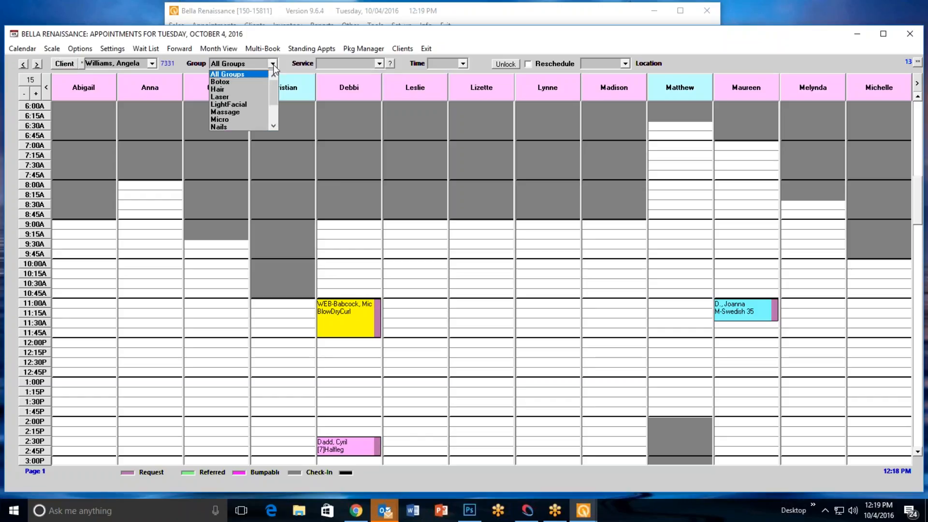
click(246, 111)
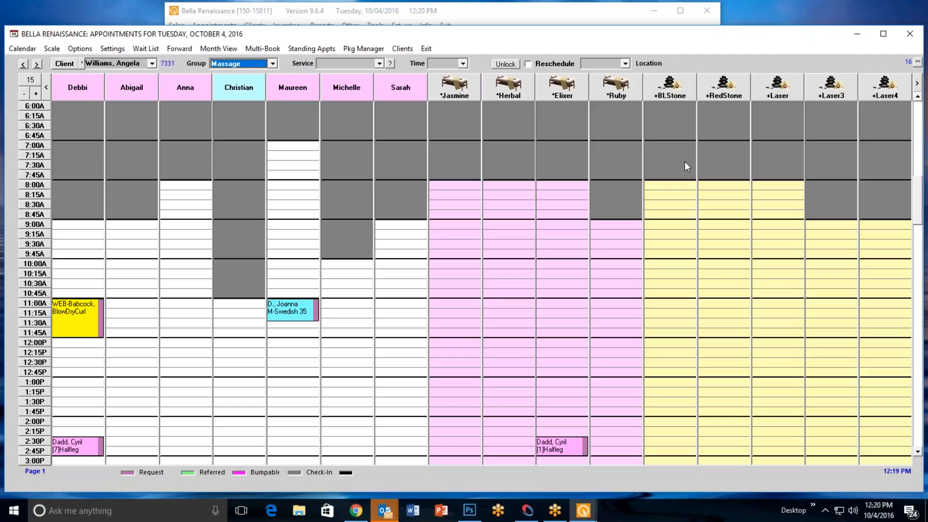
click(272, 64)
click(260, 106)
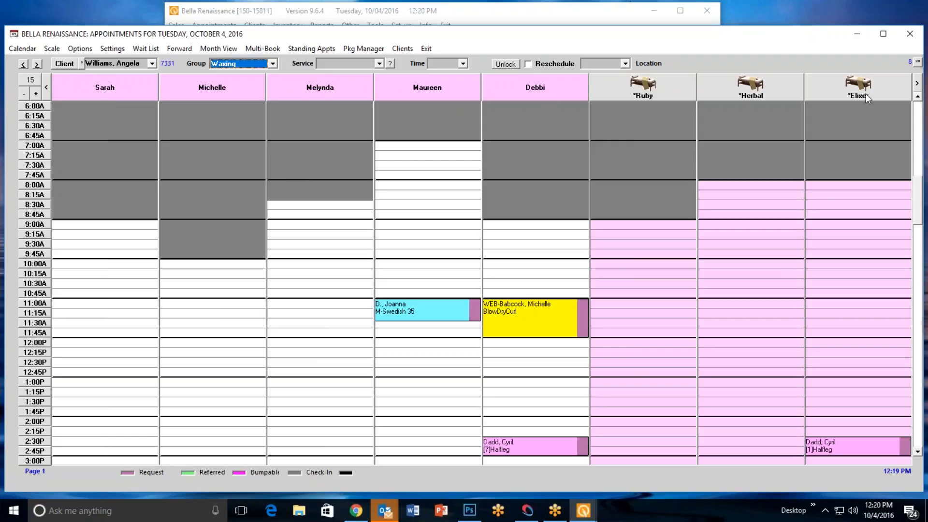
click(267, 64)
click(243, 89)
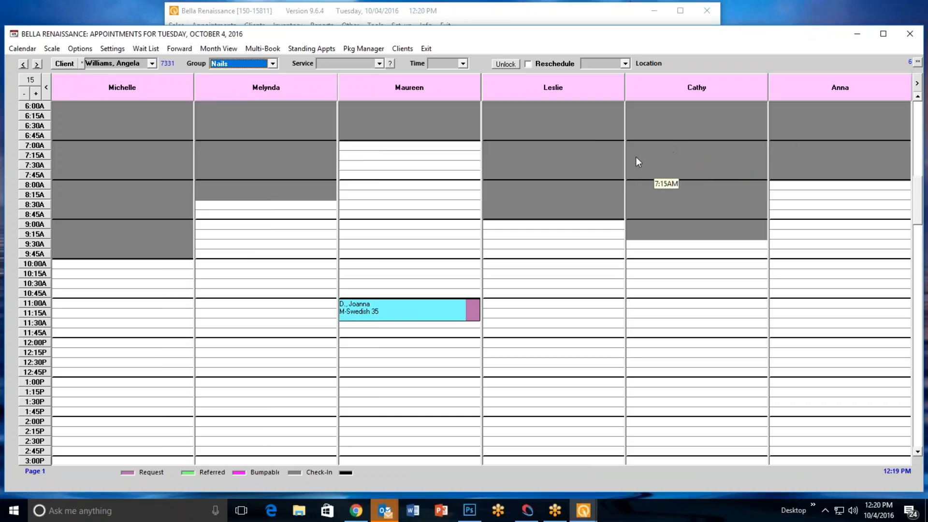
Set the appointment book's group to Massage and choose the M-Swedish 60 service
click(273, 63)
click(252, 97)
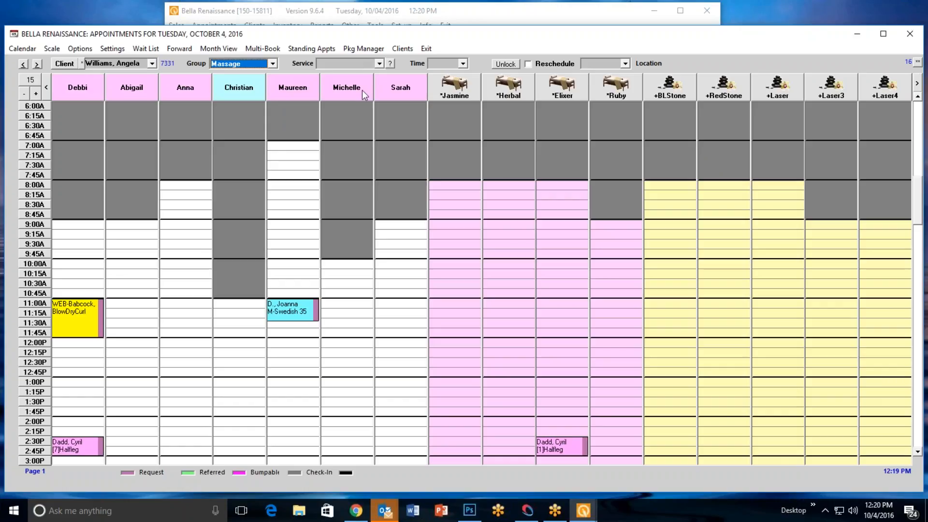
click(379, 64)
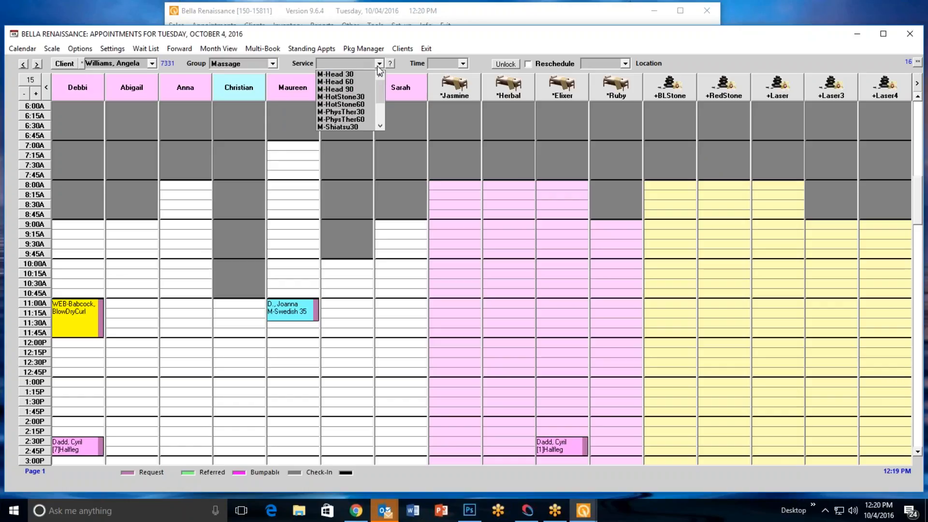
drag(378, 94, 387, 116)
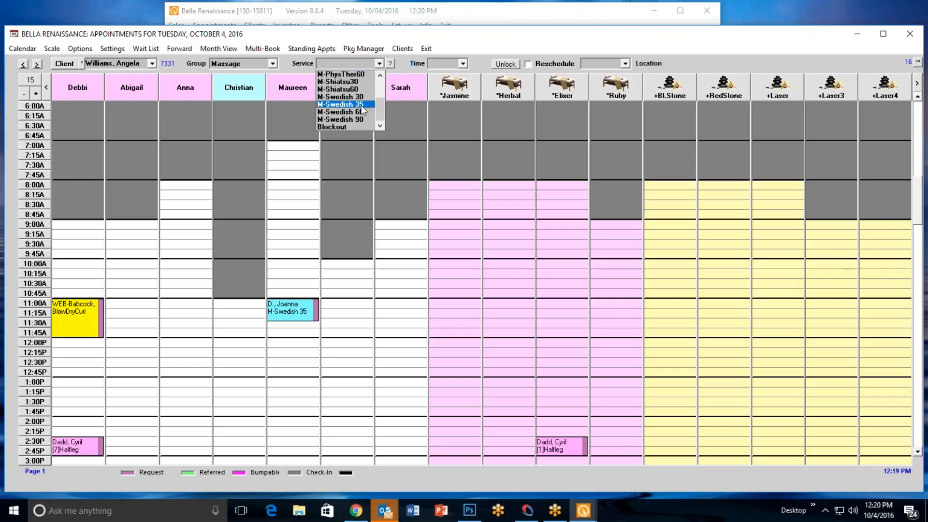
click(361, 112)
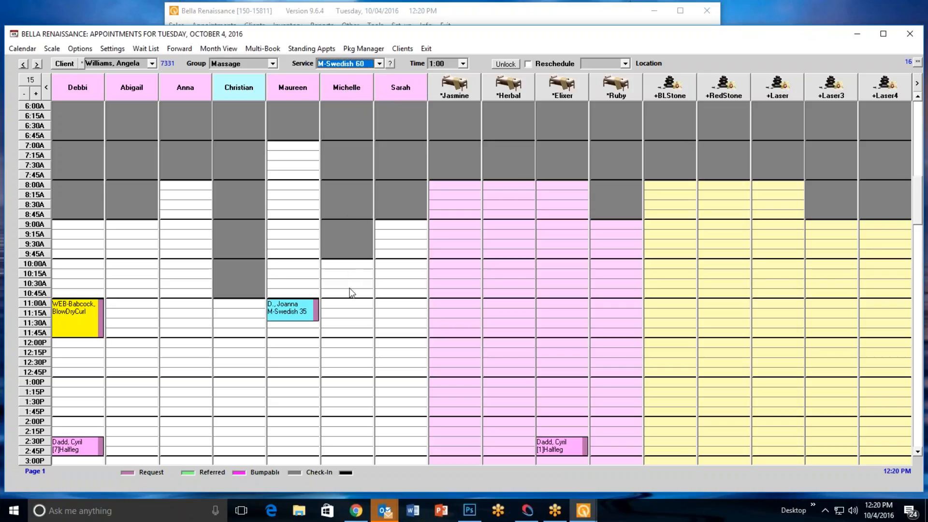
Book the service at 12:00 PM in the sixth staff column with No Type, and assign the *Elixer room
click(341, 344)
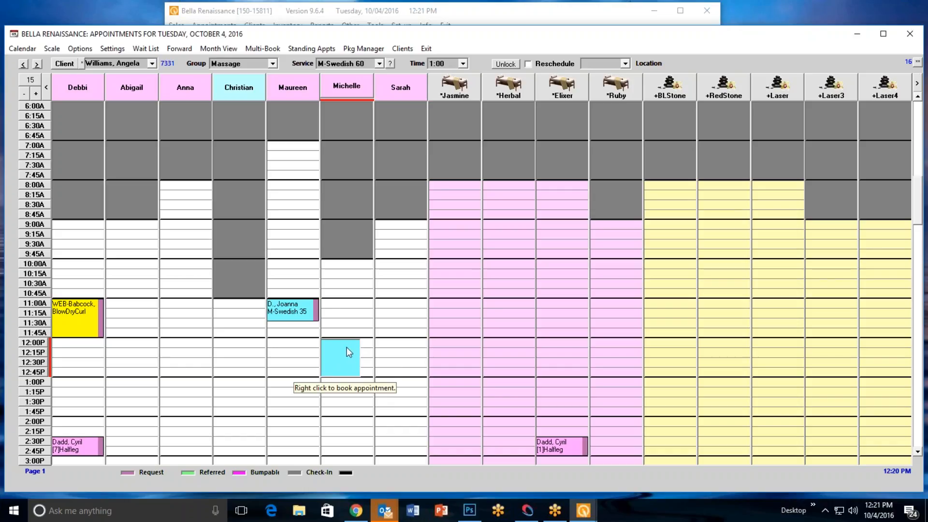
right_click(346, 347)
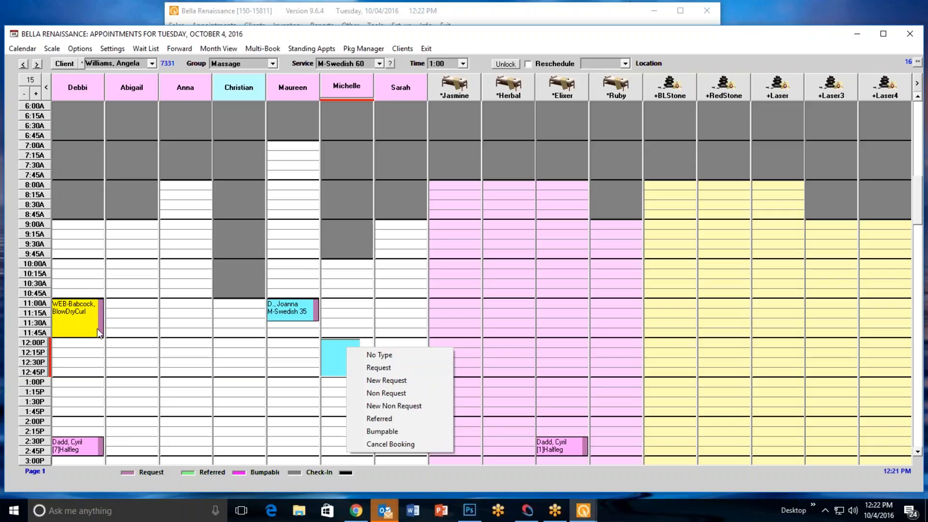
click(406, 355)
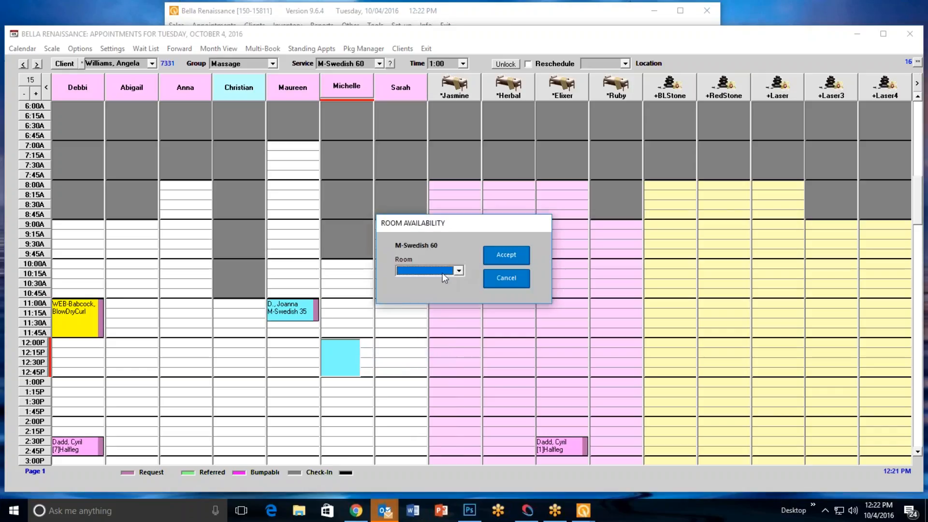
click(461, 269)
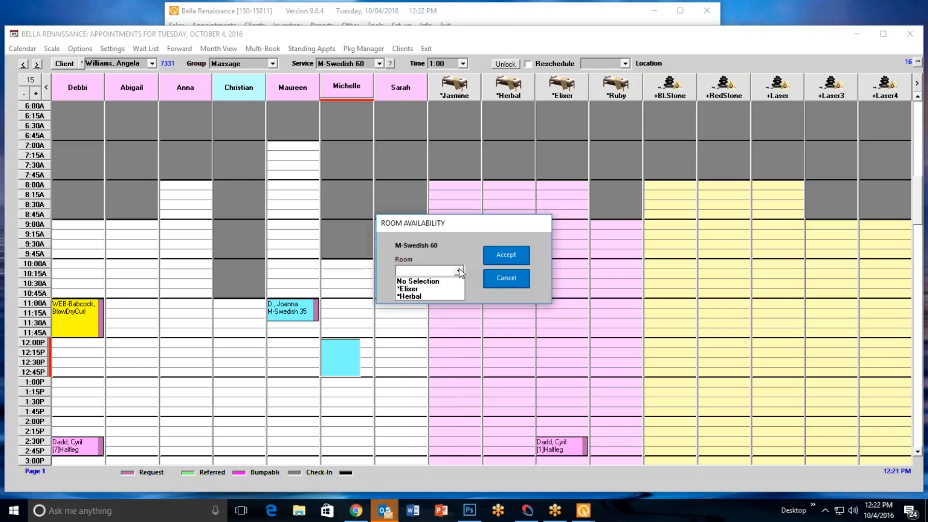
click(436, 288)
click(503, 257)
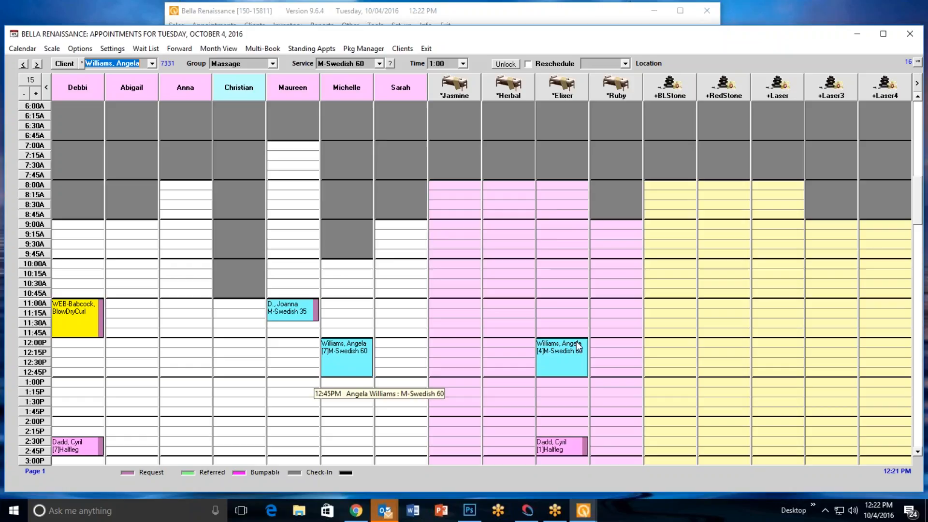
Change the client type of the 12:00 PM M-Swedish 60 appointment in the sixth staff column to Request
right_click(365, 355)
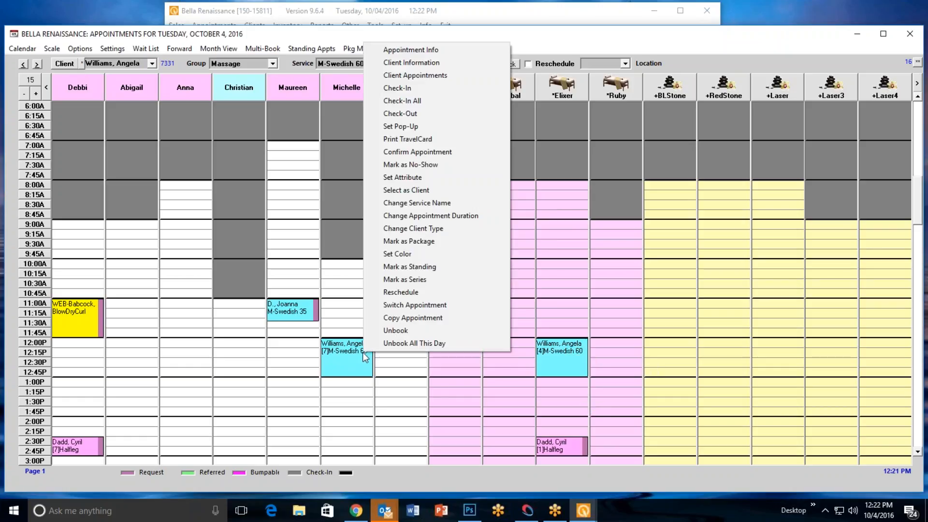
click(434, 228)
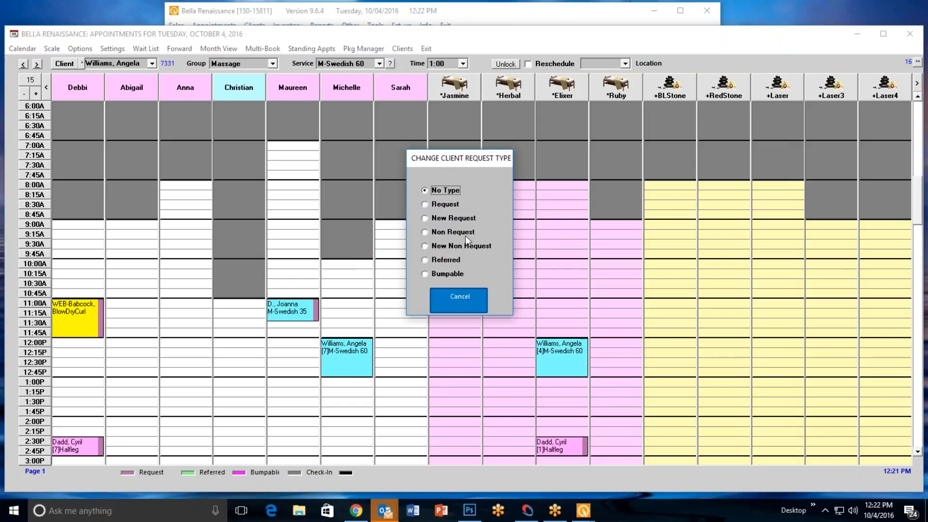
click(425, 205)
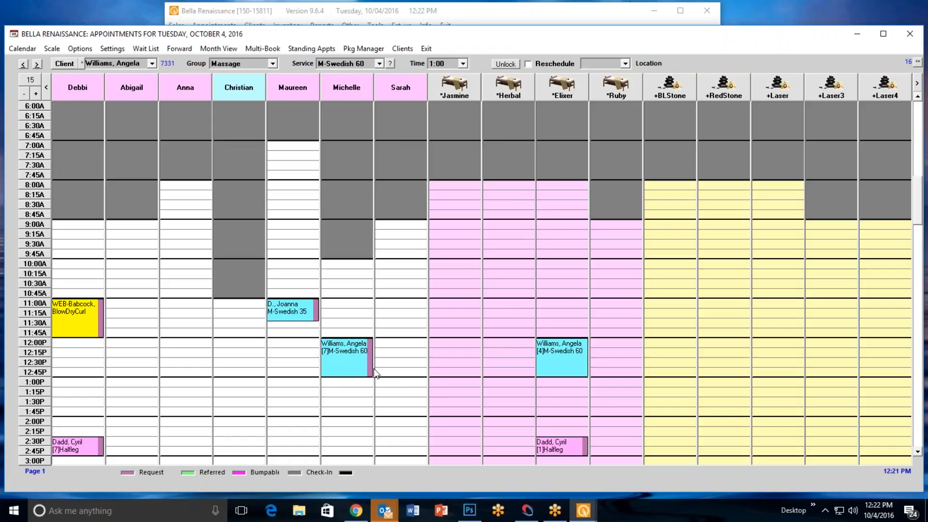
Mark the 12:00 PM M-Swedish 60 appointment in the sixth staff column as Bumpable
mouse_move(375, 372)
right_click(359, 355)
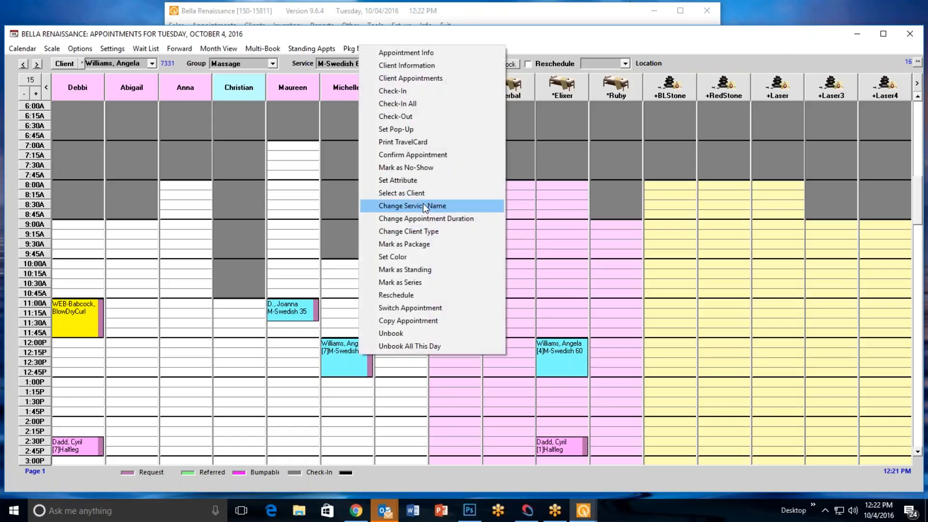
click(429, 234)
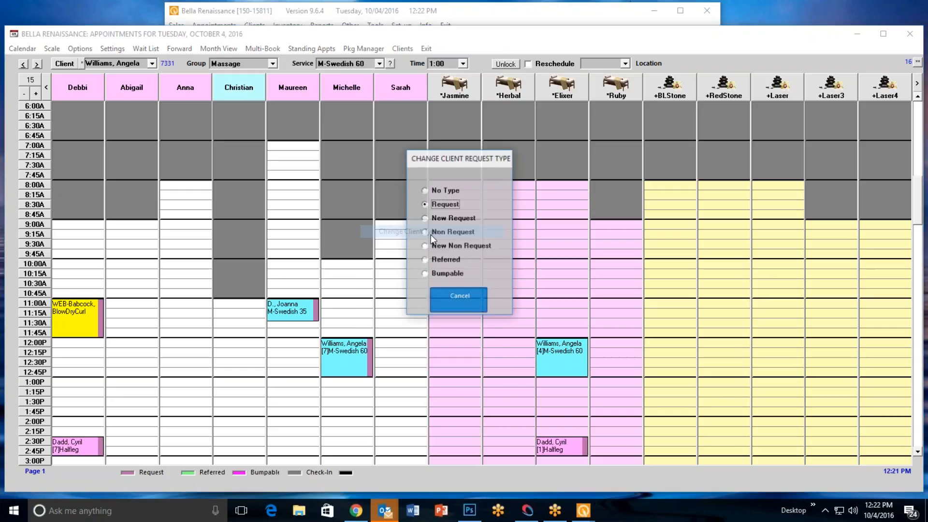
click(427, 274)
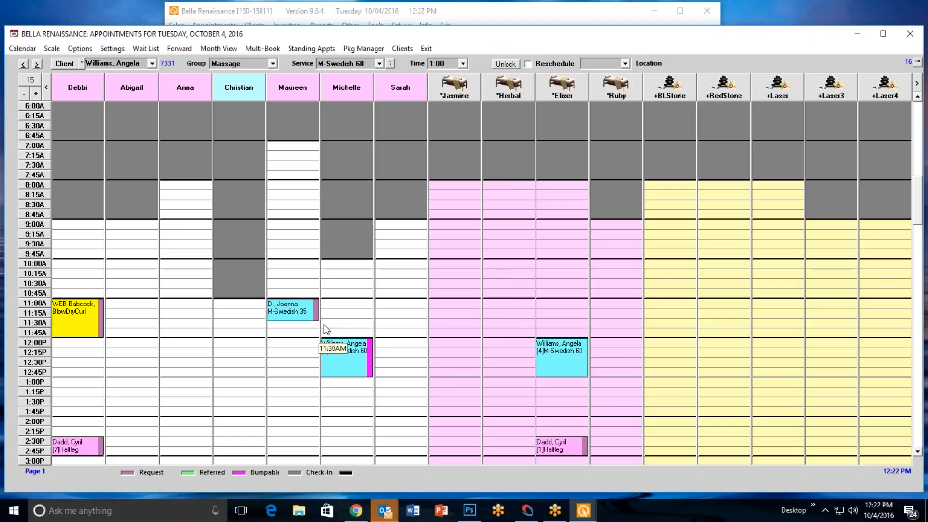
Set the Bumpable Indication color to dark green in the appointment book's color settings and save
click(113, 50)
click(127, 63)
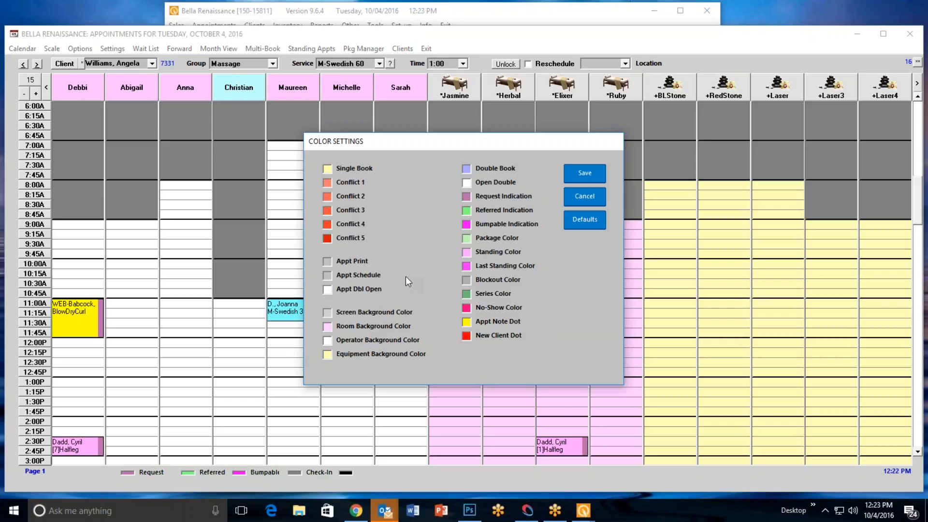
click(469, 225)
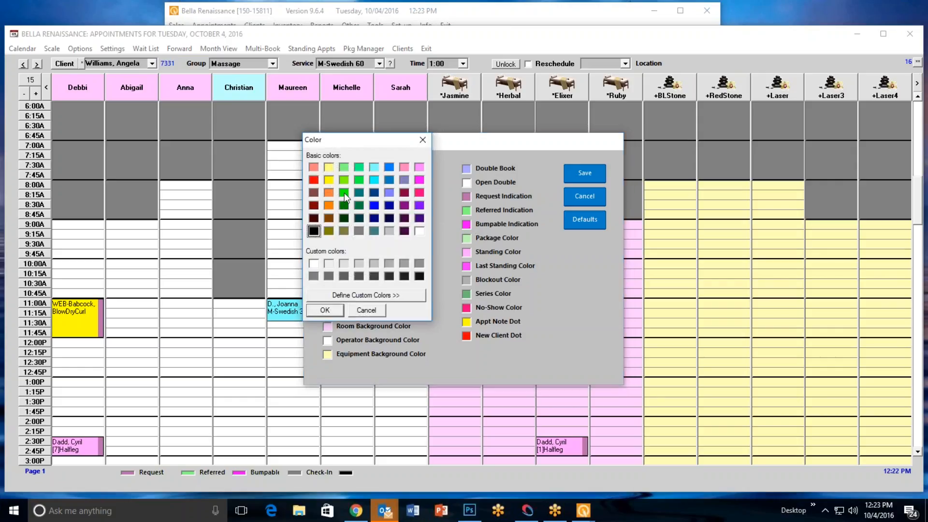
click(345, 206)
click(330, 312)
click(580, 174)
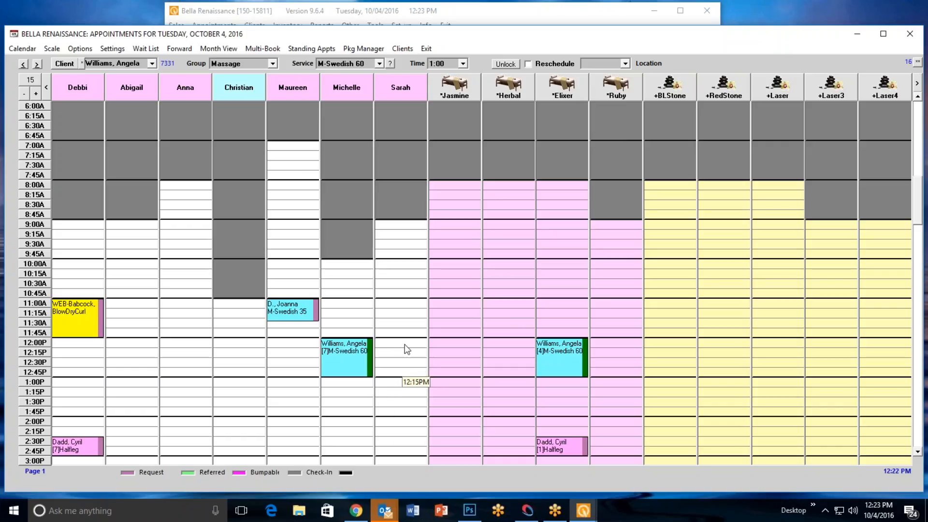
Choose a client from the names starting with F and select the M-HotStone60 service
click(64, 63)
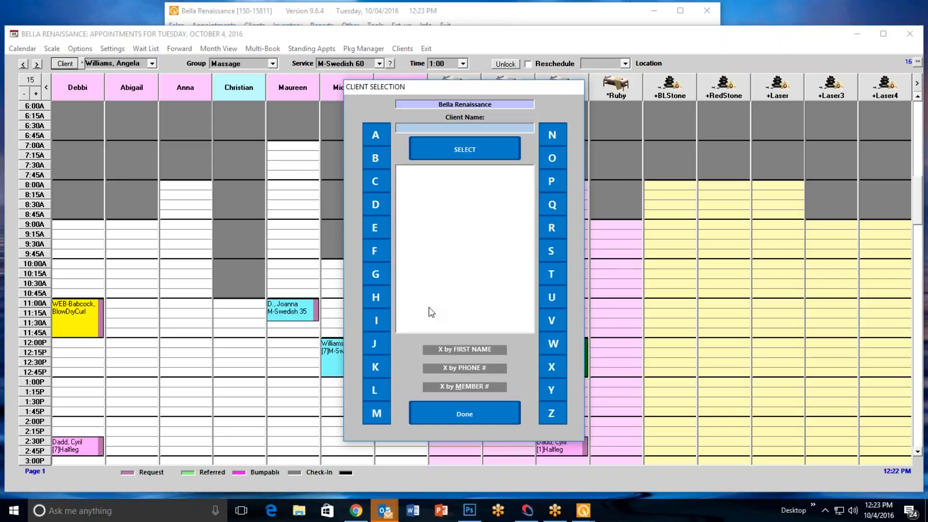
click(376, 249)
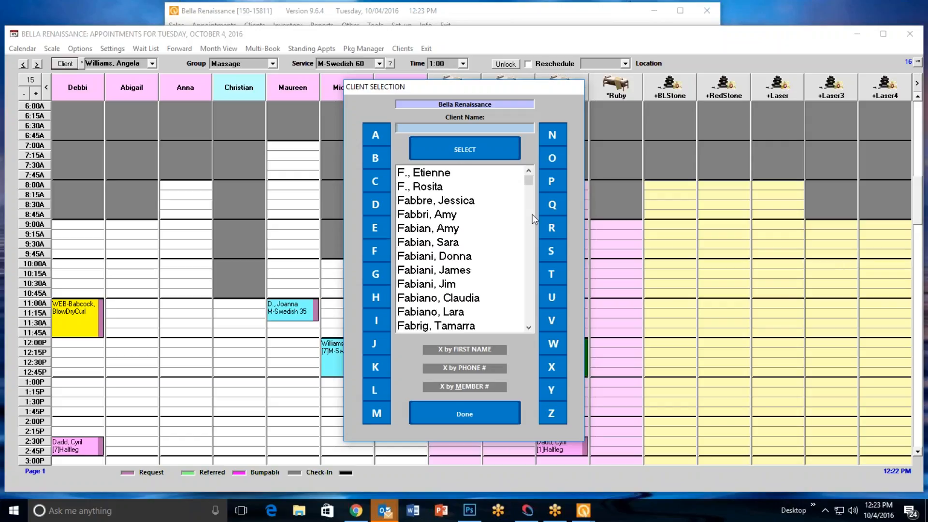
drag(529, 180, 528, 233)
double_click(457, 285)
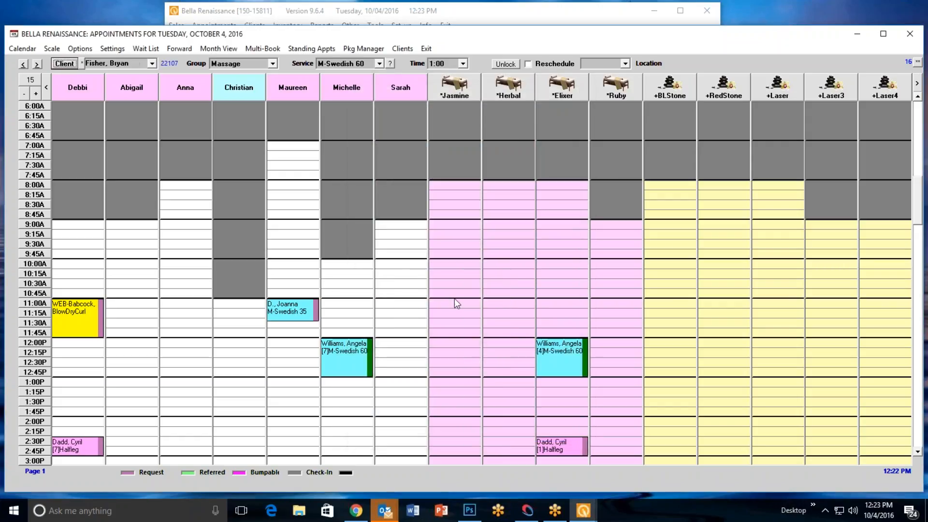
click(378, 64)
drag(384, 117, 384, 96)
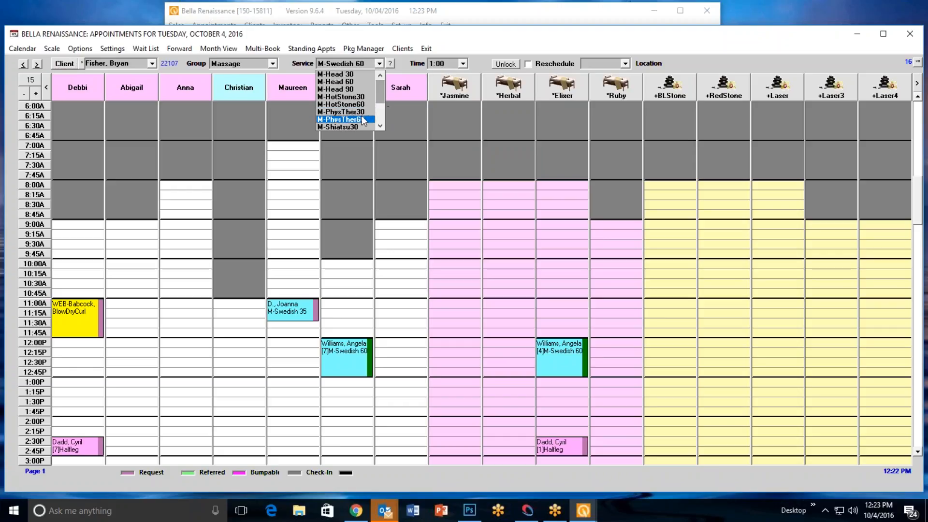
click(362, 104)
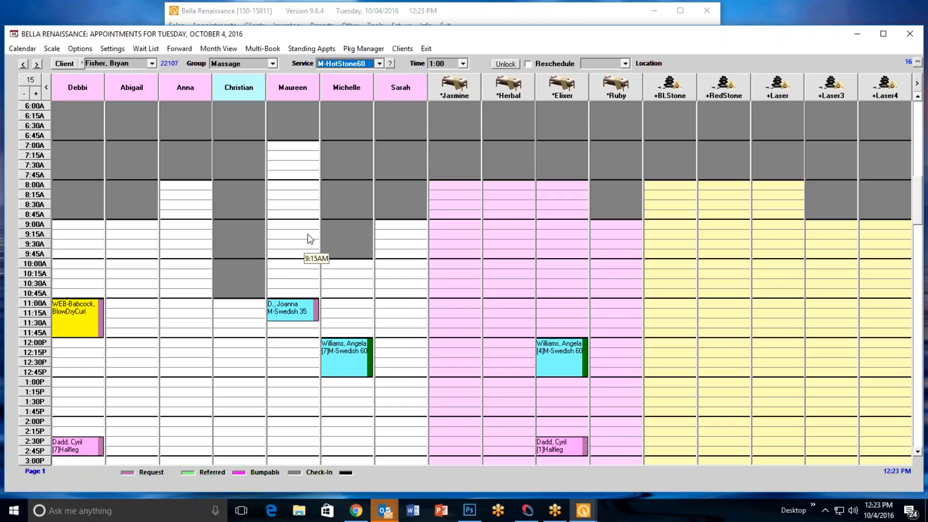
Book the service as a Request at 11:00 AM in the third staff column, assigning the *Elixer room and +BLStone equipment
click(170, 309)
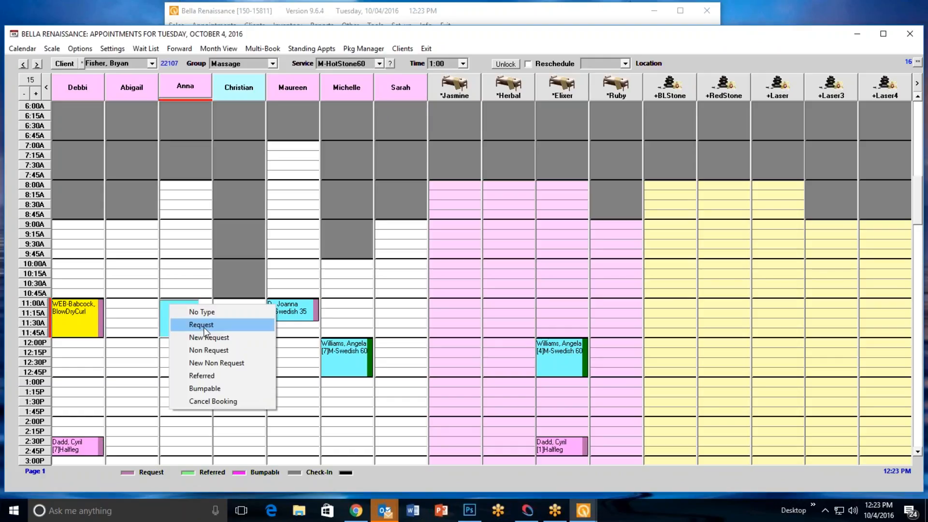
click(202, 326)
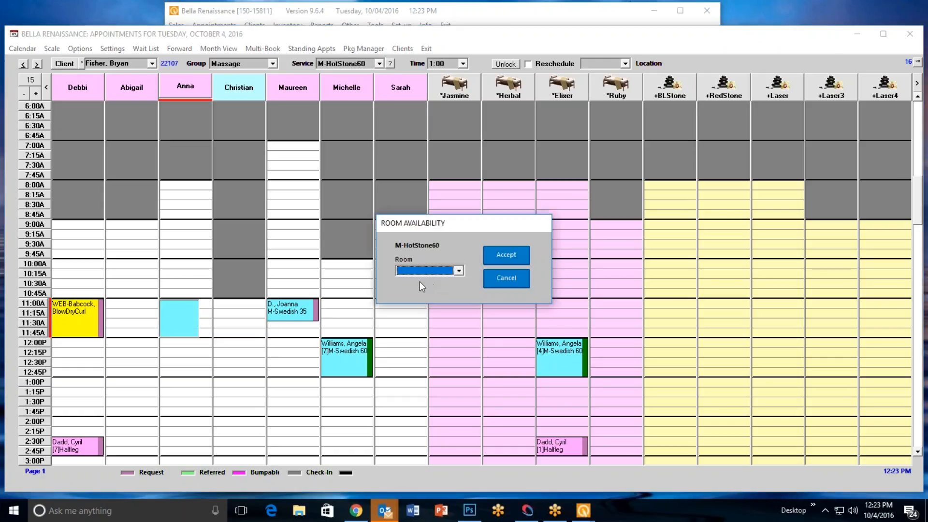
click(458, 272)
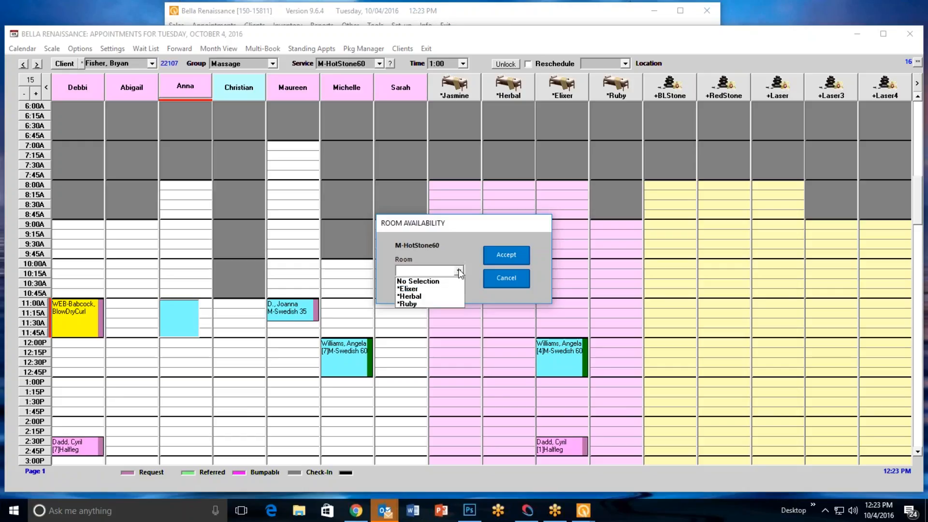
click(440, 290)
click(506, 252)
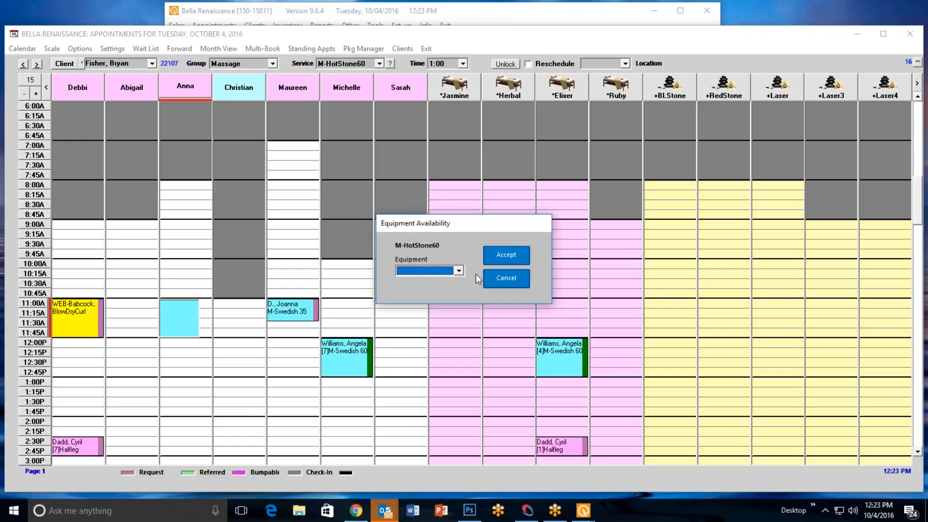
click(458, 272)
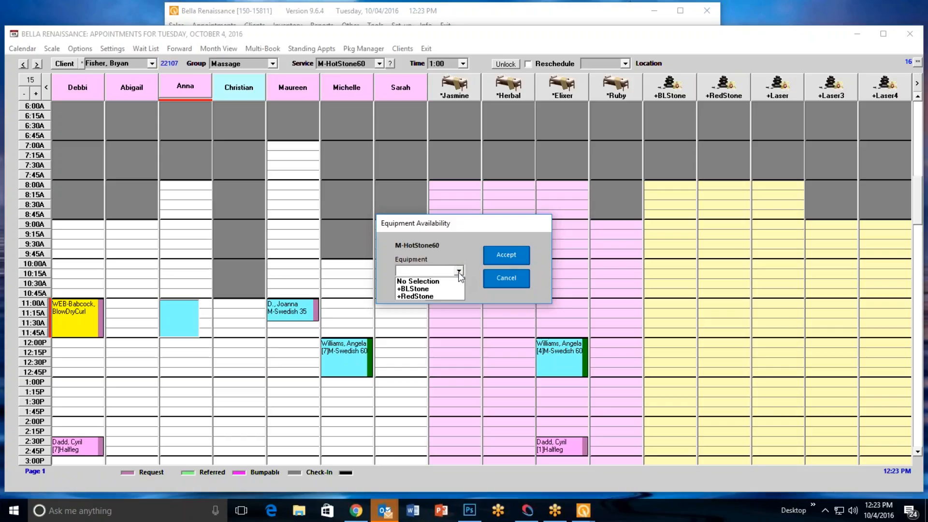
click(448, 289)
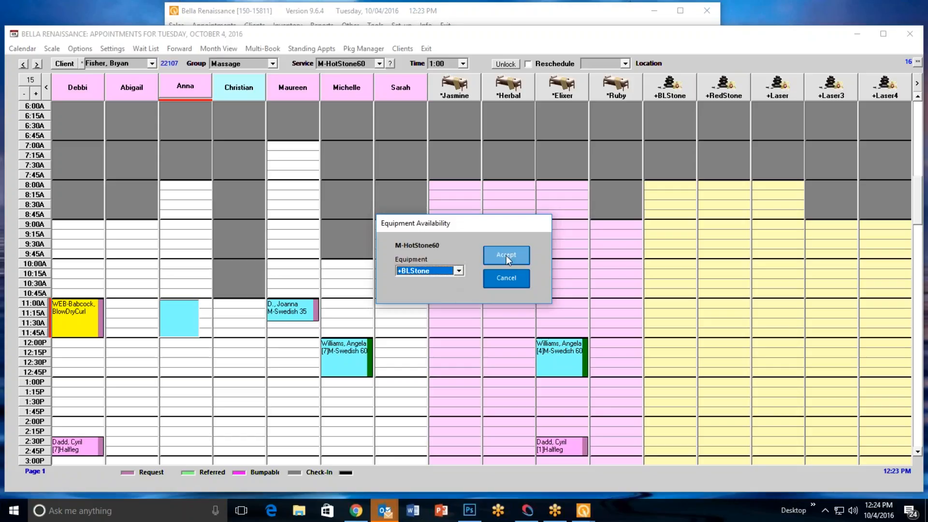
click(506, 256)
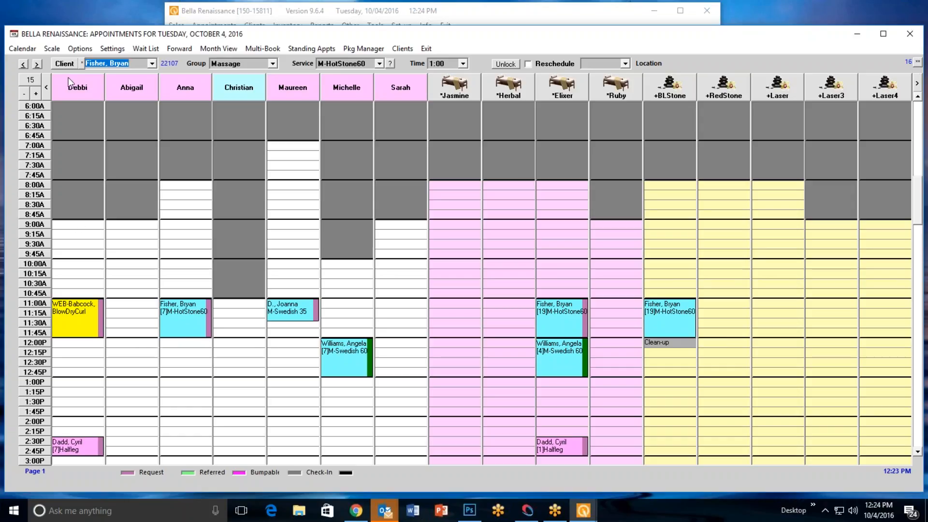
Switch the appointment book to the Nails group and choose the eighth client among the names starting with G
click(273, 63)
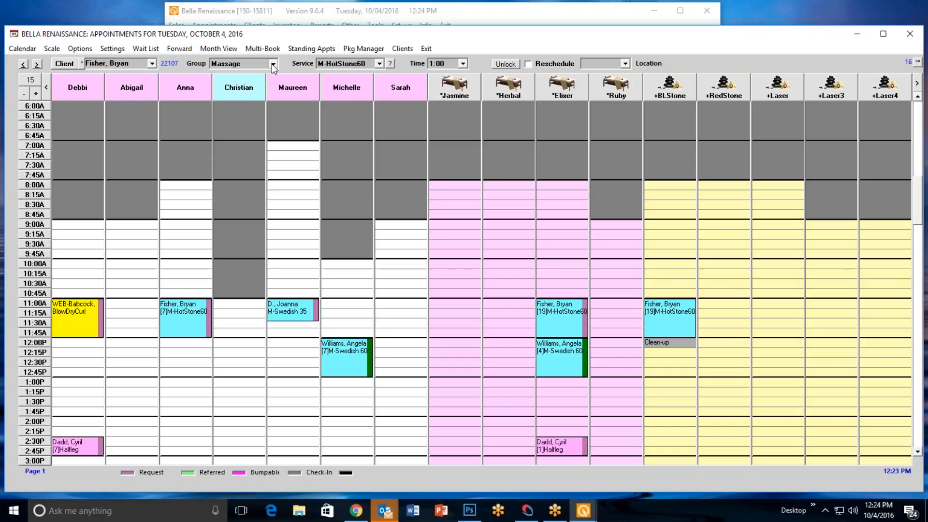
click(222, 89)
click(64, 63)
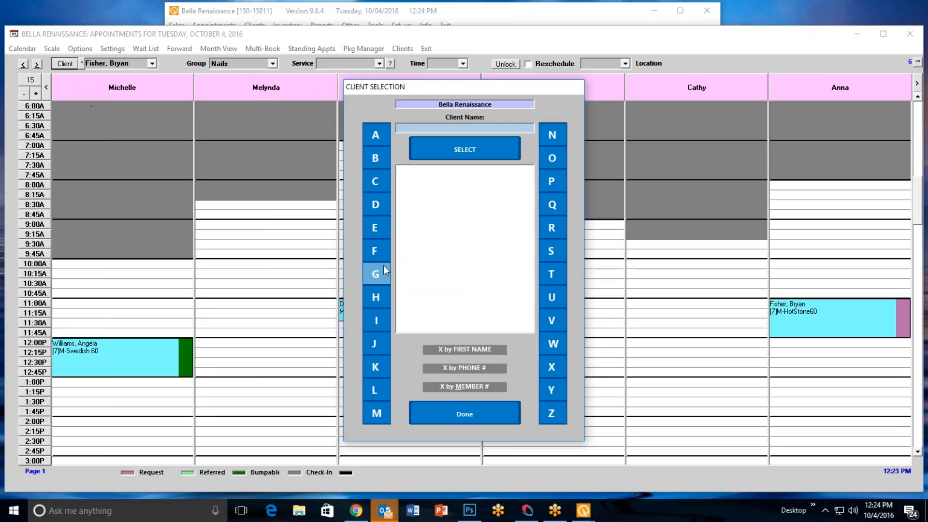
click(377, 274)
click(448, 150)
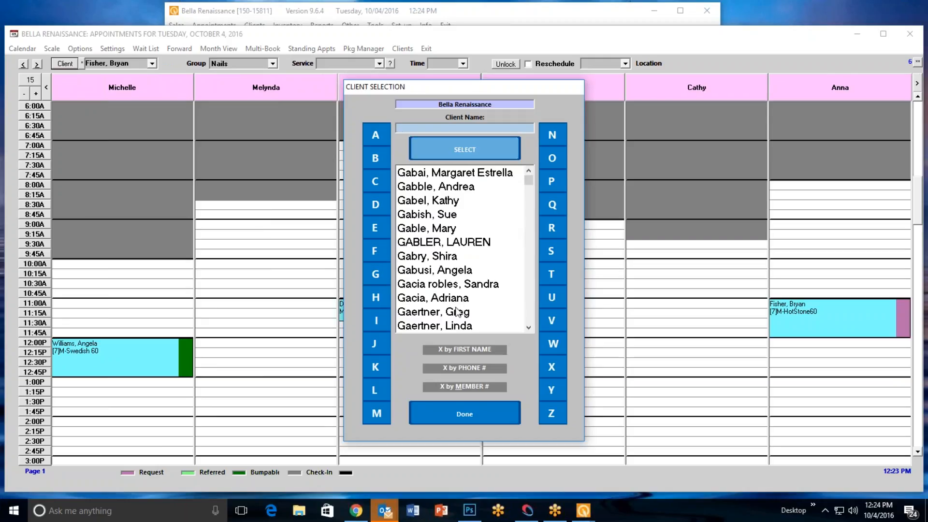
double_click(453, 273)
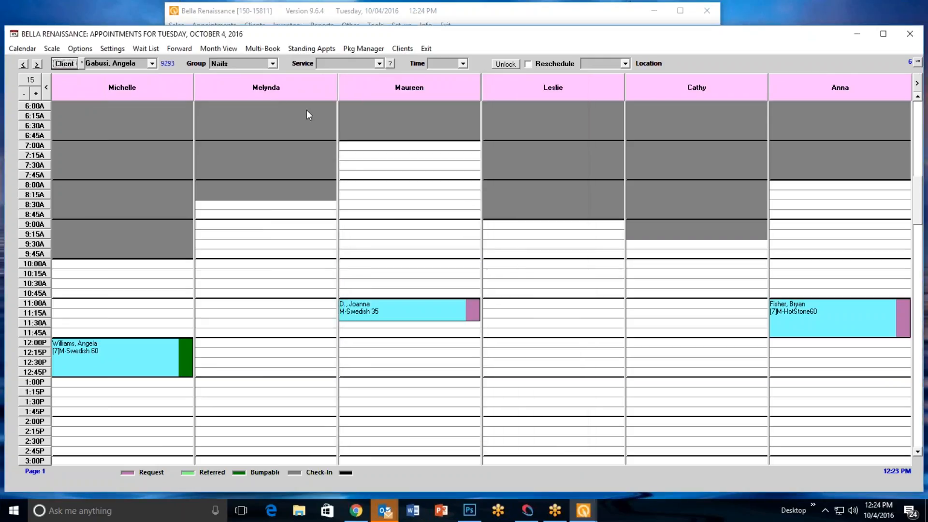
Book the French Mani service as a Request at 10:00 AM in the second staff column
click(380, 64)
click(360, 112)
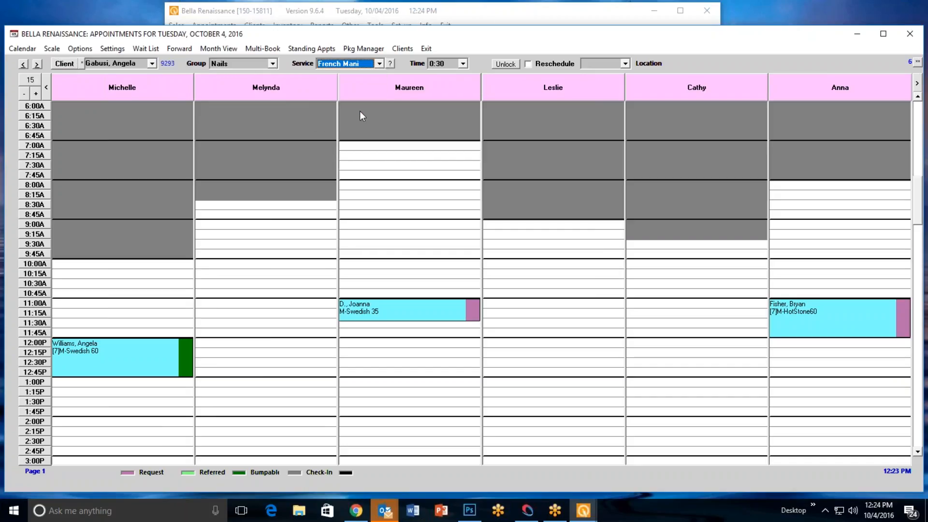
click(216, 269)
right_click(216, 266)
click(248, 284)
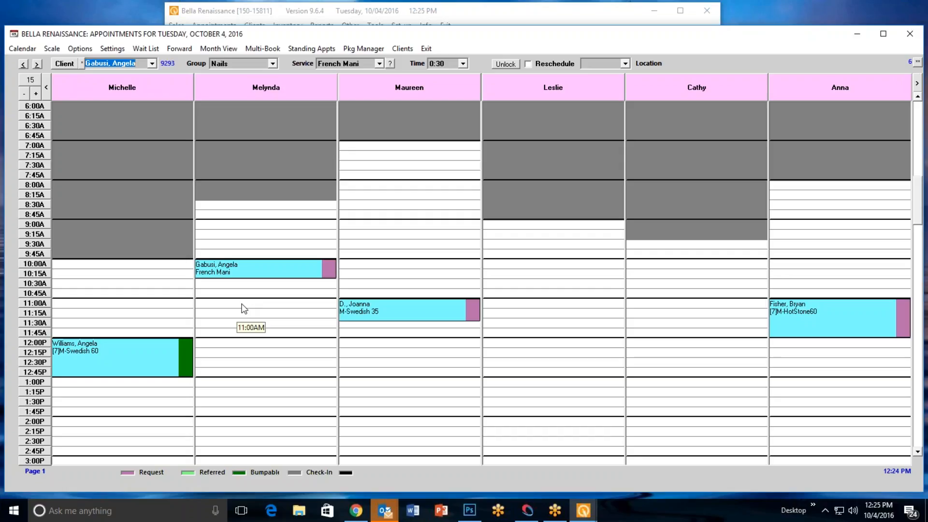
Turn off Give Option to Book Even if No Room or Op Available in the appointment preferences and save
click(527, 22)
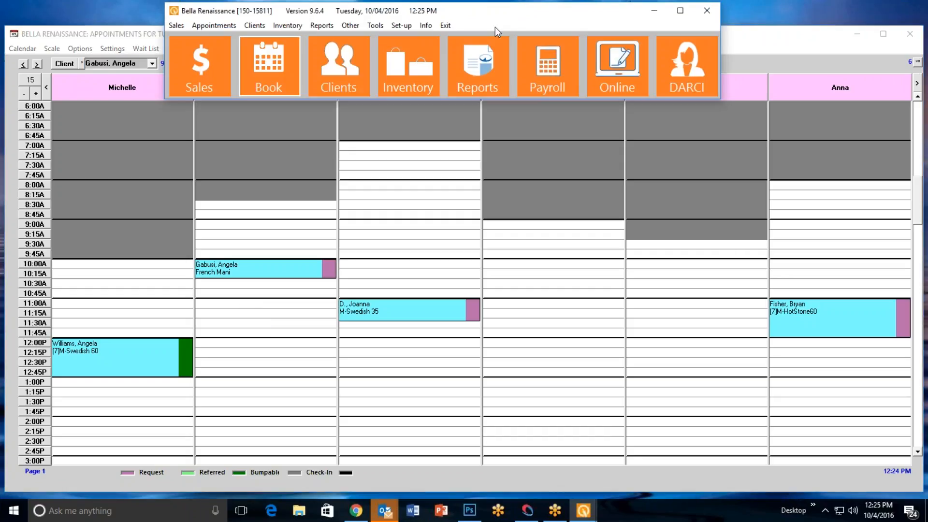
click(393, 24)
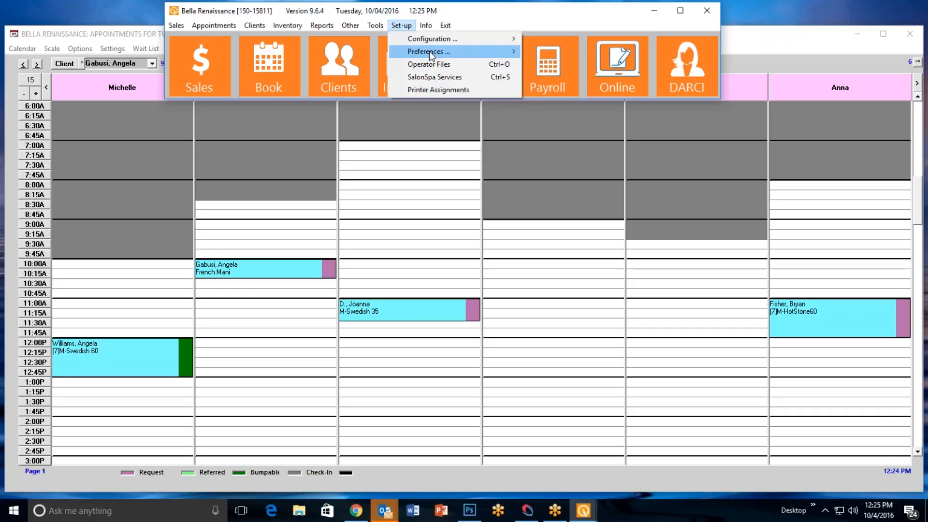
mouse_move(430, 51)
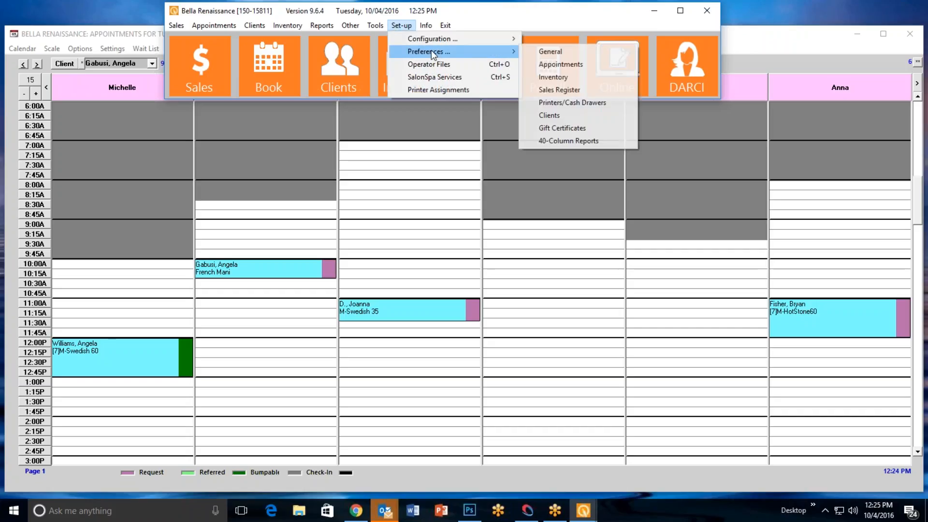
click(560, 65)
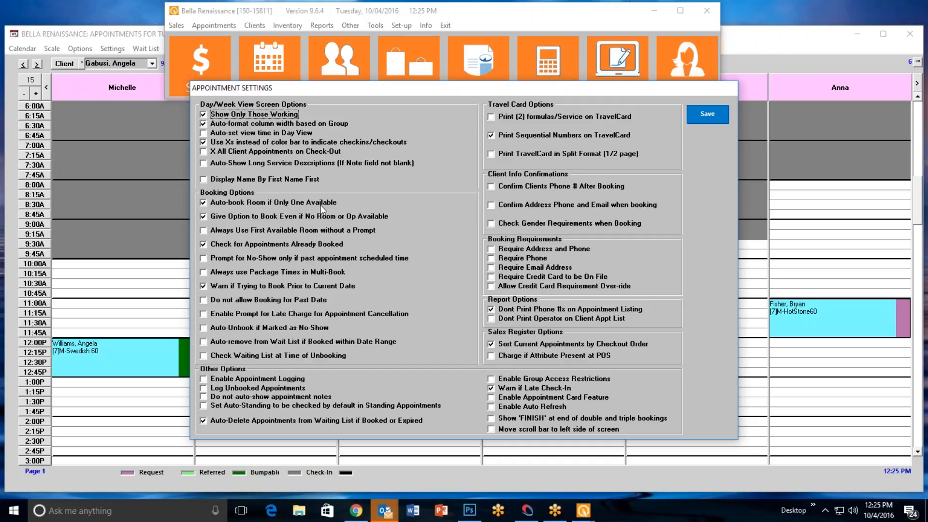
click(204, 217)
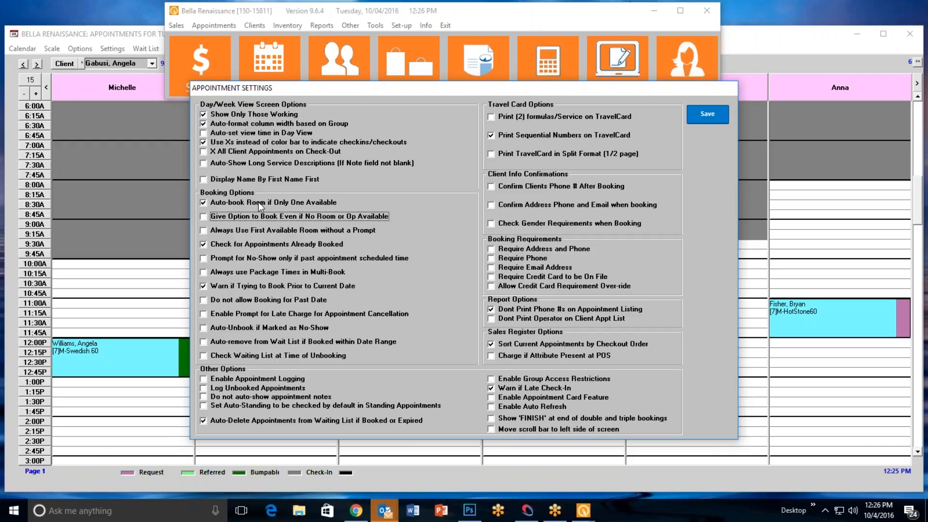
click(702, 115)
Open the room preferences from the record of the operator titled OWNER and choose that same operator
click(401, 25)
click(435, 65)
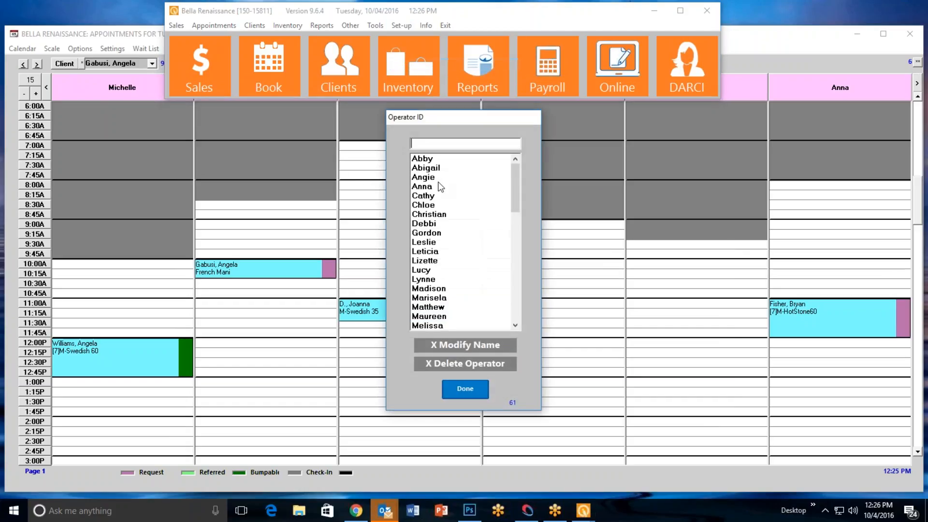
double_click(442, 215)
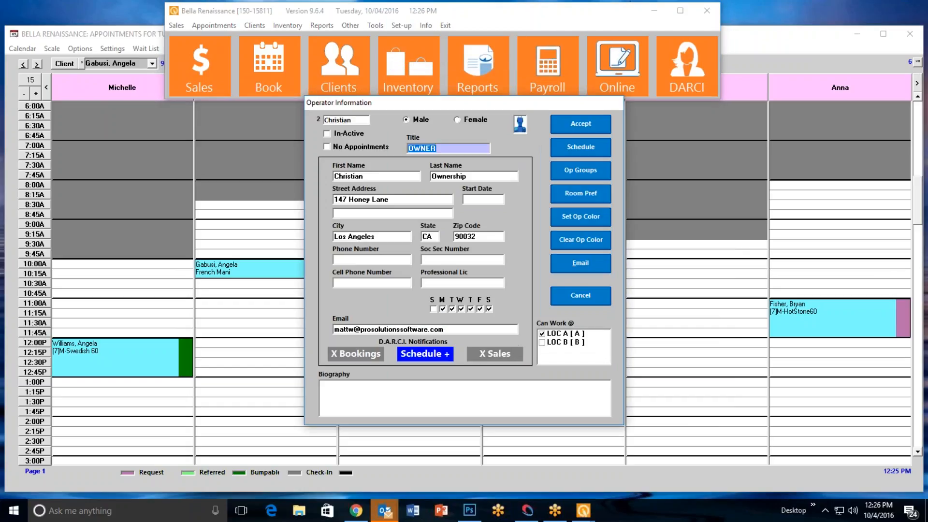
click(583, 193)
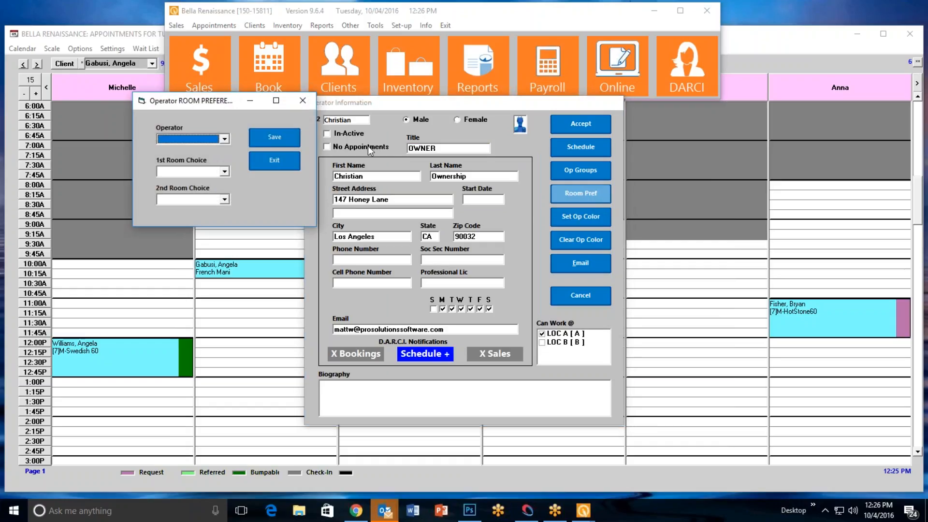
click(225, 140)
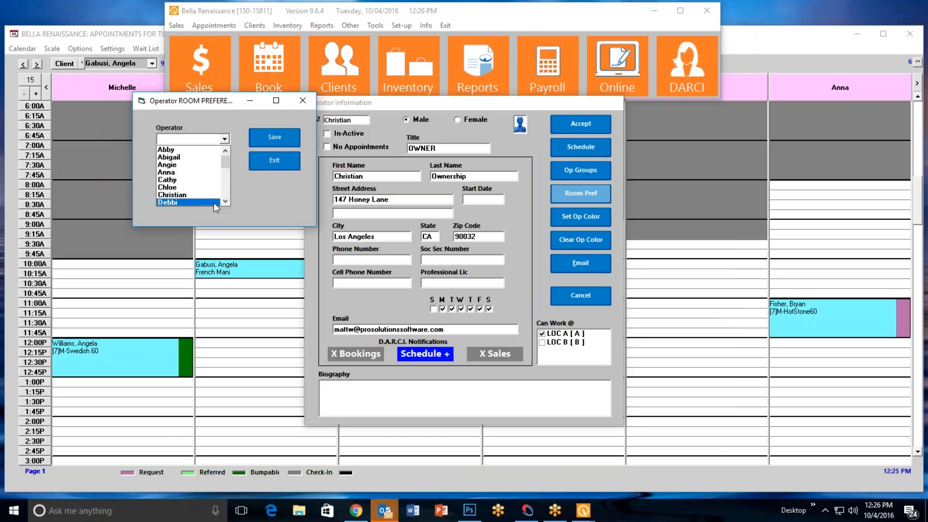
click(201, 194)
click(224, 140)
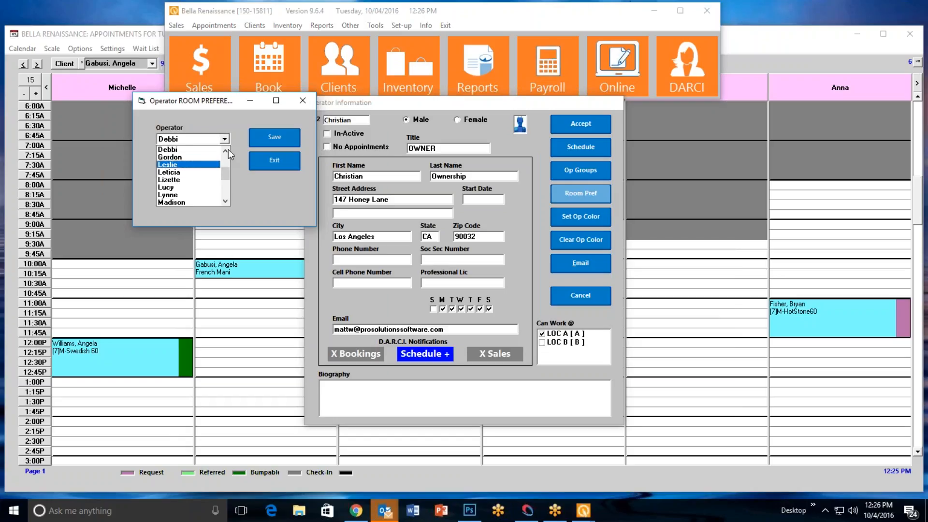
click(199, 149)
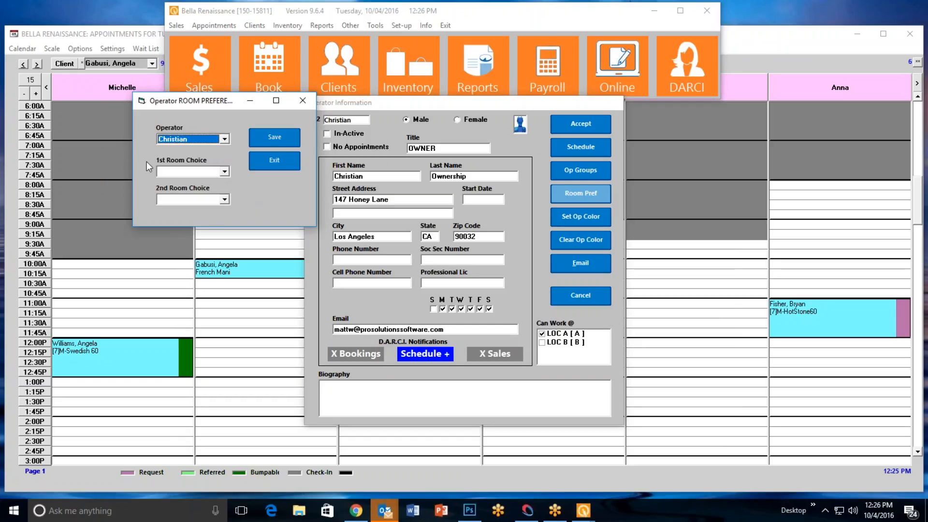
Set the operator's first room choice to *Elixer and second to *Herbal, then save and accept the operator record
click(225, 173)
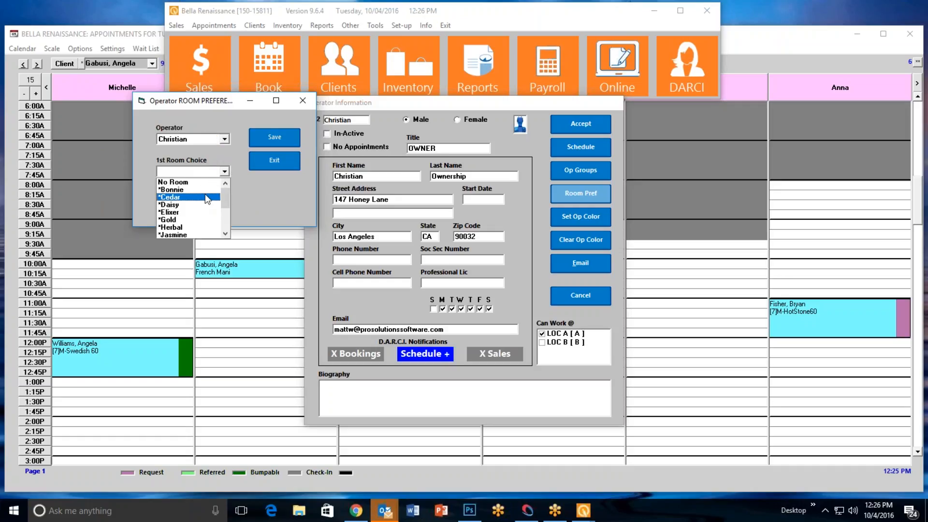
click(208, 213)
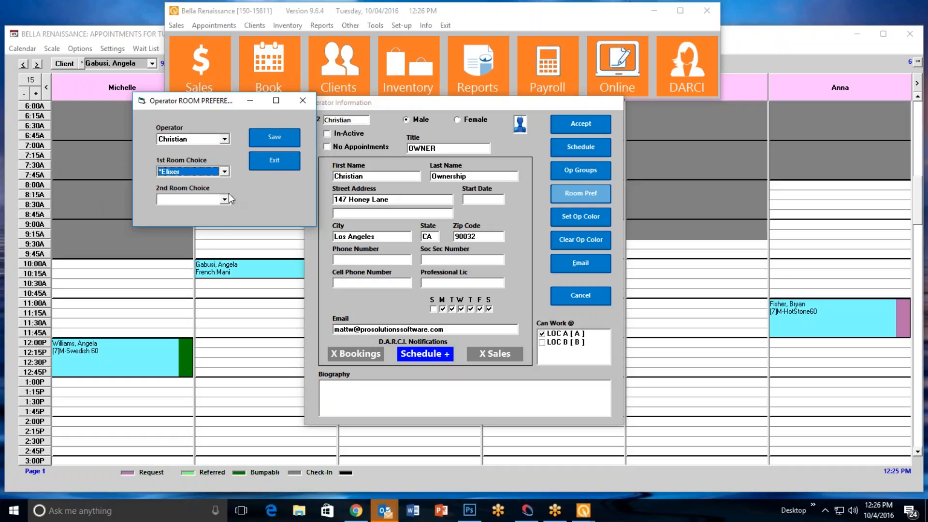
click(225, 200)
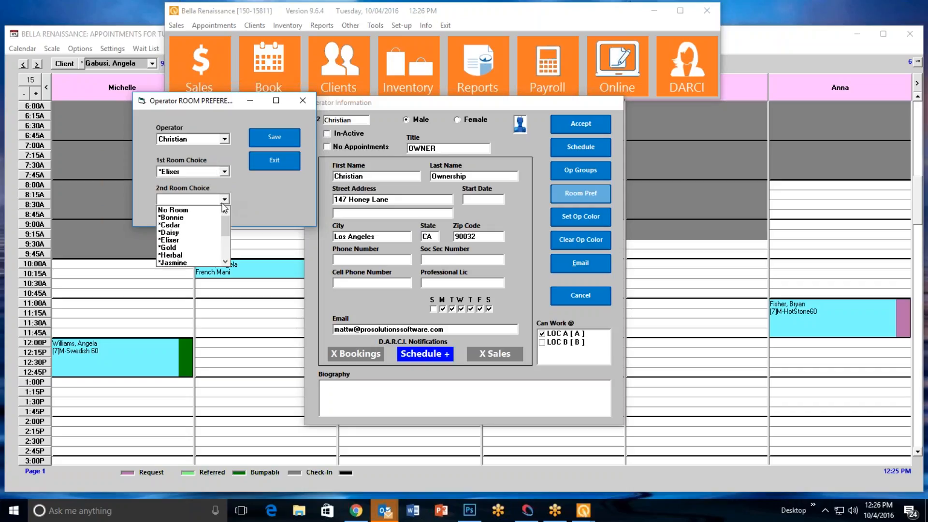
click(201, 257)
click(272, 138)
click(273, 164)
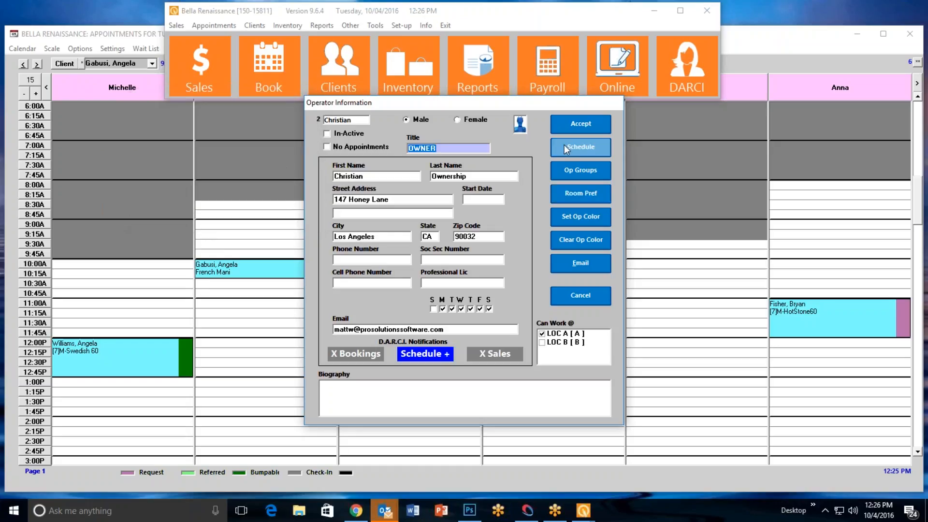
click(574, 123)
click(477, 388)
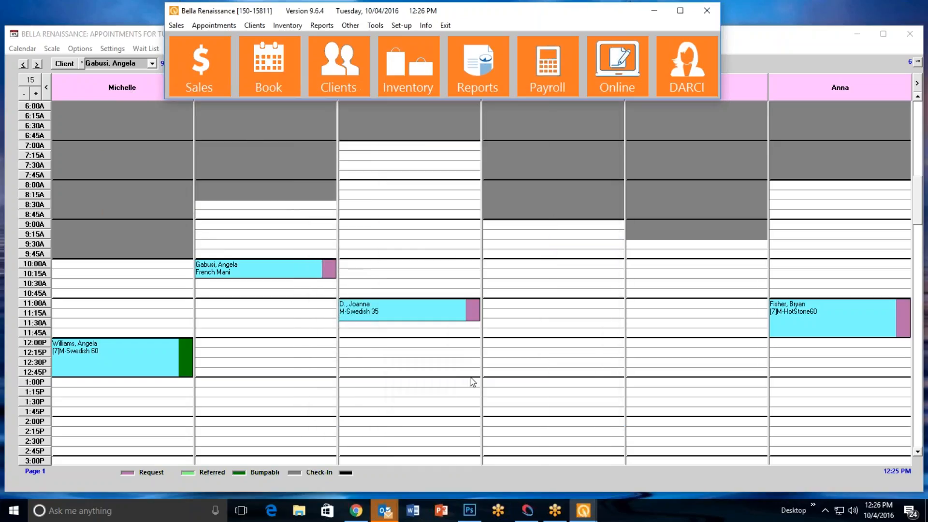
Bring the appointment book forward, enable Reschedule and move the French Mani appointment to 12:00 PM in the same staff column
click(798, 64)
click(463, 10)
click(756, 44)
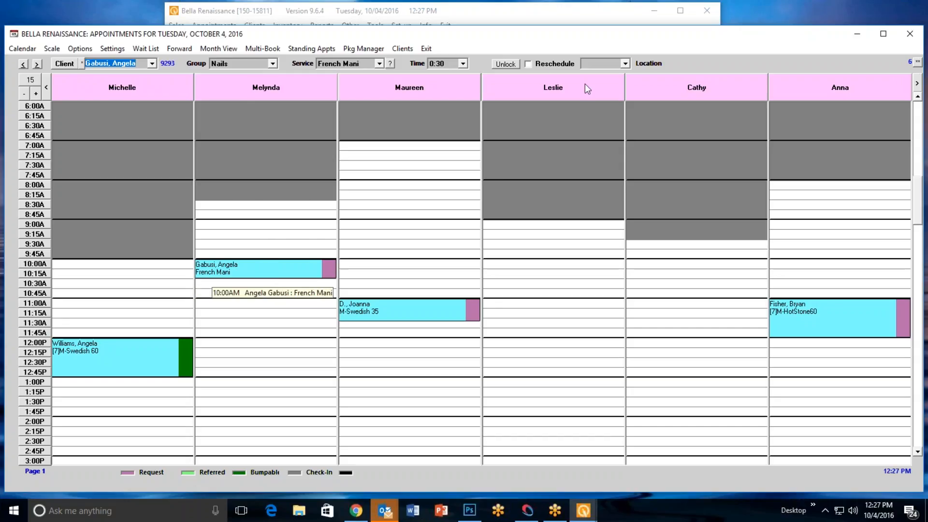
click(532, 66)
click(252, 274)
click(245, 345)
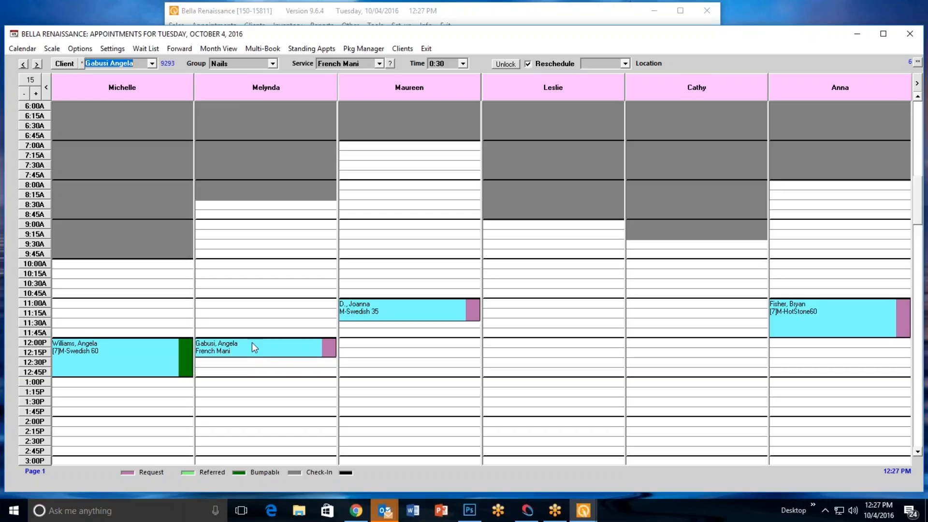
Reschedule the French Mani appointment to 11:00 AM in its own column and return it to 12:00 PM
drag(249, 346, 257, 388)
drag(256, 419, 252, 425)
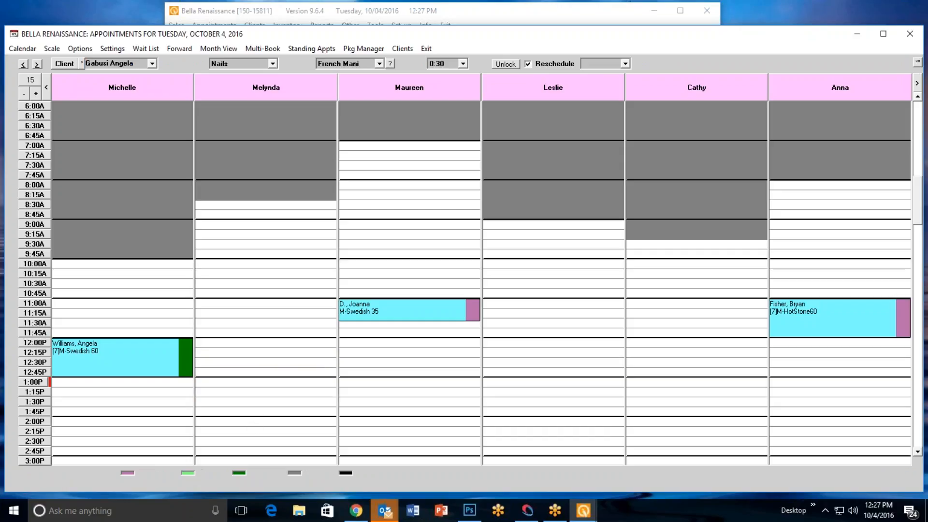
click(250, 303)
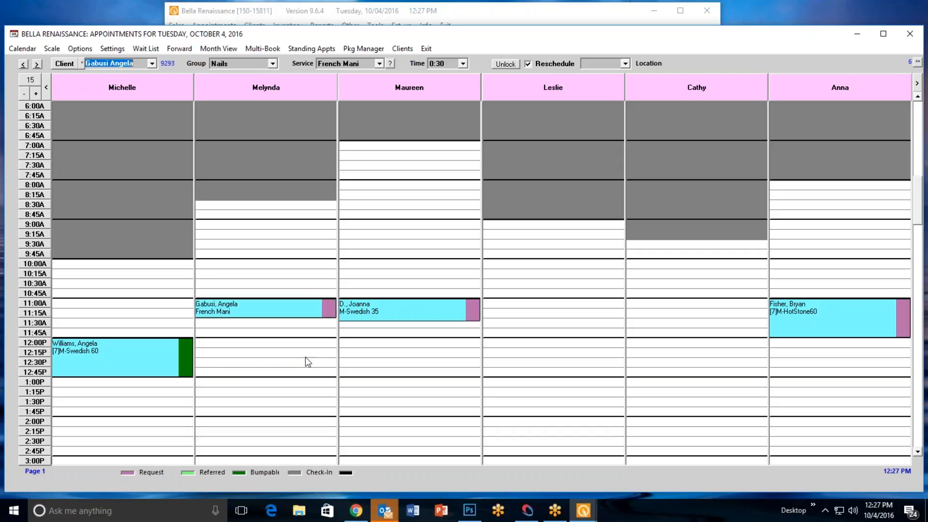
click(263, 344)
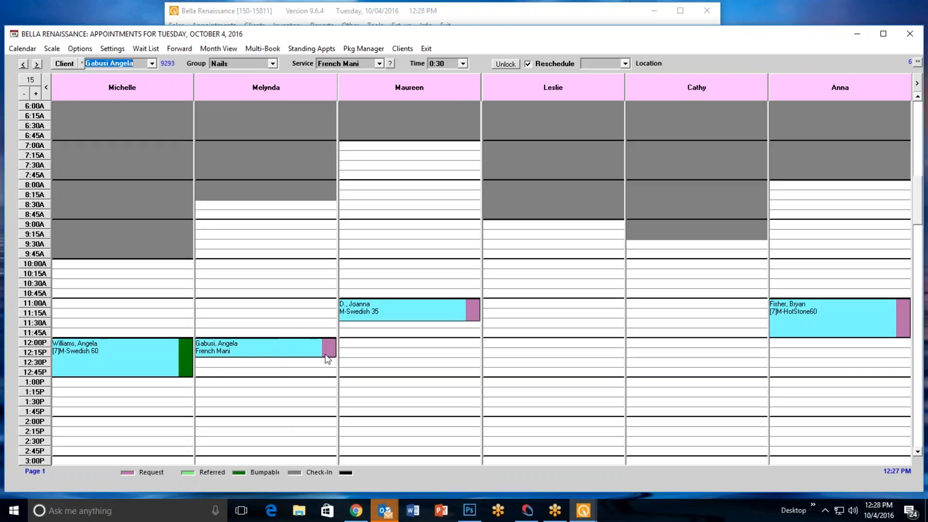
Open the week view for the French Mani operator, extend the number of days displayed and restore the default range
right_click(275, 88)
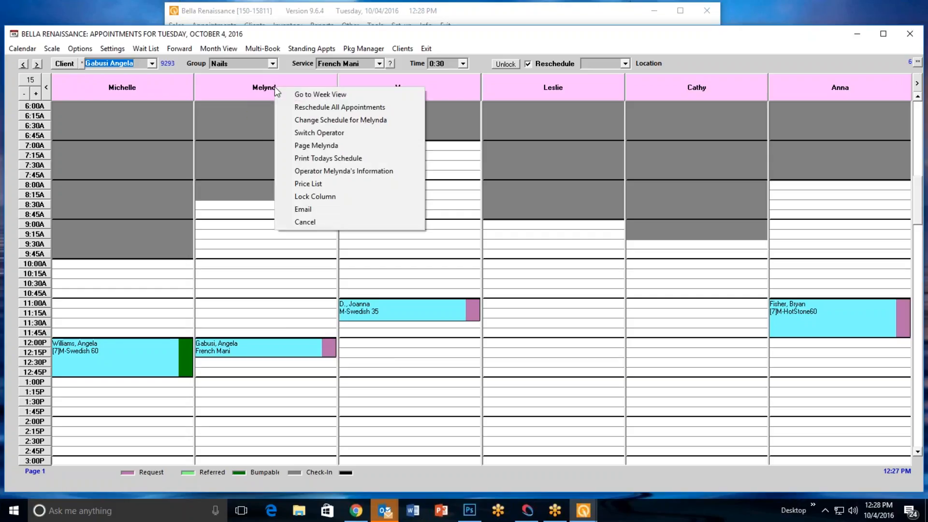
click(313, 95)
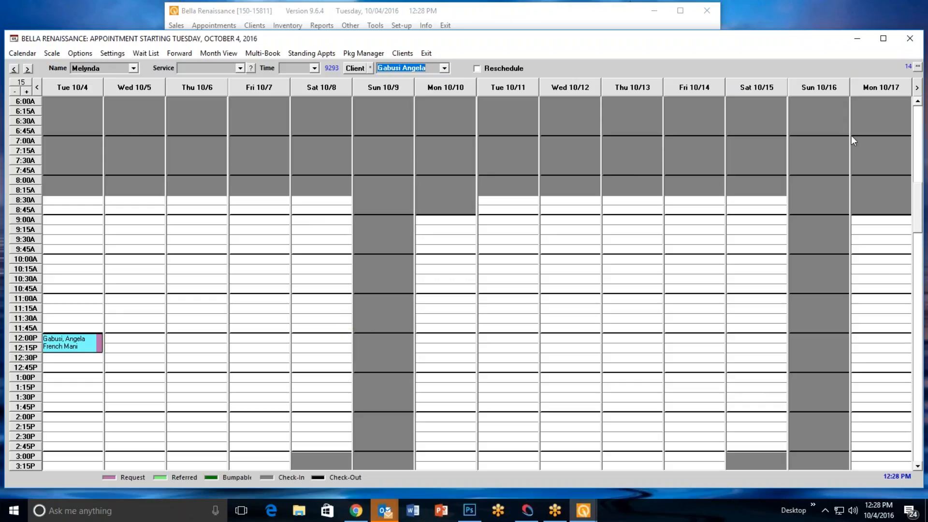
click(27, 92)
click(27, 91)
click(27, 92)
click(28, 92)
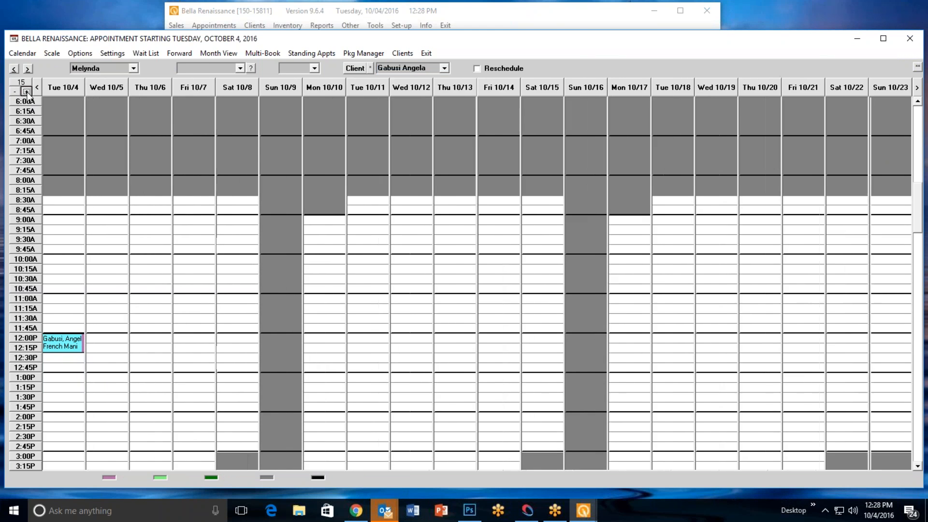
click(27, 92)
click(27, 92)
click(27, 91)
click(28, 92)
click(27, 92)
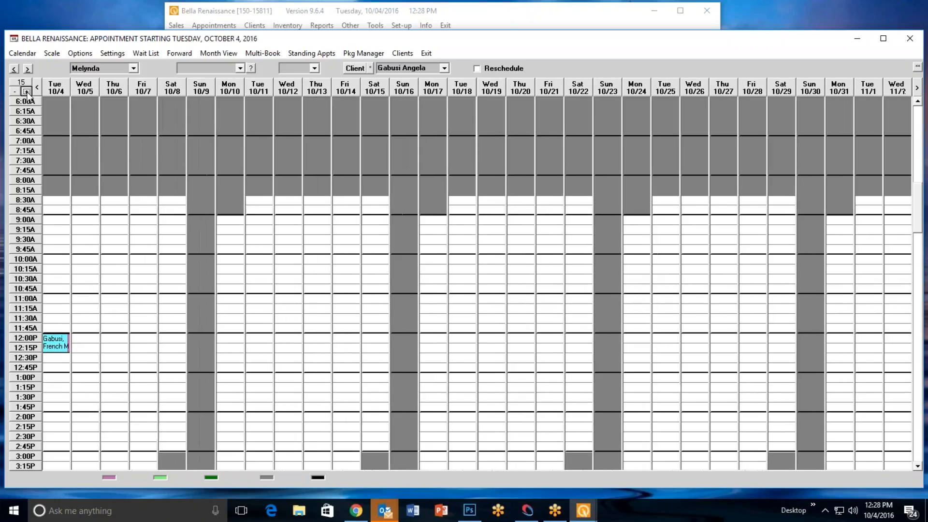
click(27, 92)
click(27, 92)
click(22, 82)
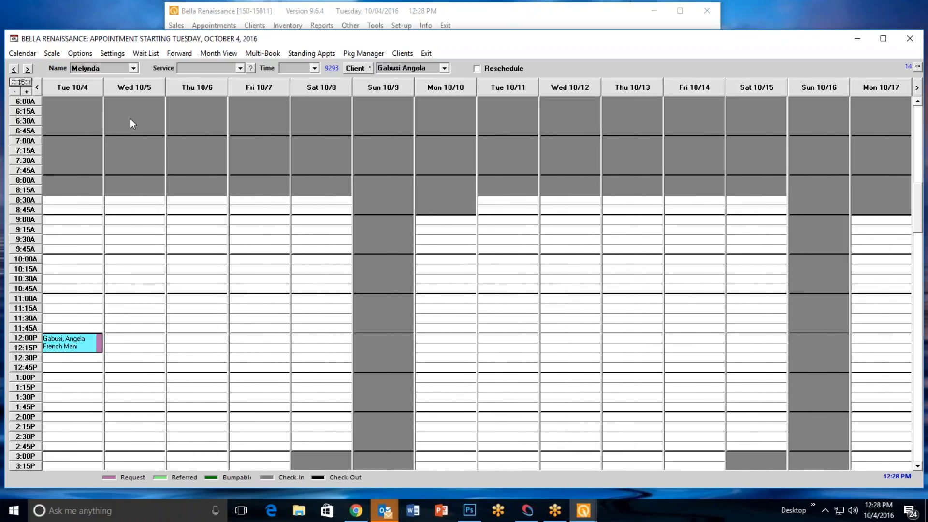
Enable Reschedule, move the French Mani appointment to Wednesday 10/12 at 2:00 PM and bring it back to Tuesday 10/4 at 11:00 AM
click(477, 69)
drag(80, 339, 588, 429)
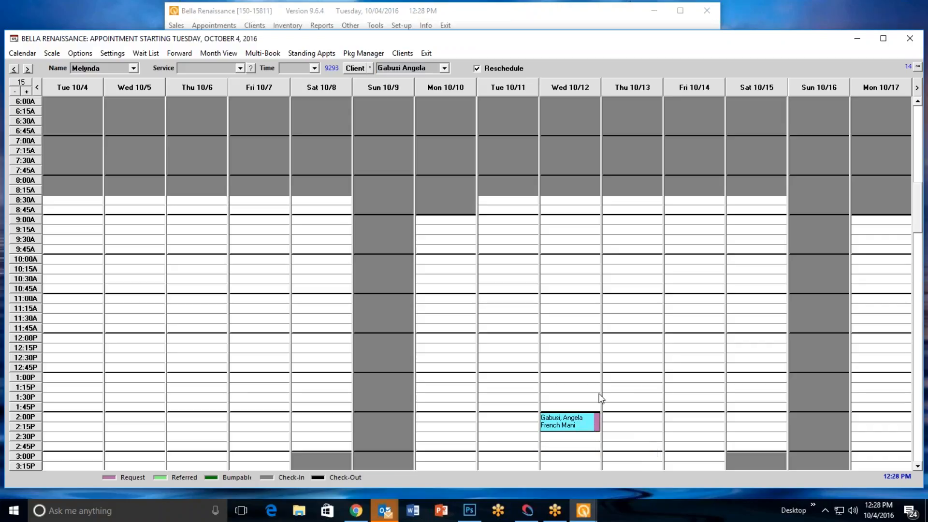
drag(627, 218, 83, 305)
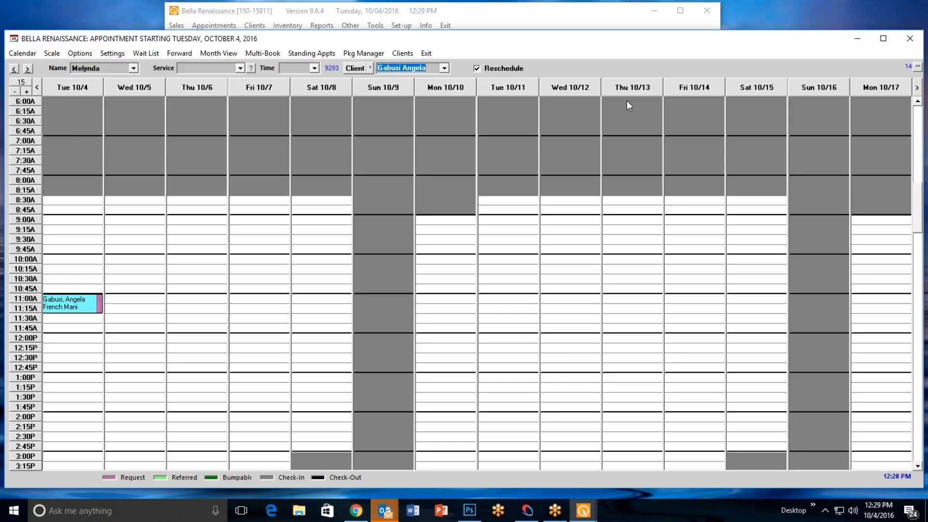
Return to the day view for Tuesday 10/4 and display the Massage group
right_click(81, 86)
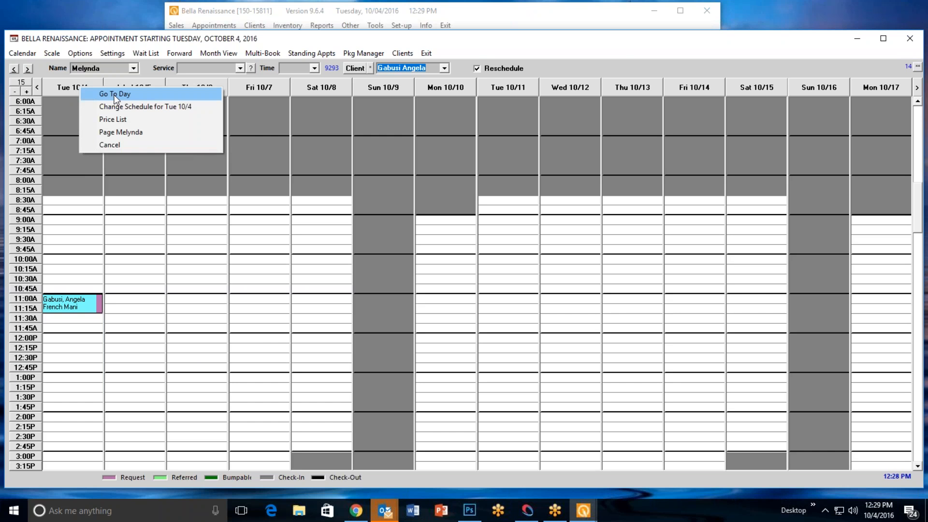
click(115, 95)
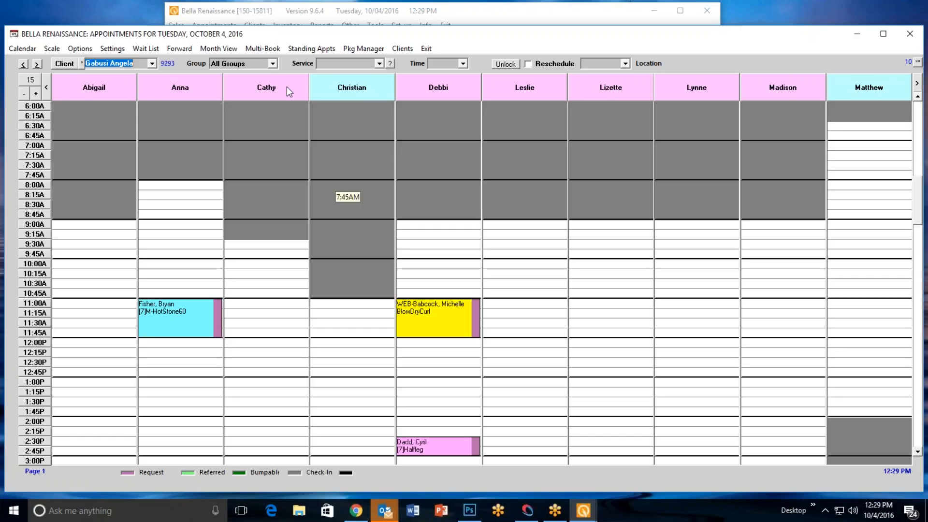
click(273, 65)
click(254, 112)
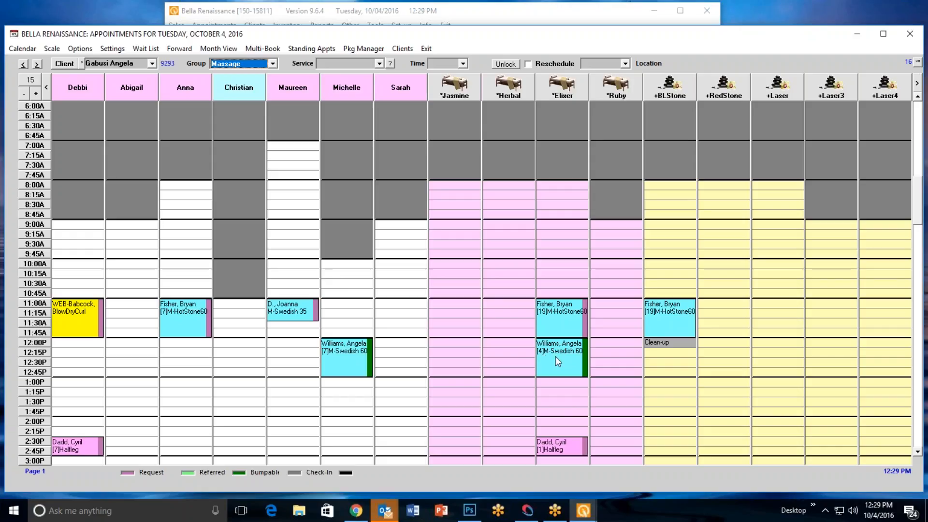
Enable Reschedule and move the M-Swedish 60 appointment to 1:00 PM with the same operator, assigning the *Elixer room
click(528, 64)
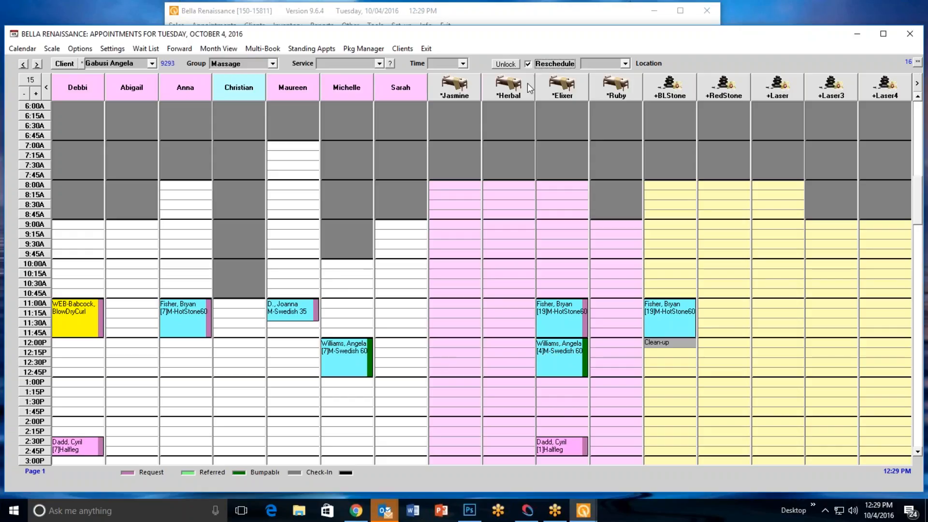
drag(349, 345, 349, 386)
click(459, 271)
click(443, 286)
click(501, 257)
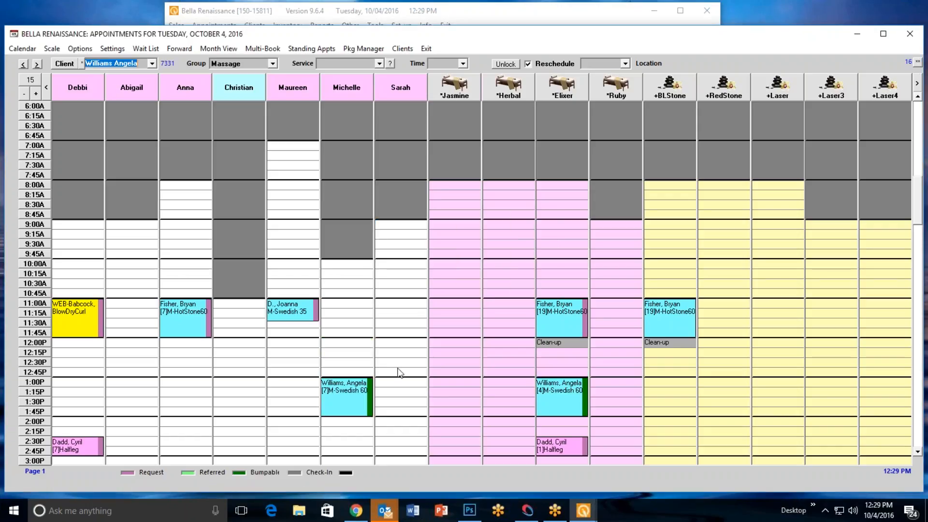
Move the M-Swedish 60 appointment to 10:00 AM with the same operator, assigning the *Herbal room
click(342, 274)
click(460, 274)
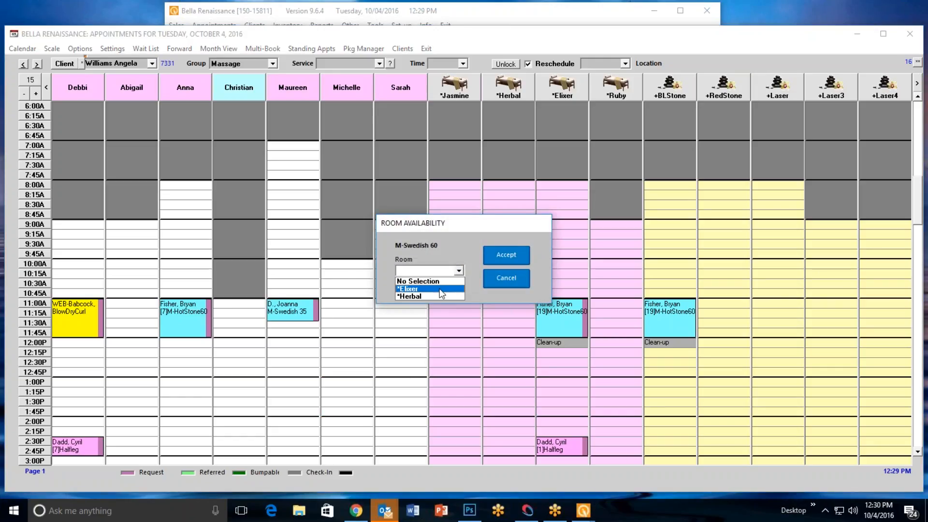
click(431, 296)
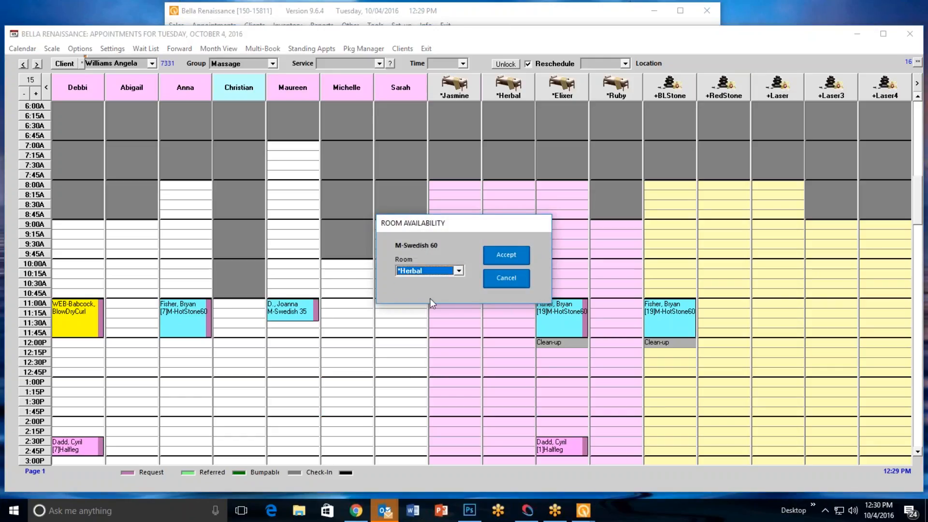
click(504, 256)
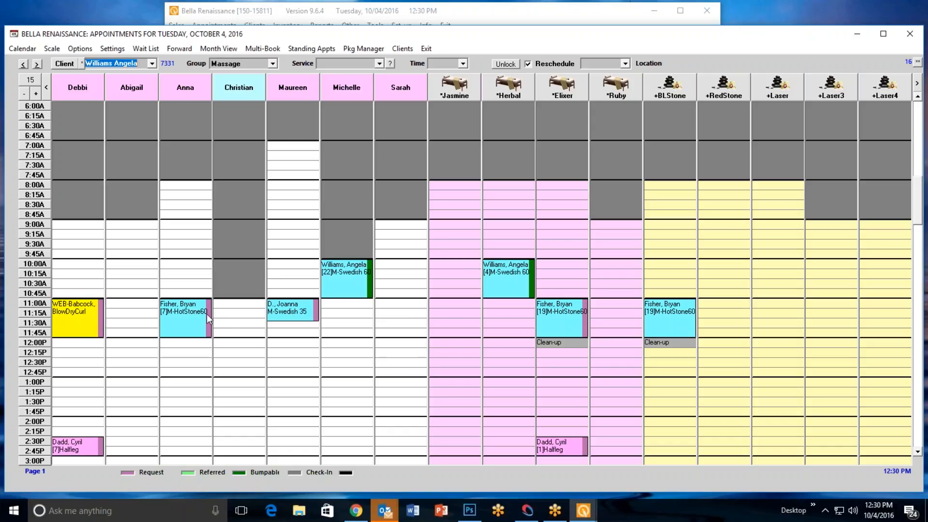
Move the M-HotStone60 appointment to 1:00 PM with the same operator, assigning the *Elixer room and +BLStone equipment
click(186, 305)
drag(186, 304, 180, 382)
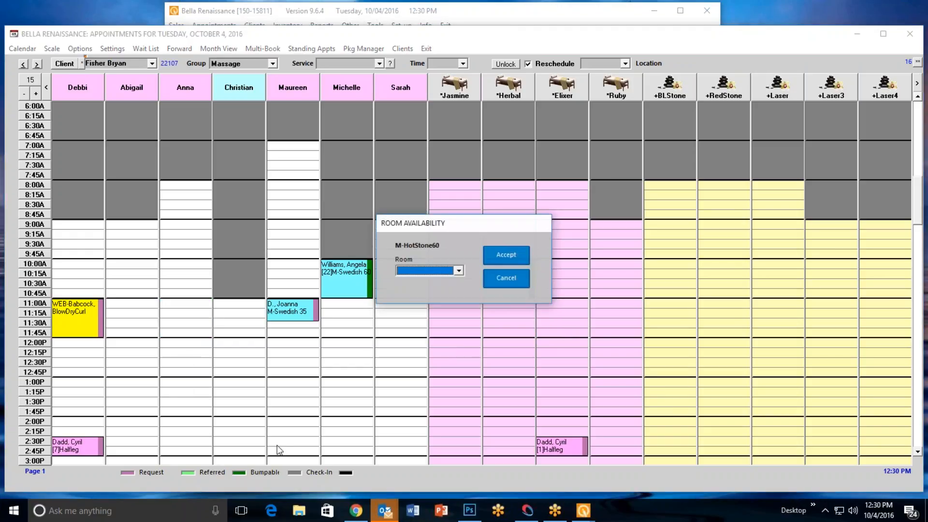
click(458, 270)
click(440, 288)
click(505, 254)
click(459, 271)
click(451, 286)
click(506, 260)
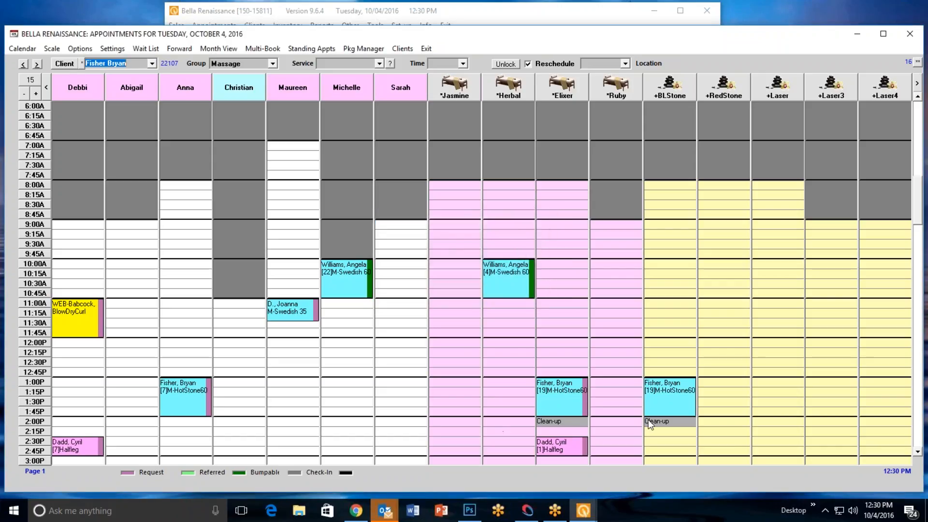
In the operator's week view, enable Reschedule and move the M-HotStone60 appointment to Tuesday 10/11 at 12:00 PM, assigning a room and +BLStone equipment
right_click(179, 94)
click(211, 98)
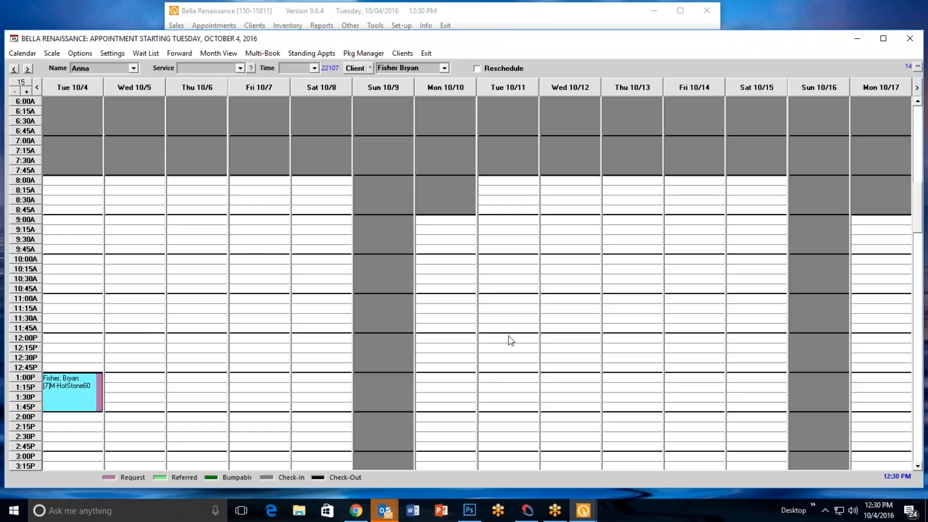
click(477, 69)
click(77, 380)
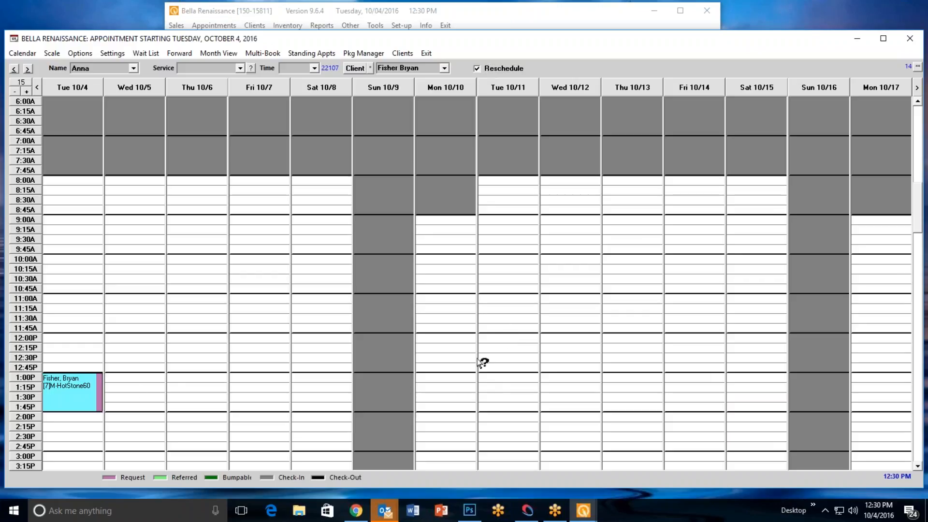
click(501, 342)
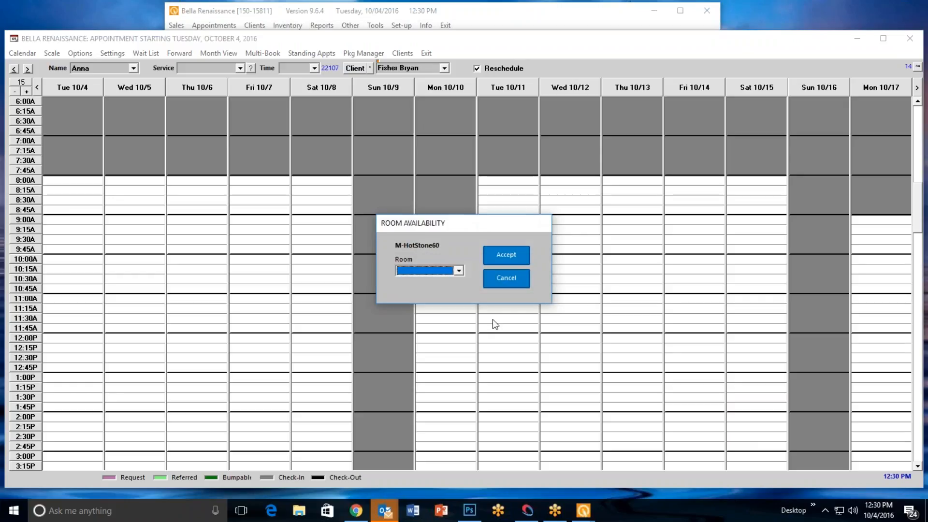
click(459, 271)
click(446, 289)
click(492, 256)
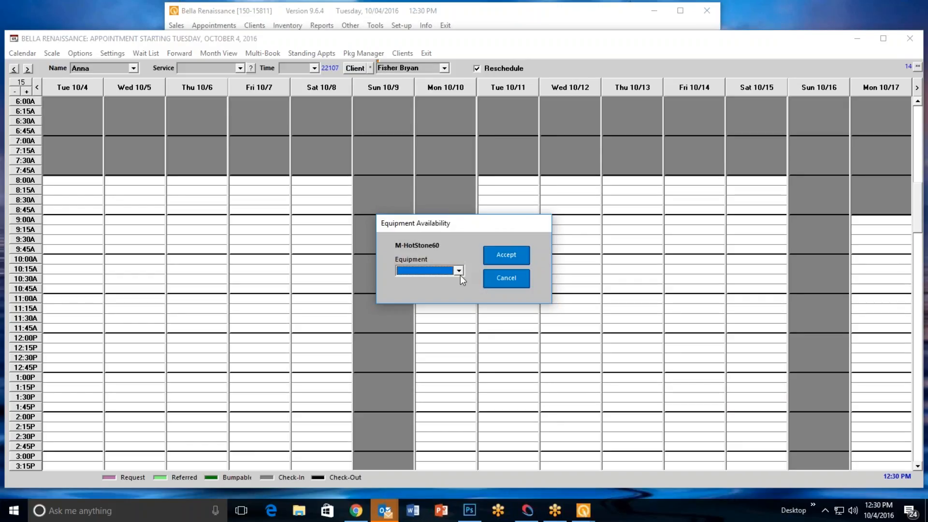
click(459, 271)
click(439, 291)
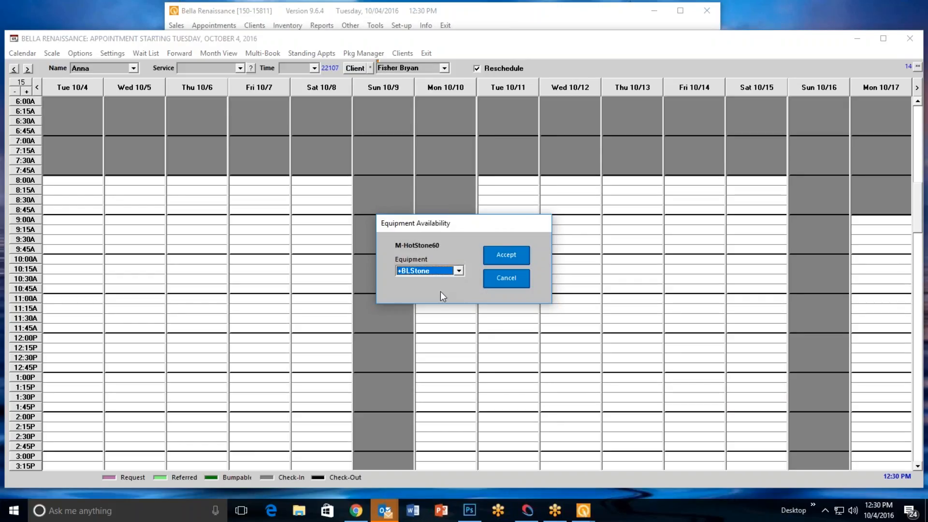
click(498, 255)
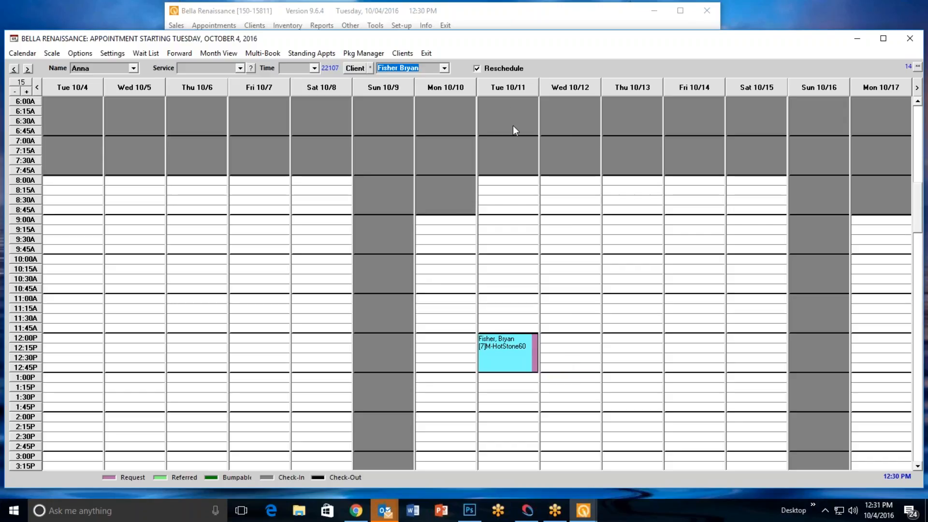
Move the M-HotStone60 appointment to Tuesday 10/4 at 1:00 PM, assigning the *Herbal room and +BLStone equipment
drag(489, 356, 60, 382)
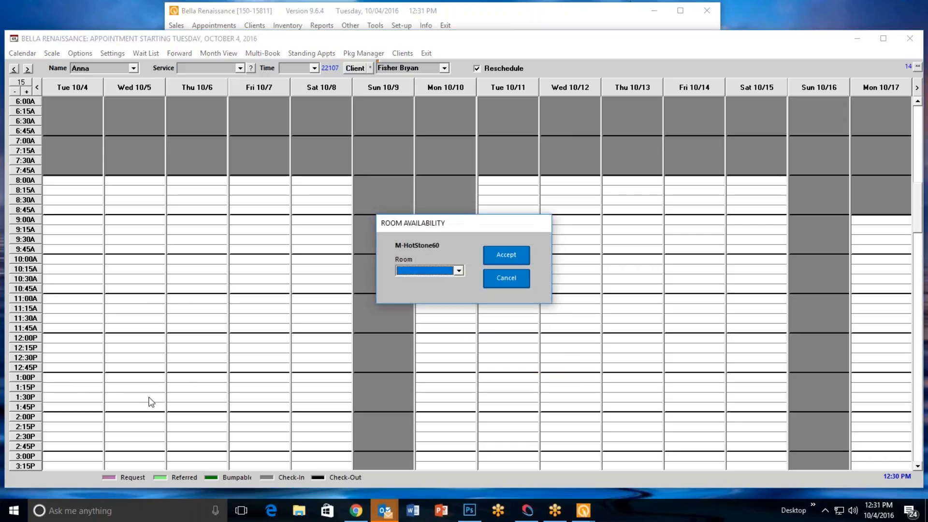
click(461, 271)
click(433, 301)
click(490, 263)
click(458, 271)
click(446, 289)
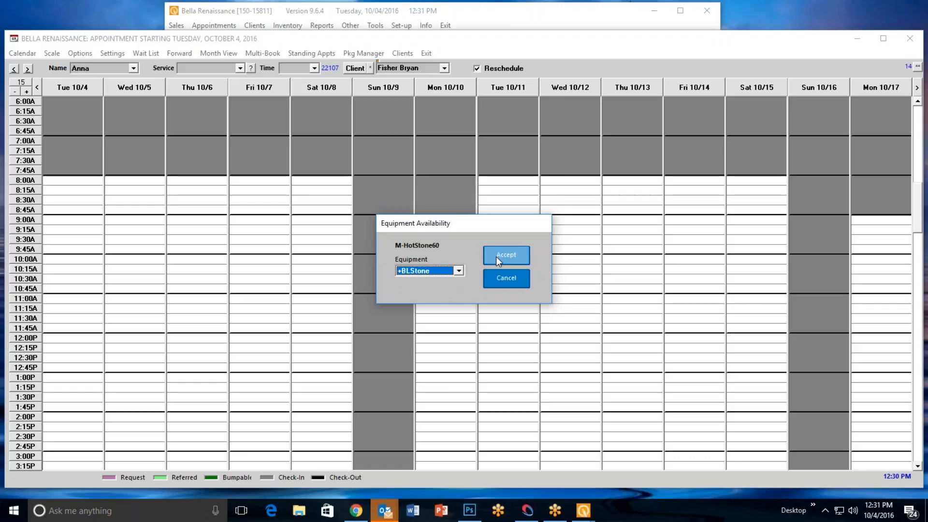
click(497, 255)
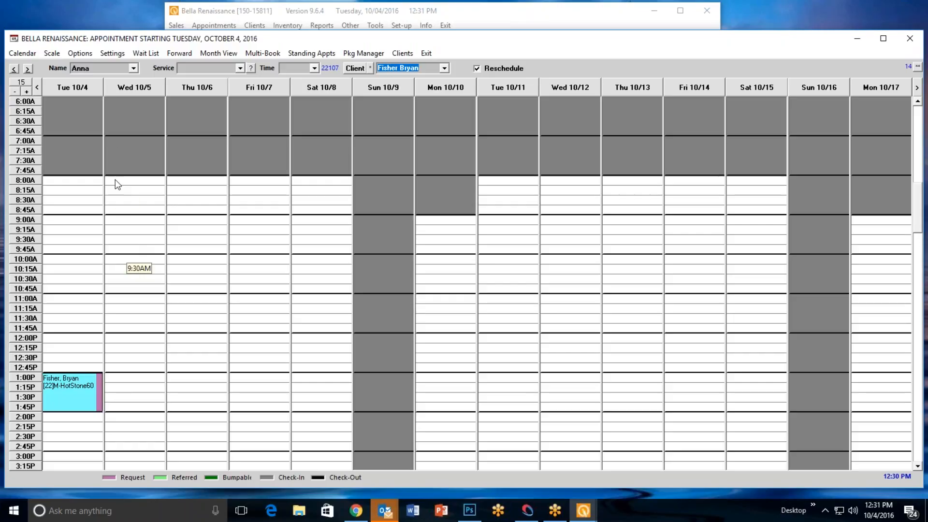
Return to the day view for Tuesday 10/4 and display the Massage group's operators, rooms and equipment
right_click(82, 89)
click(107, 92)
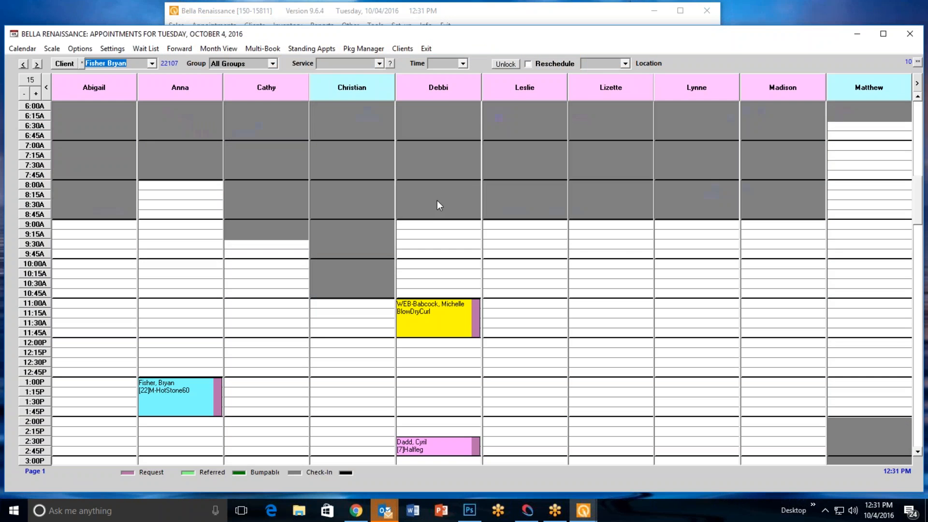
click(266, 65)
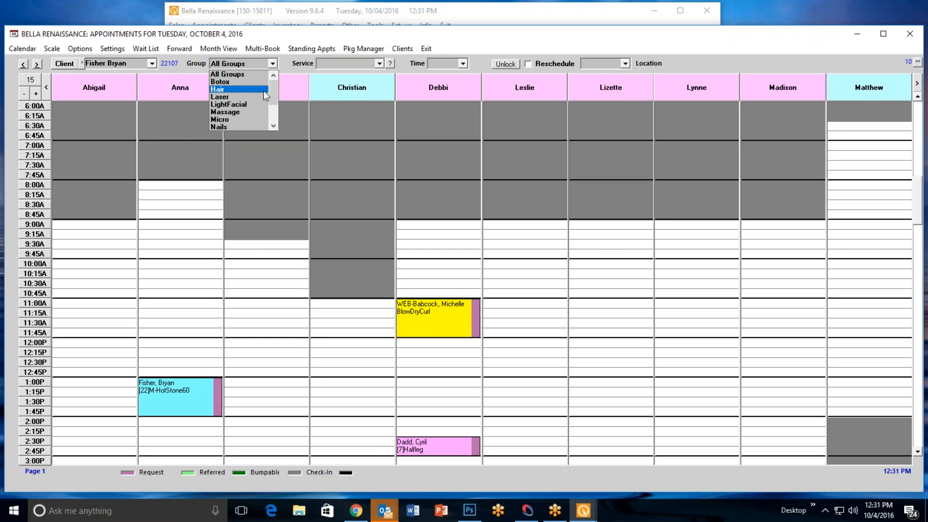
click(252, 97)
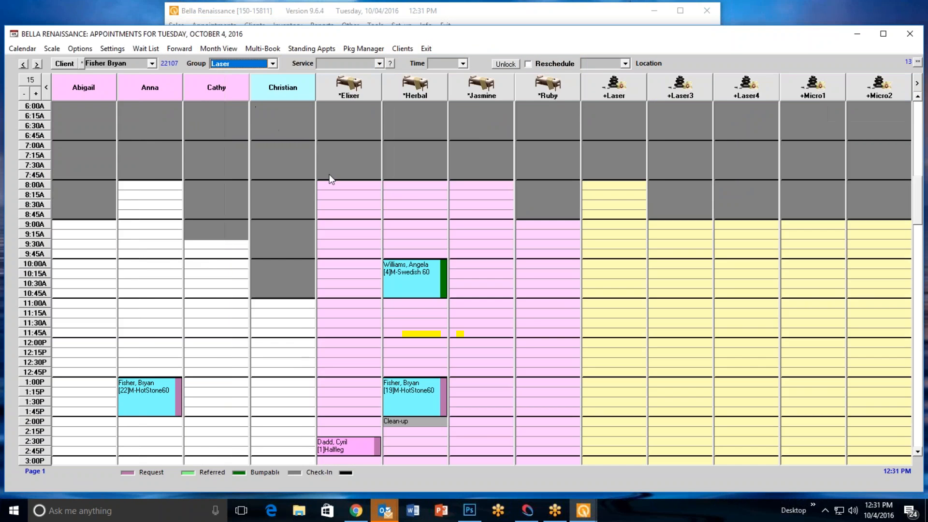
click(272, 63)
click(246, 90)
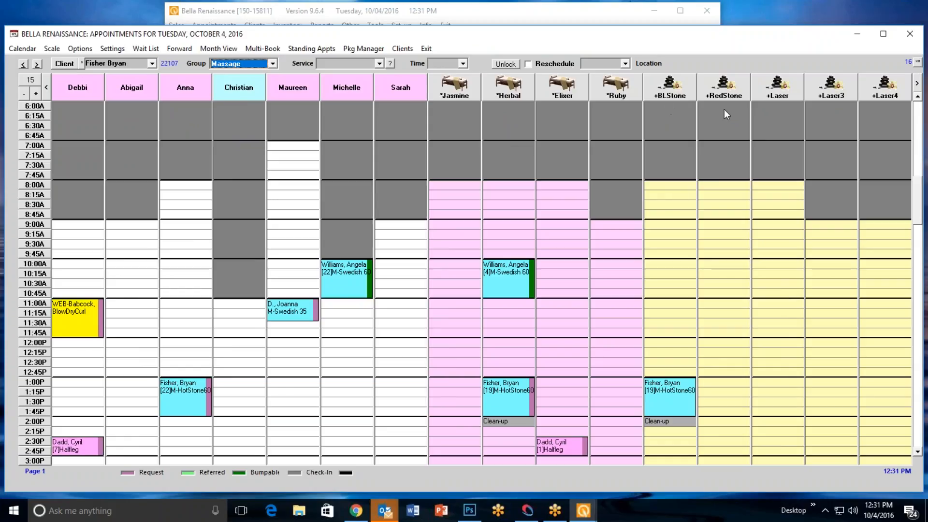
Select a different client for booking from the clients whose last names begin with E
click(66, 67)
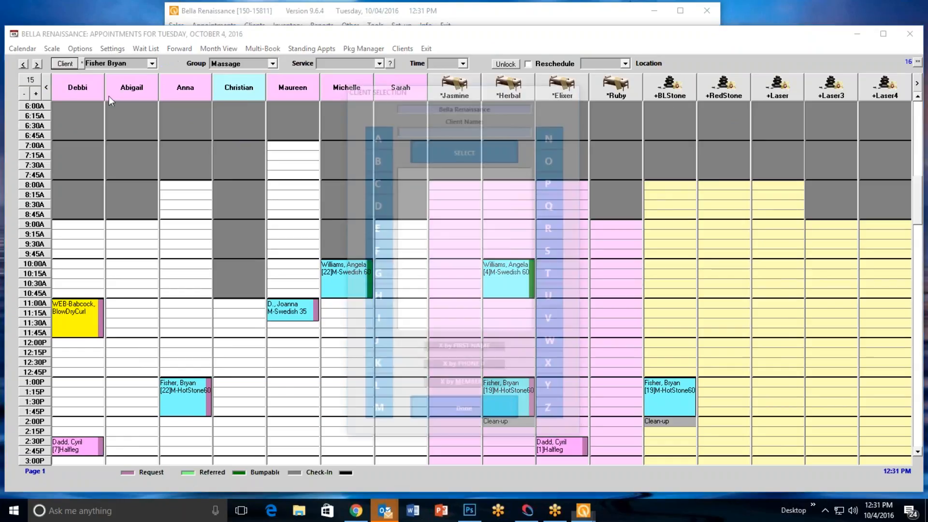
click(380, 225)
click(447, 154)
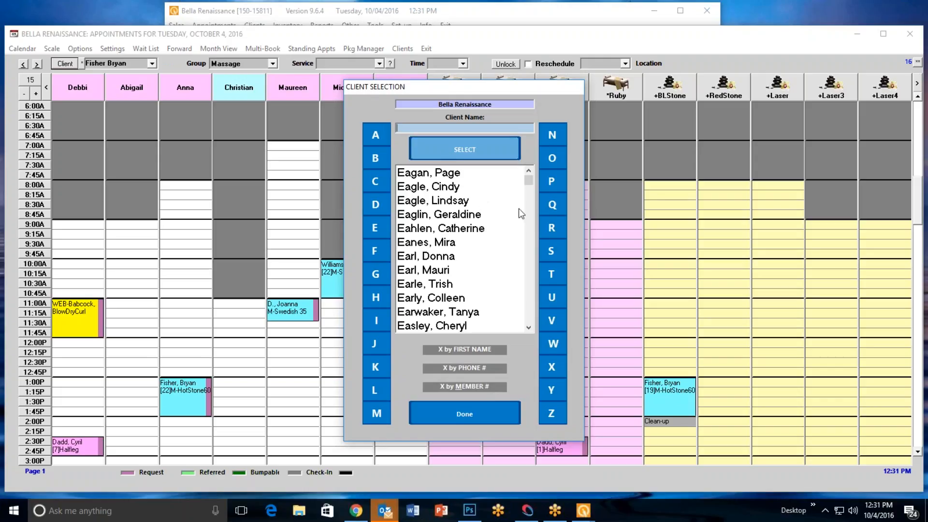
scroll(459, 271, down, 5)
double_click(455, 273)
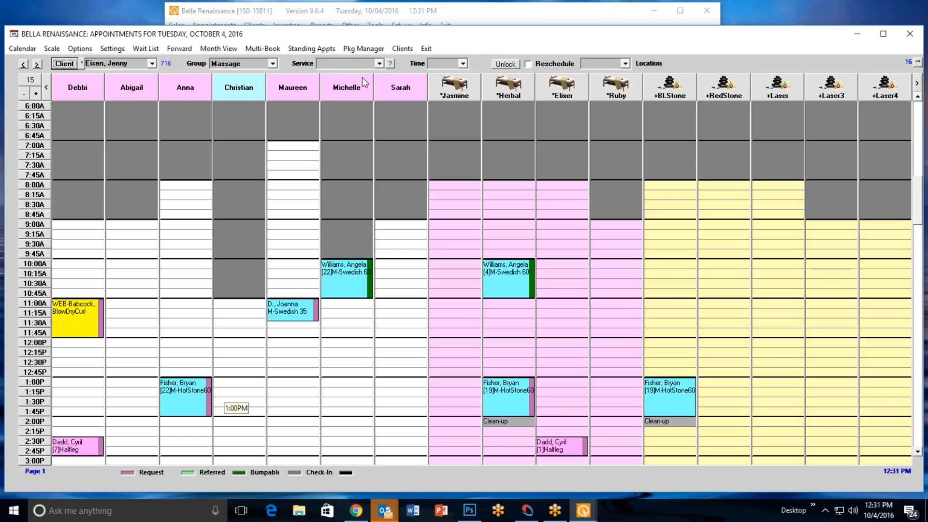
Book M-HotStone60 as a Request at 1:00 PM with the operator next to the existing M-HotStone60 appointment, assigning +RedStone equipment
click(379, 63)
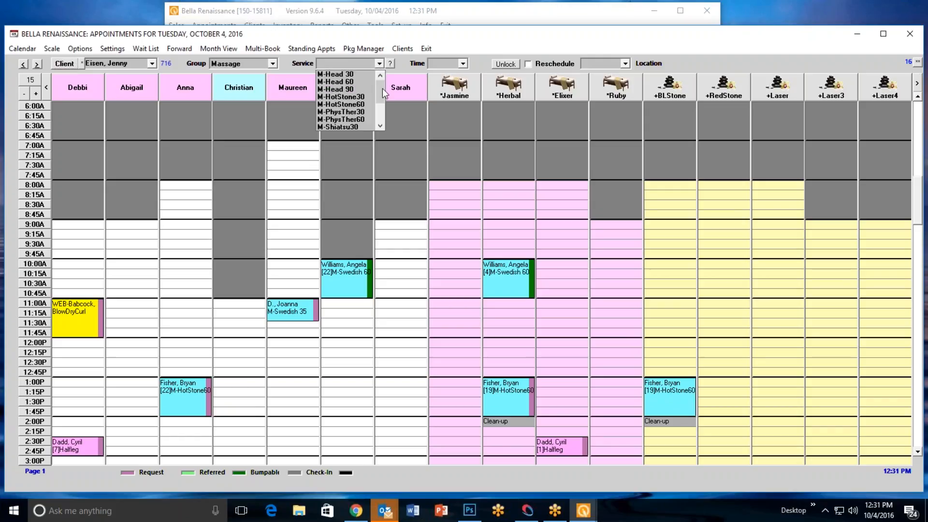
click(360, 104)
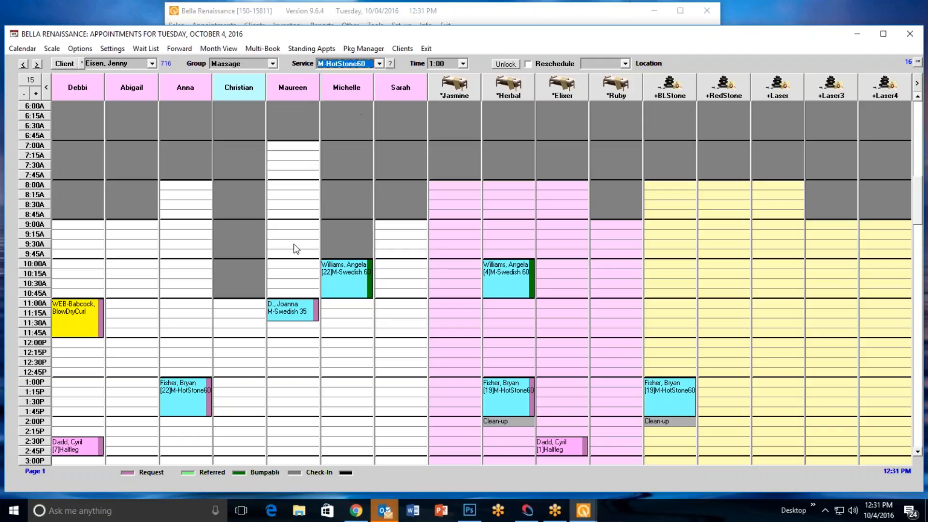
click(231, 384)
click(263, 404)
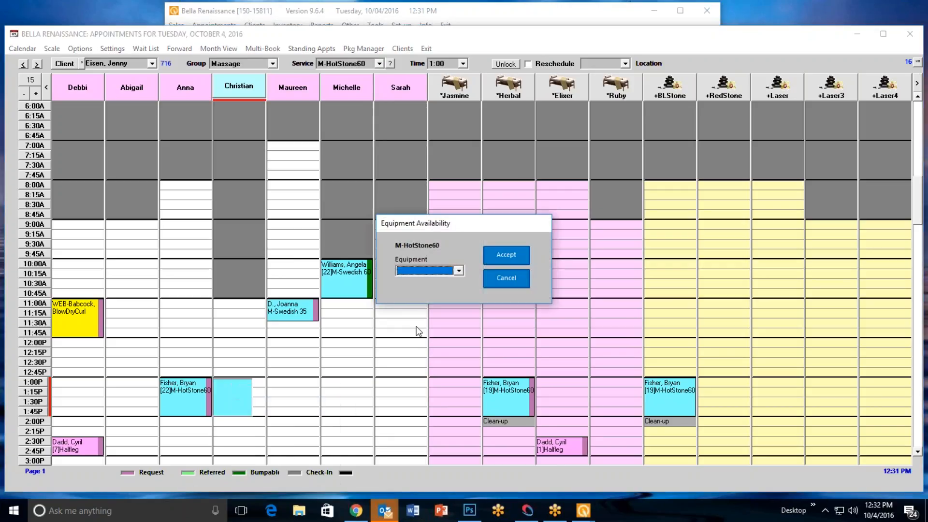
click(458, 271)
click(440, 290)
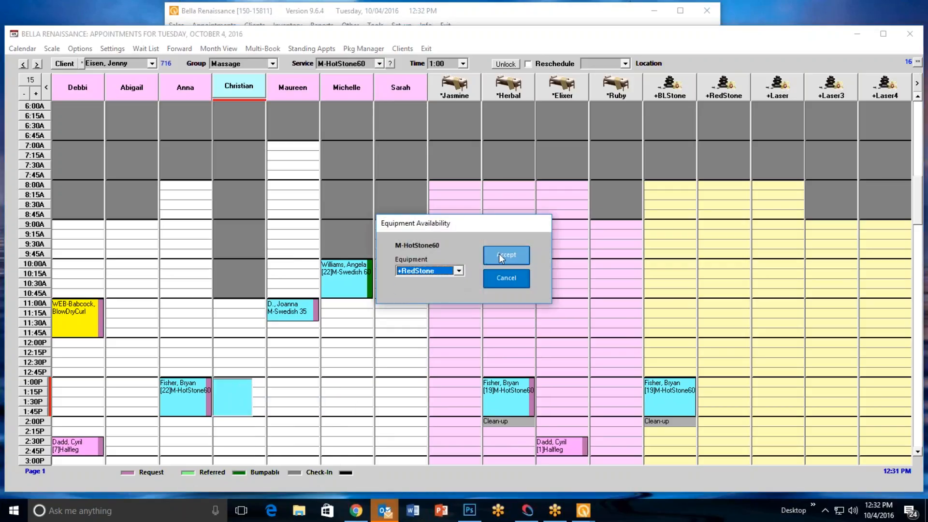
click(499, 254)
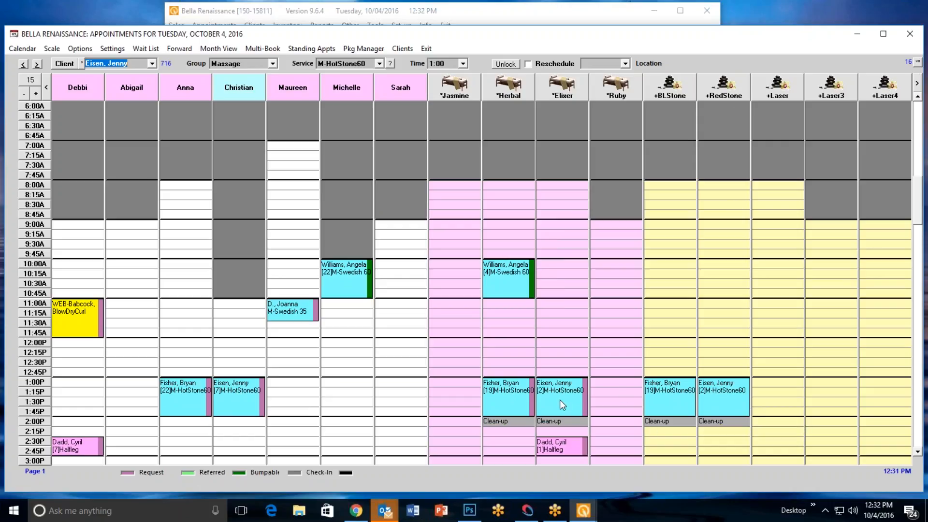
Select another client under E and try to book a third M-HotStone60 as a Request at 1:00 PM with the next operator
click(65, 63)
click(375, 227)
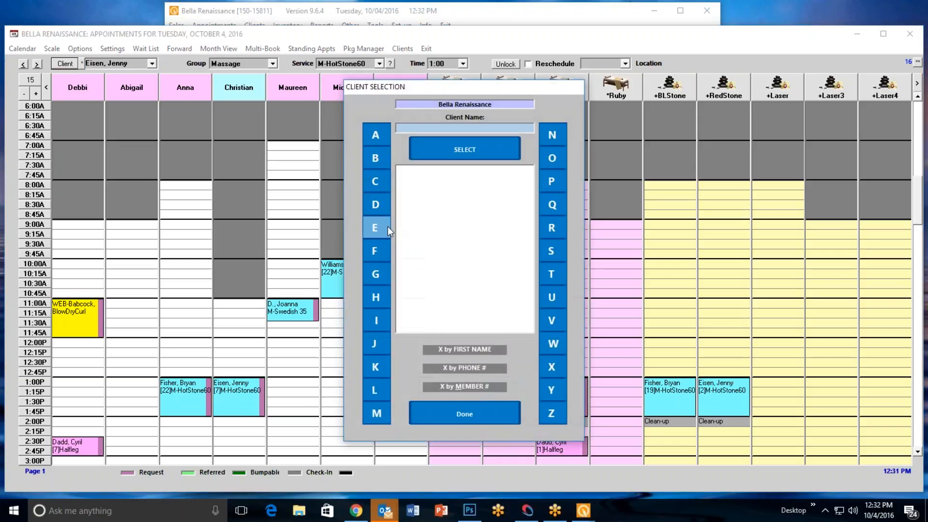
double_click(462, 300)
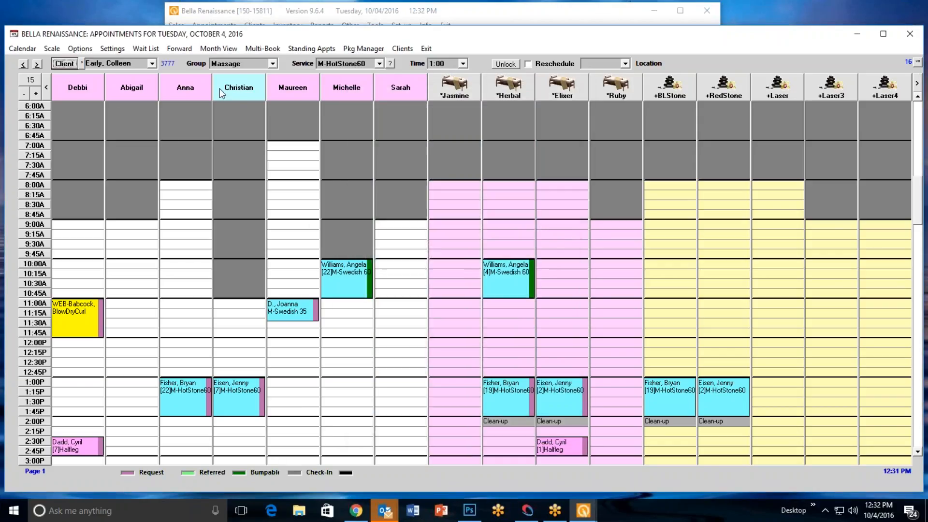
click(283, 383)
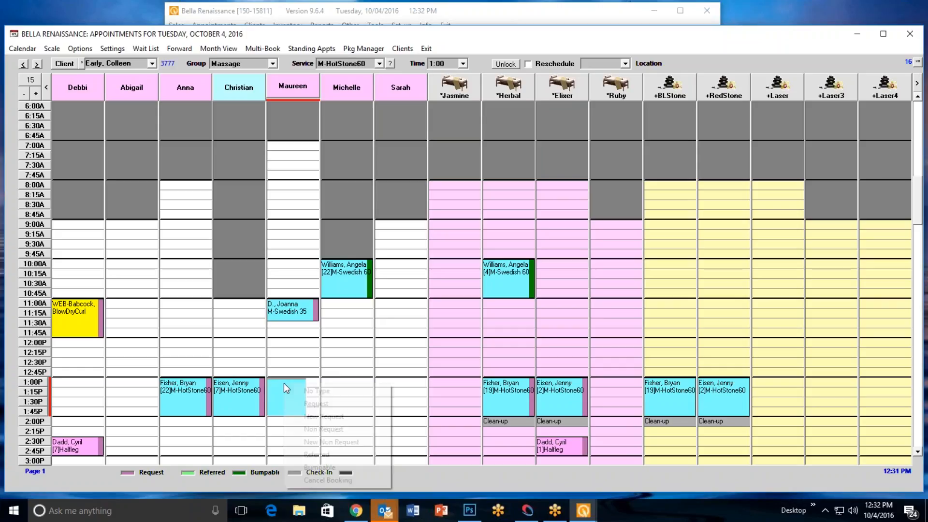
click(327, 405)
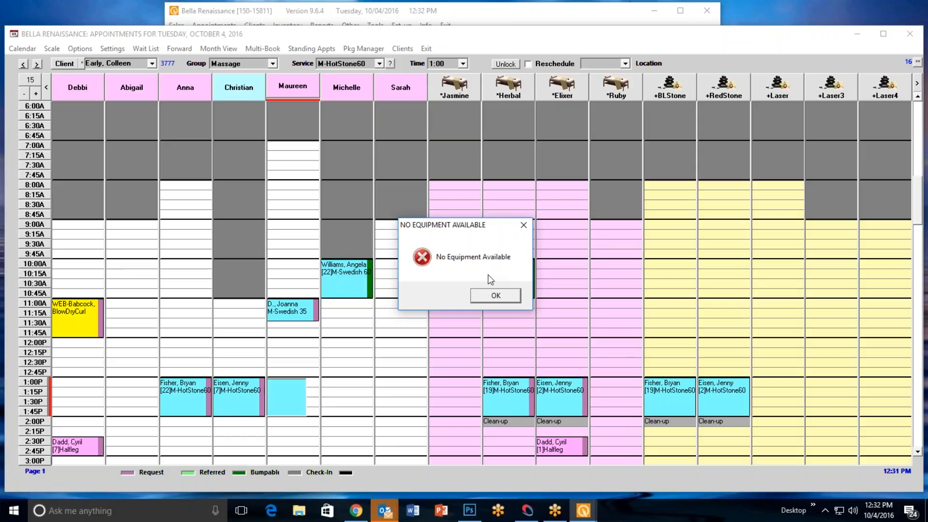
click(490, 299)
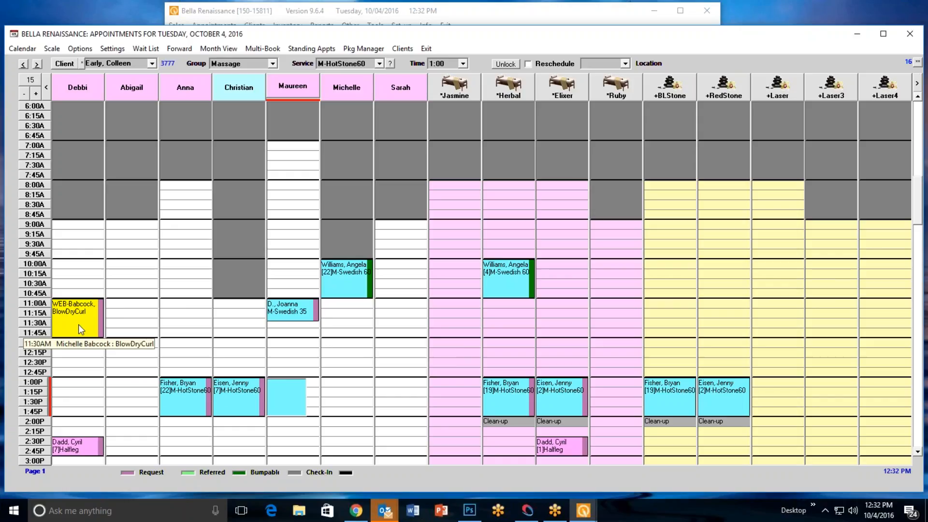
Open the available actions for the 11:00 AM BlowDryCurl appointment
right_click(80, 305)
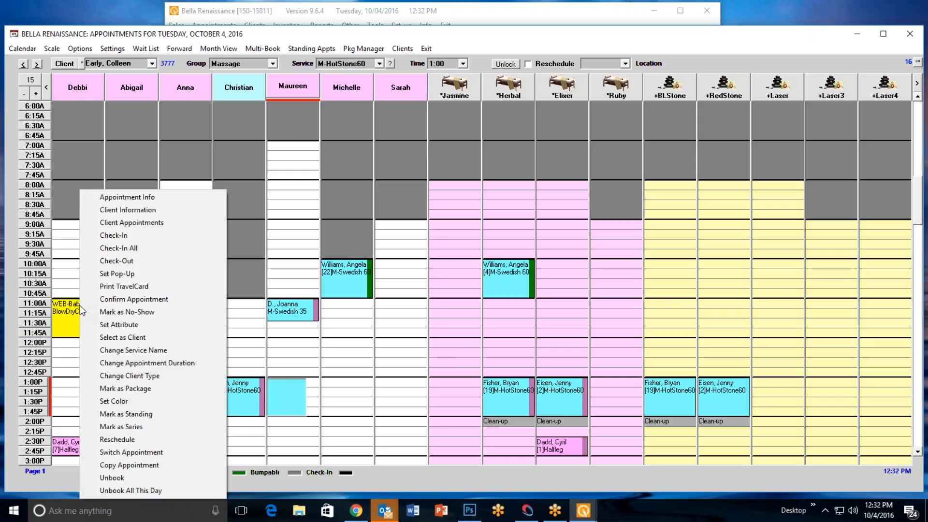
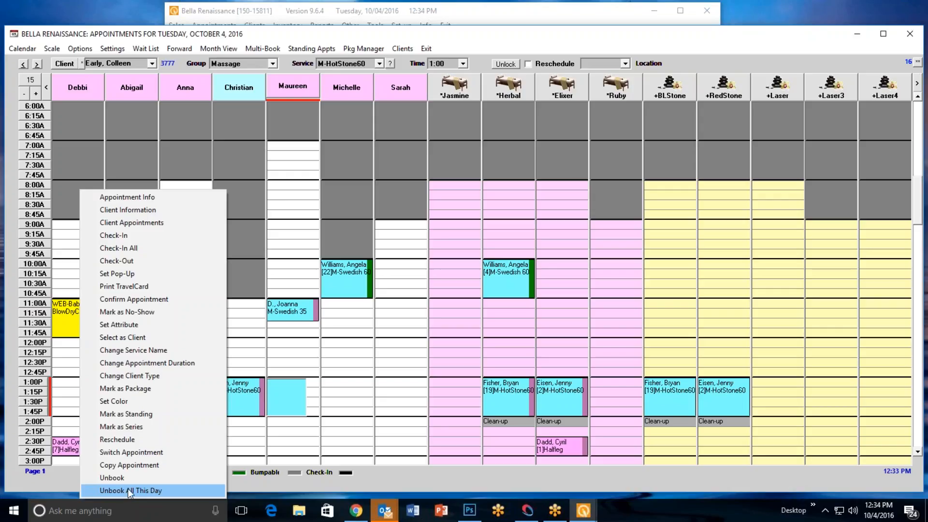
Unbook the 11:00 AM BlowDryCurl appointment and close the appointment book
click(129, 477)
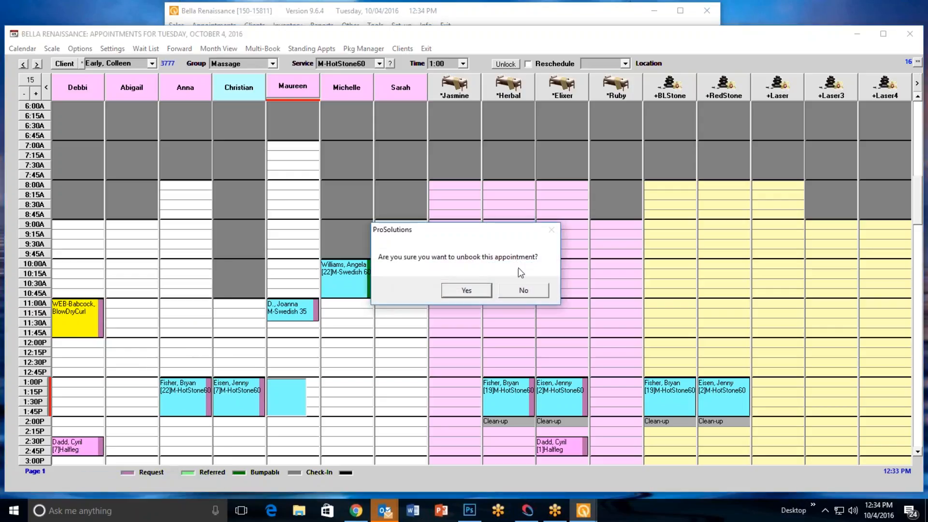
click(465, 291)
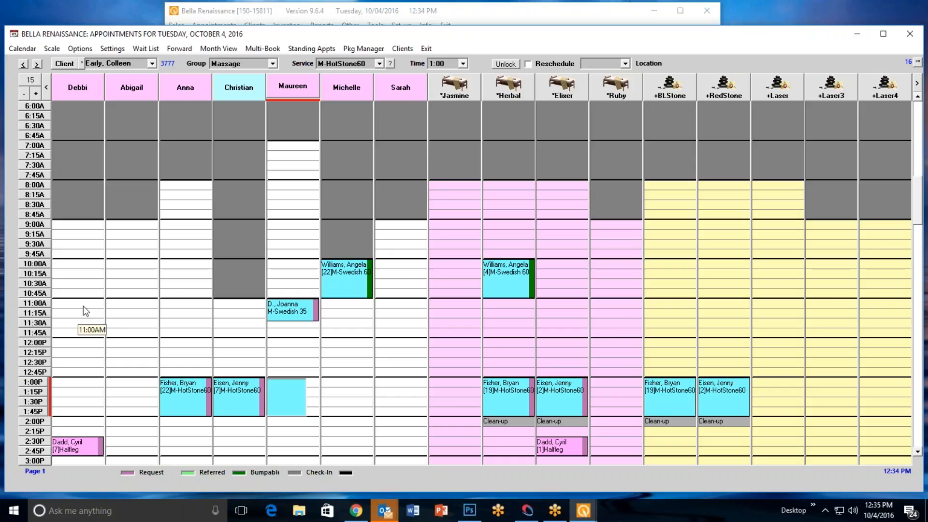
click(431, 48)
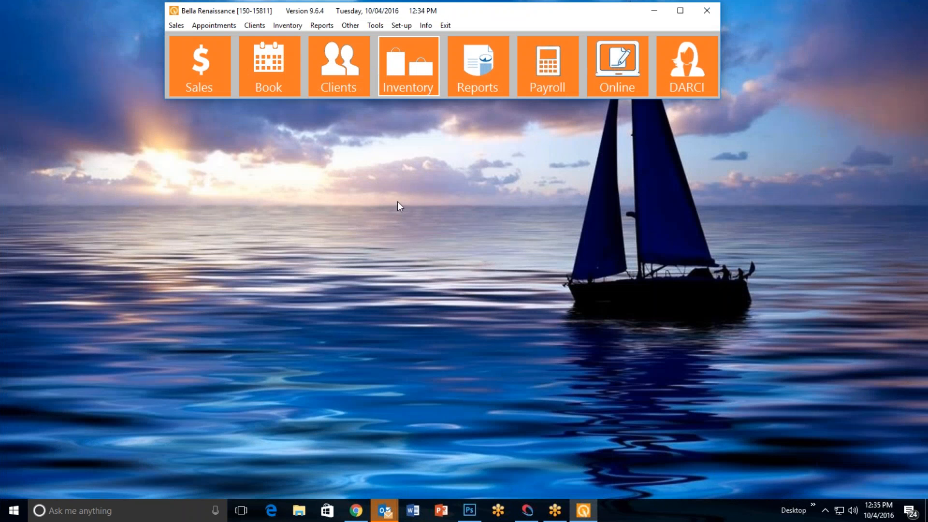
Run an Appointment Inquiry on the Appointment File for all operators and services, restricted to dates from 10/04/16 to 10/04/16
click(213, 26)
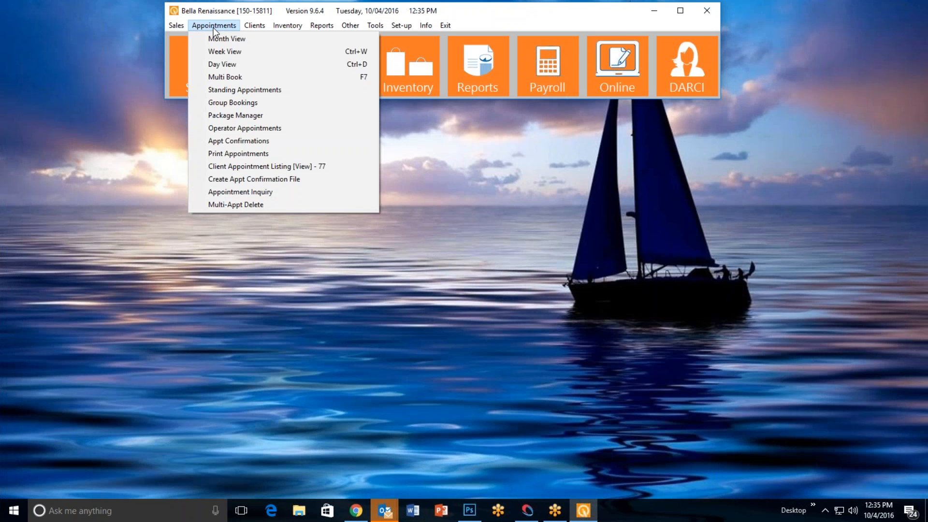
click(296, 191)
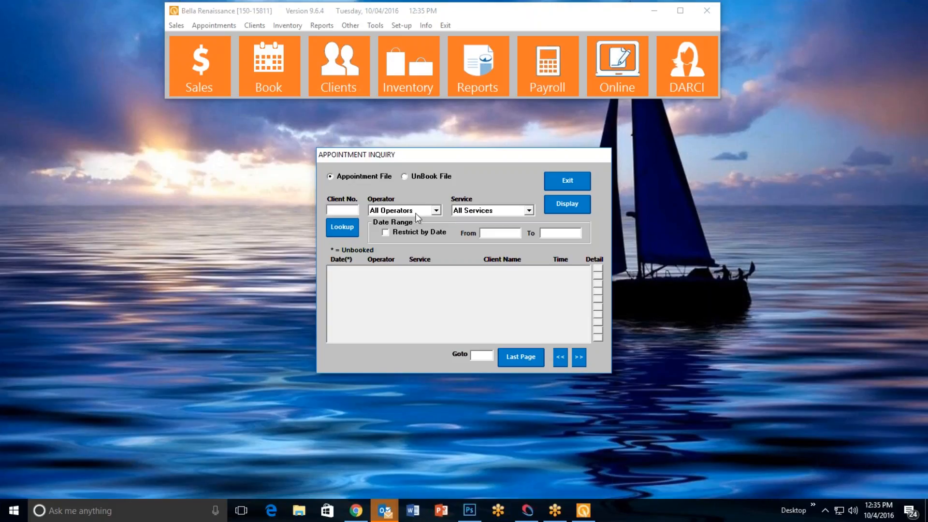
click(385, 233)
text(100416)
key(Tab)
text(100416)
key(Tab)
click(573, 205)
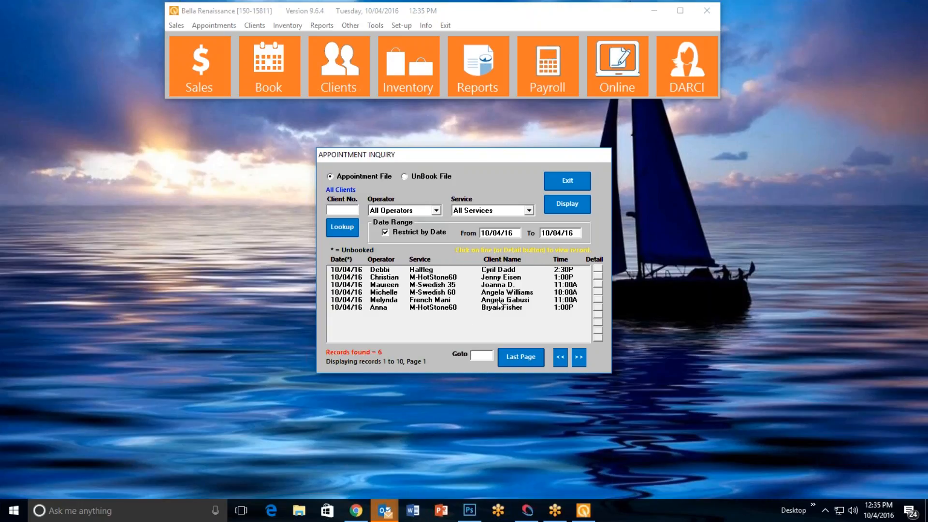
Display the UnBook File records for the same date, view the BlowDryCurl record's details, and exit the inquiry
click(405, 177)
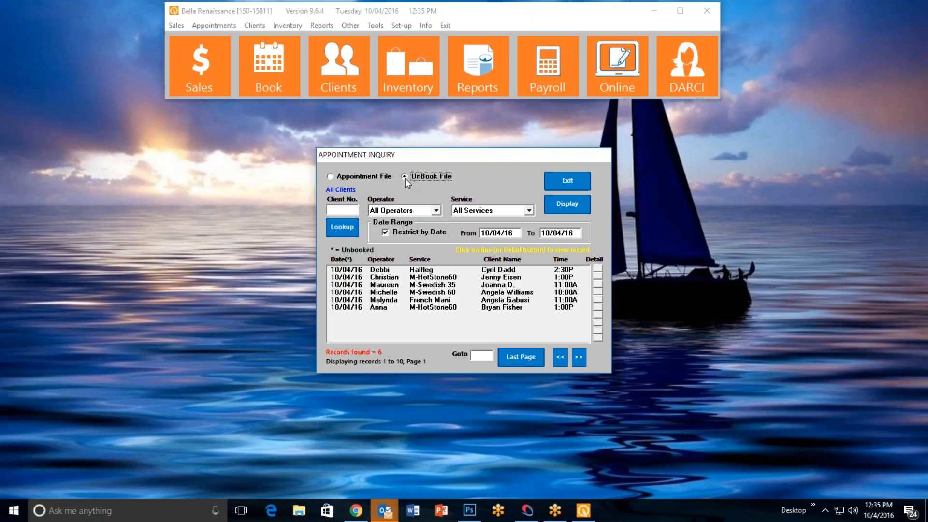
click(578, 208)
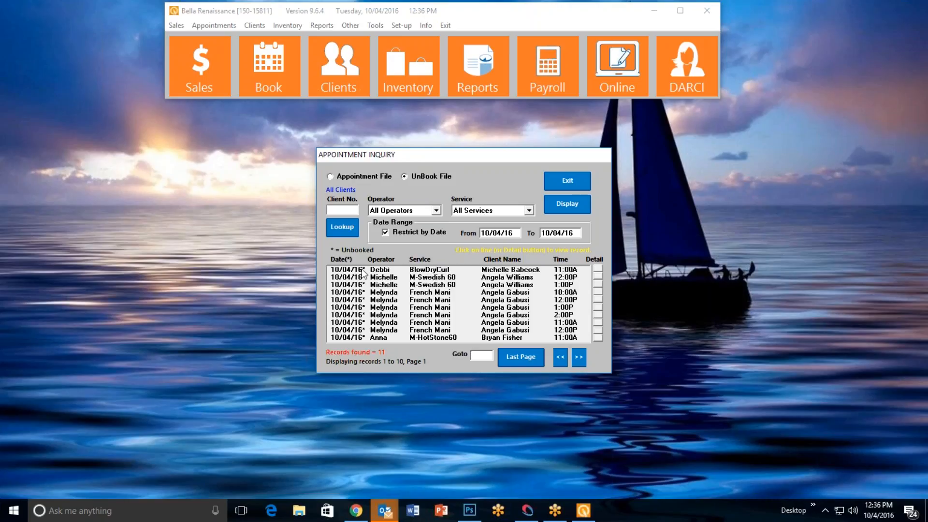
click(444, 271)
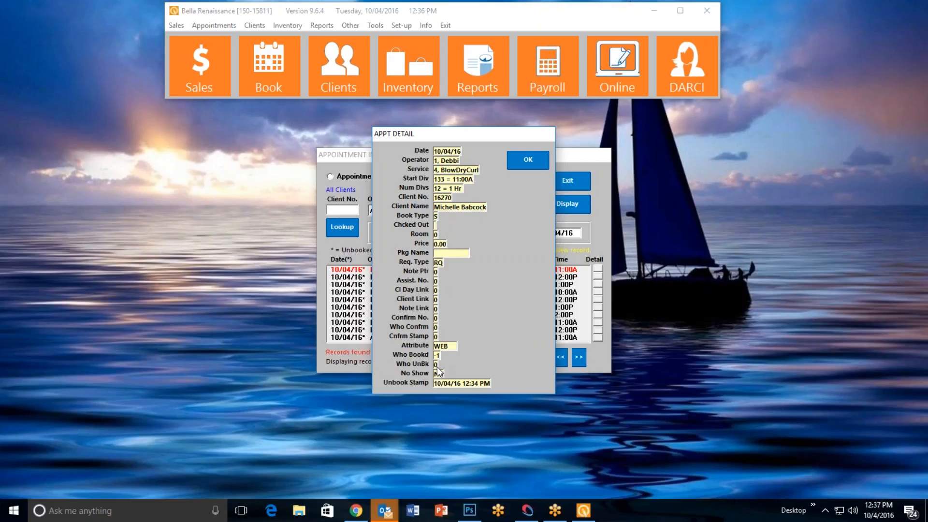
click(529, 160)
click(560, 185)
click(203, 24)
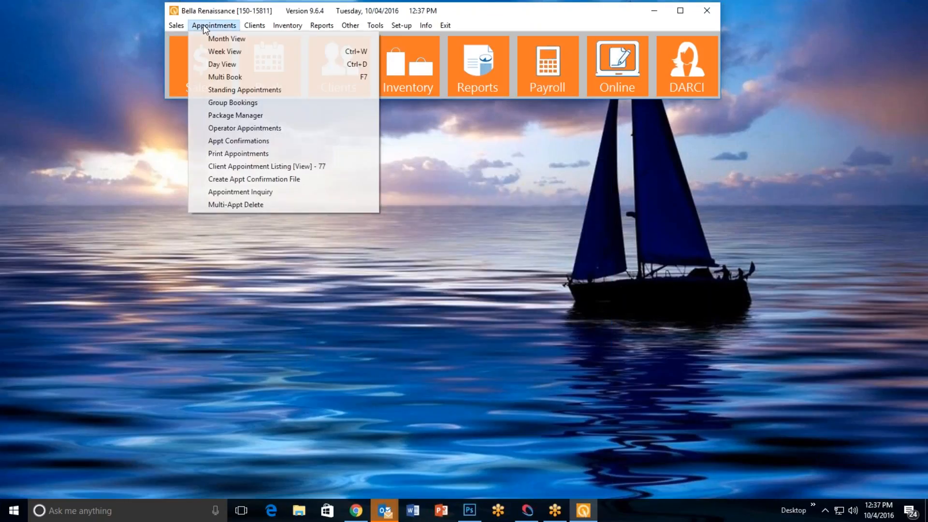
click(261, 192)
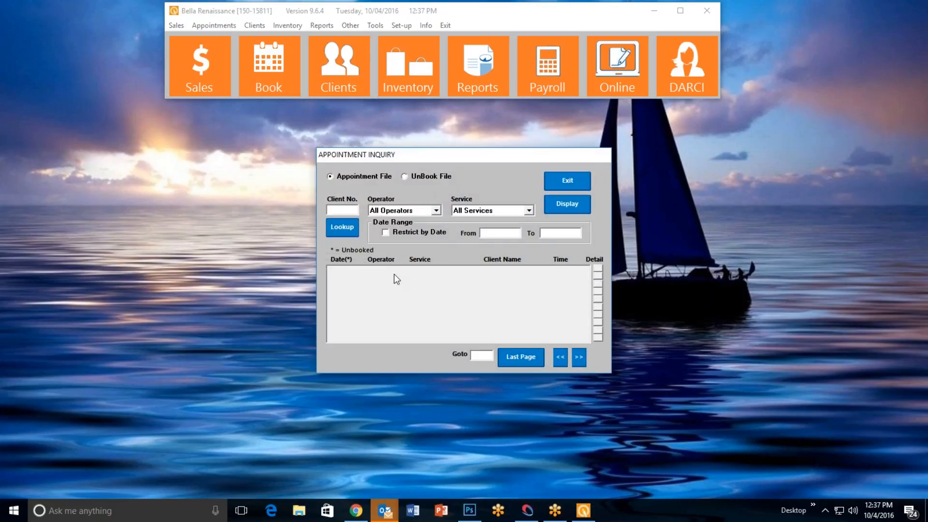
click(390, 234)
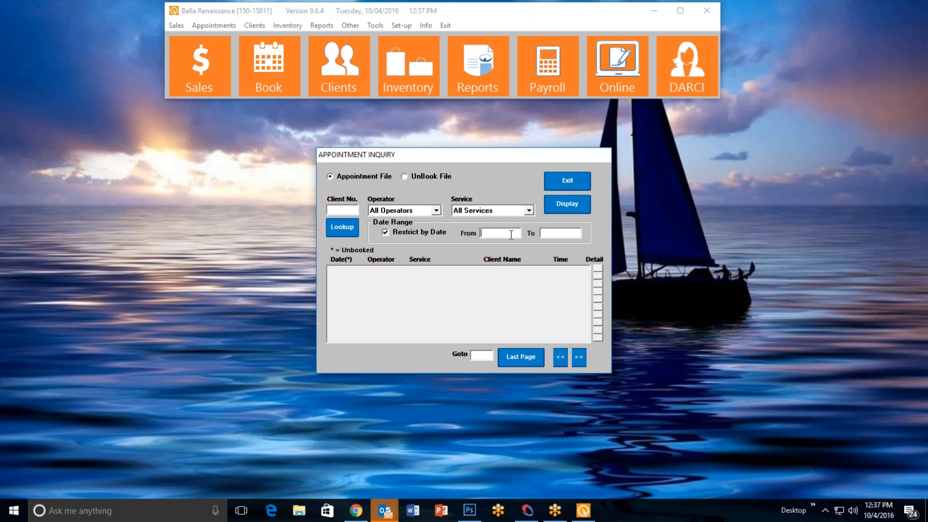
click(558, 187)
View the Standing Appointments form from the appointment book and again from the main window, cancelling it each time
click(263, 83)
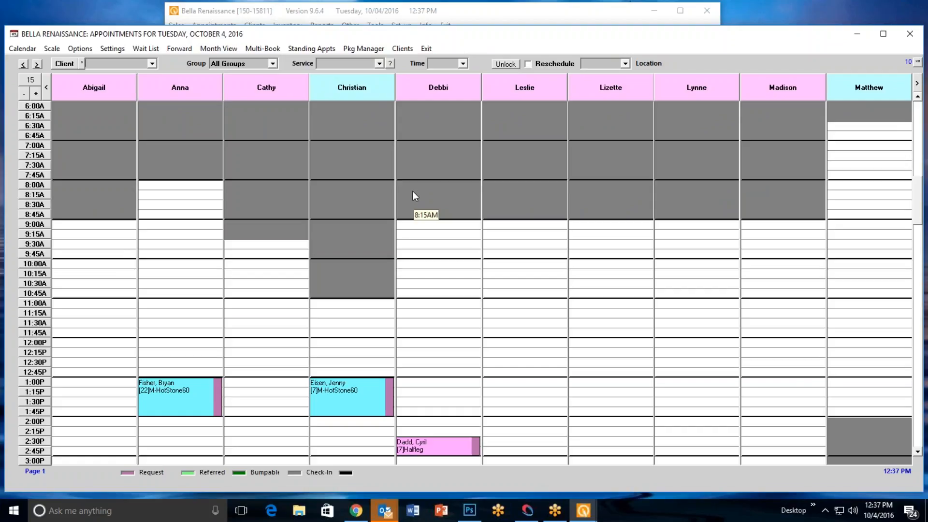
click(917, 452)
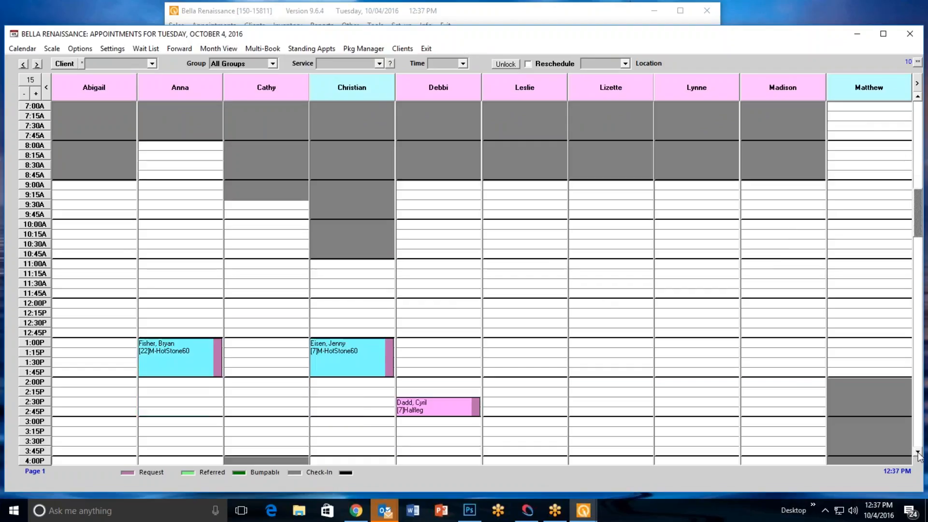
click(917, 453)
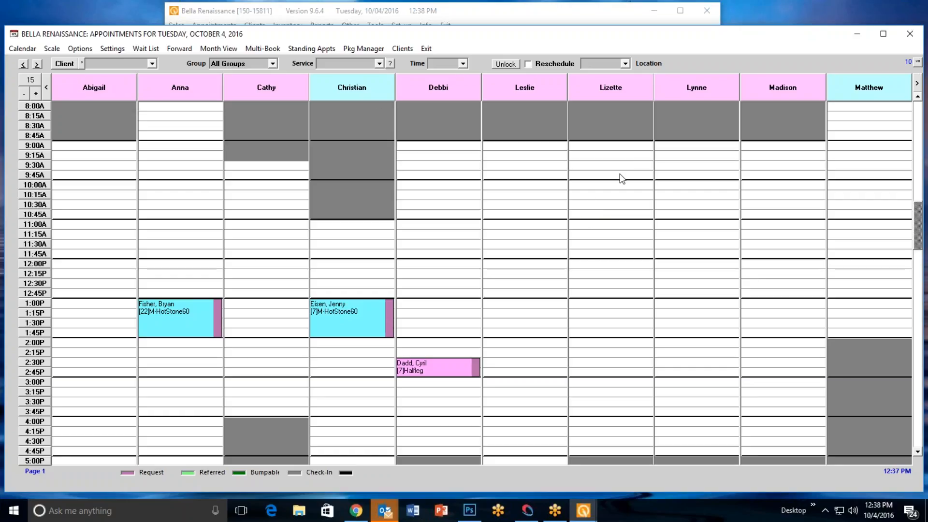
click(311, 49)
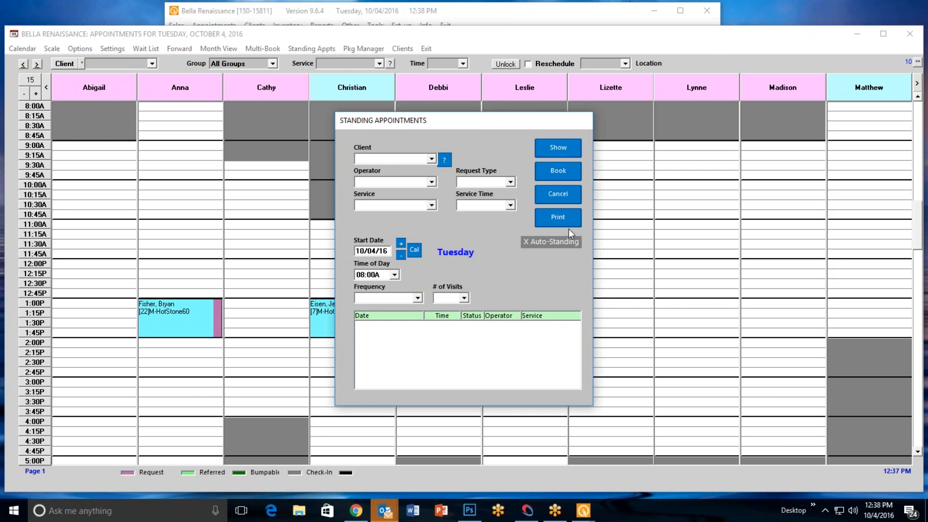
click(562, 190)
click(424, 49)
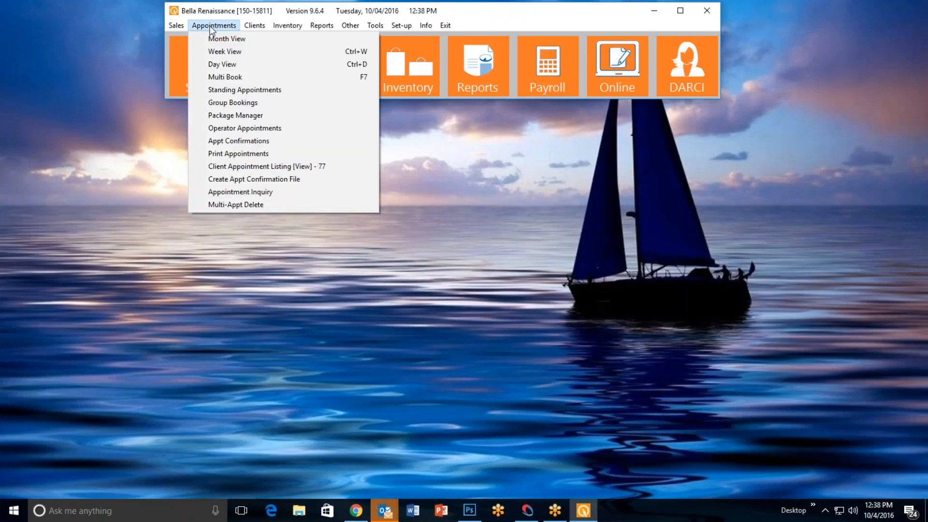
click(228, 89)
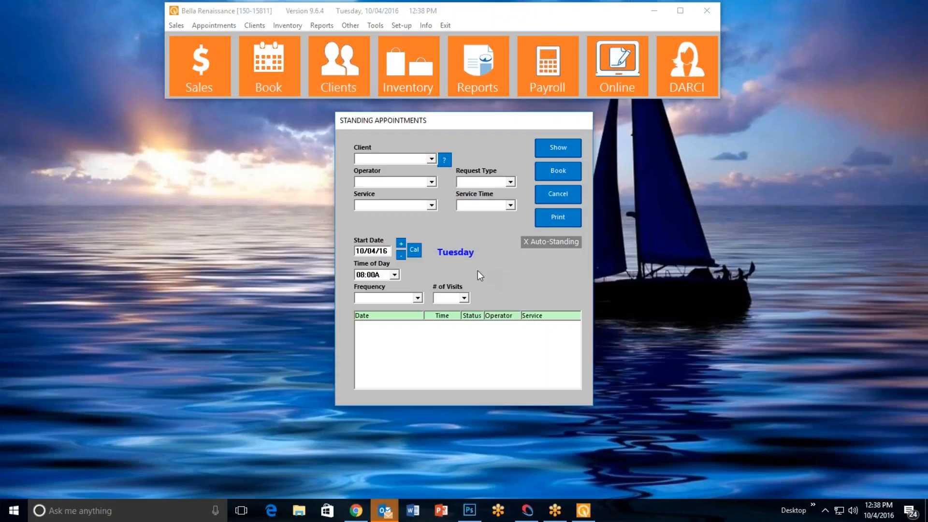
click(559, 195)
View the Standing Appointments form from the Sales register, cancel it, and exit the register
click(199, 68)
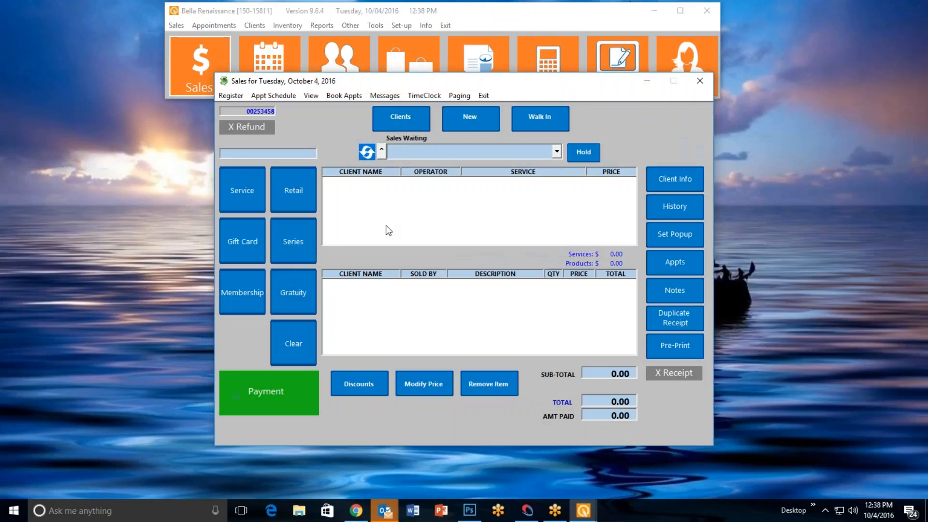
click(346, 96)
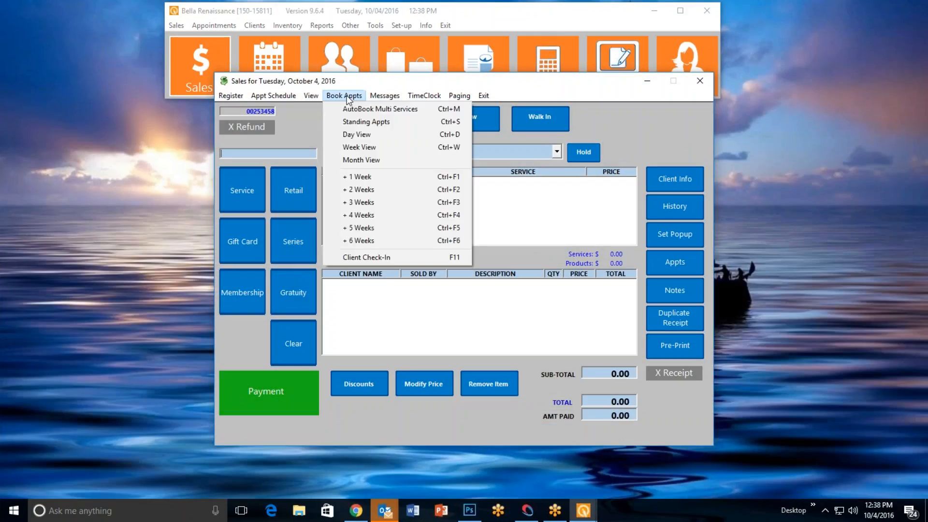
click(356, 122)
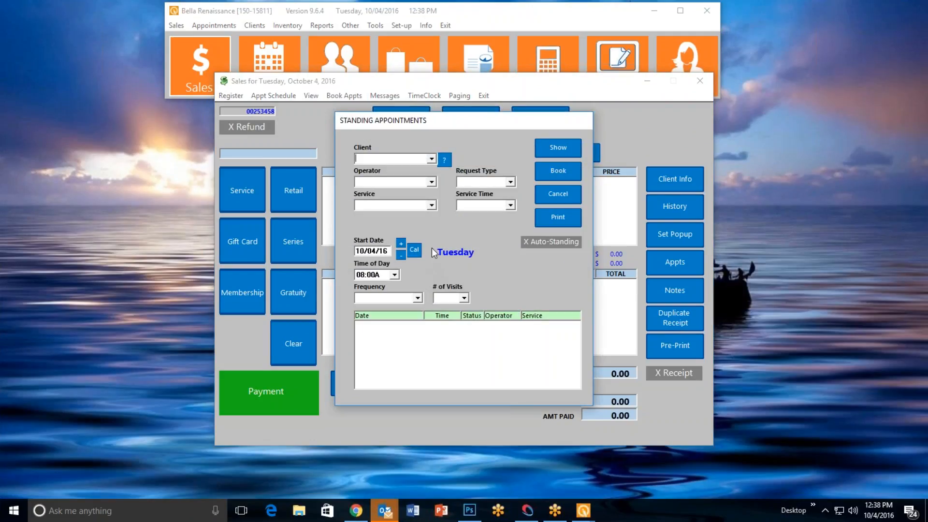
click(556, 194)
click(484, 96)
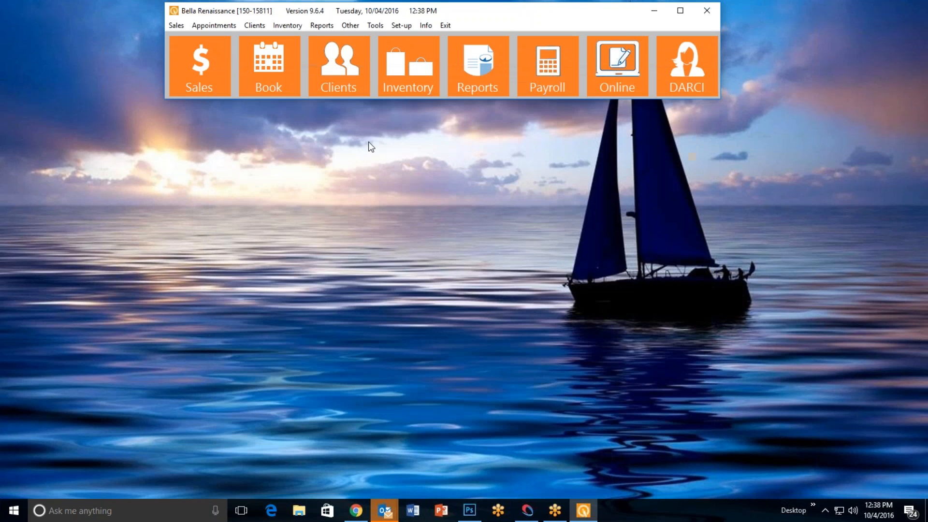
Start a standing appointment from the main window and select a client whose last name begins with I
click(222, 24)
click(255, 90)
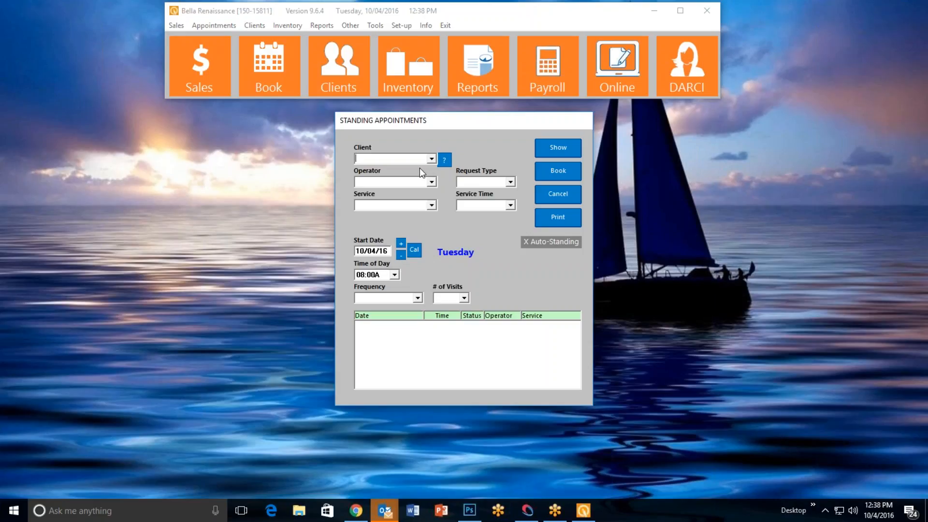
click(445, 160)
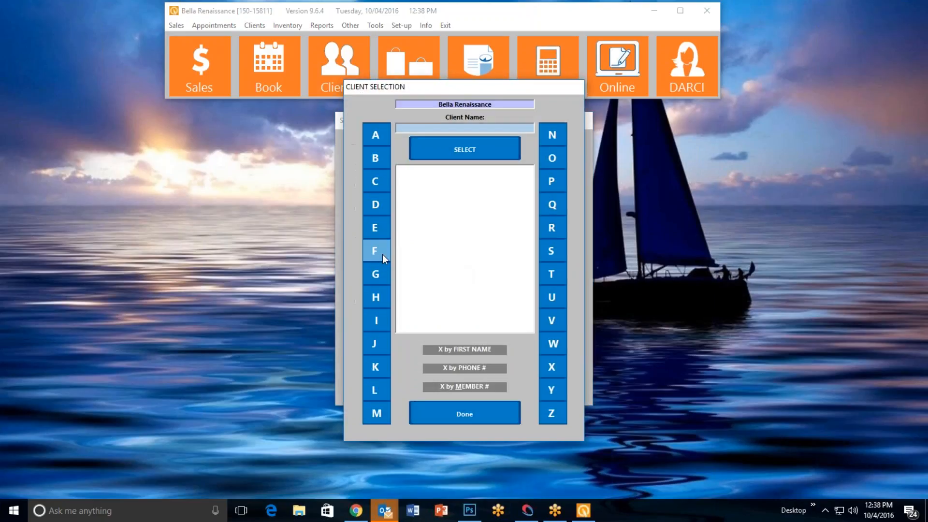
click(377, 322)
drag(528, 186, 523, 261)
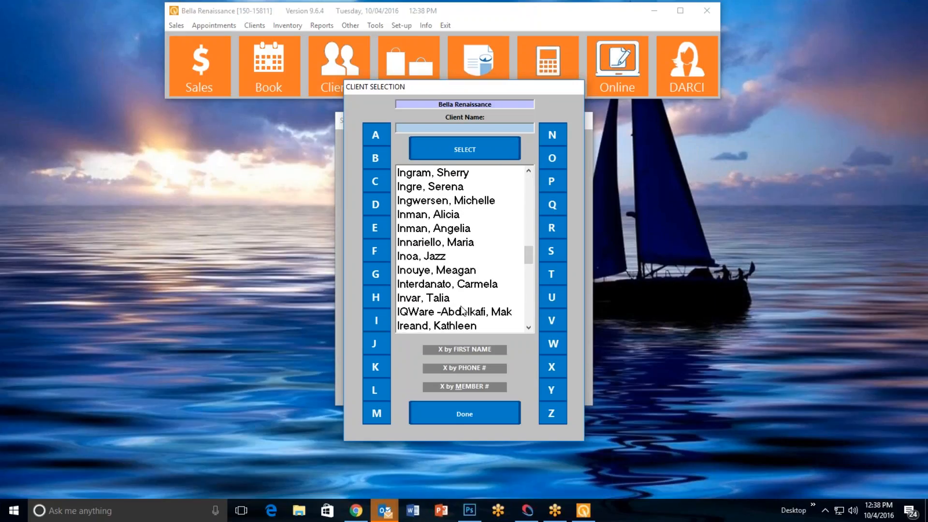
double_click(464, 327)
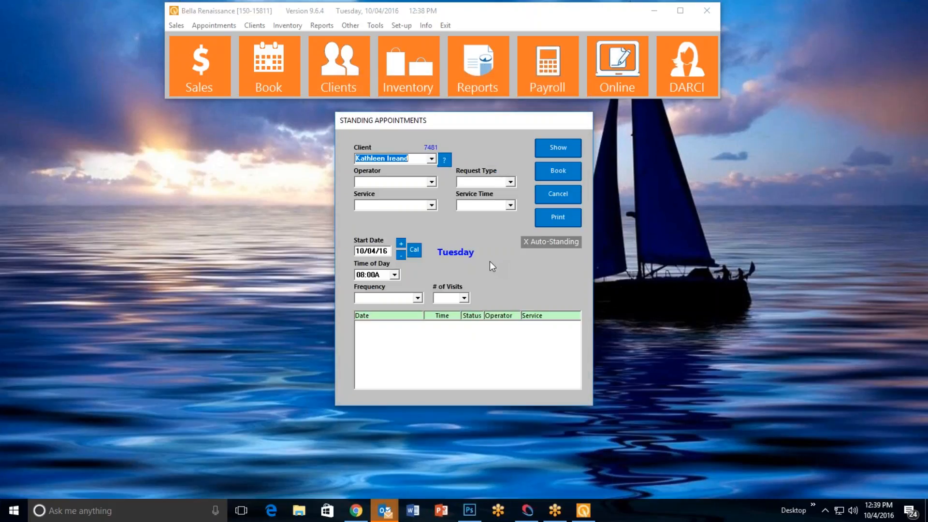
Assign an operator to the standing appointment, with FULL MASSAGE as the service and Request as the request type
click(432, 183)
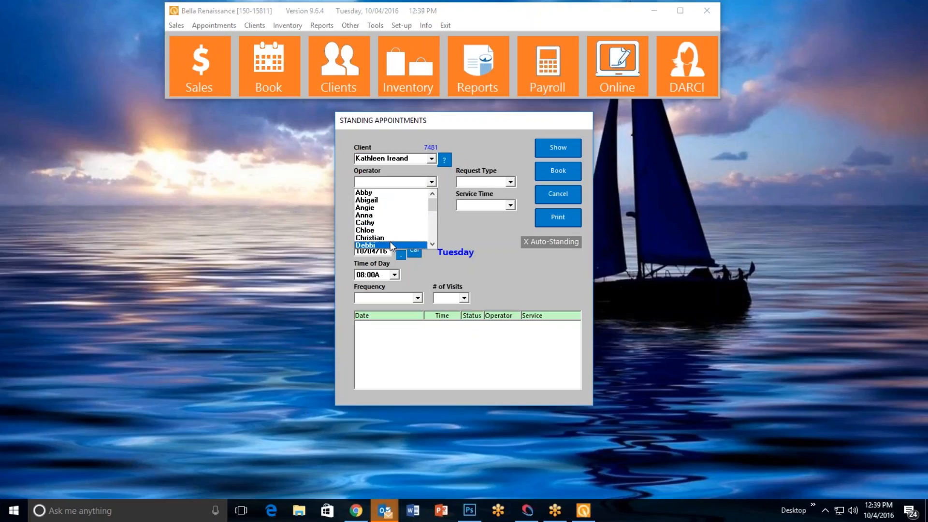
click(391, 244)
click(431, 205)
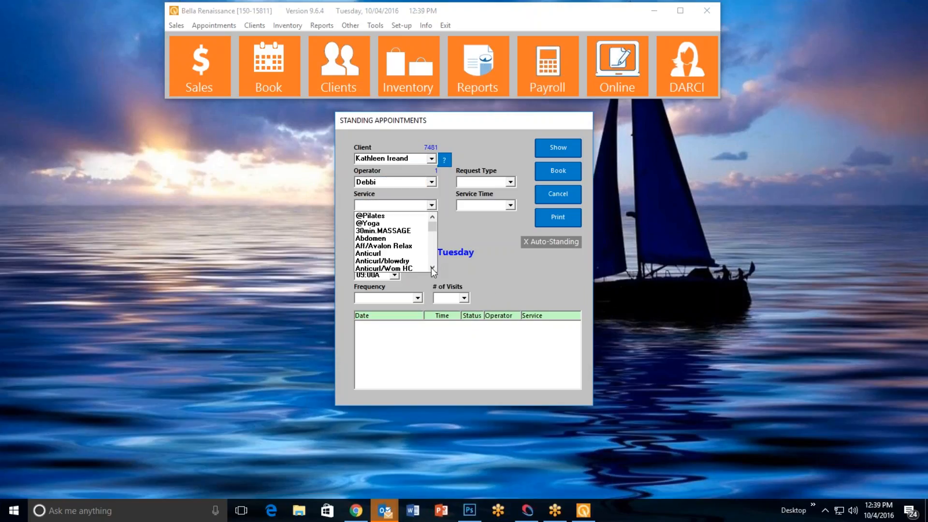
drag(432, 269, 431, 268)
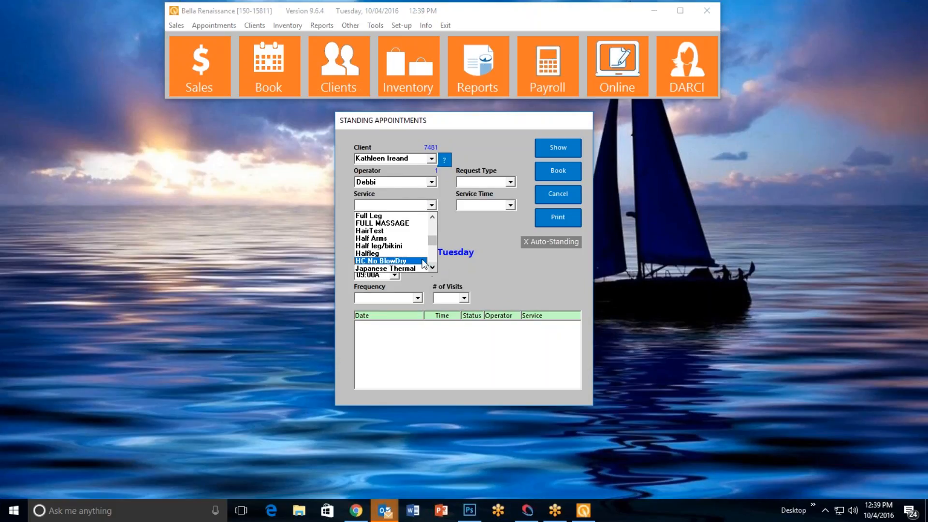
click(393, 223)
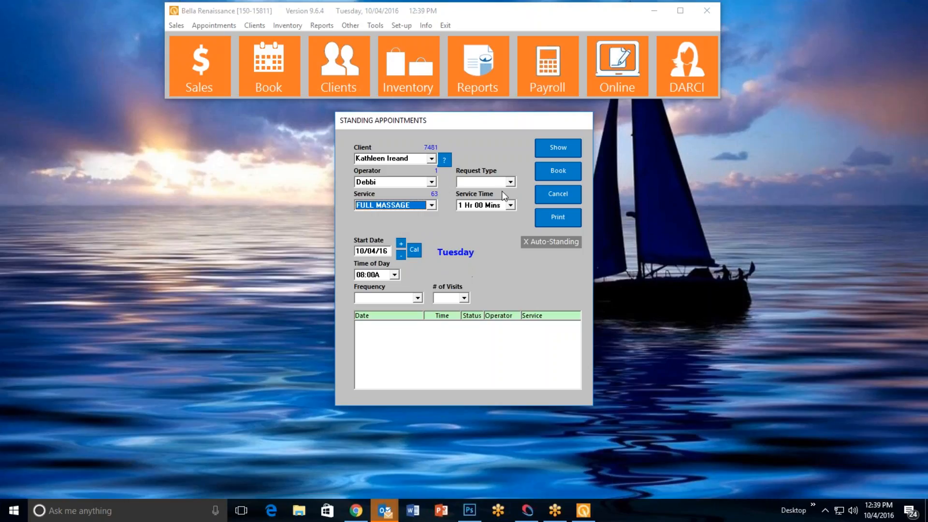
click(514, 183)
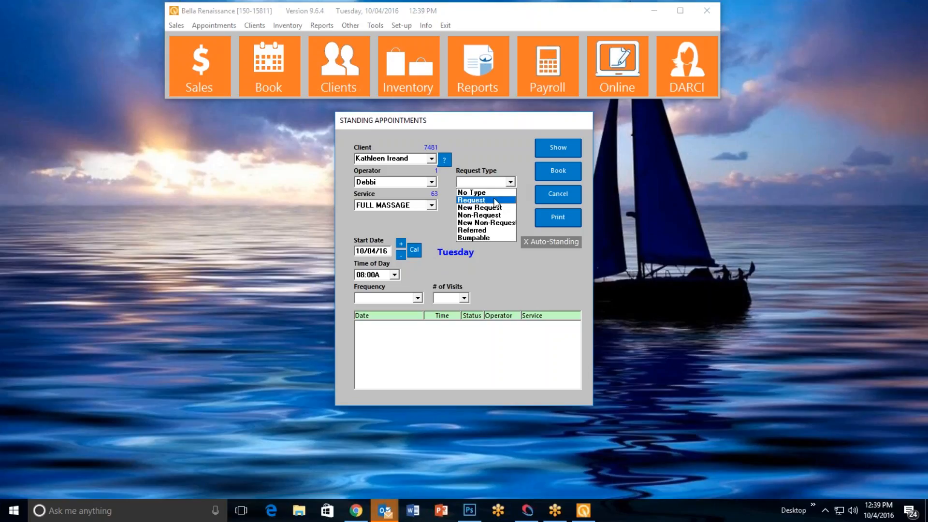
click(478, 199)
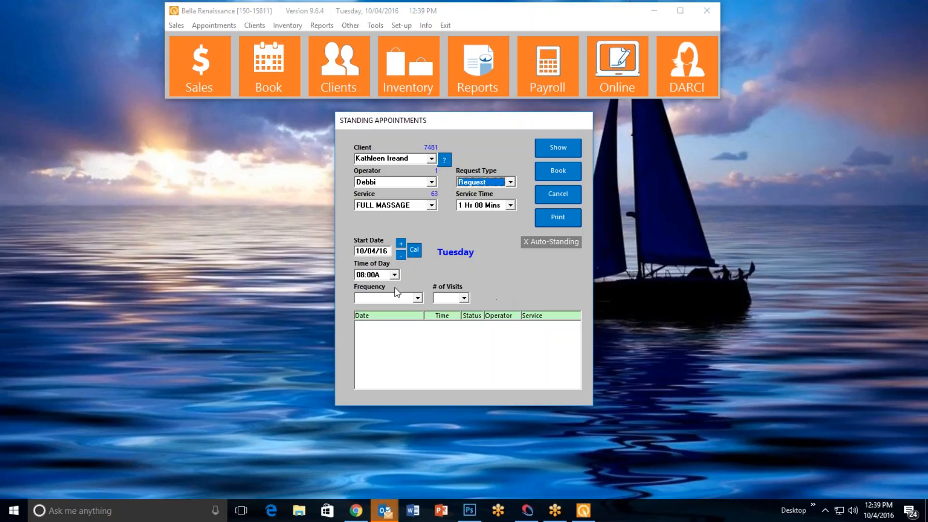
Set the standing appointment's time of day to 10:00A and its frequency to Every 2 Weeks
click(395, 275)
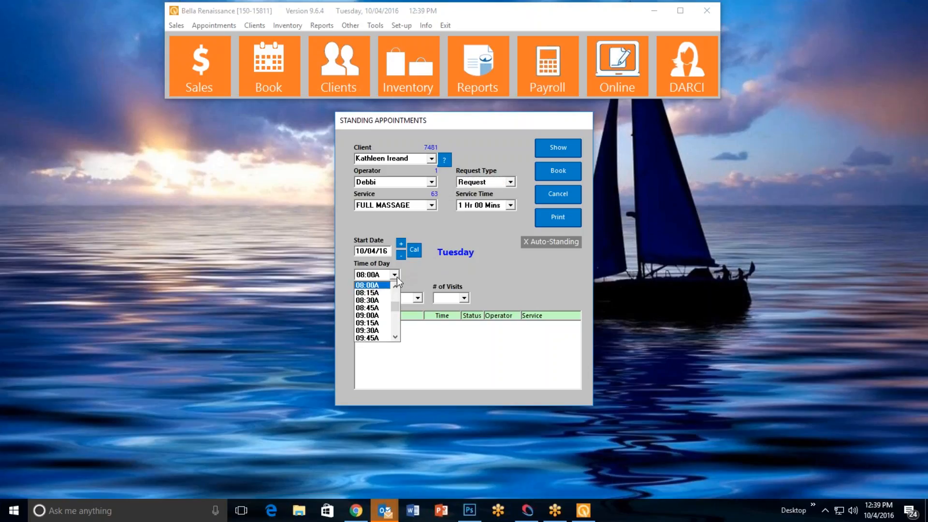
click(395, 338)
click(372, 331)
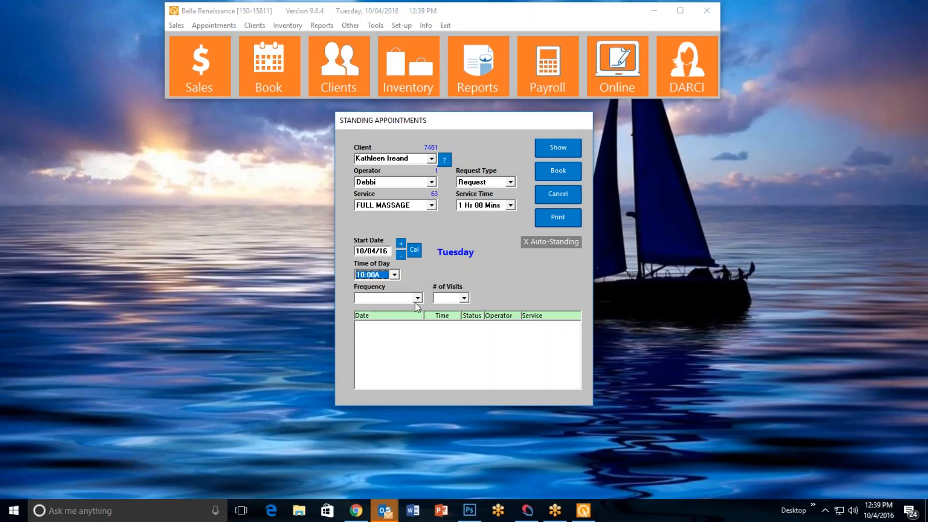
click(419, 300)
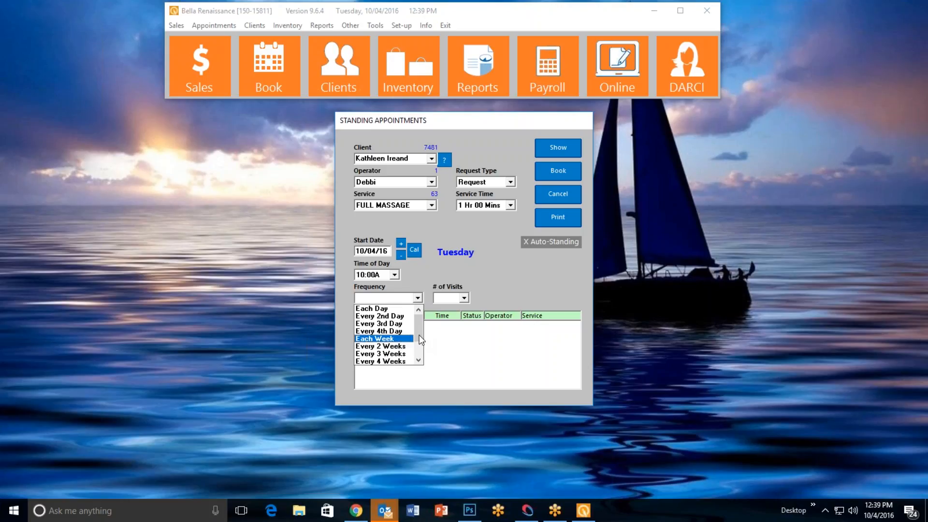
click(406, 346)
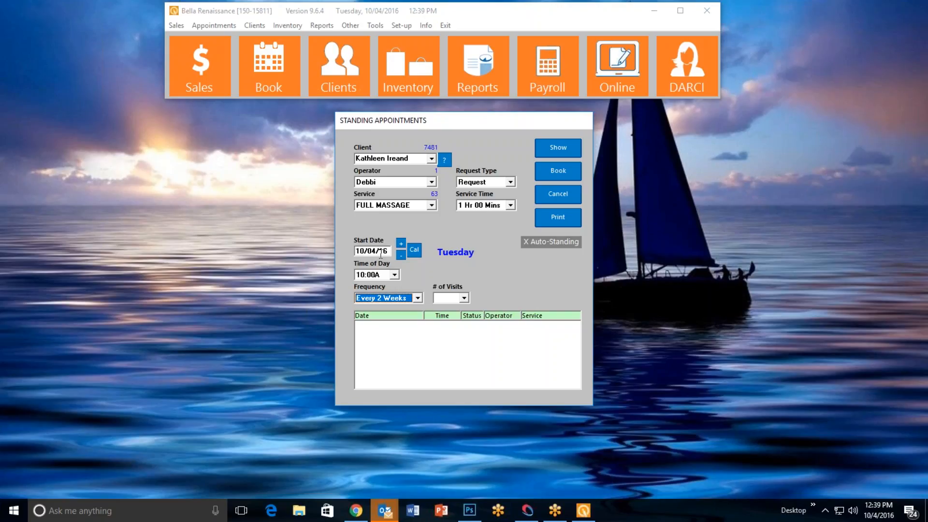
Set the standing appointment's start date to 10/05/16 and its number of visits to 10
click(402, 244)
click(402, 254)
click(400, 245)
click(464, 298)
drag(465, 319, 463, 367)
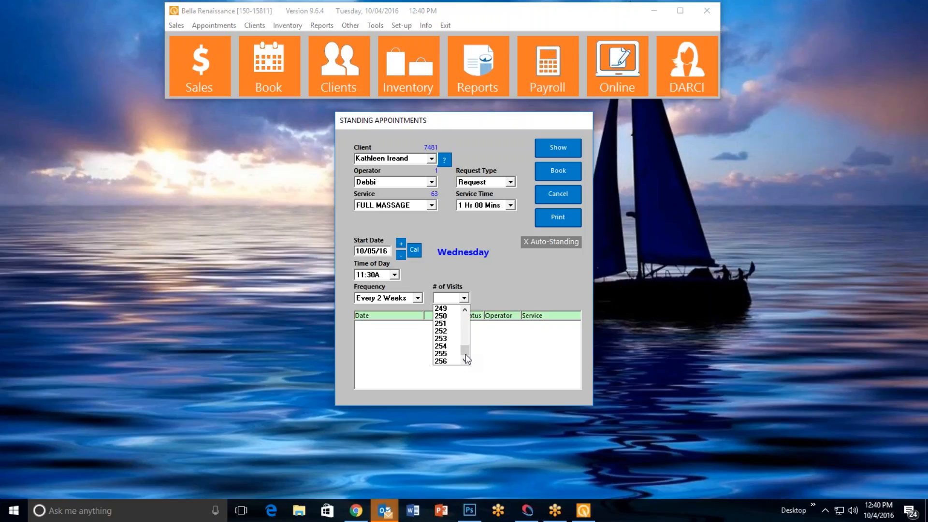
drag(465, 352, 472, 307)
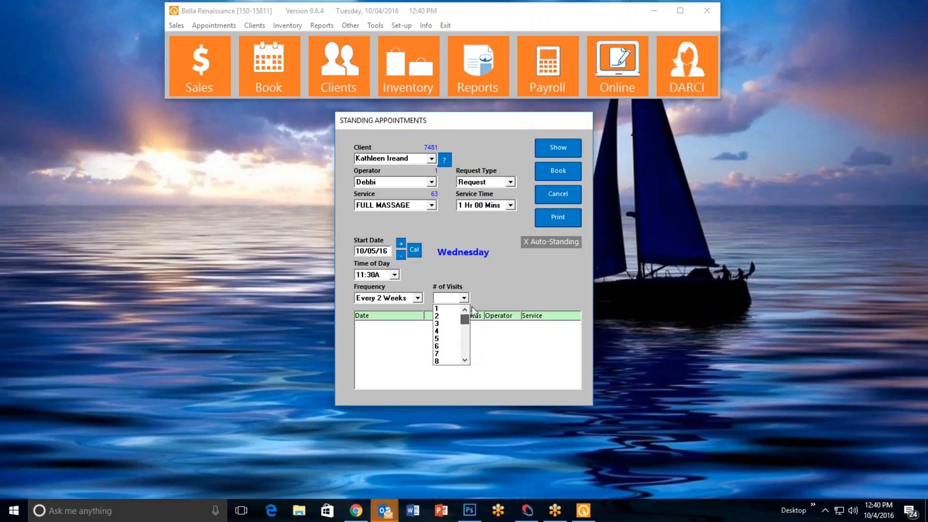
click(466, 360)
click(459, 362)
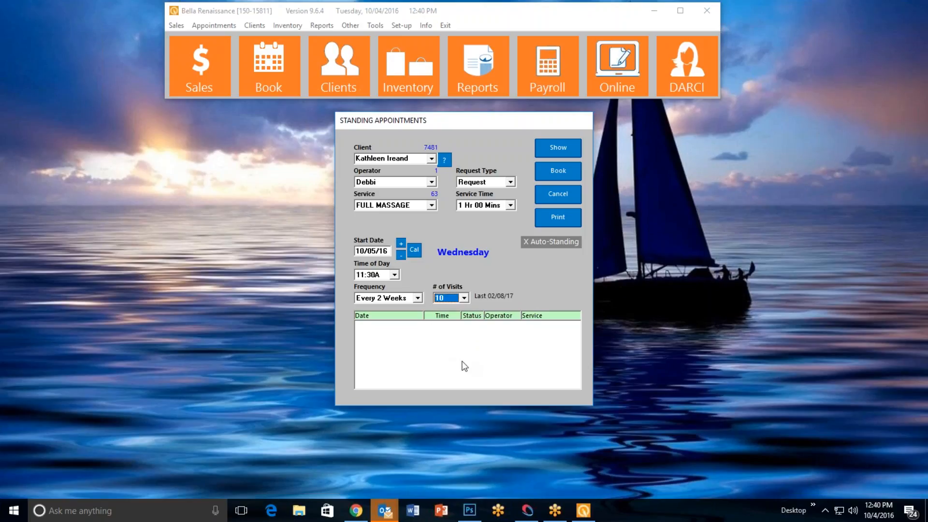
Show the availability of the proposed visits, including with the time of day set to 12:30P and 01:00P
click(562, 148)
drag(579, 340, 579, 359)
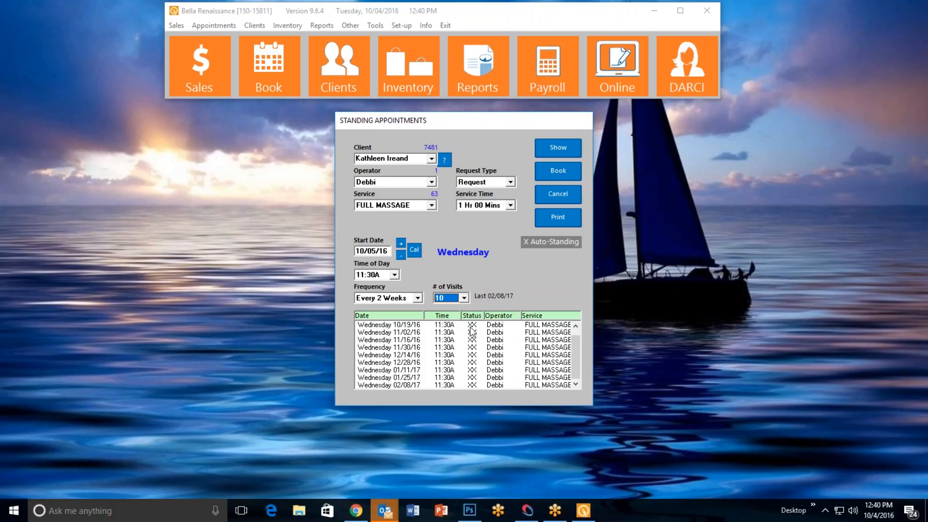
click(395, 275)
click(385, 316)
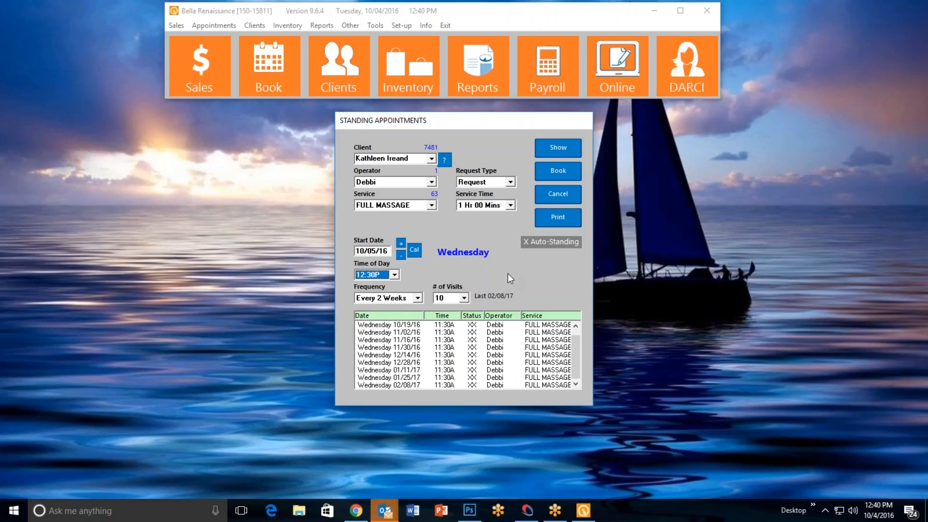
click(559, 148)
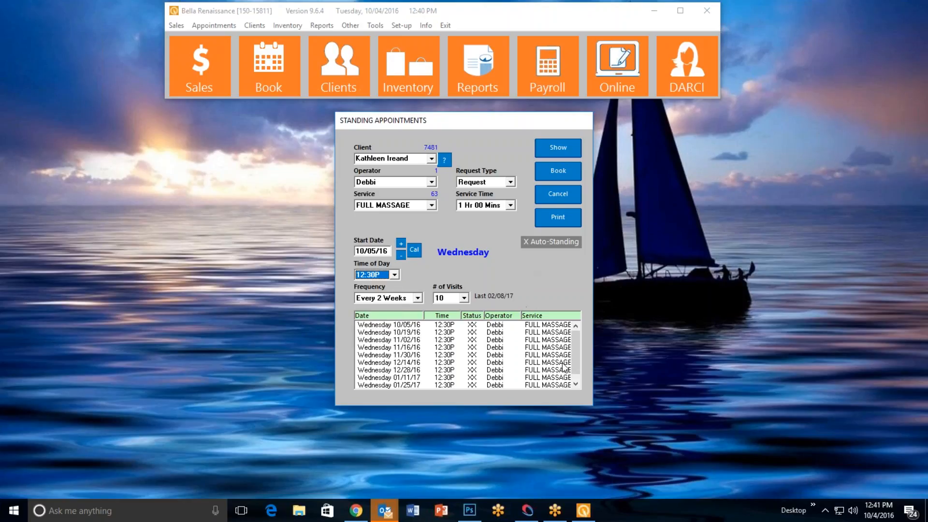
click(394, 274)
click(377, 300)
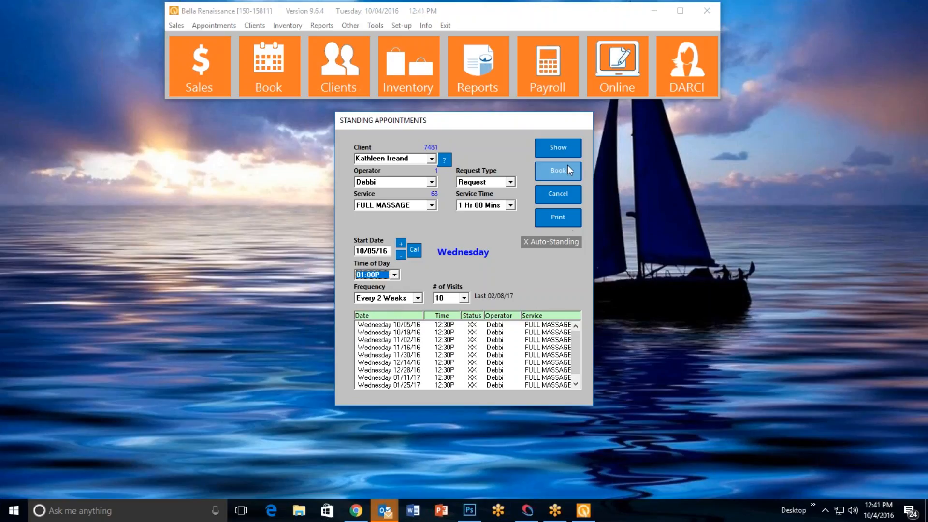
click(560, 149)
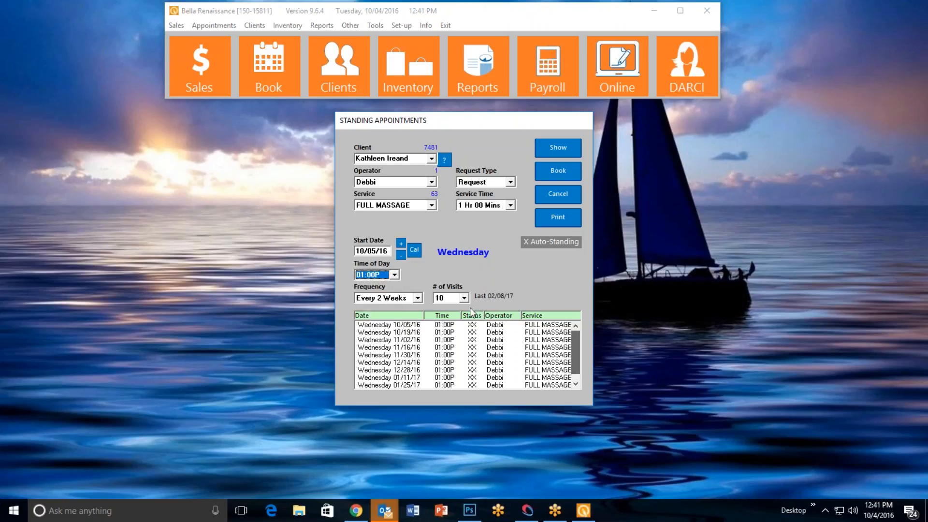
Set the time of day to 05:00P and show the availability of the proposed visits
click(394, 276)
scroll(384, 324, down, 8)
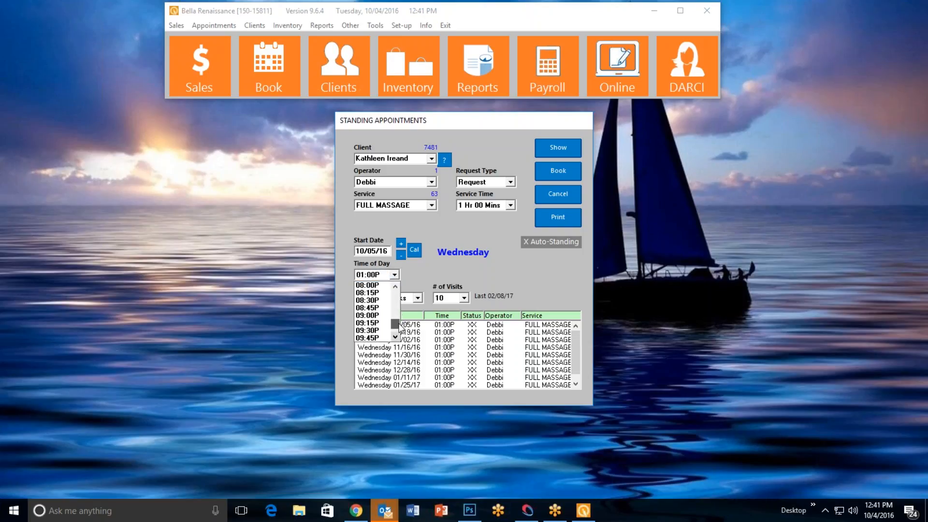
drag(396, 321, 397, 310)
click(400, 344)
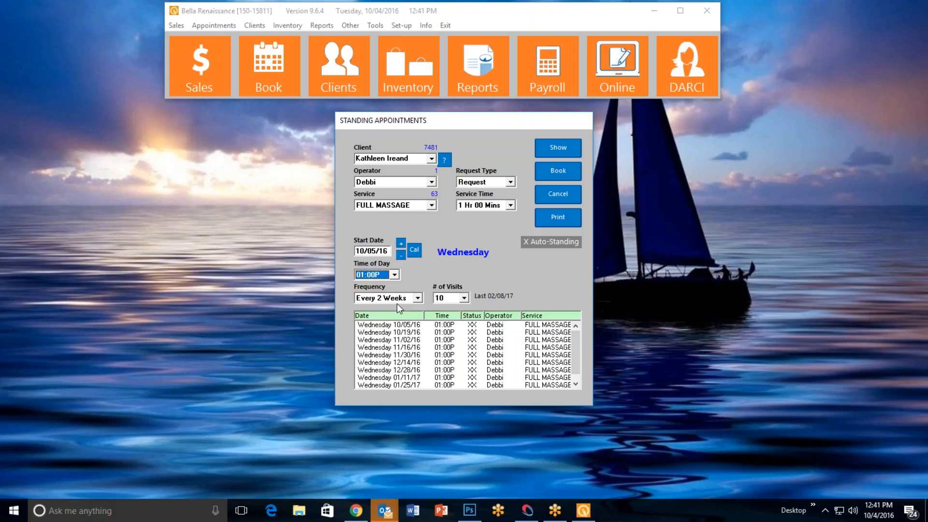
click(394, 275)
drag(396, 312, 398, 322)
click(375, 323)
click(548, 149)
Set the start date to 10/06/16 and check the proposed visits at 12:00P and 01:45P
click(401, 245)
click(395, 275)
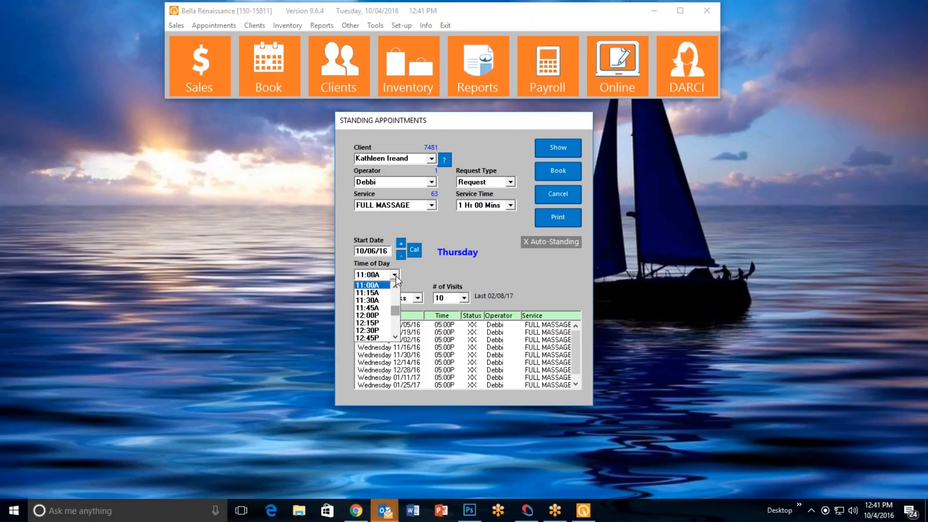
click(382, 318)
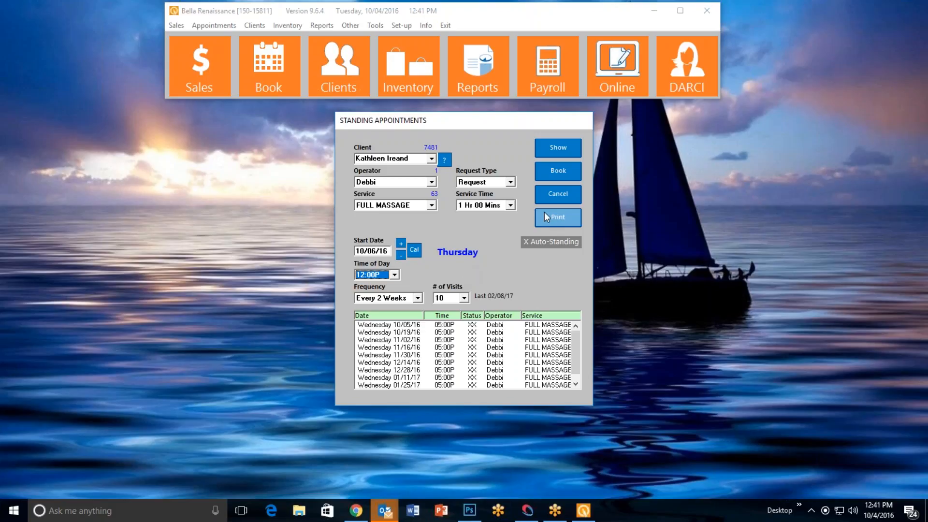
click(559, 149)
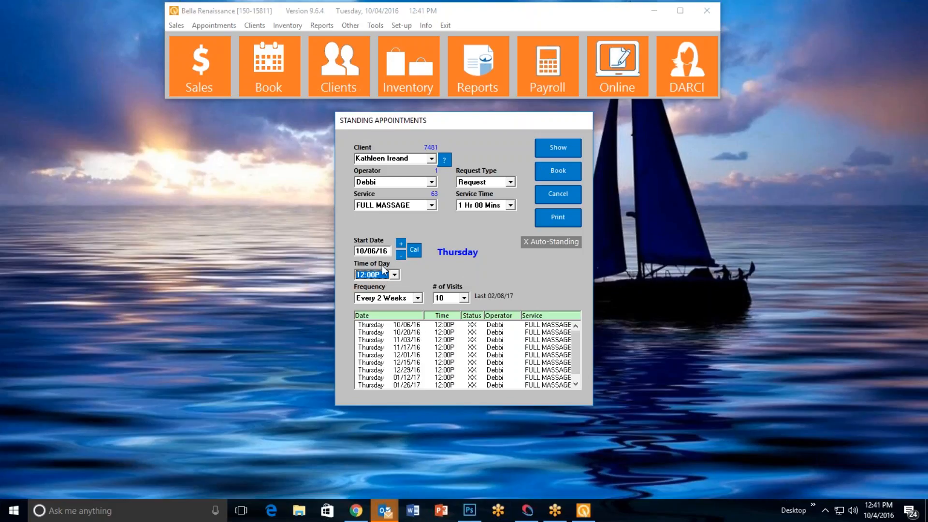
click(395, 274)
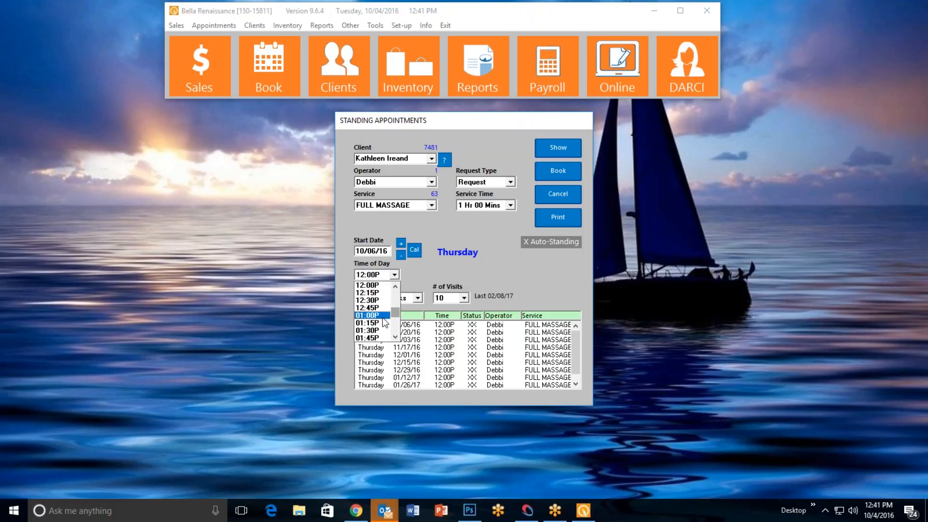
click(380, 338)
click(558, 150)
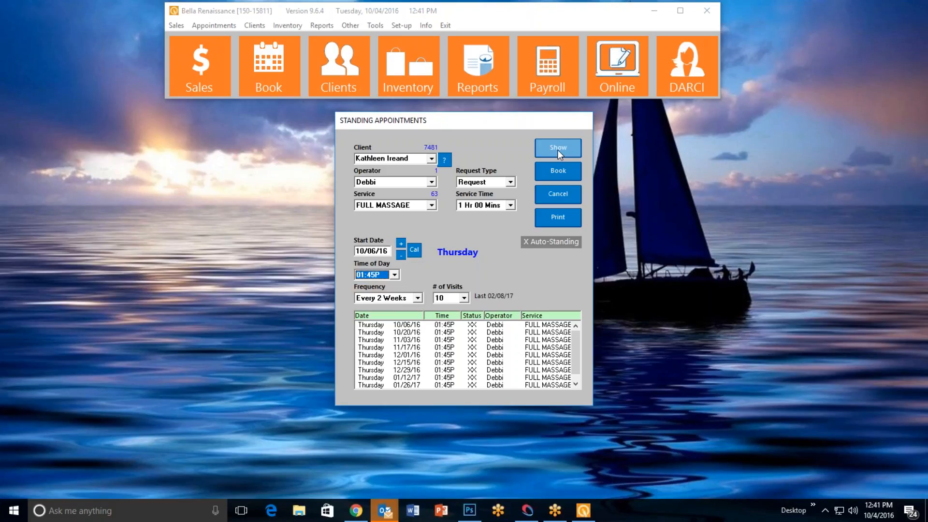
Set the start date to 10/07/16 and check the proposed visits at 11:00A and 01:00P
click(402, 244)
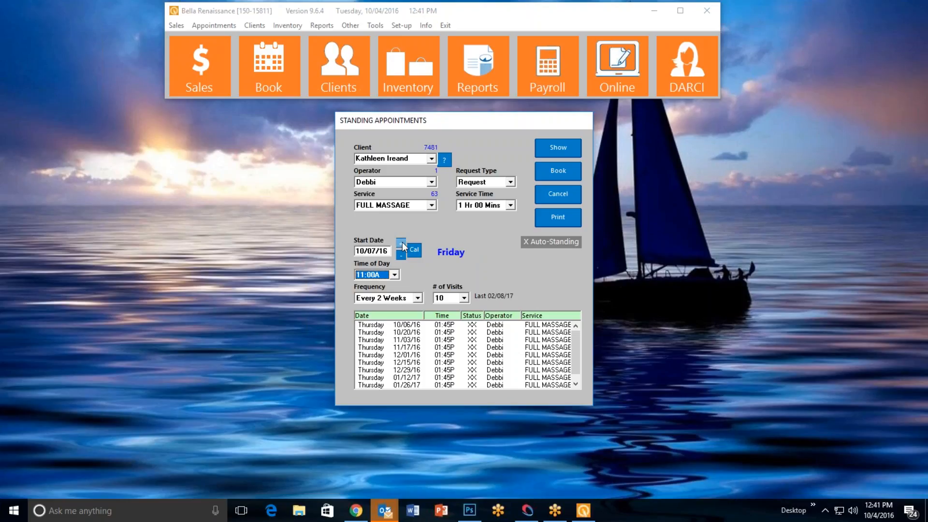
click(555, 149)
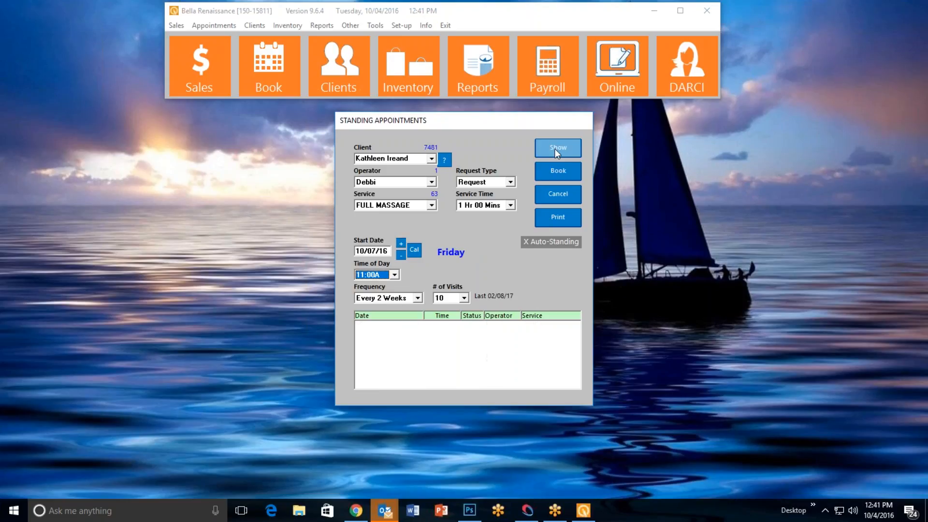
click(395, 274)
click(395, 337)
click(395, 338)
click(369, 331)
click(558, 149)
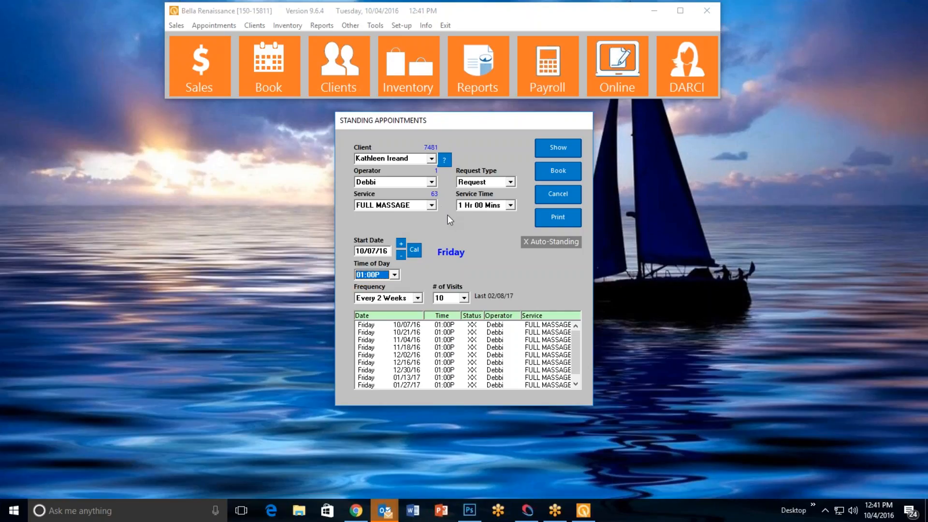
Change the service to Brazilian Blowout and show the proposed visits with the time of day set to 09:30A
click(433, 205)
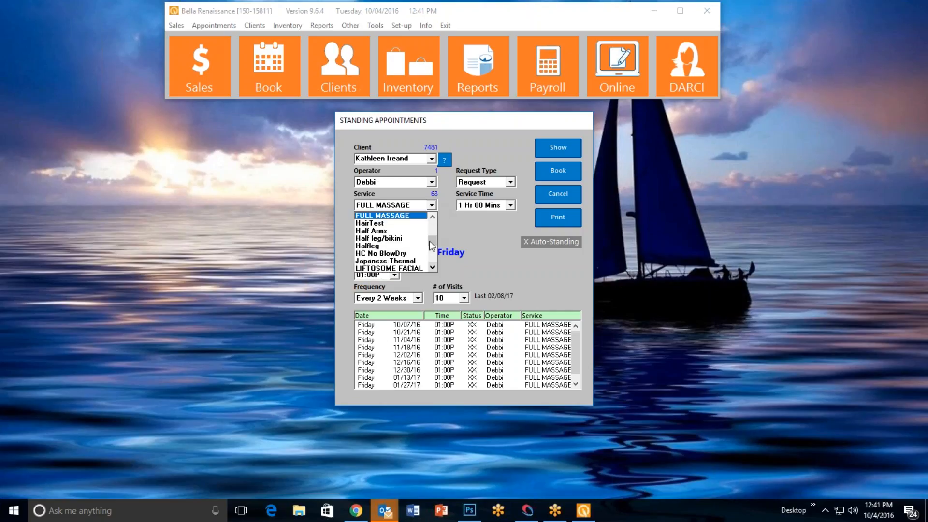
drag(433, 225, 432, 232)
click(432, 218)
click(431, 217)
click(431, 218)
click(432, 217)
click(431, 217)
click(432, 217)
click(431, 218)
click(432, 218)
click(432, 217)
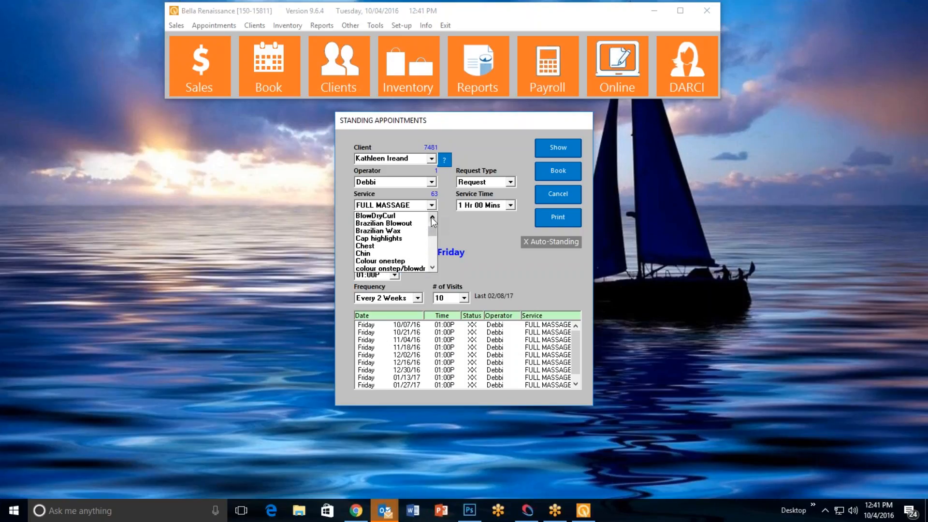
click(406, 224)
click(395, 275)
click(373, 331)
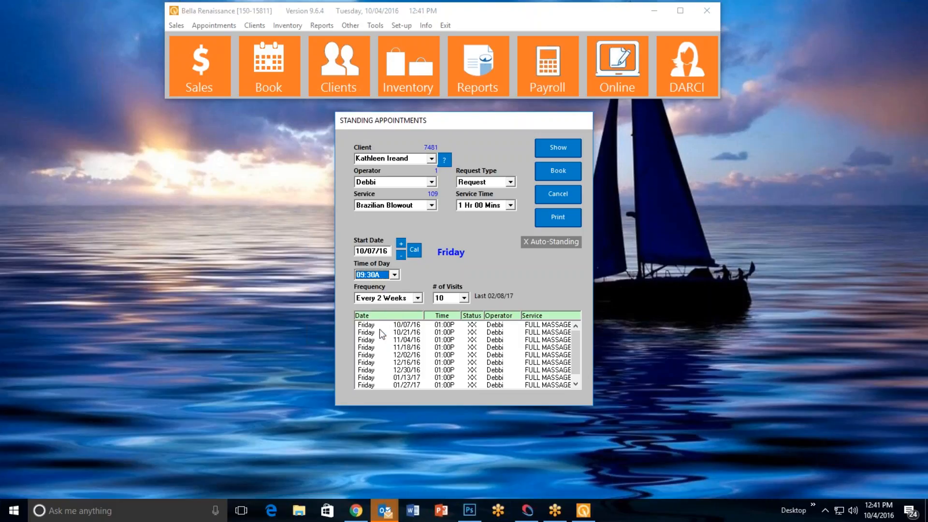
click(560, 150)
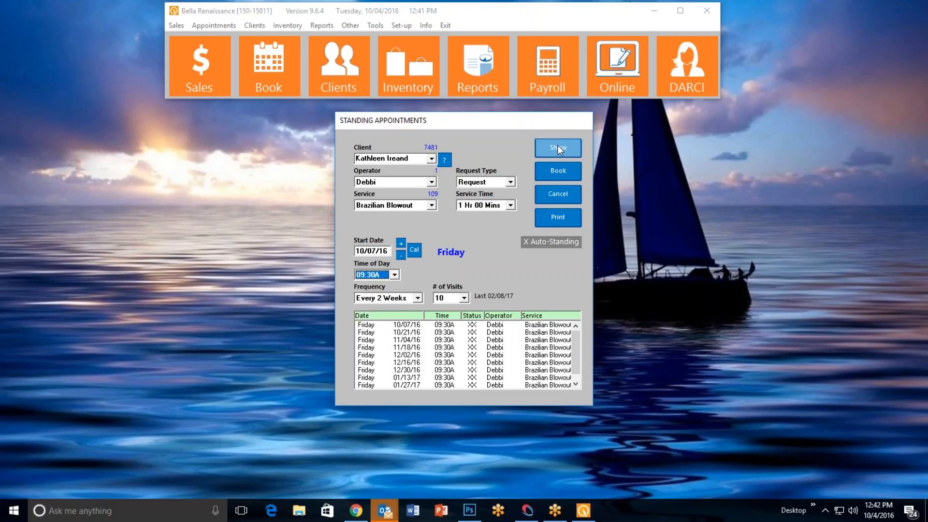
Set the time of day to 11:00A and show the full list of proposed visits
click(395, 275)
click(377, 331)
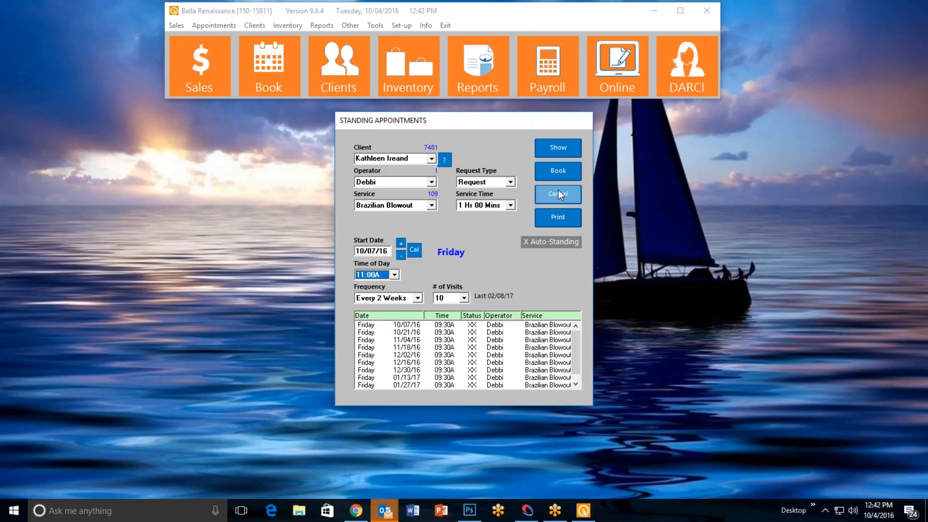
click(556, 149)
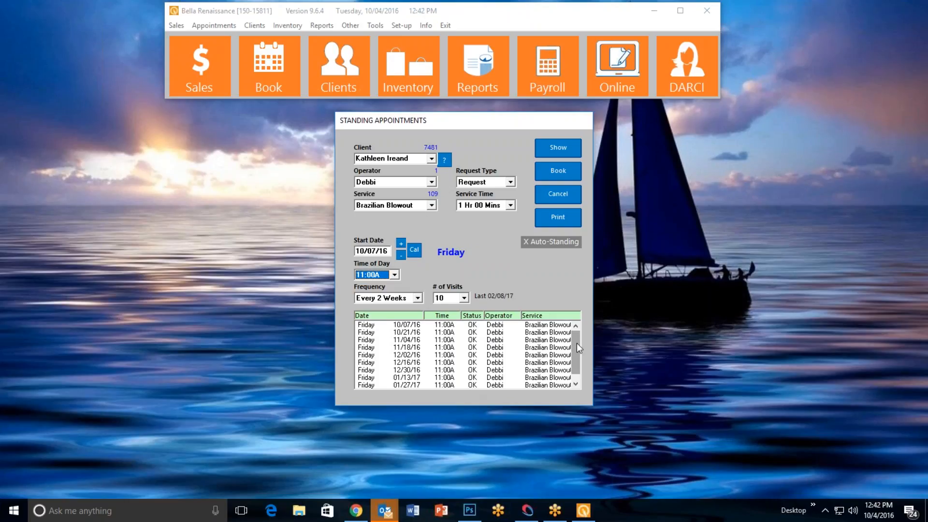
mouse_move(577, 344)
mouse_down()
mouse_move(577, 355)
mouse_move(575, 333)
mouse_up()
Select the 12/02/16 visit and view its alternate operator and alternate time options
click(470, 356)
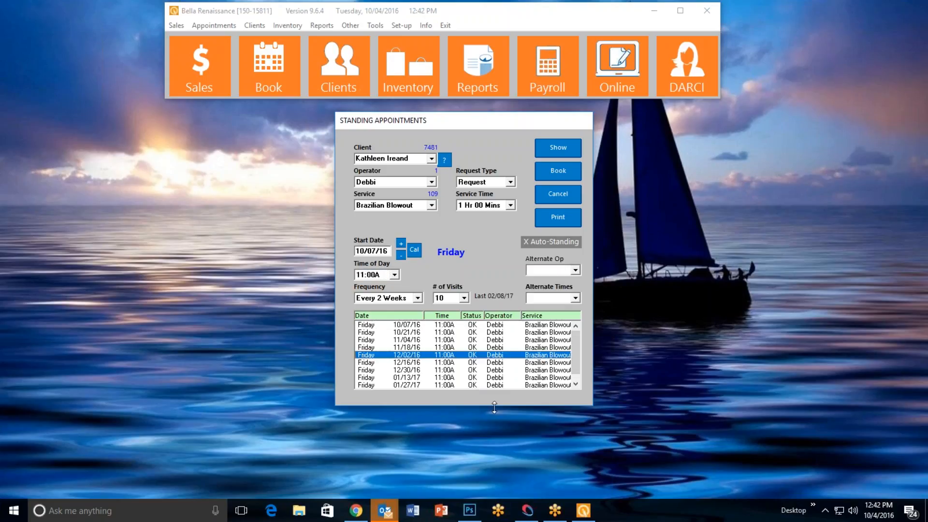
click(576, 270)
click(488, 268)
click(576, 297)
click(474, 270)
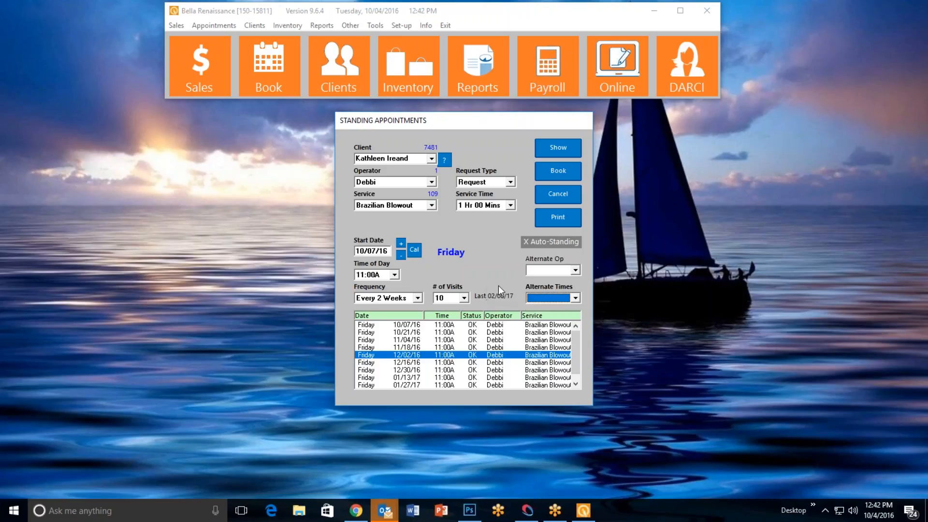
Book the listed standing appointments and close the Standing Appointments form
click(566, 170)
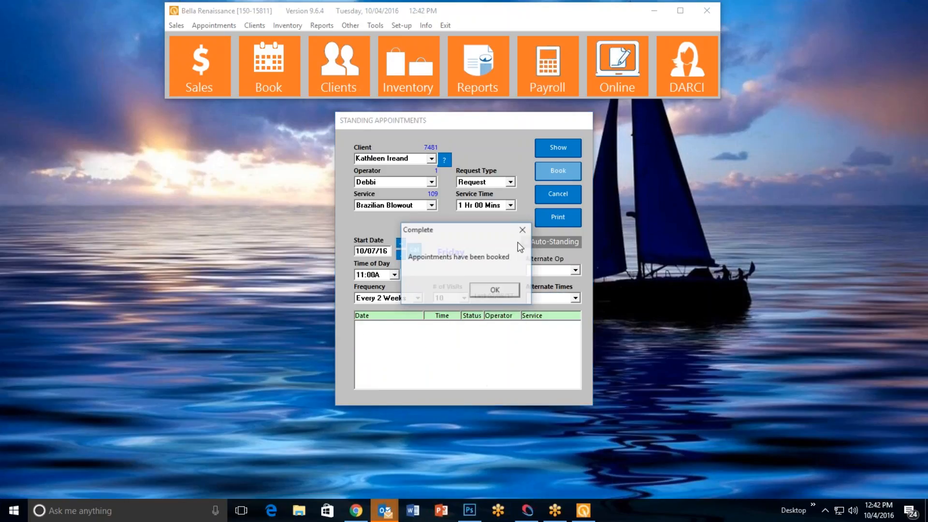
click(496, 291)
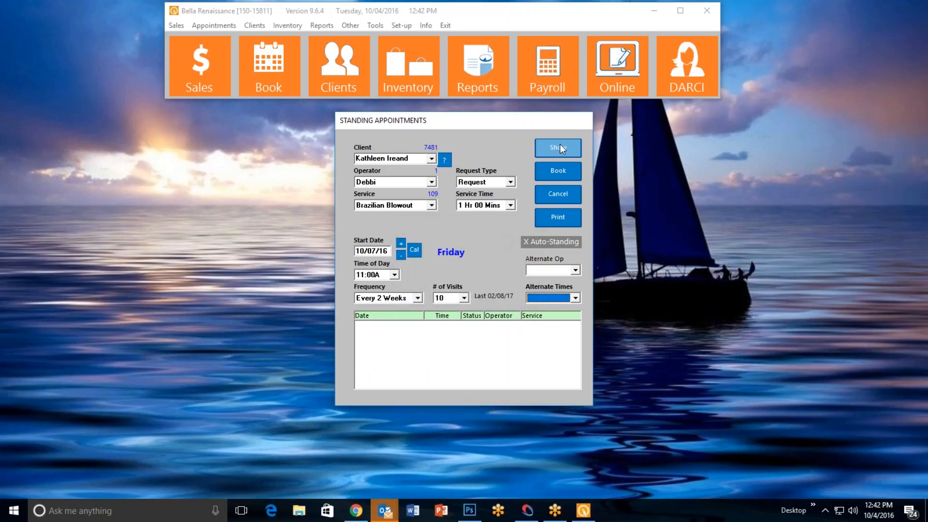
click(558, 194)
Open the appointment book and go to Friday, October 7, 2016
click(290, 90)
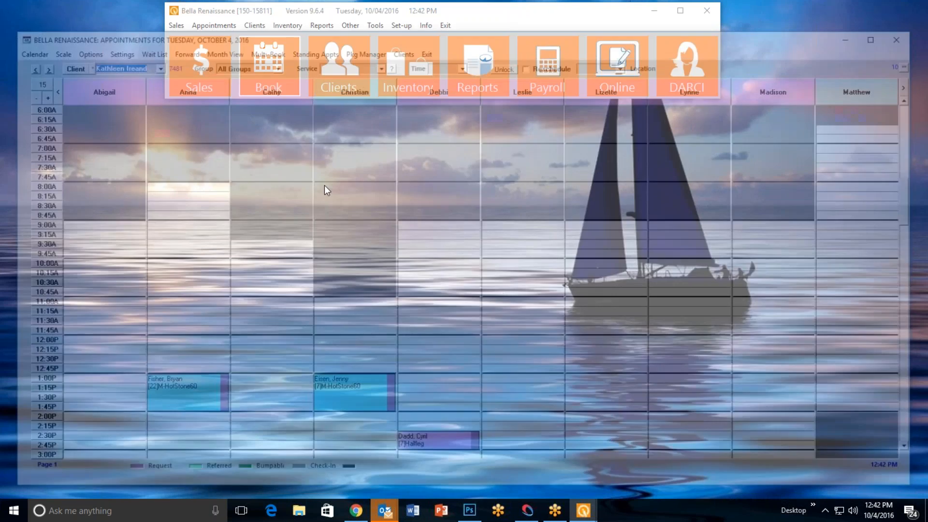
click(36, 64)
click(36, 64)
click(36, 64)
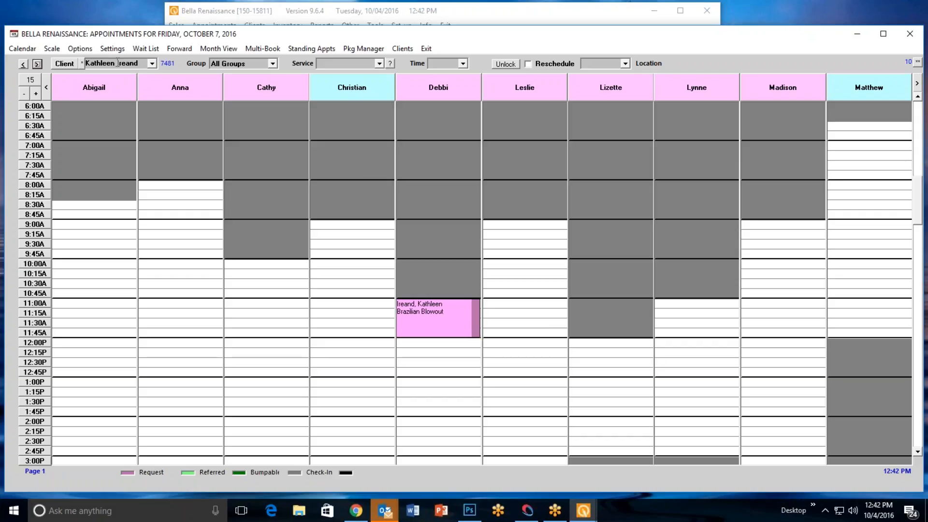
Review the client's appointments through the client information of the 11:00A Brazilian Blowout booking, and close both windows
right_click(445, 314)
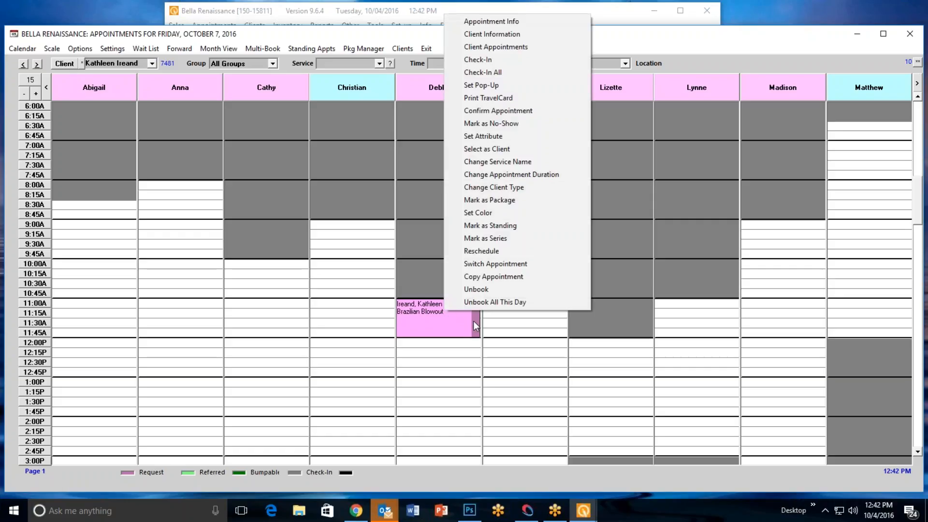
click(531, 33)
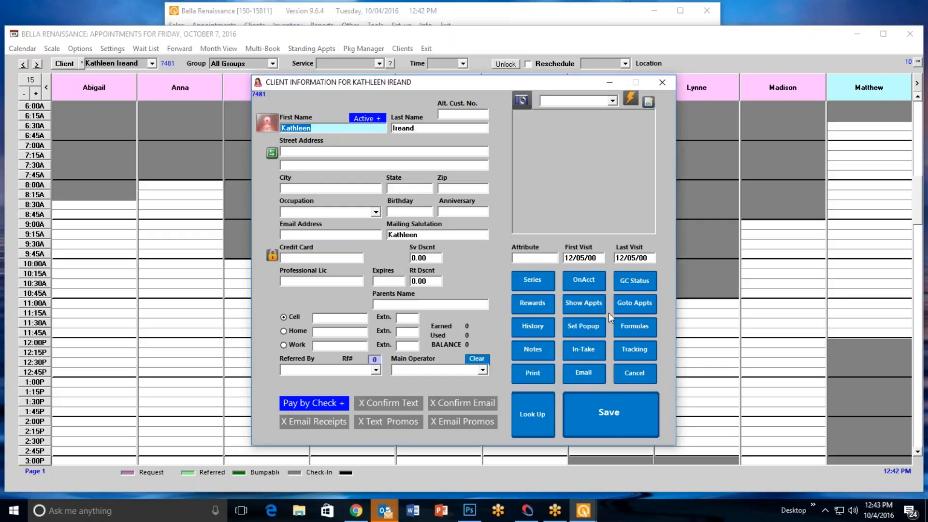
click(589, 305)
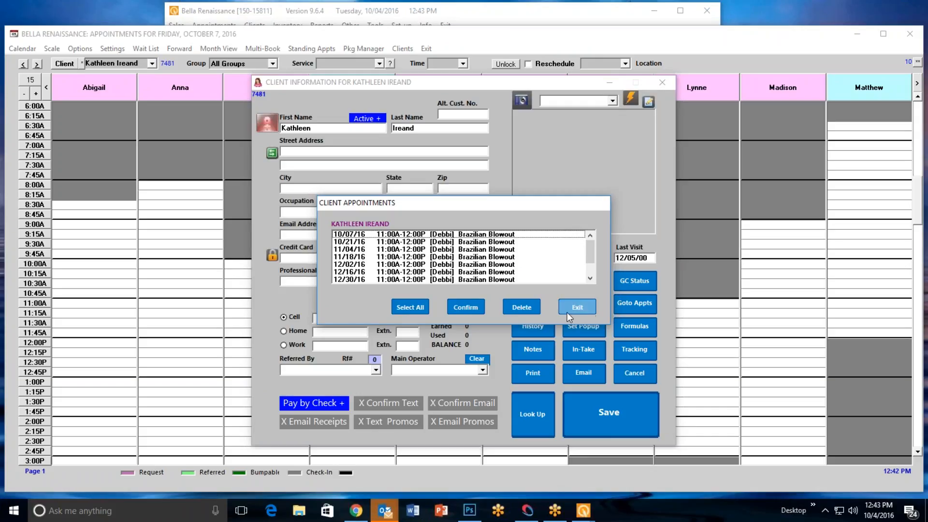
click(579, 308)
click(632, 373)
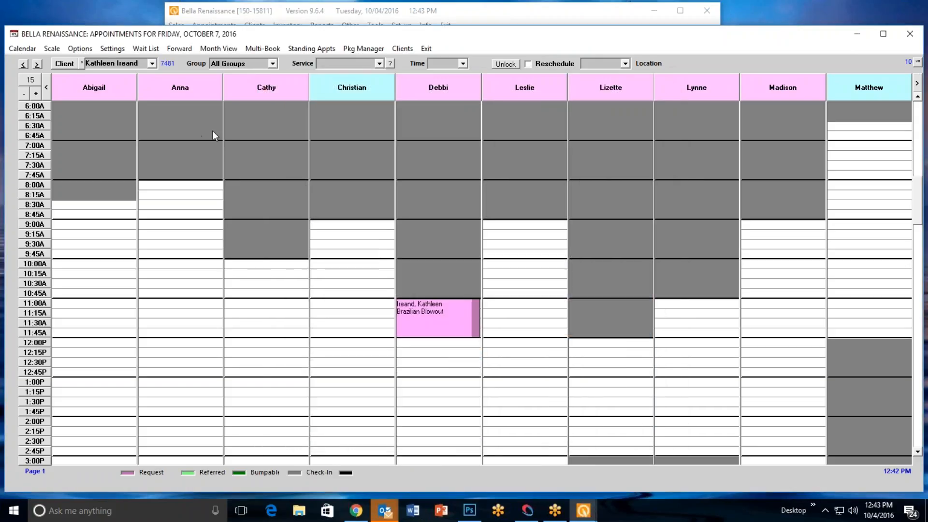
View another date in the appointment book using its calendar, and exit the book
click(22, 49)
click(464, 269)
click(527, 219)
mouse_move(425, 320)
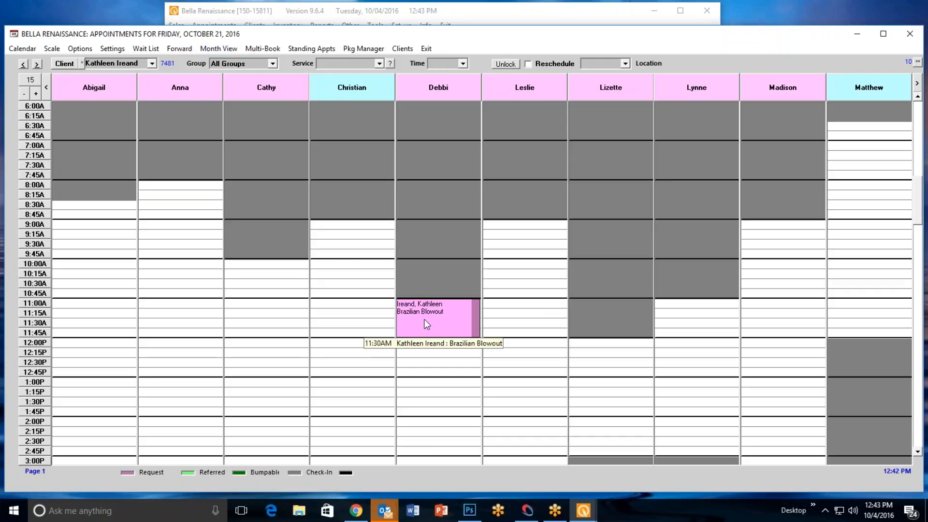
click(427, 48)
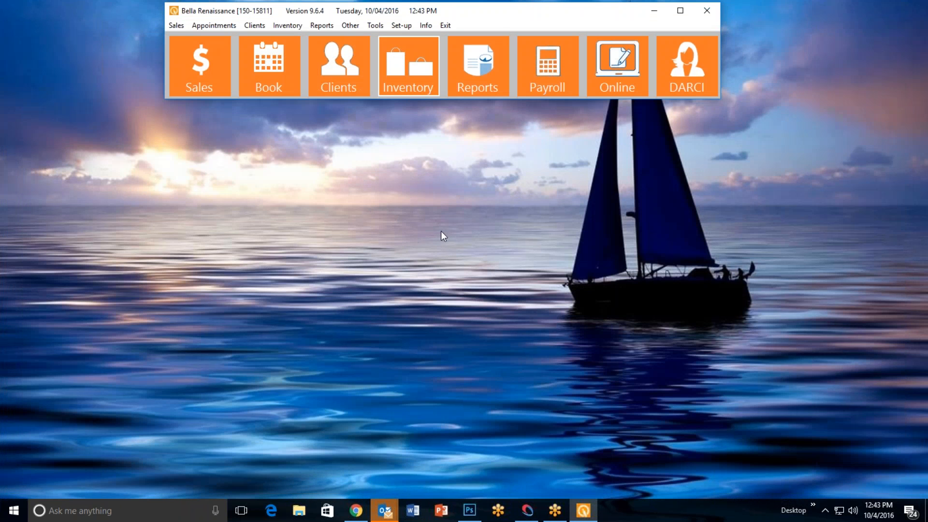
Open the Standing Appointments form, look at its Auto-Standing option, and close the form
click(200, 25)
click(257, 90)
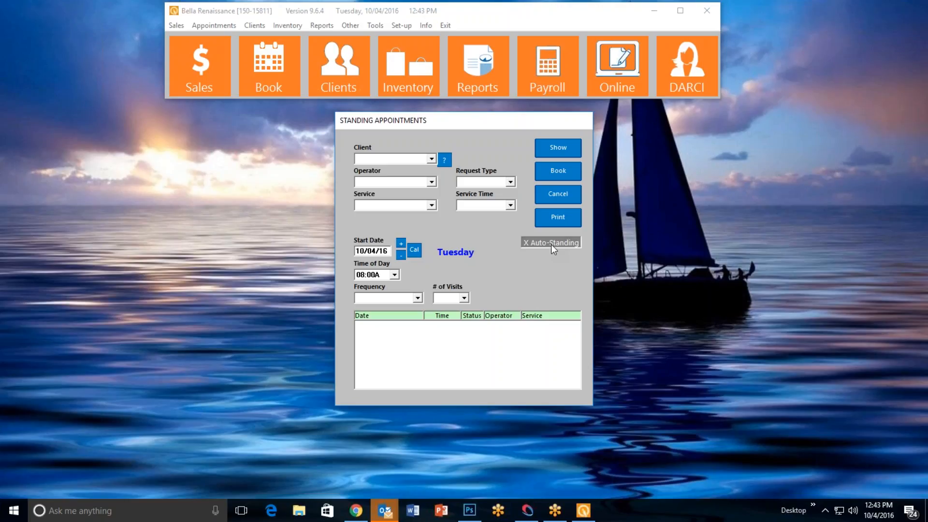
click(561, 193)
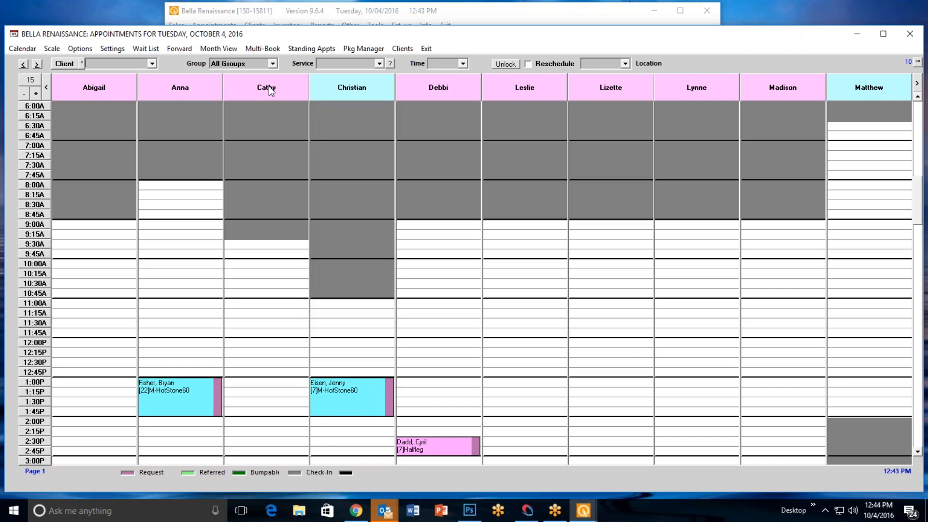
Search in Multi-Book for Princesses Day package openings on 10/05/16 with a start time of 09:30A
click(262, 48)
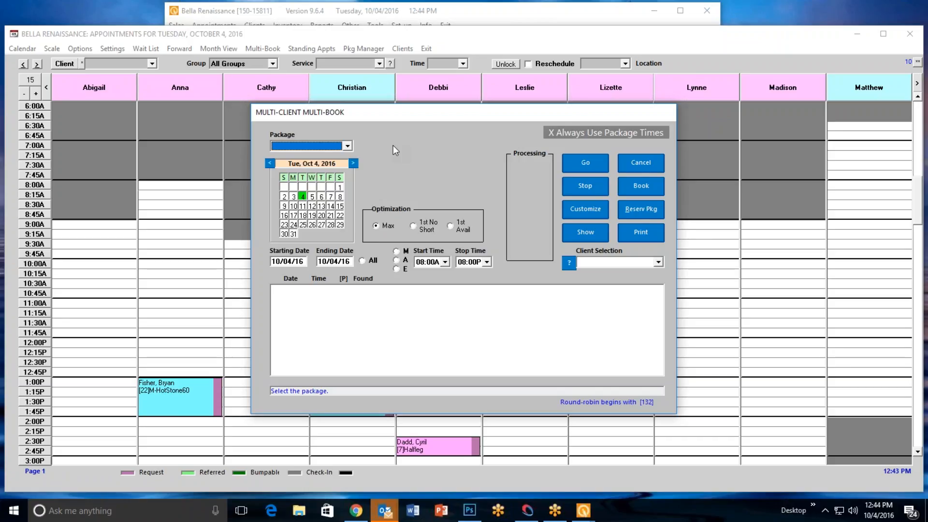
click(348, 147)
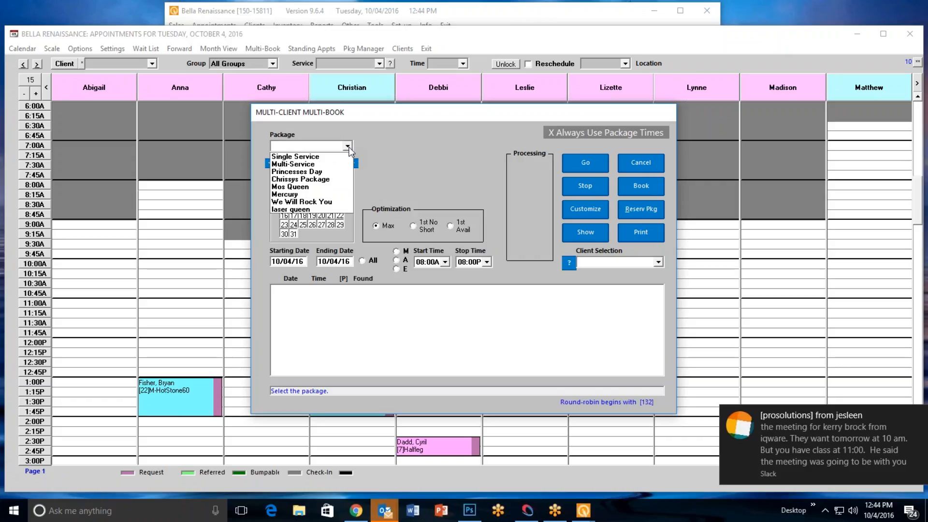
click(330, 172)
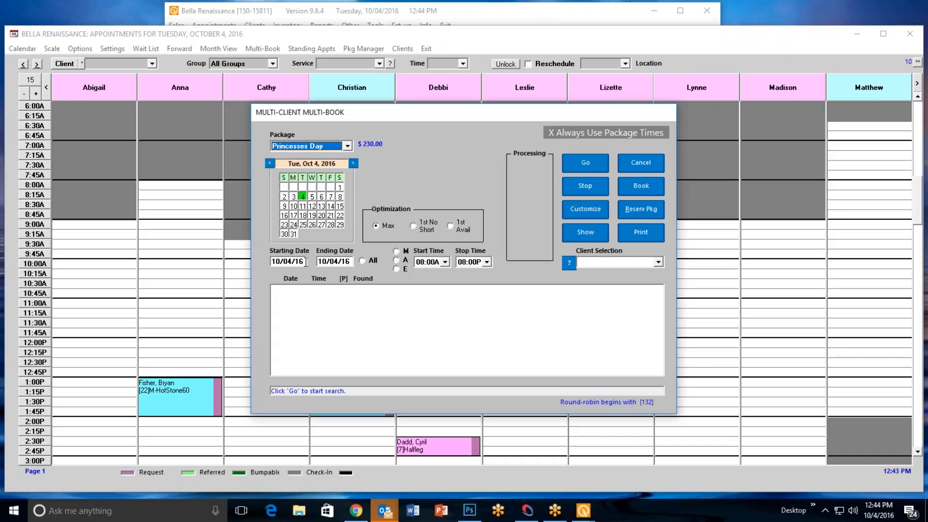
click(312, 197)
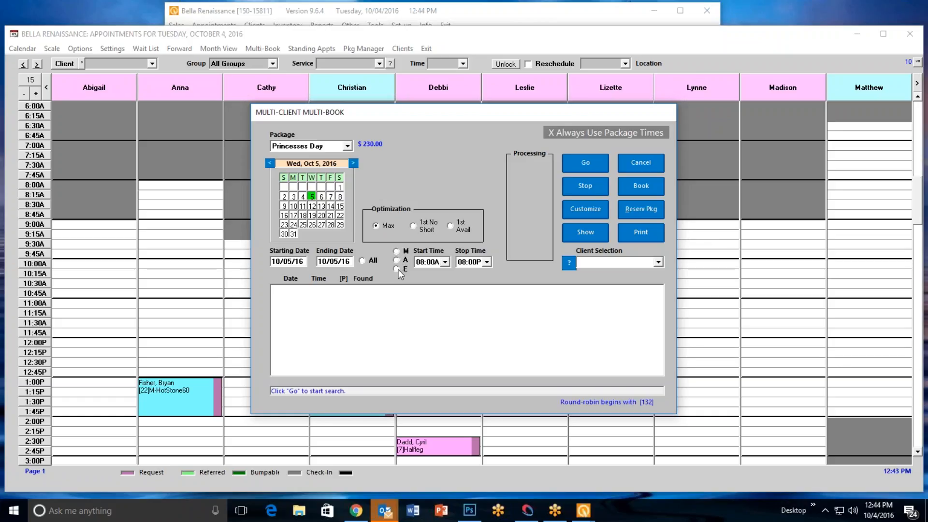
click(445, 262)
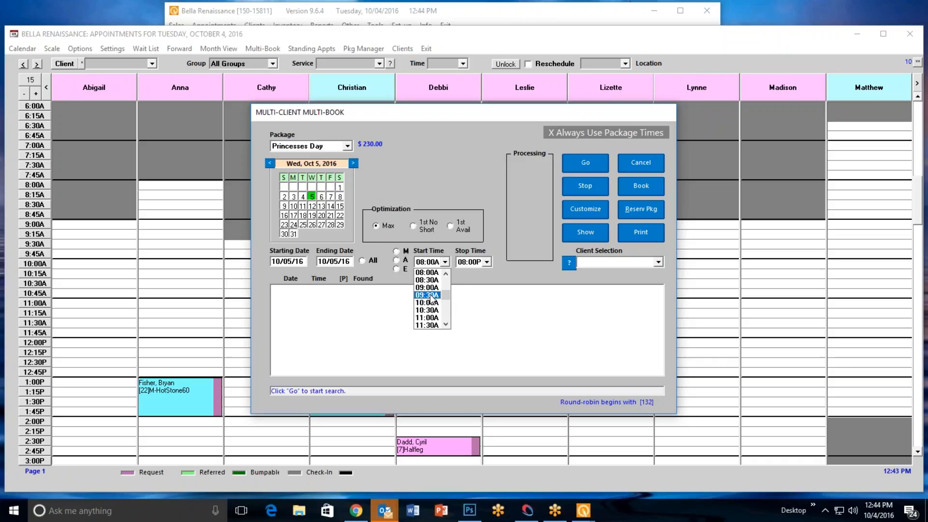
click(432, 296)
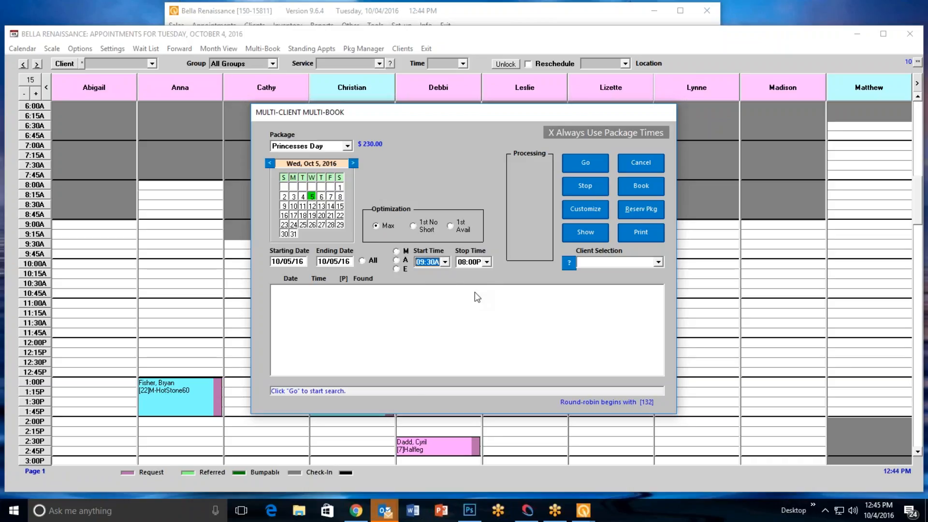
click(583, 164)
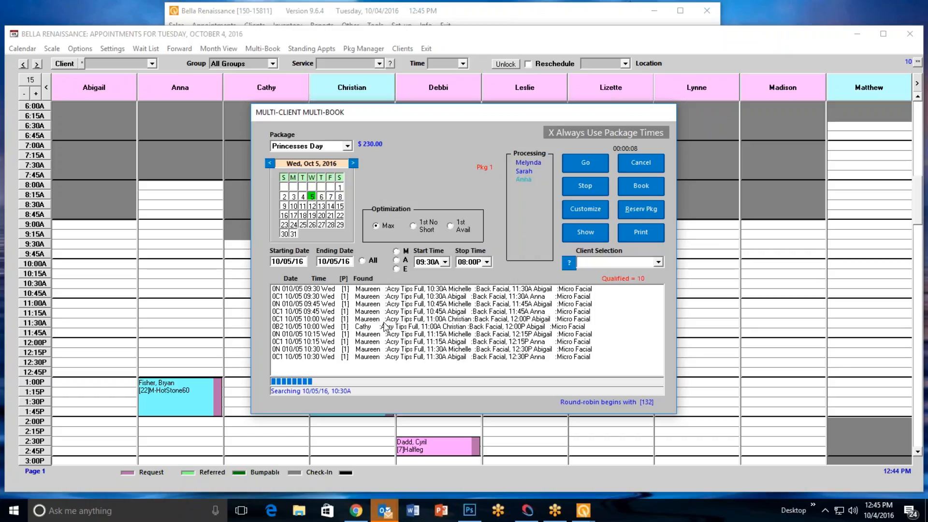
Stop the opening search, select the 10:30 Wednesday option, and view its appointment detail
click(366, 328)
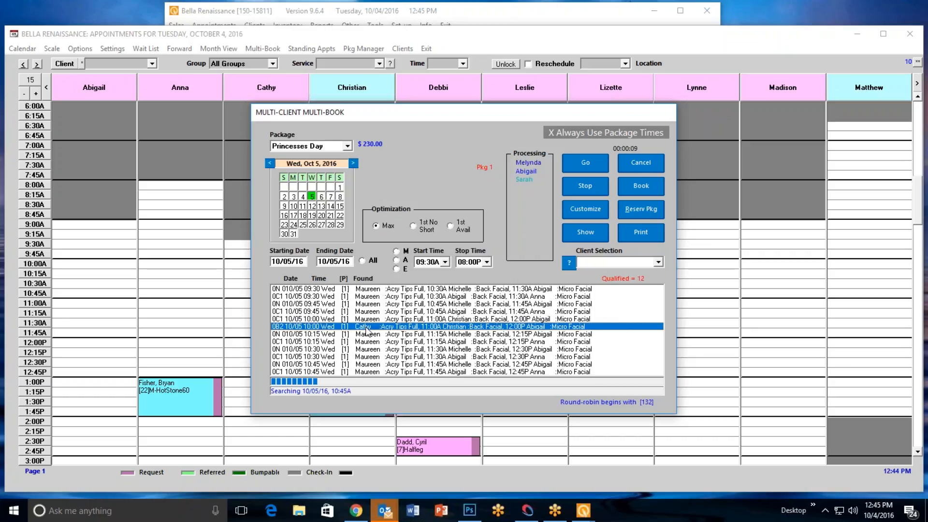
click(585, 188)
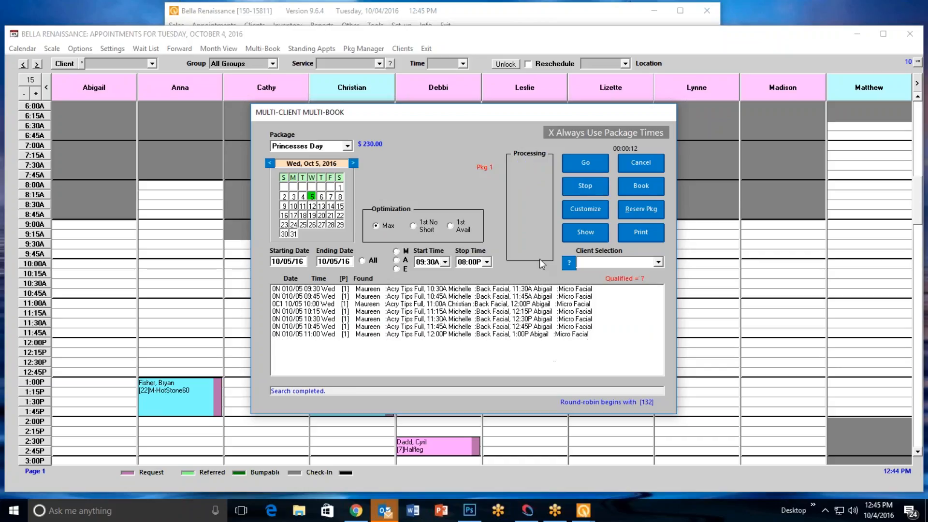
click(377, 320)
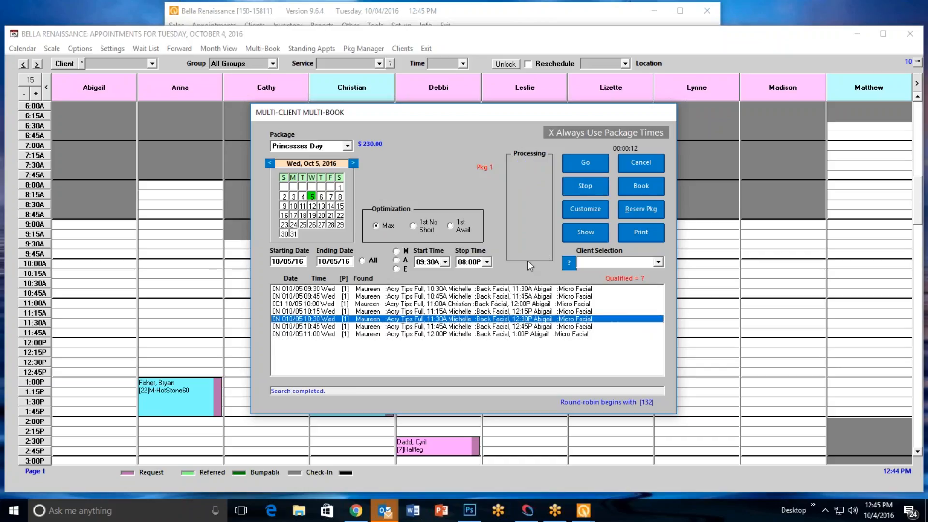
click(582, 234)
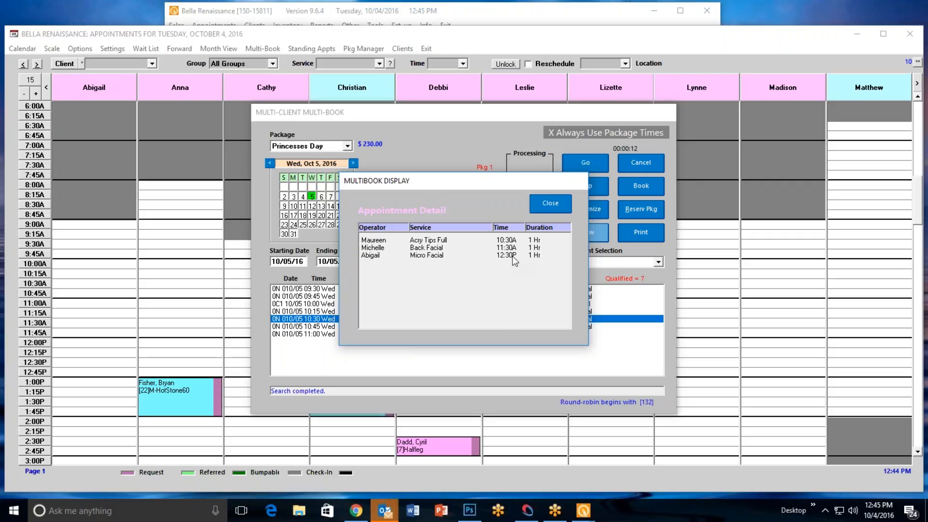
click(550, 204)
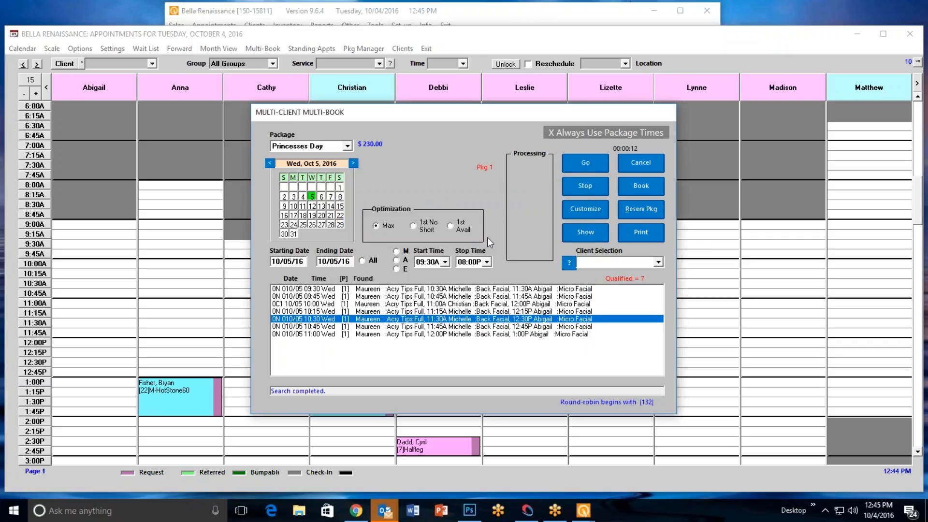
Book the selected package opening for a client, using the *Herbal room and +Micro1 equipment for the Micro Facial
click(569, 263)
click(376, 252)
click(443, 231)
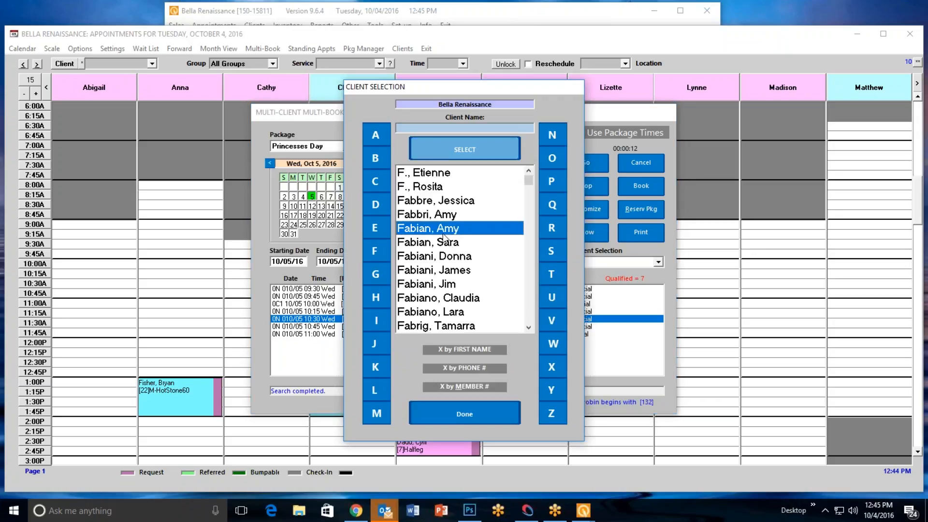
click(443, 232)
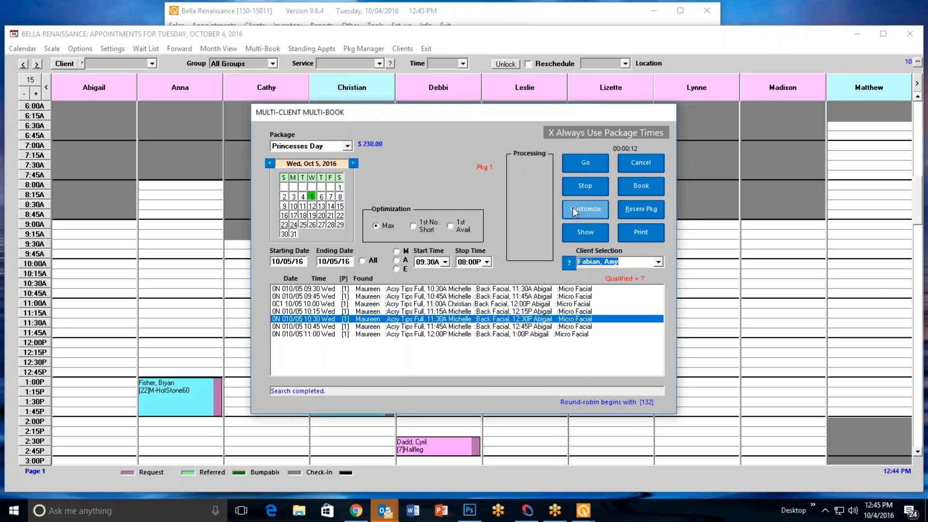
click(643, 194)
click(456, 272)
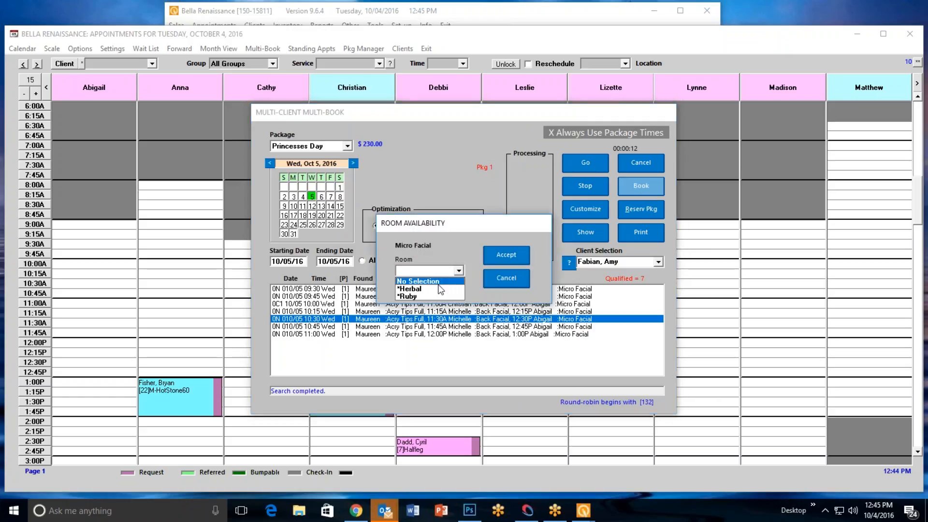
click(444, 288)
click(506, 255)
click(459, 271)
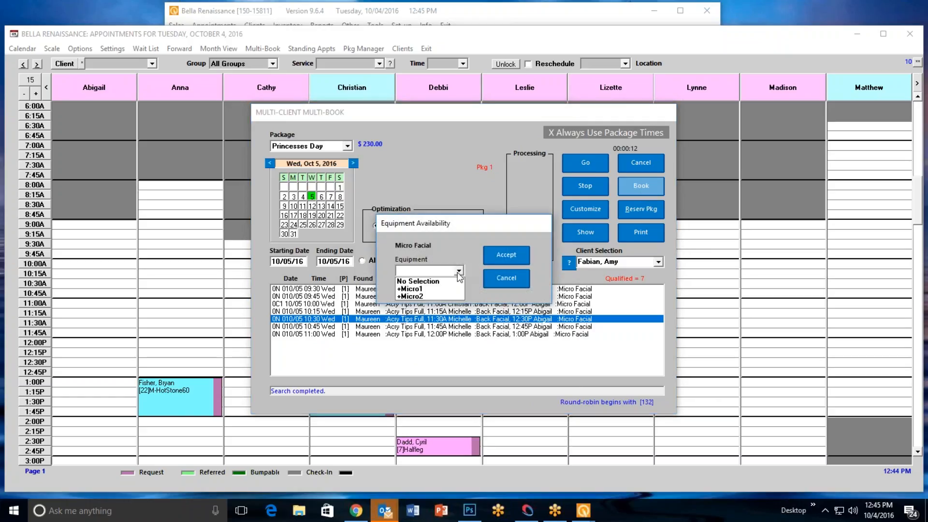
click(443, 289)
click(506, 257)
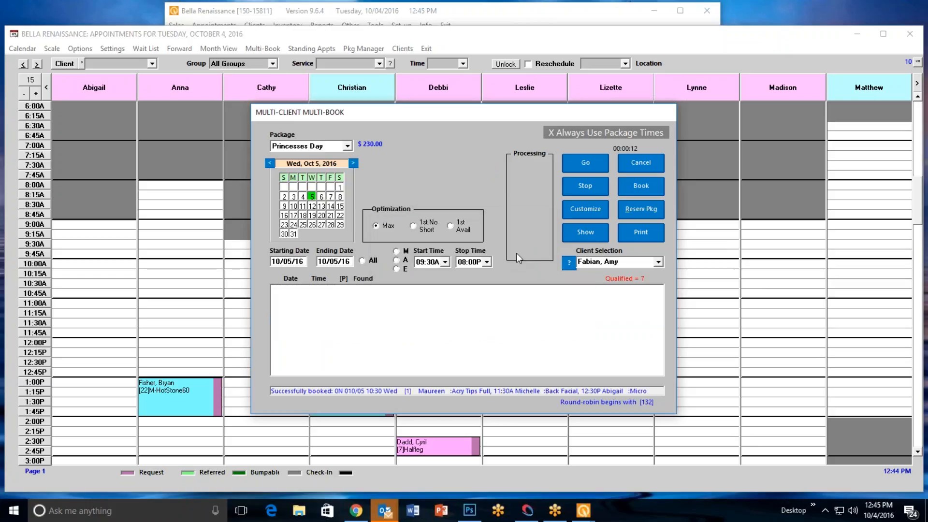
Close the multi-book form and view the October 5, 2016 appointment book with 15 columns
click(640, 163)
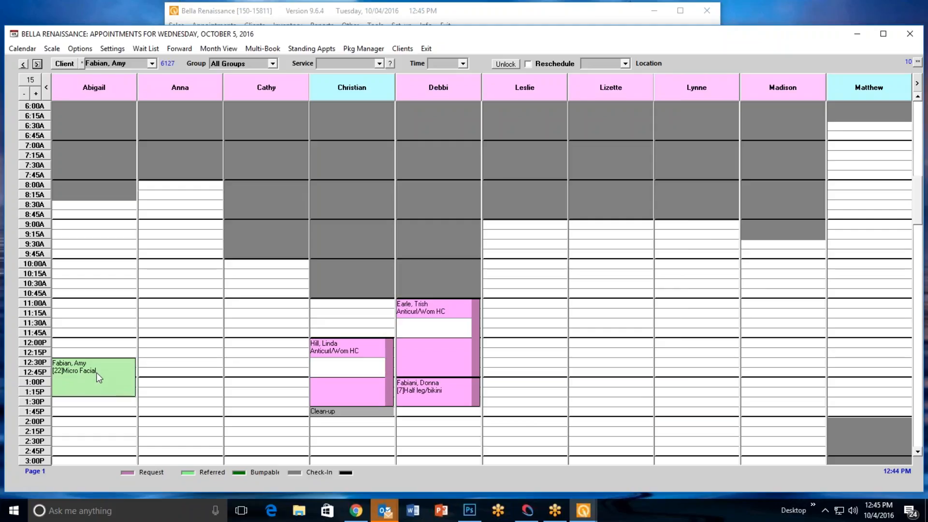
click(37, 95)
click(36, 94)
click(36, 95)
click(36, 95)
click(36, 94)
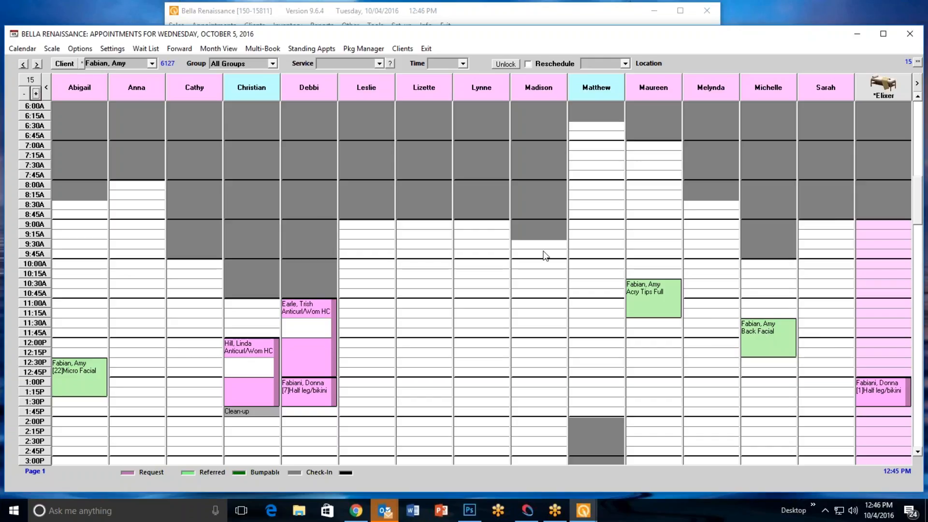
Start a Multi-Service booking in Multi-Book and add a 1:00 Acrylic Overlay with a specific operator as the first service
click(263, 49)
click(347, 146)
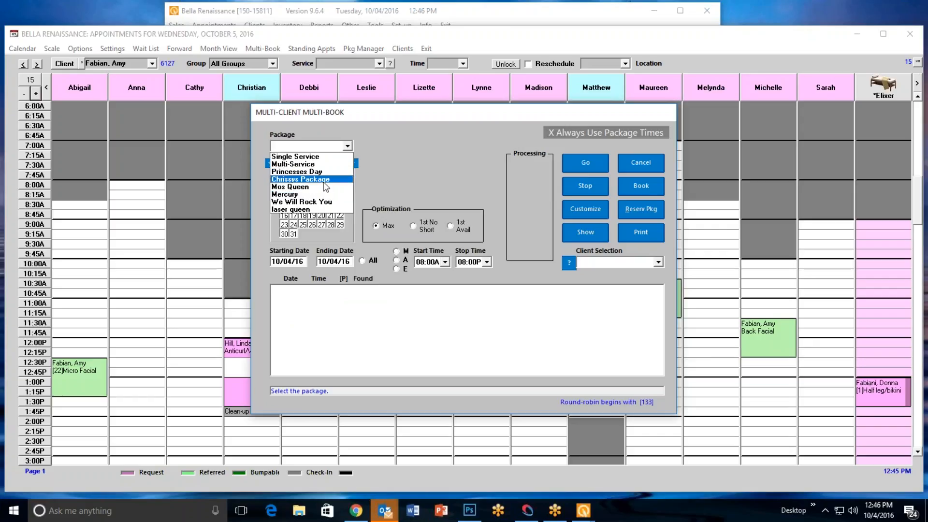
click(309, 164)
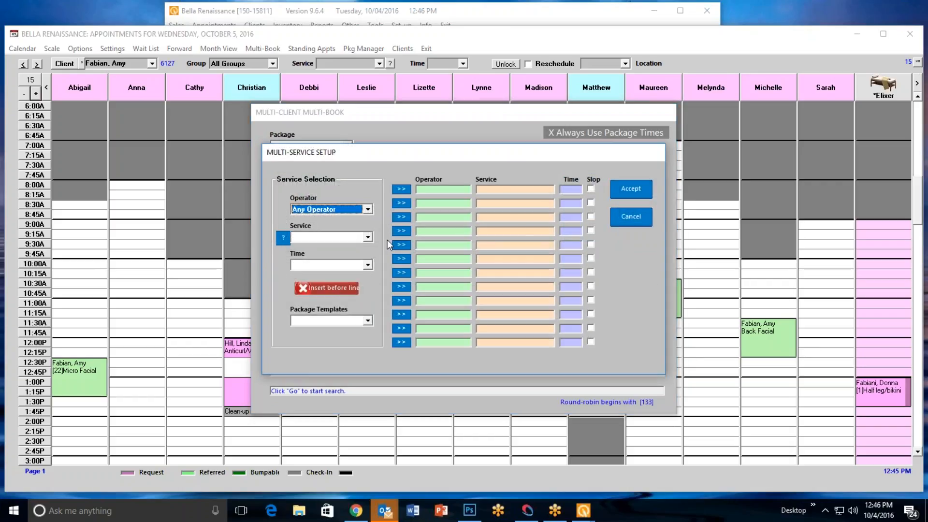
click(368, 209)
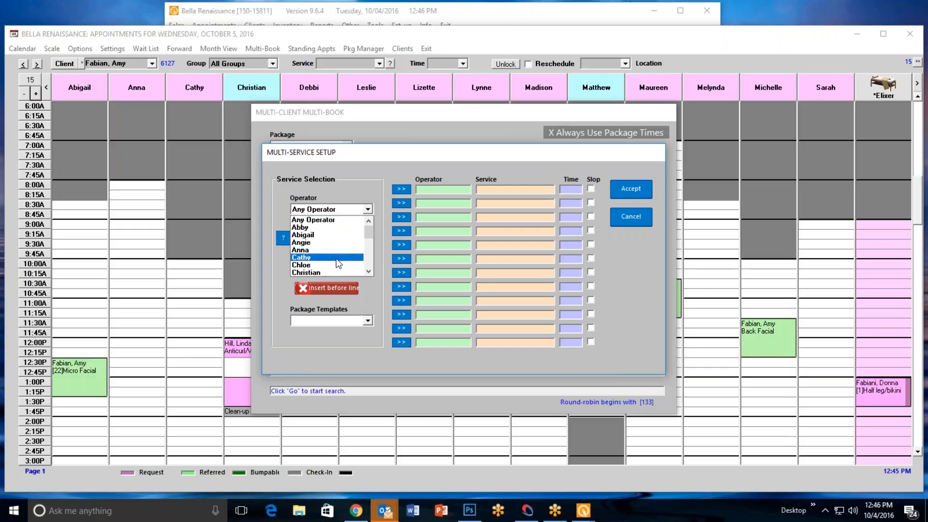
click(336, 258)
click(367, 237)
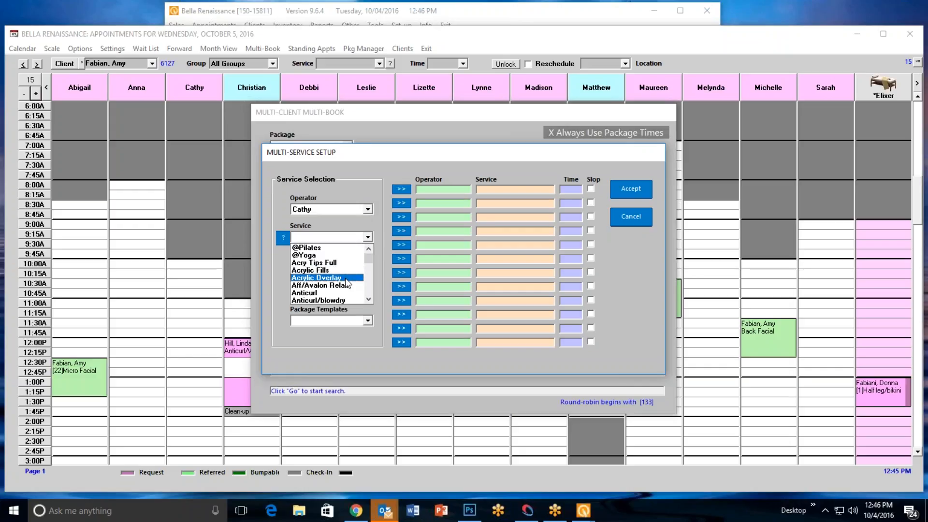
click(347, 278)
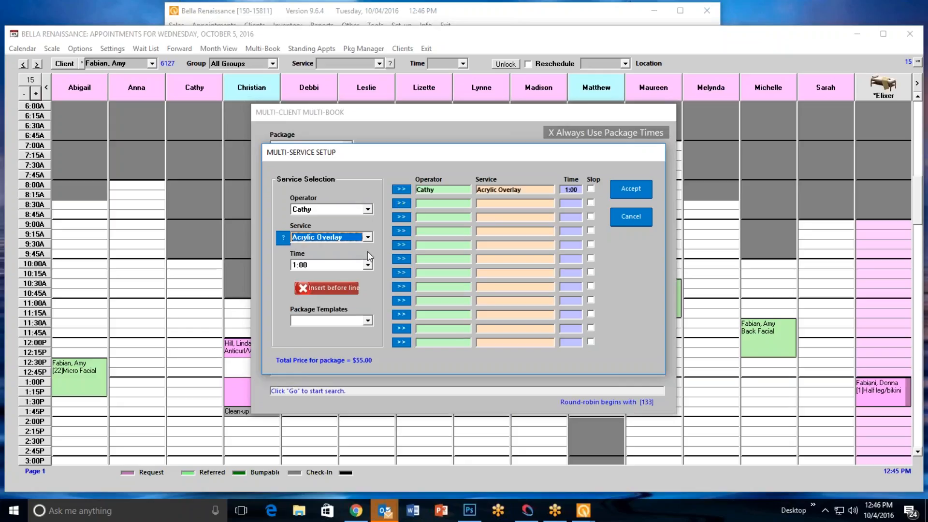
Add a 0:30 30min.MASSAGE with a different operator as the second service
click(369, 210)
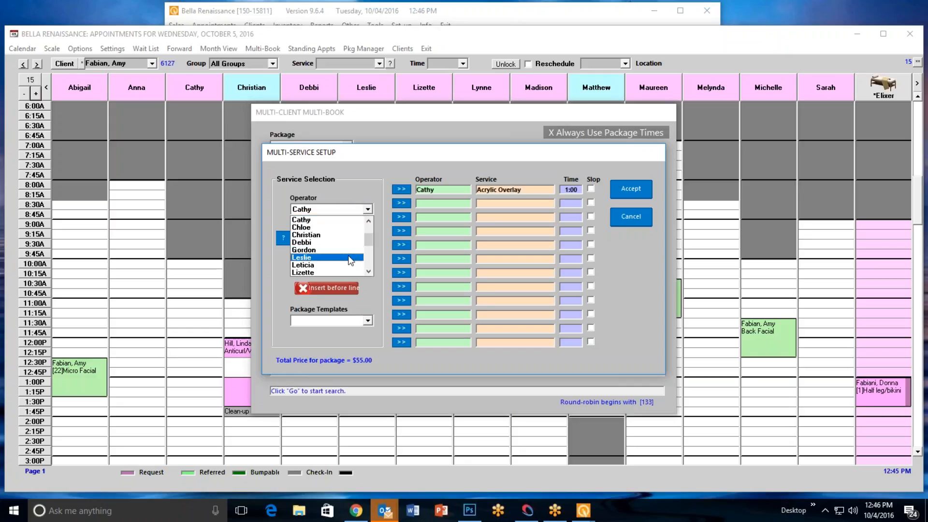
click(345, 248)
click(368, 236)
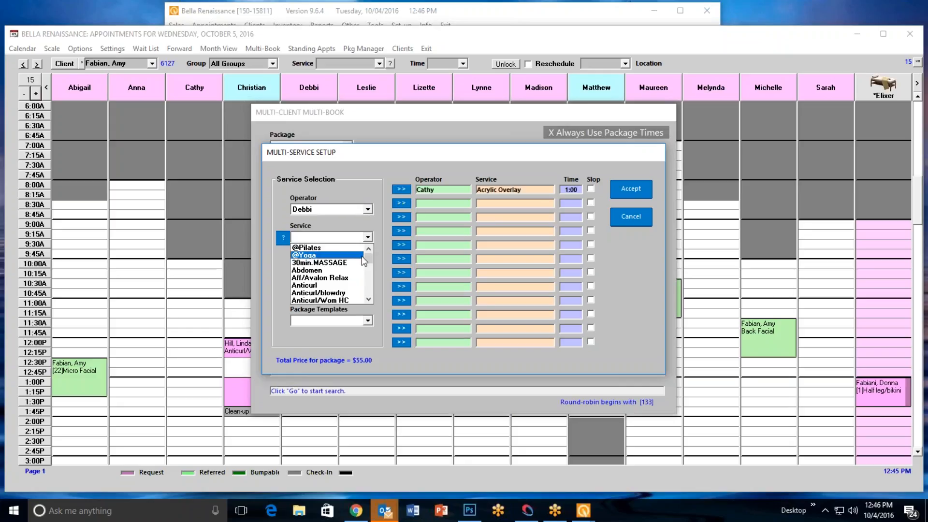
click(359, 264)
click(408, 204)
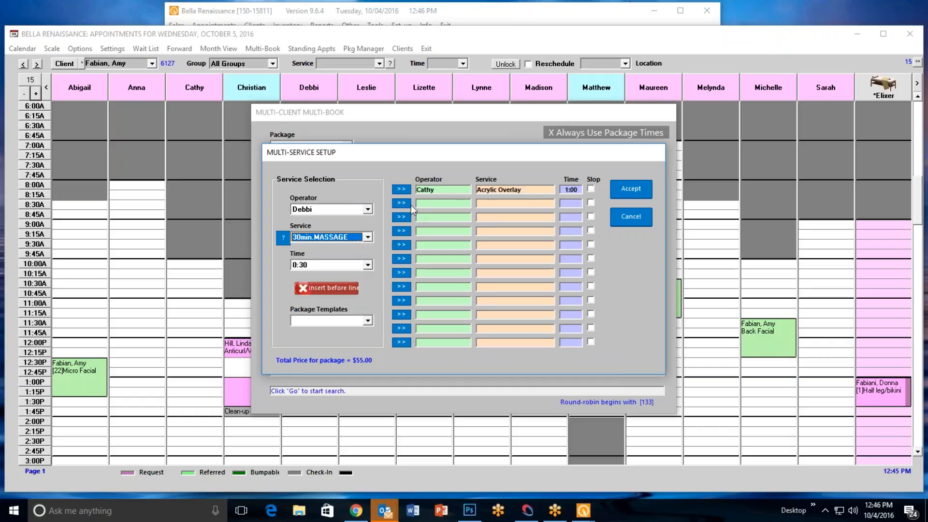
click(370, 236)
scroll(369, 297, down, 2)
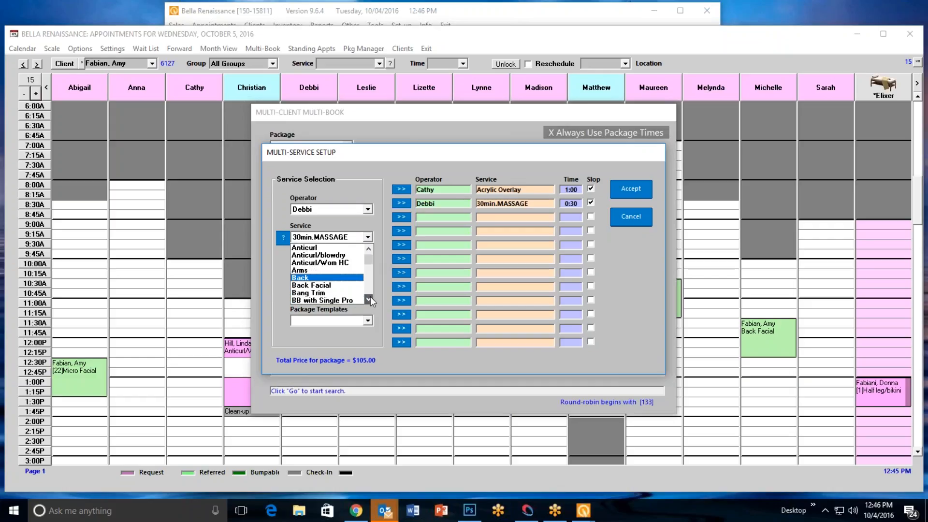
click(342, 269)
Add a 0:30 Botox service with another operator as the third service, and accept the multi-service setup
click(368, 209)
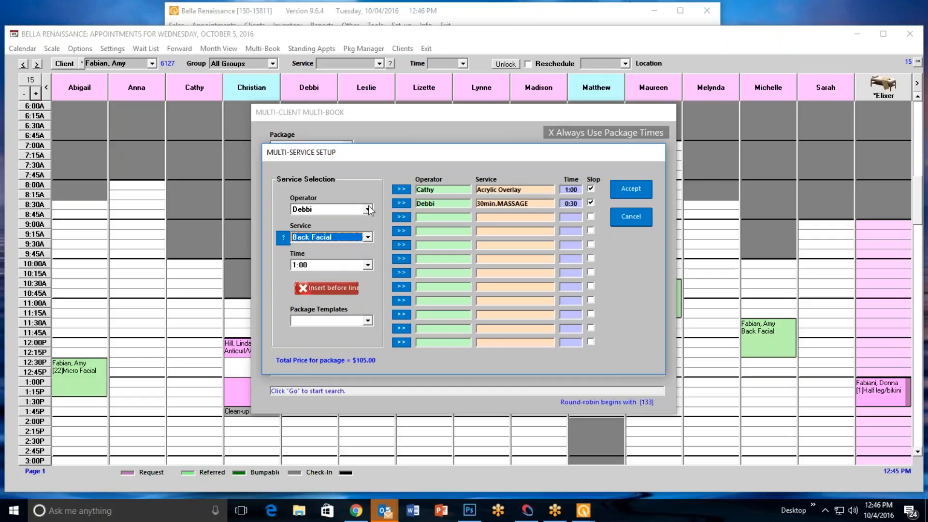
click(333, 272)
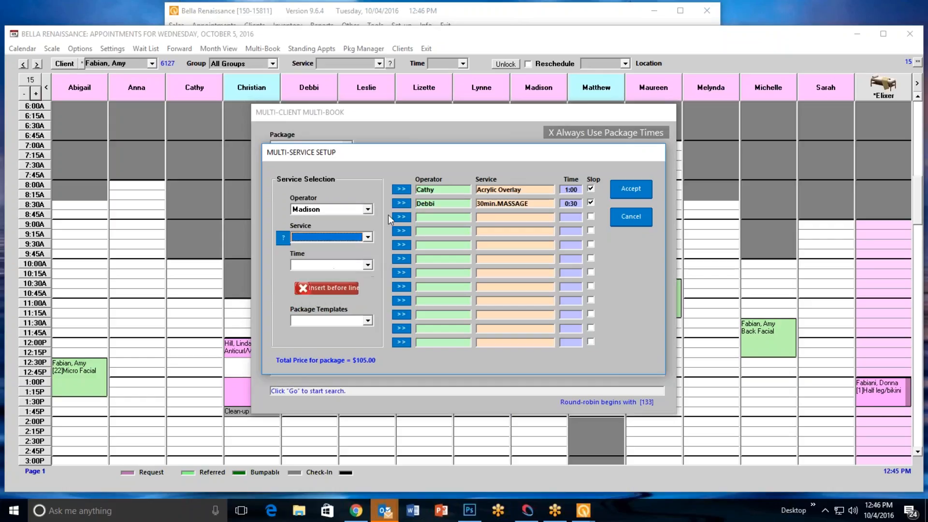
click(368, 238)
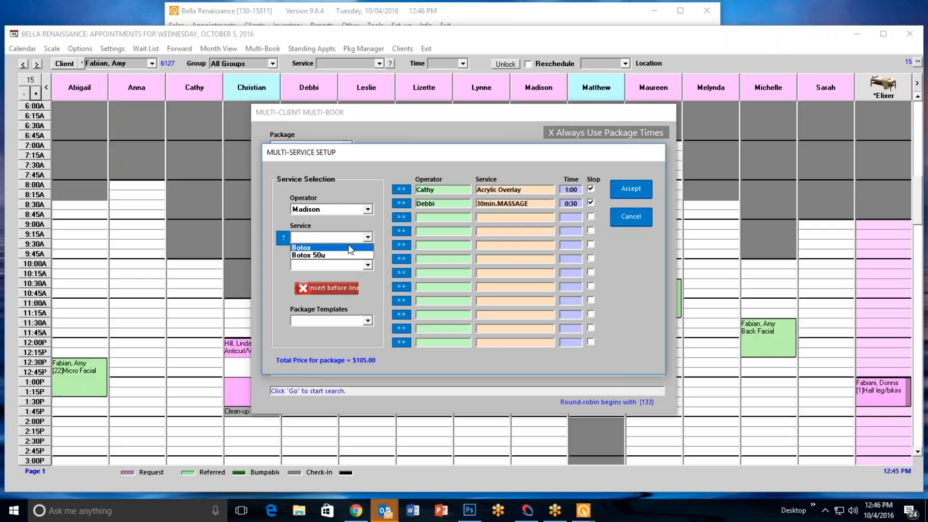
click(349, 247)
click(407, 218)
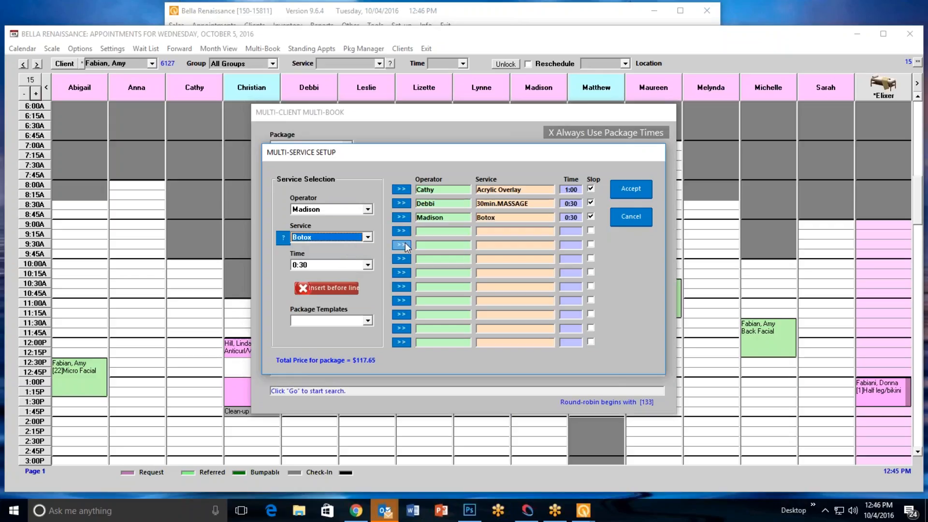
click(631, 188)
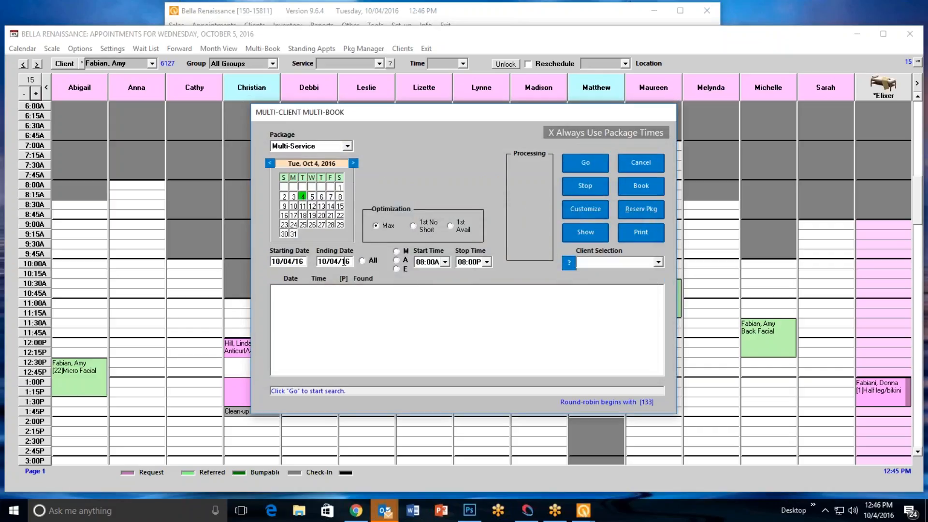
Search for available multi-service times on October 4, 2016, and view the appointment detail of the 11:00 option
click(585, 169)
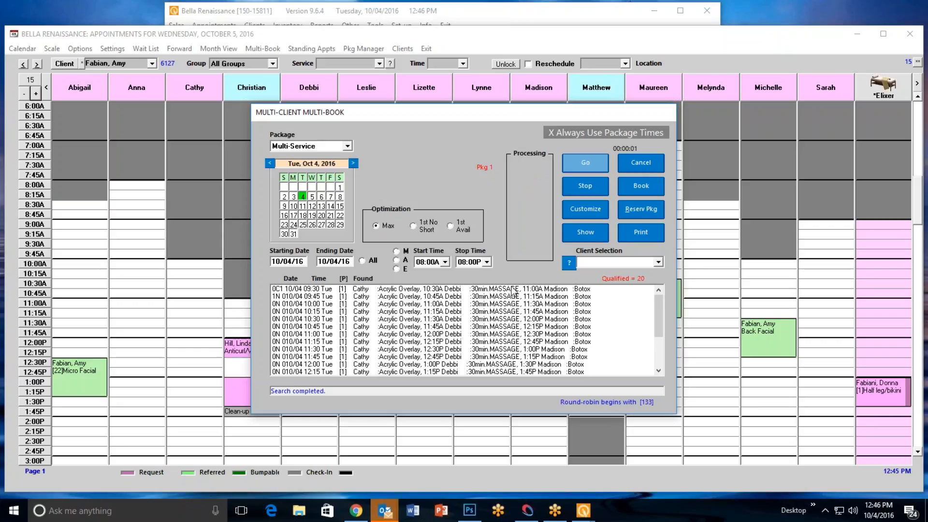
click(395, 336)
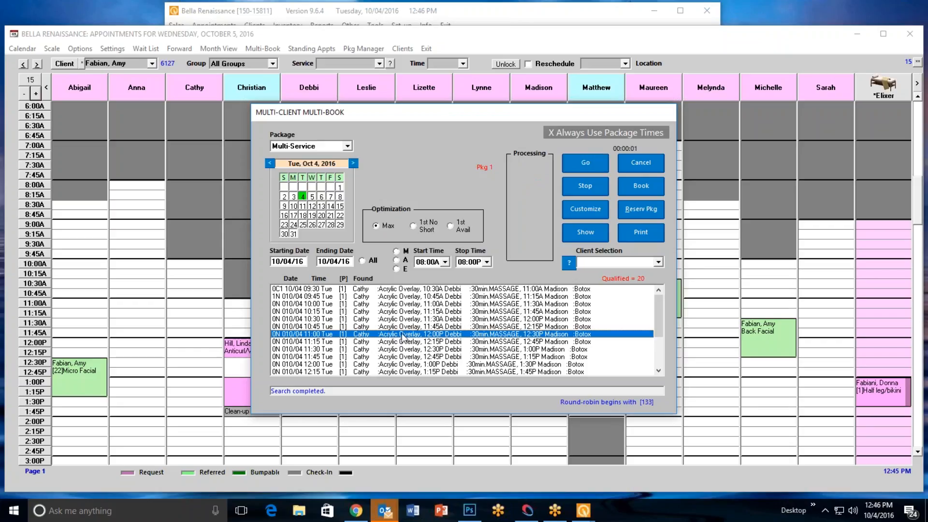
click(577, 229)
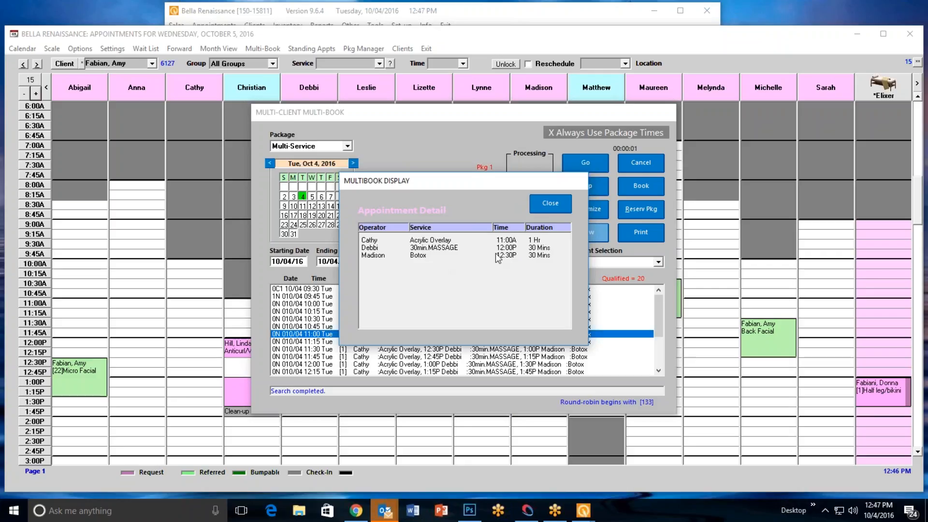
click(541, 206)
Book the 11:00 multi-service option for an existing client filed under D, and show the October 4, 2016 appointment book
click(641, 191)
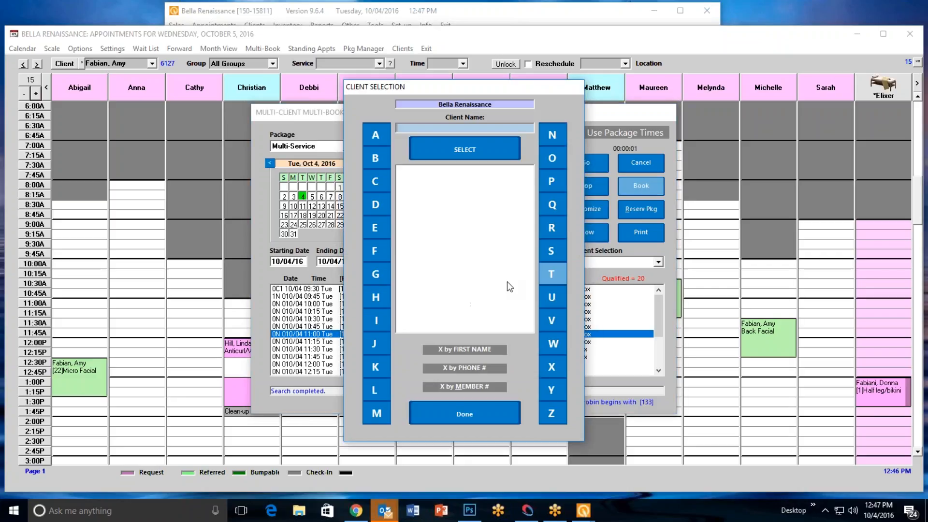
click(376, 205)
double_click(454, 285)
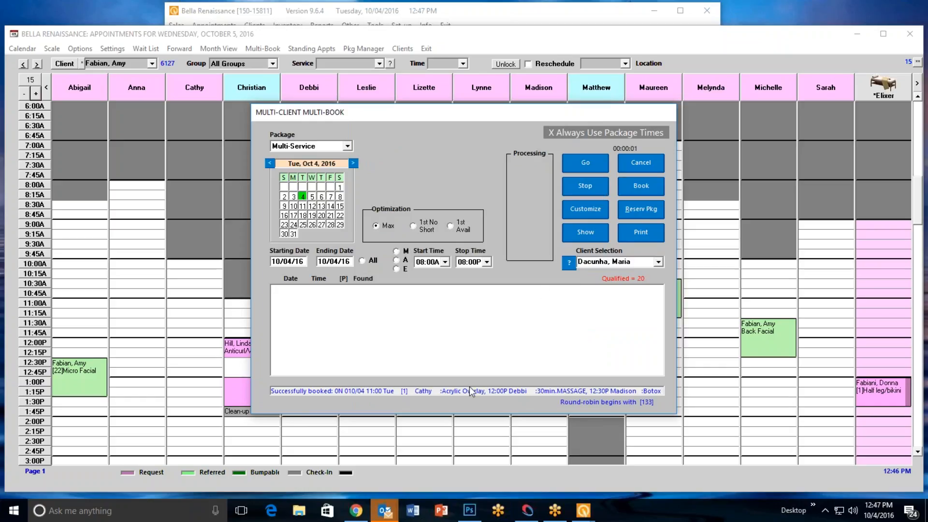
click(640, 162)
click(23, 64)
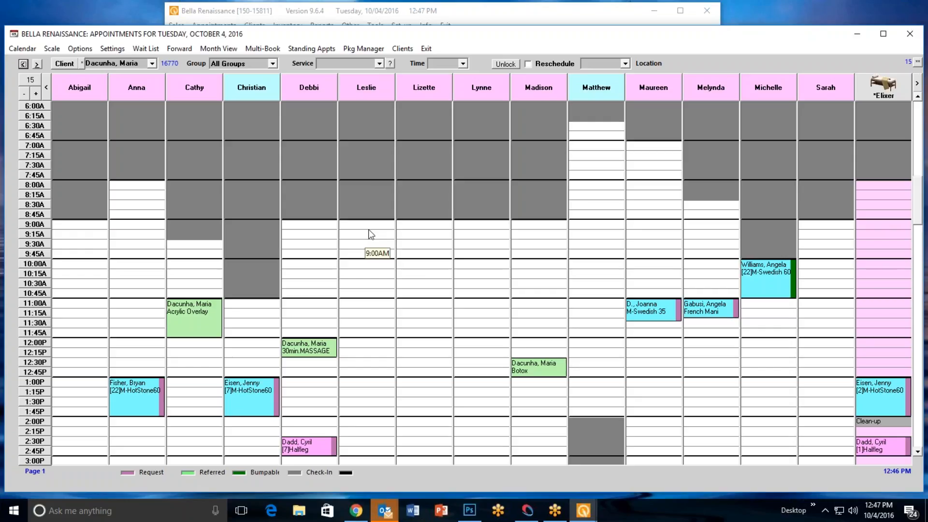
View the appointment information of the 11:00 Acrylic Overlay appointment and close it
right_click(216, 301)
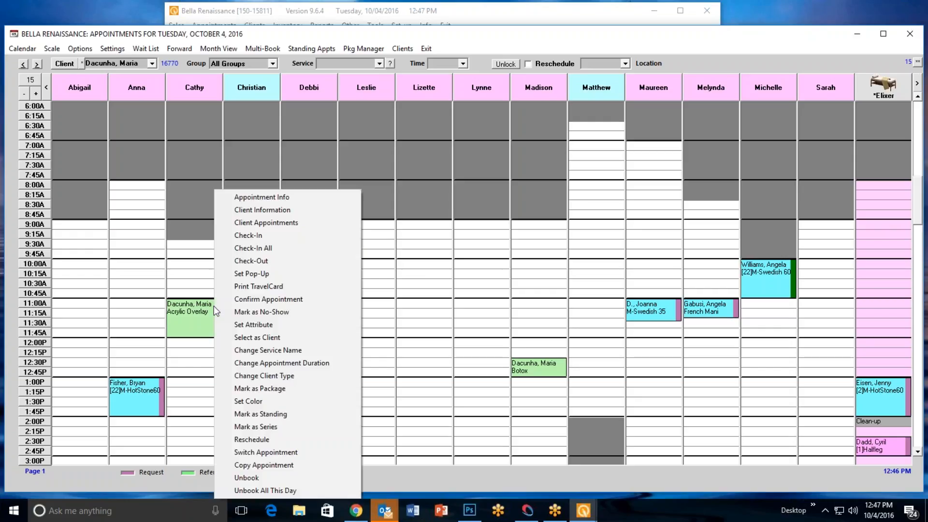
click(309, 198)
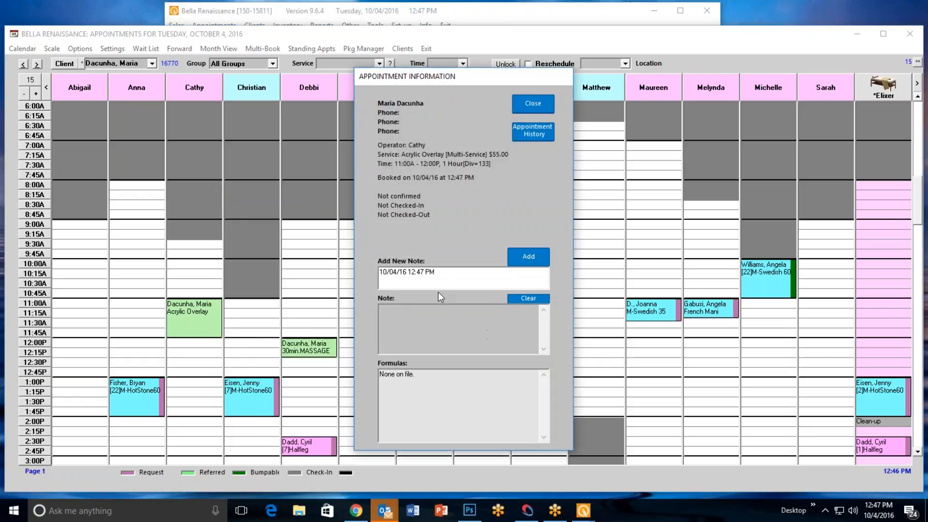
click(528, 99)
Check in the client for the 11:00 Acrylic Overlay appointment, acknowledging the late arrival notice
right_click(199, 315)
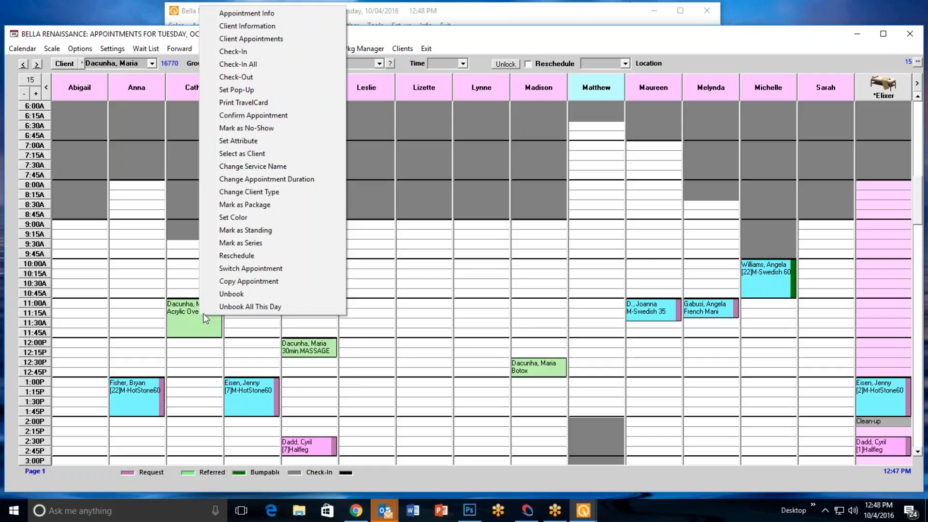
click(255, 52)
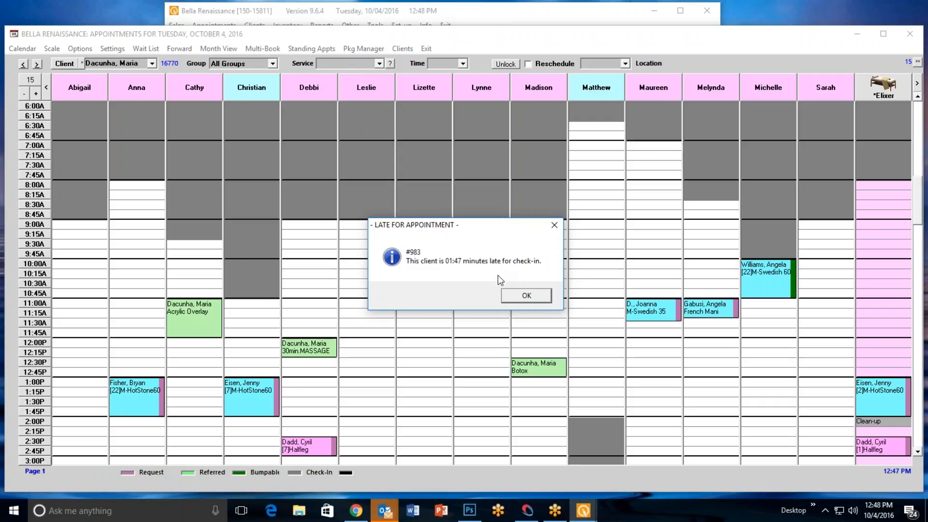
click(527, 296)
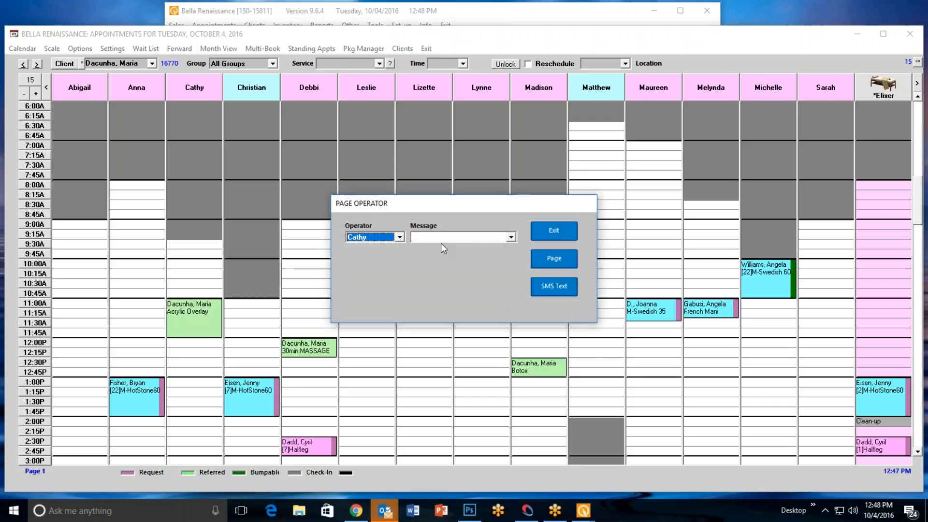
Write a custom SMS-only message telling the operator that the client is here, and exit paging without sending it
click(511, 237)
click(484, 247)
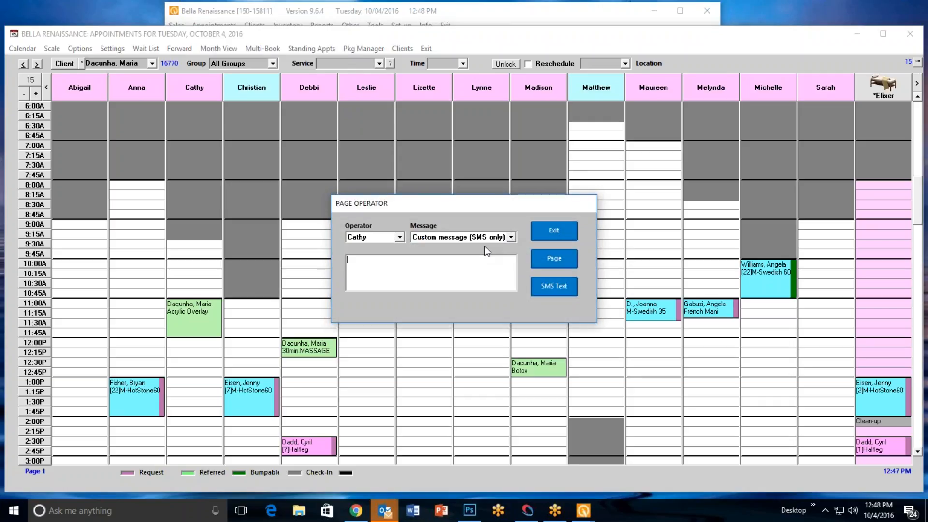
click(424, 275)
text(Cathy your client Maria is here)
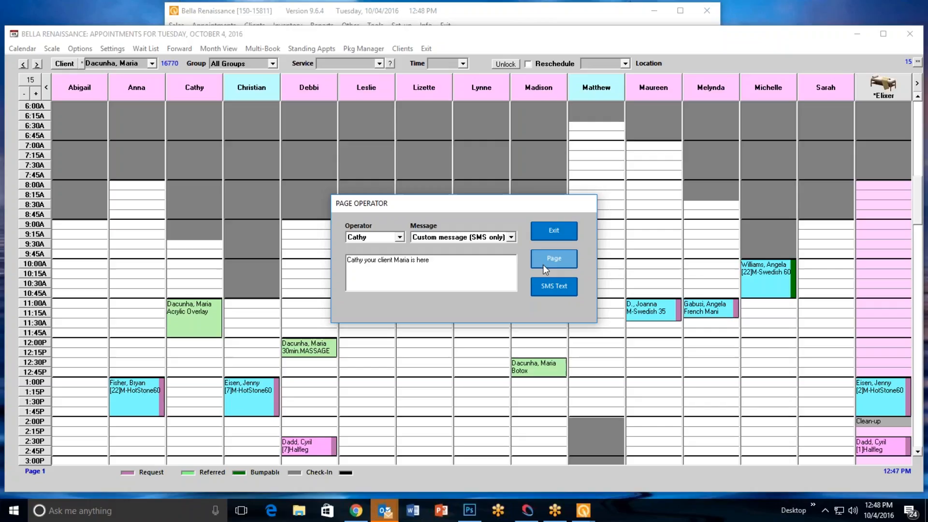
click(553, 233)
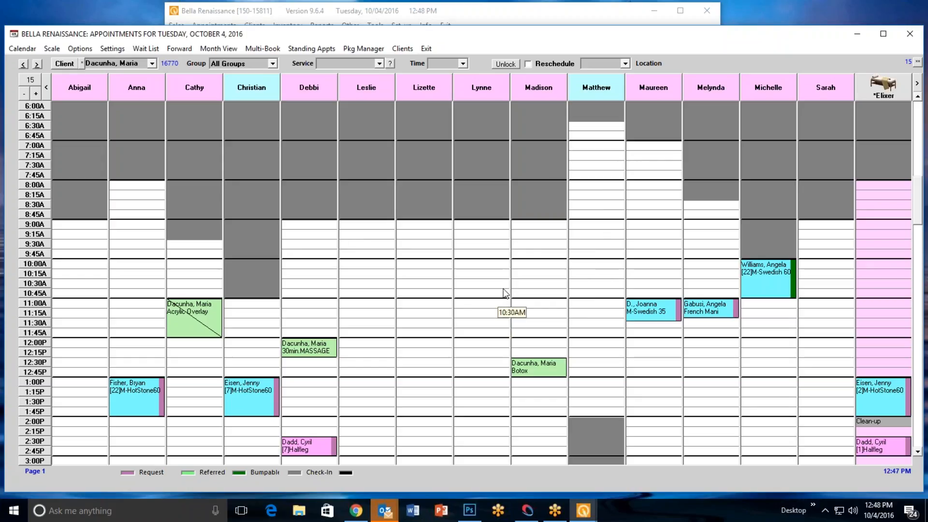
Open the 10:00 M-Swedish 60 appointment for check-out from the appointment book, and clear the sale
right_click(772, 271)
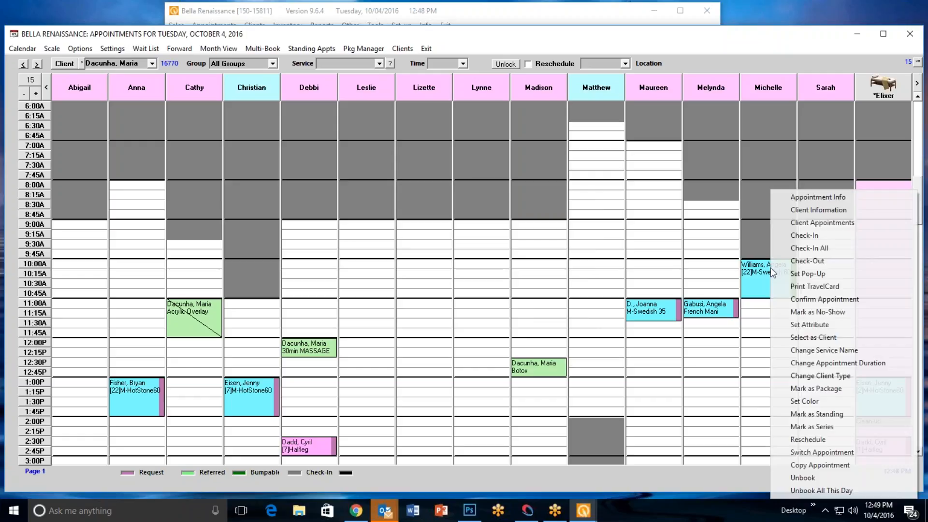
click(814, 261)
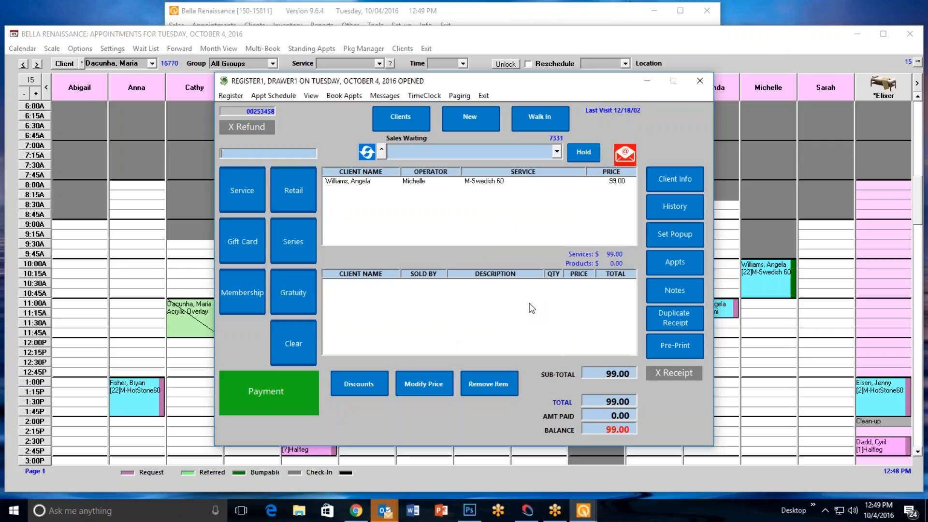
click(293, 340)
click(439, 298)
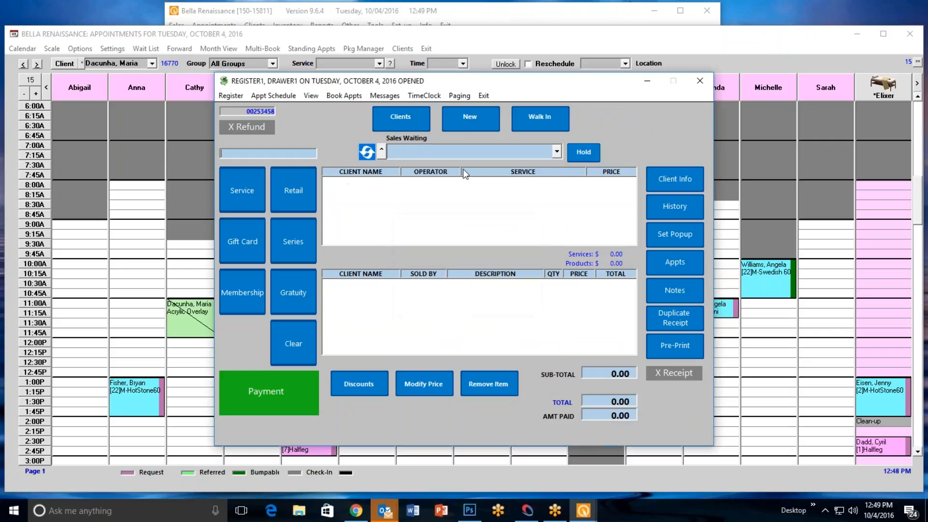
Exit the register and appointment book, and load the M-Swedish 60 client from Sales Waiting in the sales register
click(483, 95)
click(426, 49)
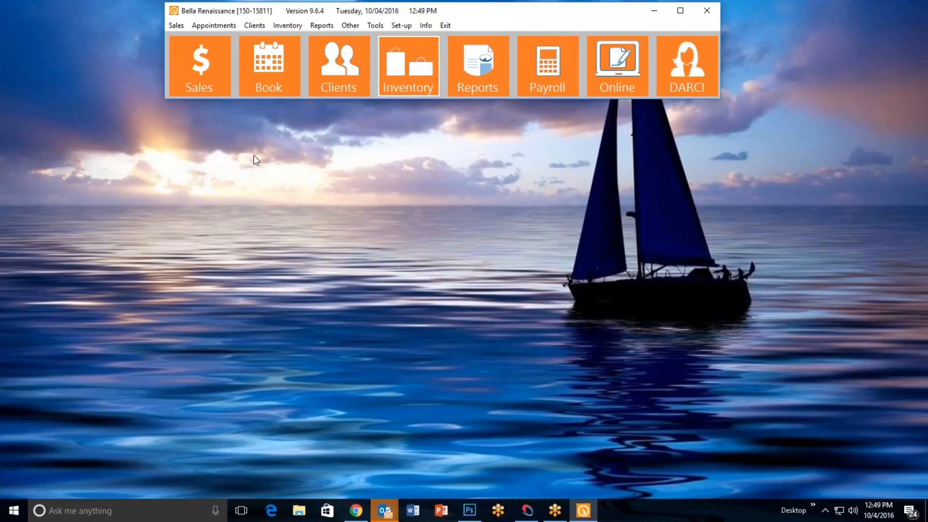
click(203, 84)
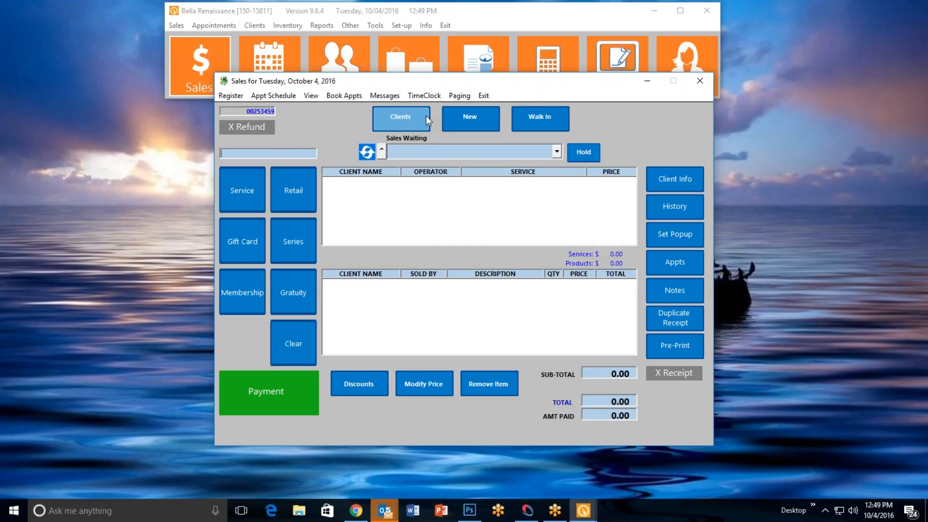
click(559, 153)
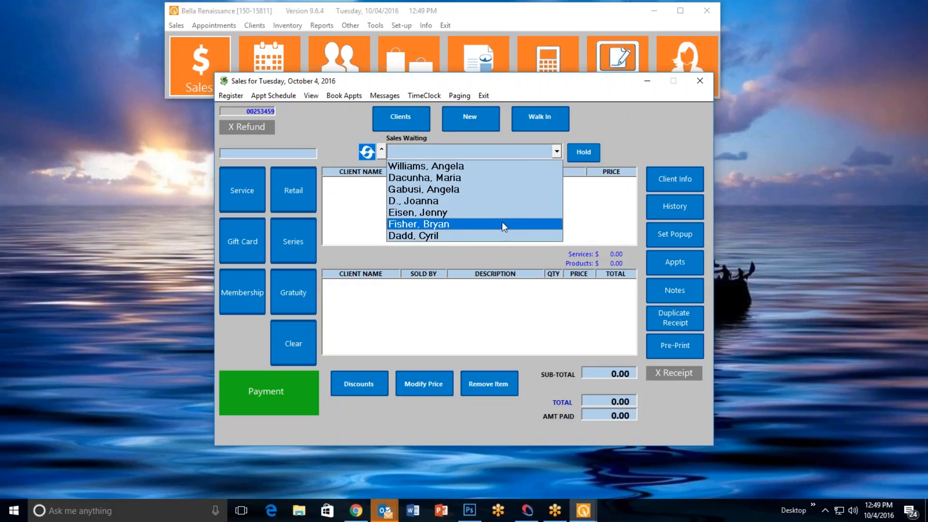
click(478, 168)
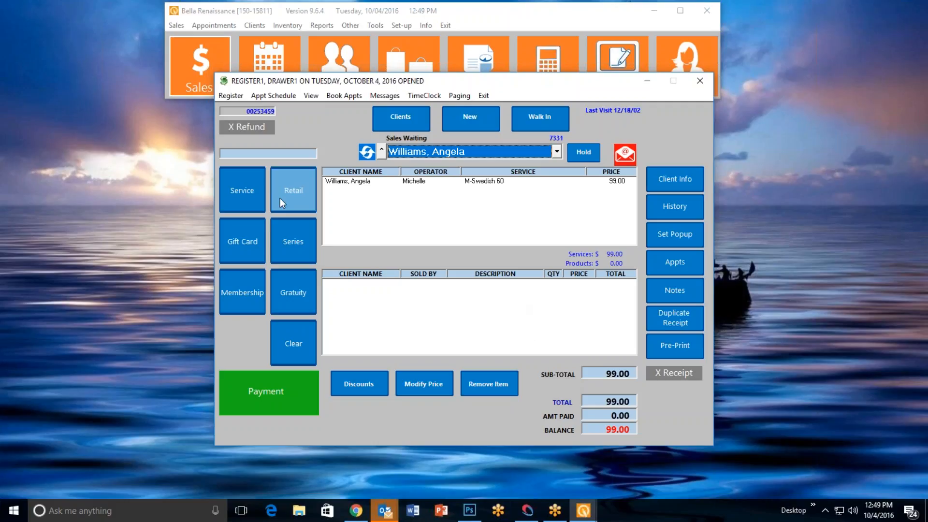
Add a BlowDry service with a specific operator to the client's sale, and remove it again
click(242, 193)
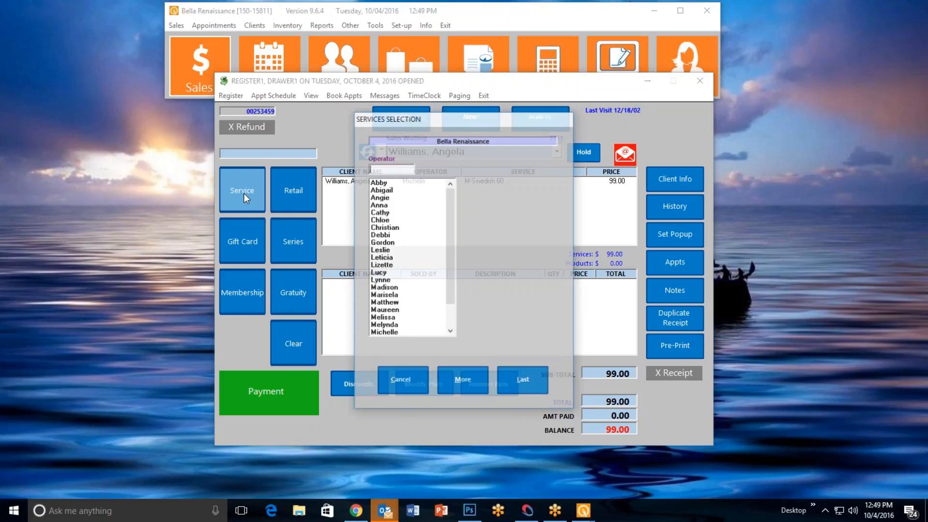
click(390, 236)
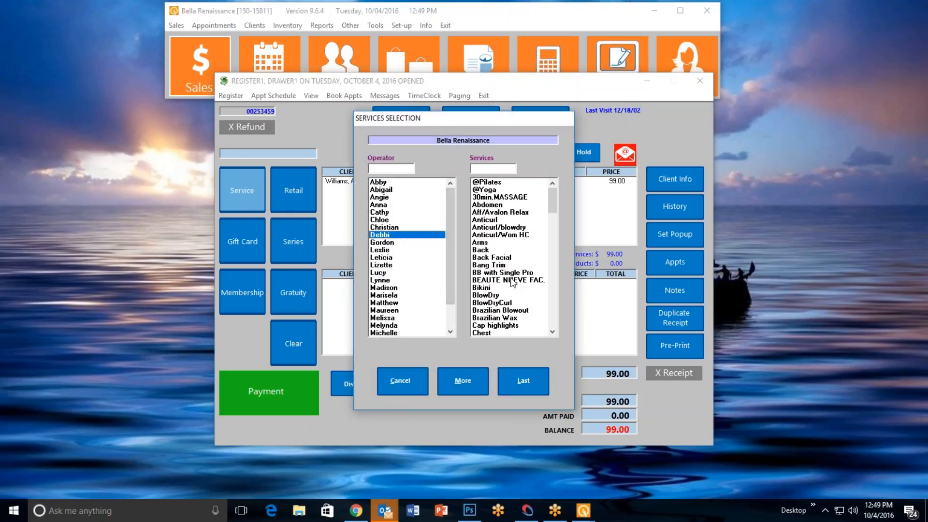
click(503, 296)
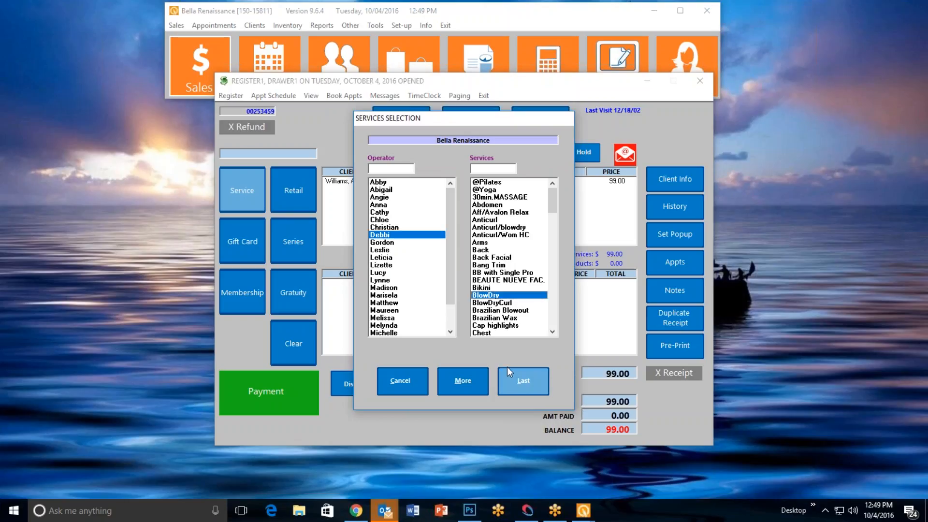
click(519, 389)
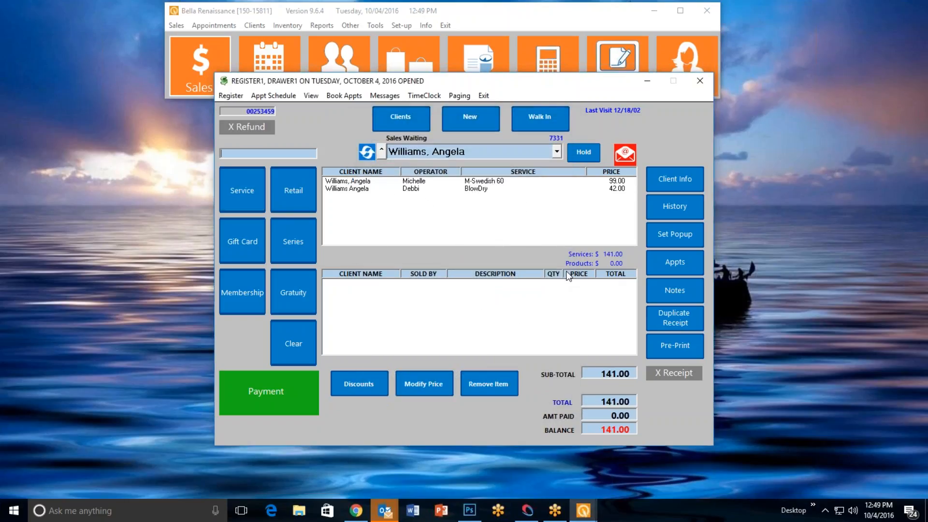
click(435, 189)
click(463, 382)
Add a BlowDry service with a specific operator to the sale and continue with more services
click(230, 181)
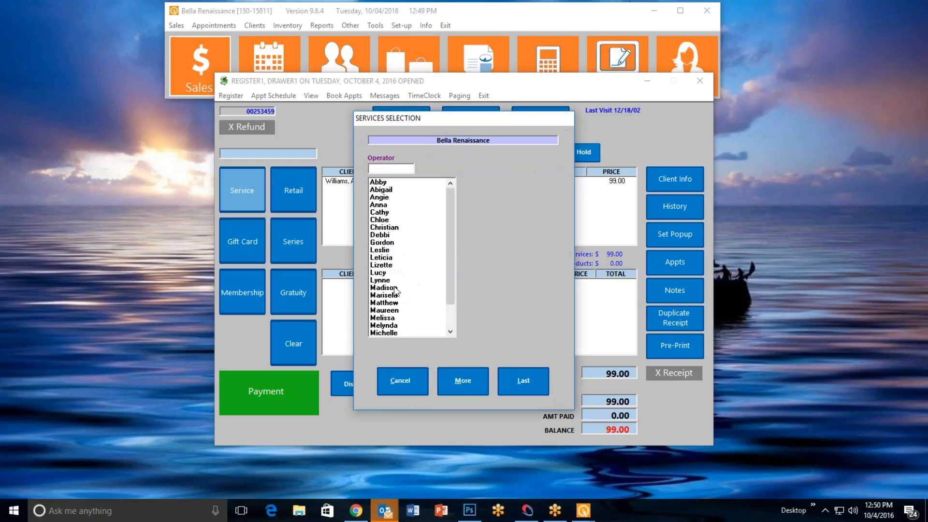
click(388, 236)
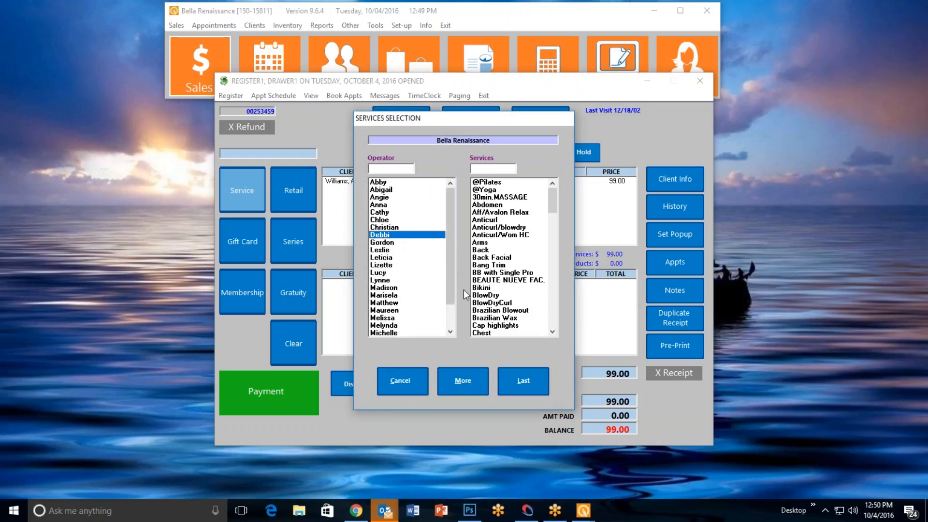
click(495, 296)
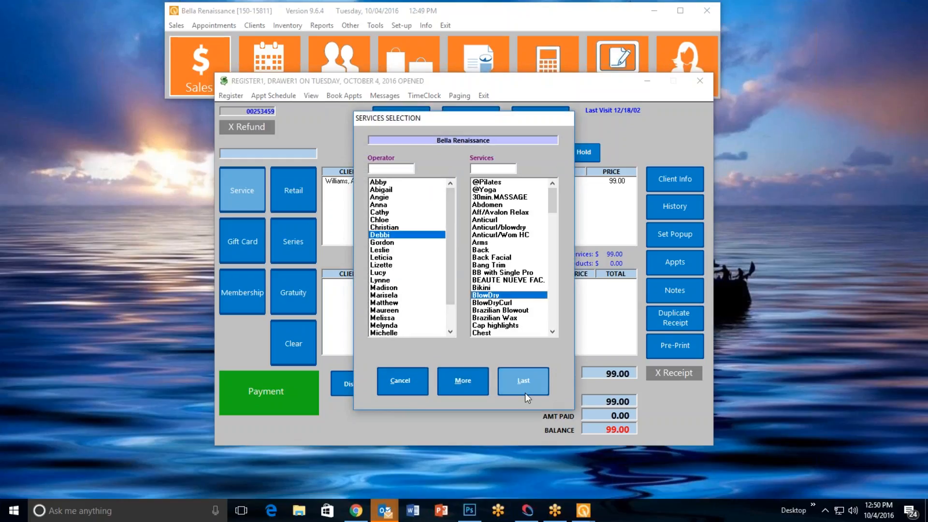
click(452, 382)
Add a Botox service by another operator to the sale with a quantity of 5
click(388, 257)
click(392, 266)
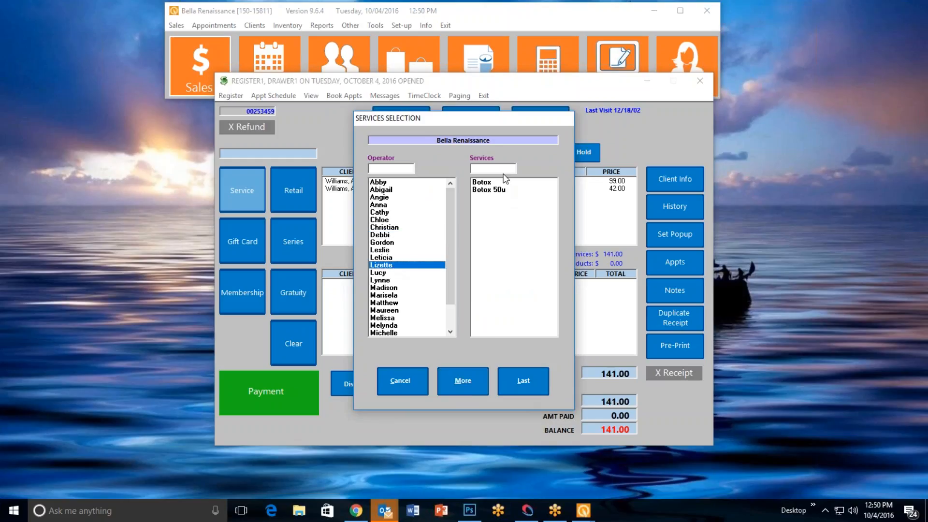
click(493, 184)
click(454, 388)
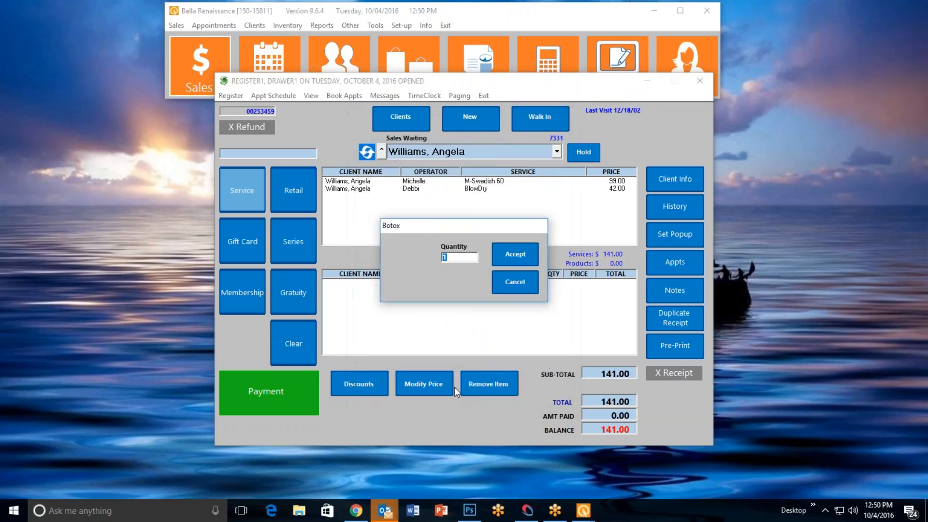
text(5)
key(Return)
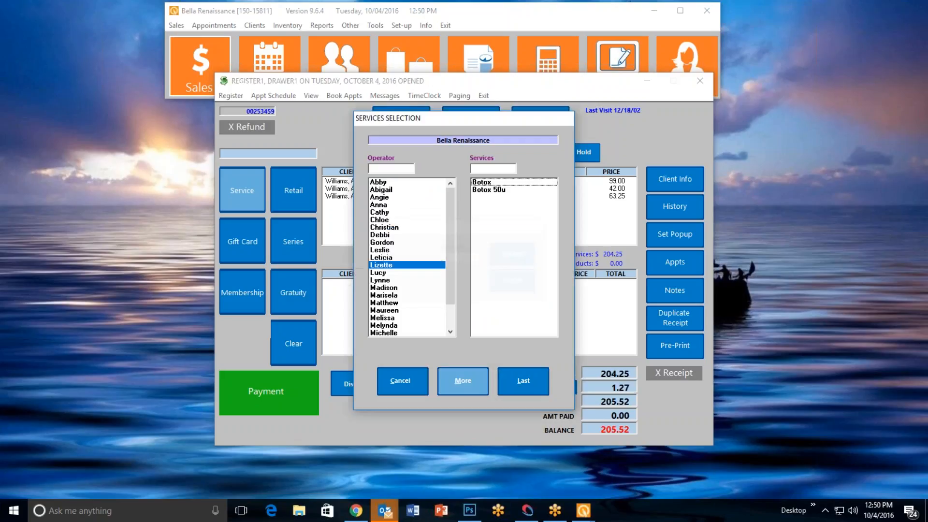
Add Colour onestep by a different operator as the last service, and skip the client formula
click(386, 311)
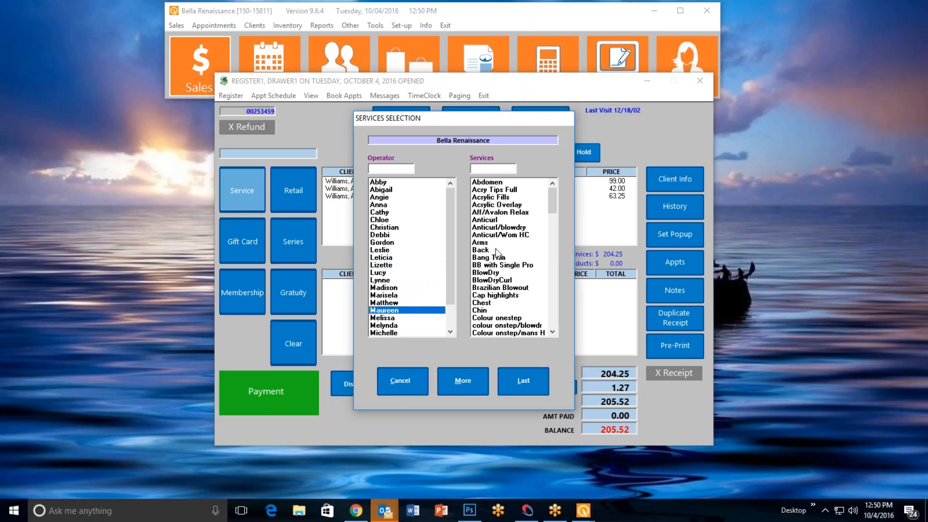
click(499, 320)
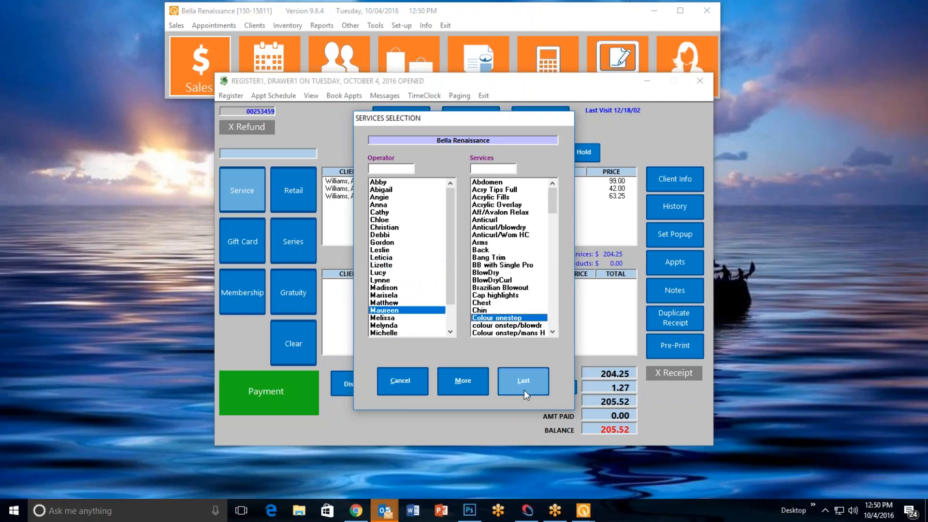
click(518, 388)
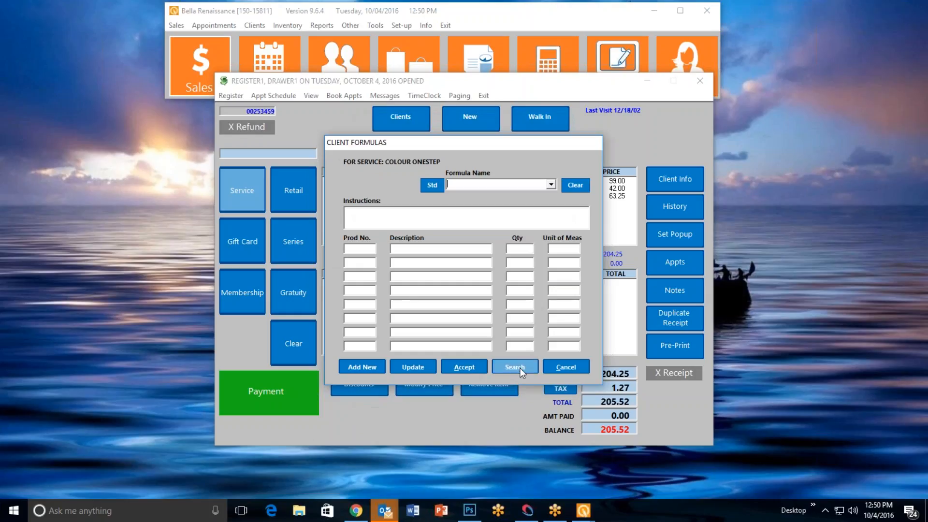
click(566, 367)
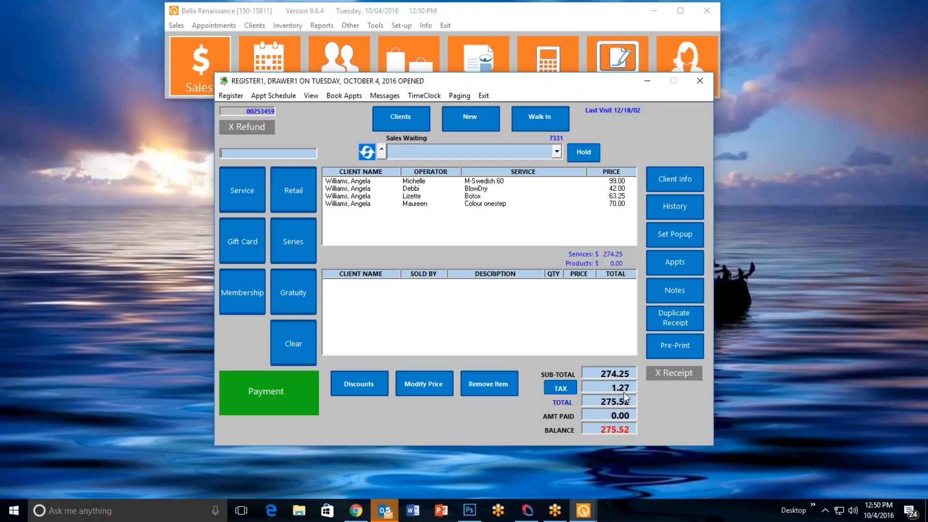
Open the payment for the sale and review each payment type's fields, from cash and check through to rewards, cancelling the rewards payment
click(312, 385)
click(306, 206)
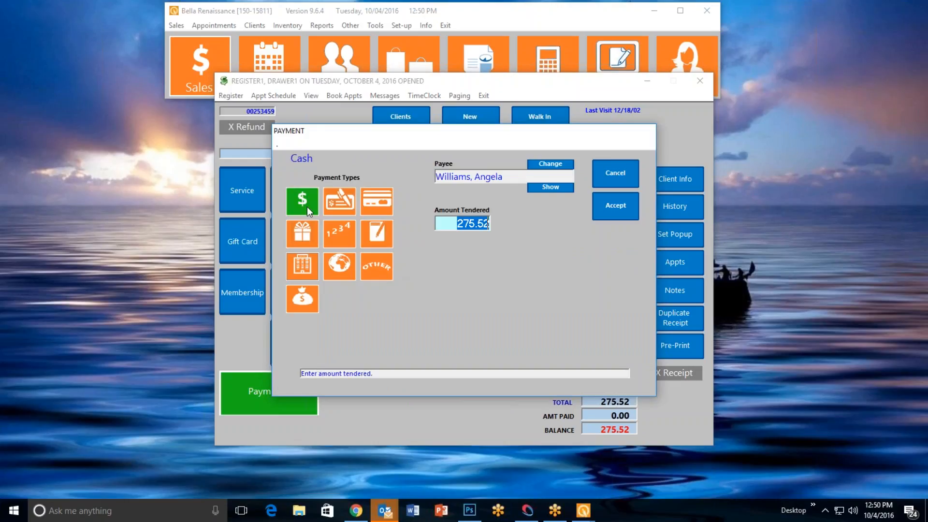
click(348, 208)
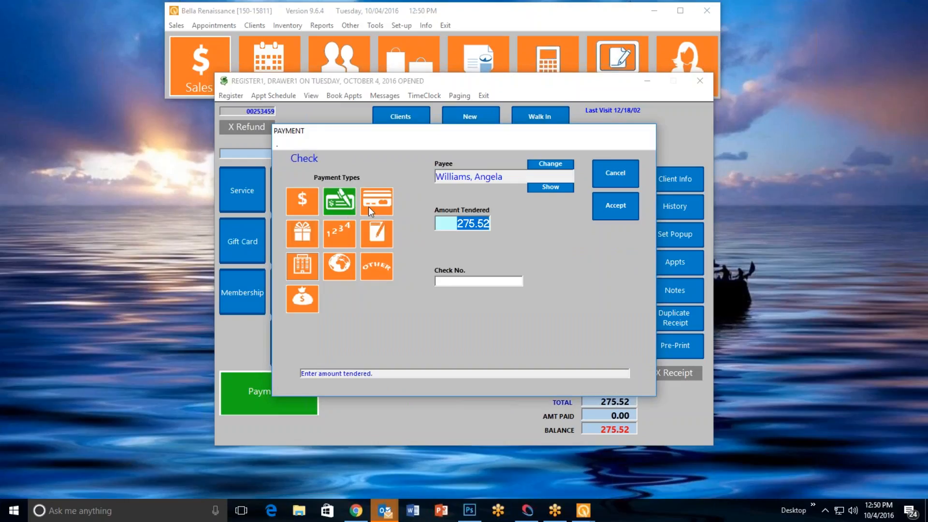
click(387, 205)
click(301, 237)
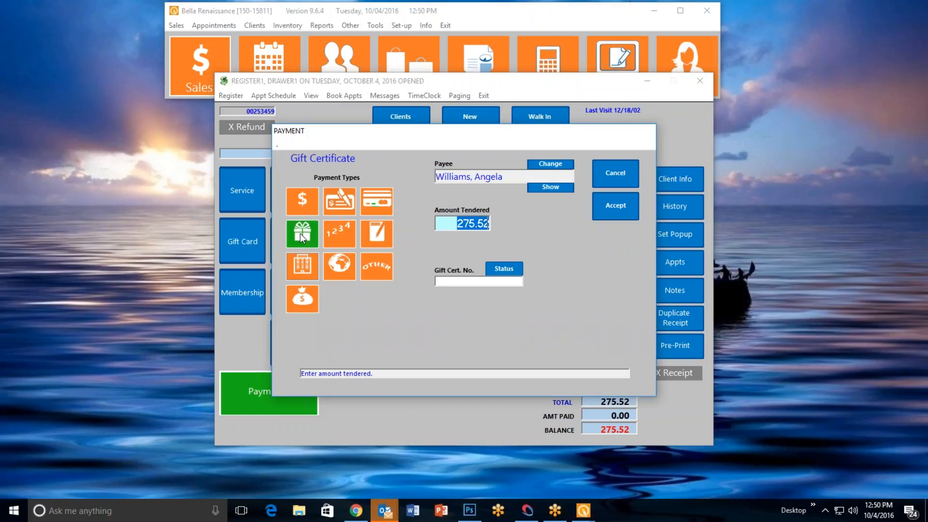
click(339, 237)
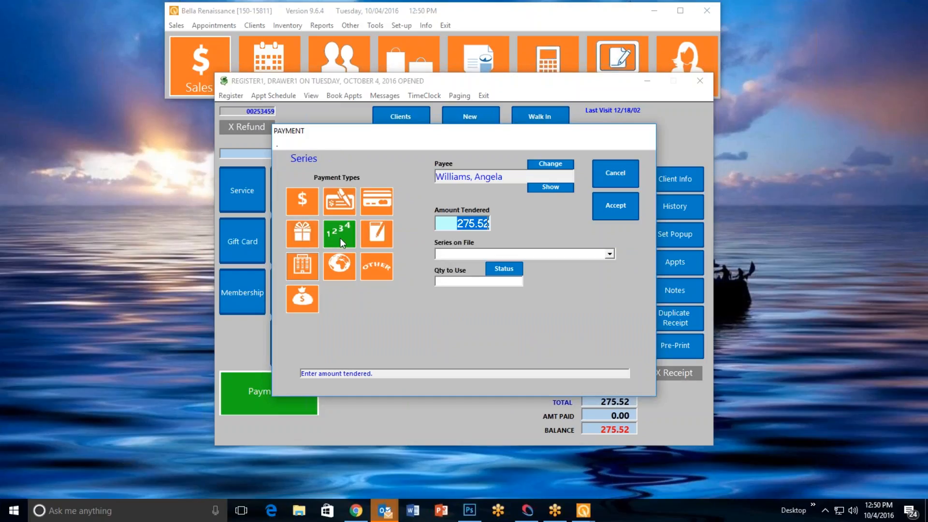
click(381, 234)
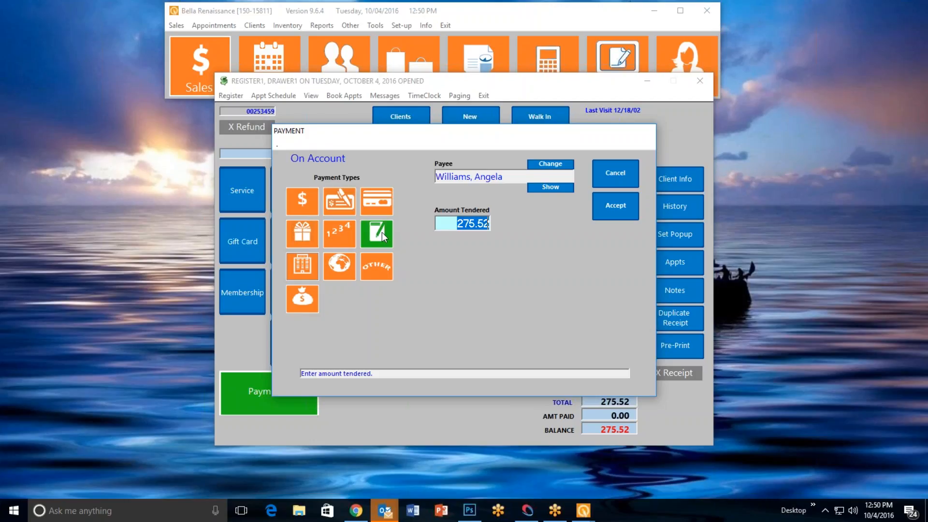
click(305, 273)
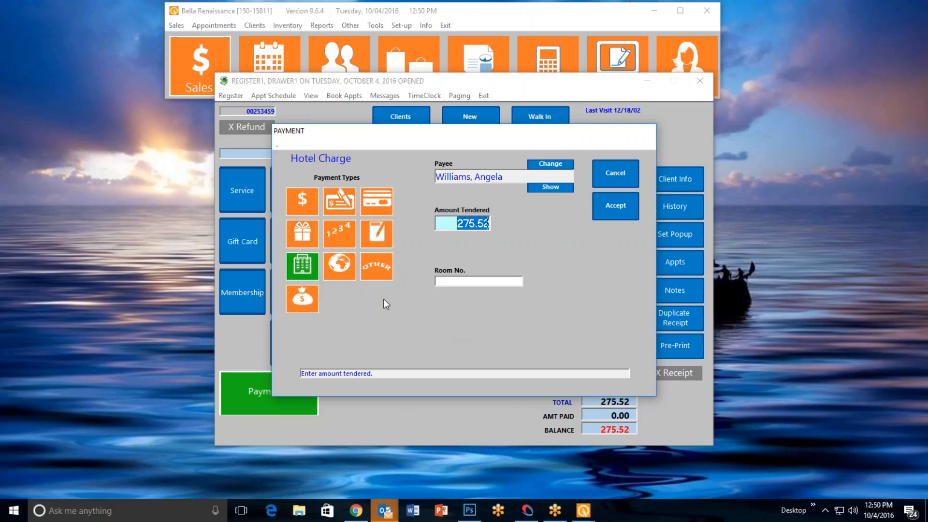
click(344, 271)
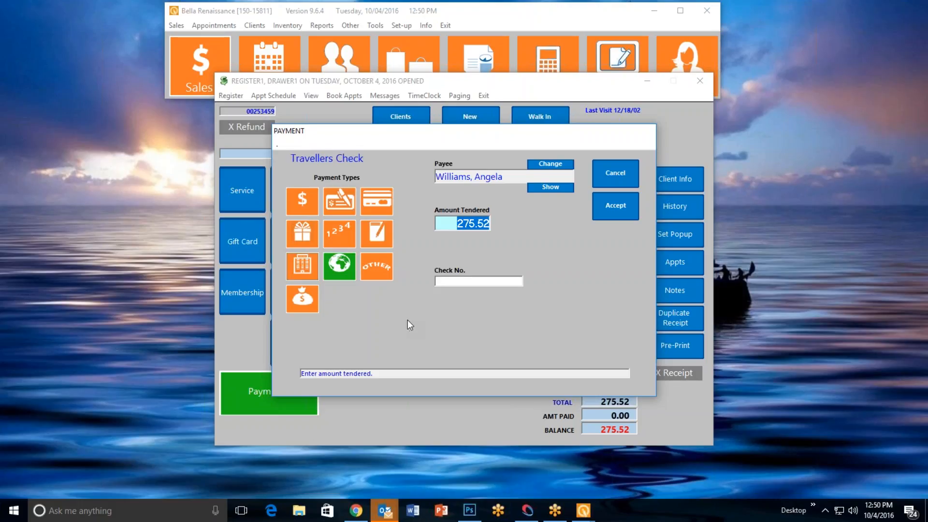
click(377, 272)
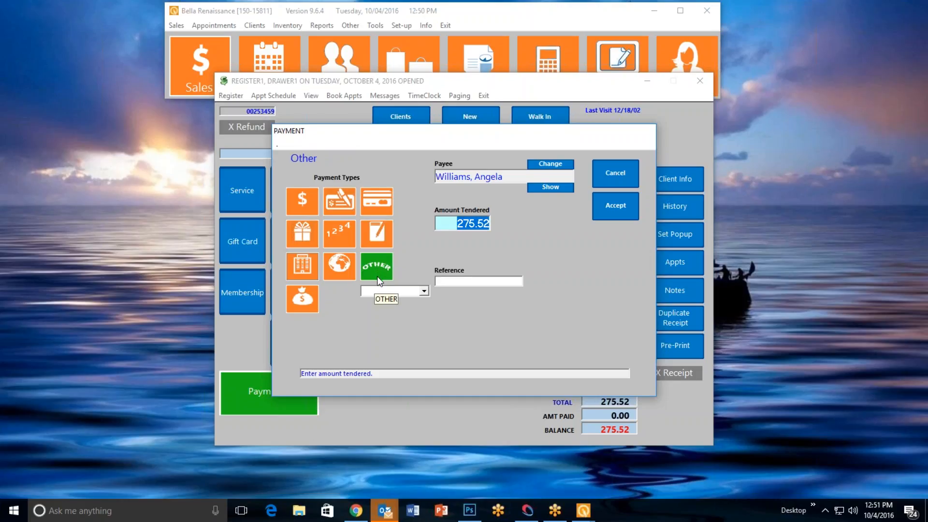
click(304, 298)
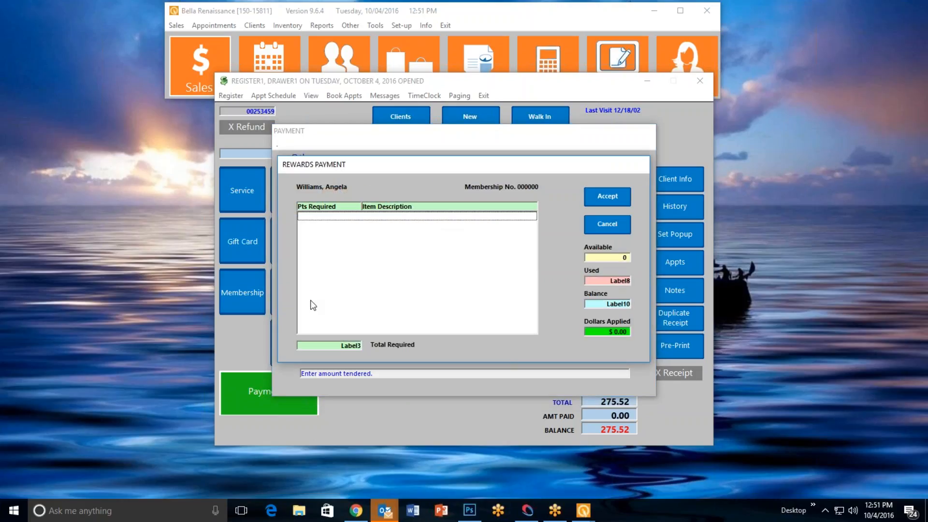
click(611, 230)
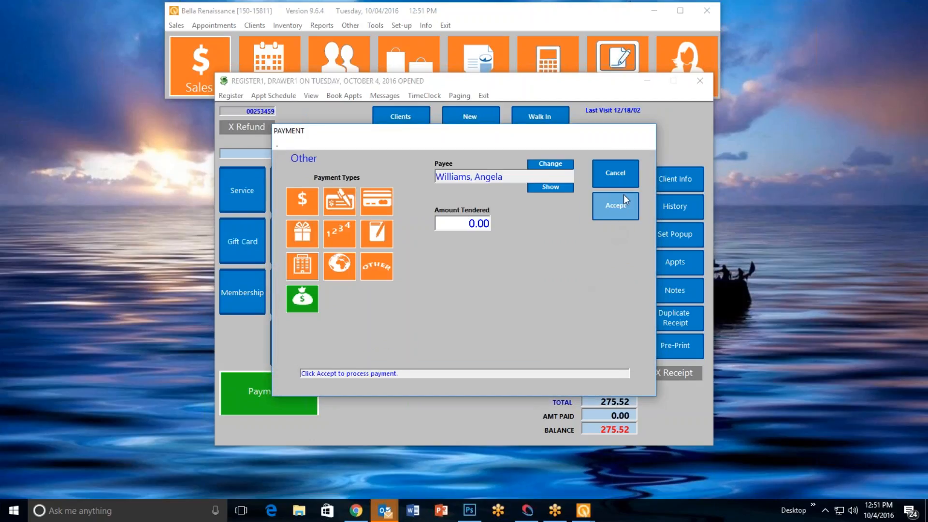
Record a partial cash payment of 100.00 on the client's sale
click(303, 201)
text(100.00)
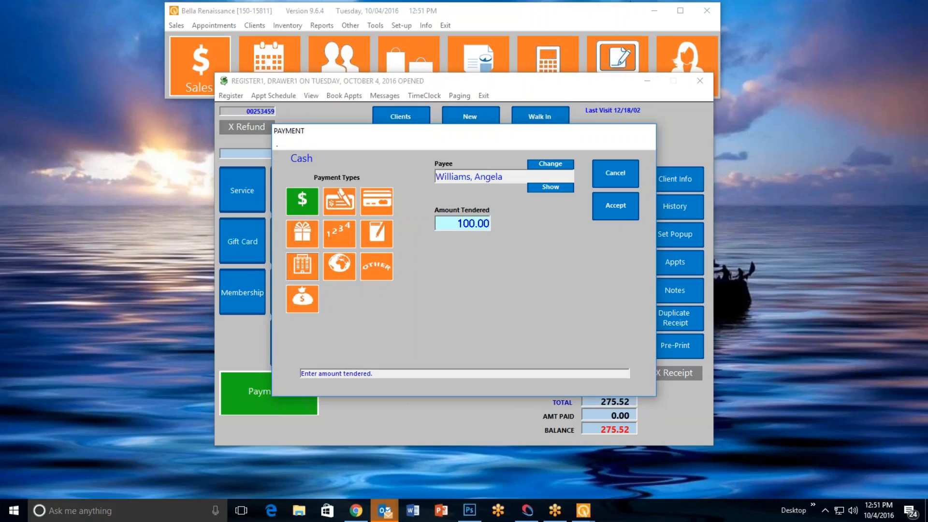
click(613, 203)
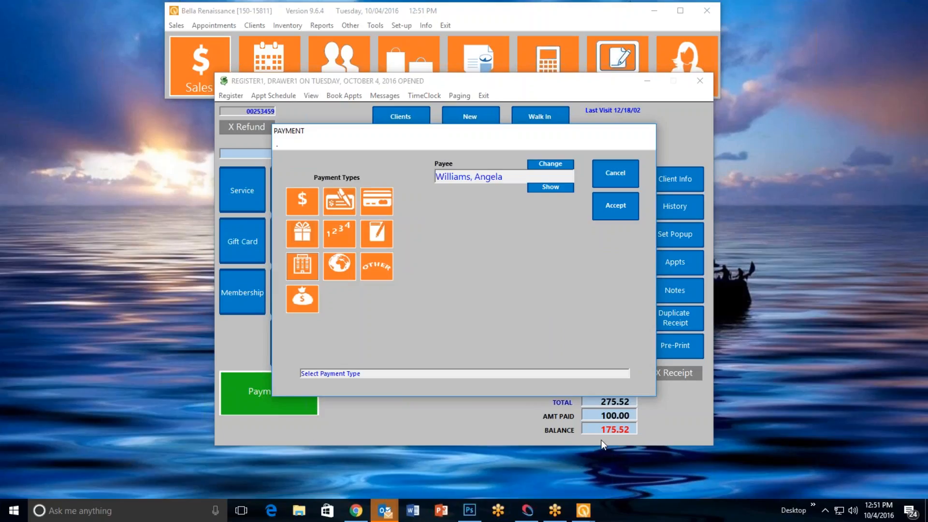
Record a partial check payment of 75.00 with check number 125 on the same sale
click(346, 200)
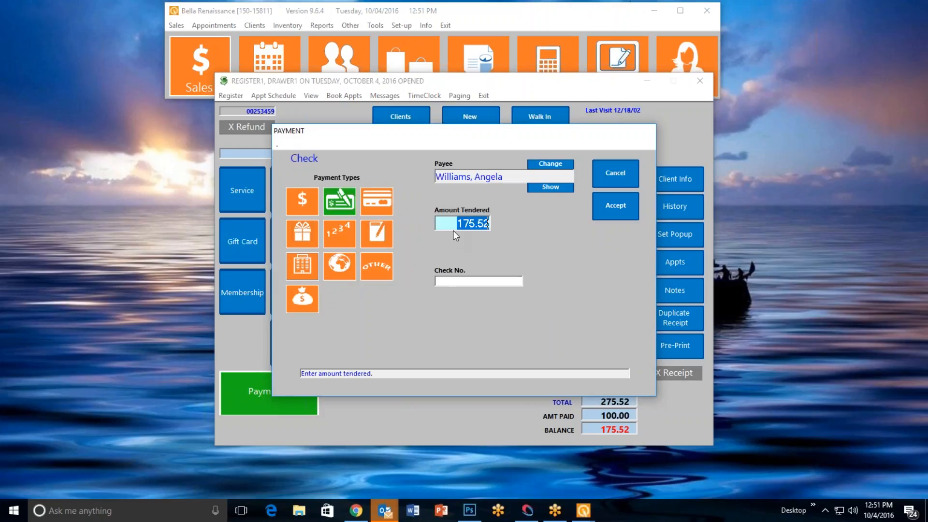
text(75.00)
key(Return)
text(125)
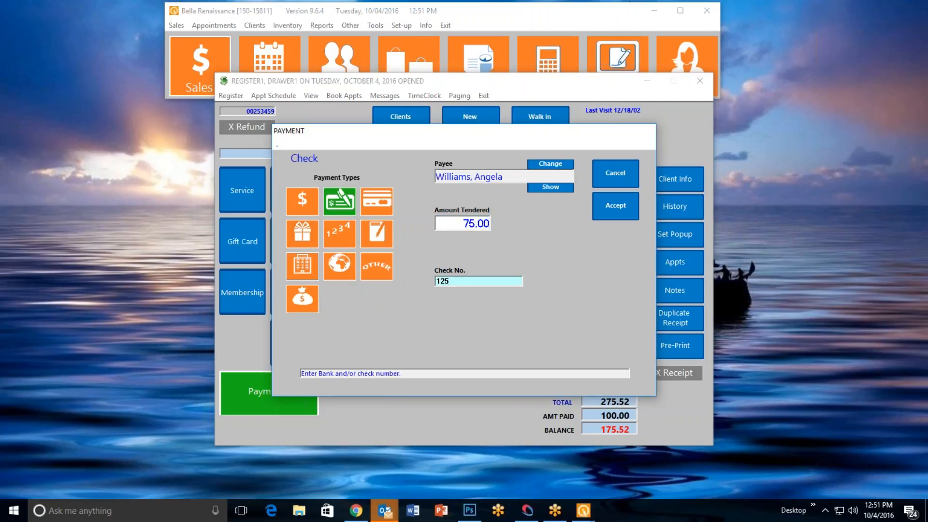
click(611, 201)
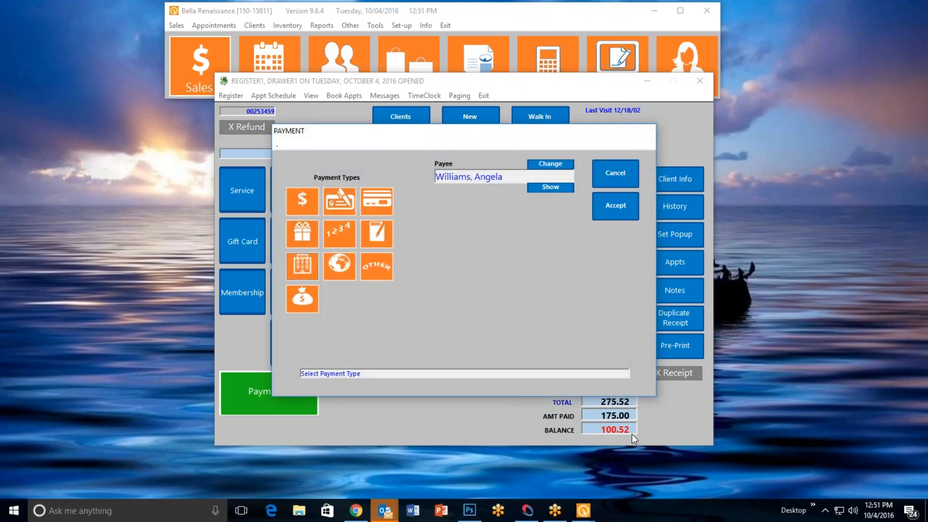
Pay the remaining 100.52 by VISA credit card and finish the sale without booking a next appointment
click(378, 202)
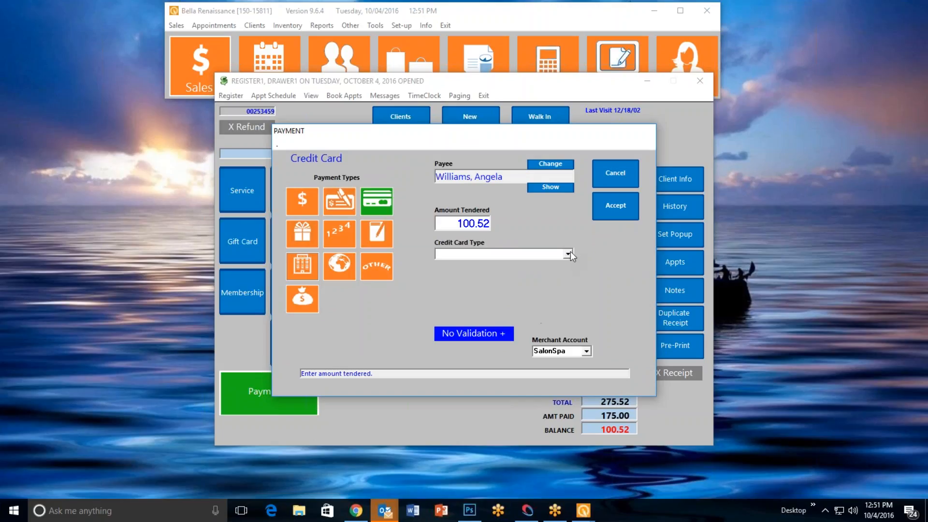
click(568, 255)
click(532, 262)
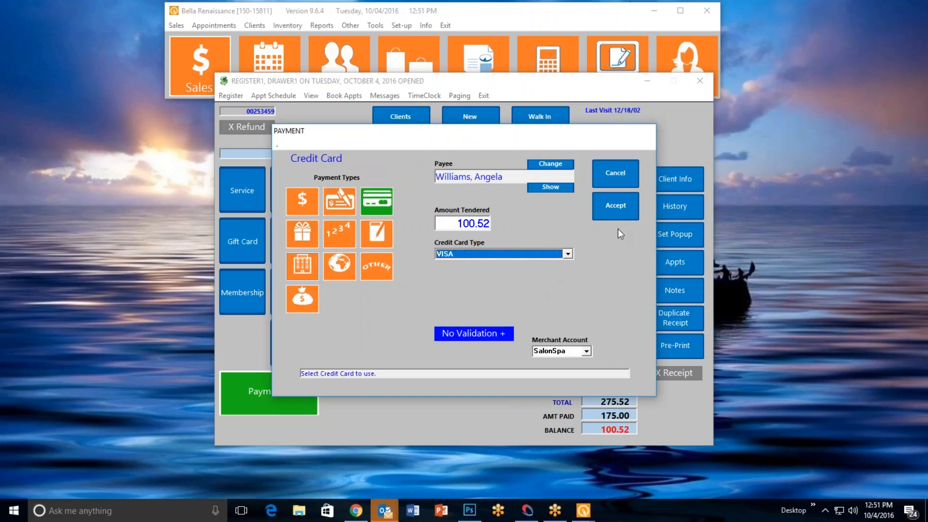
click(615, 207)
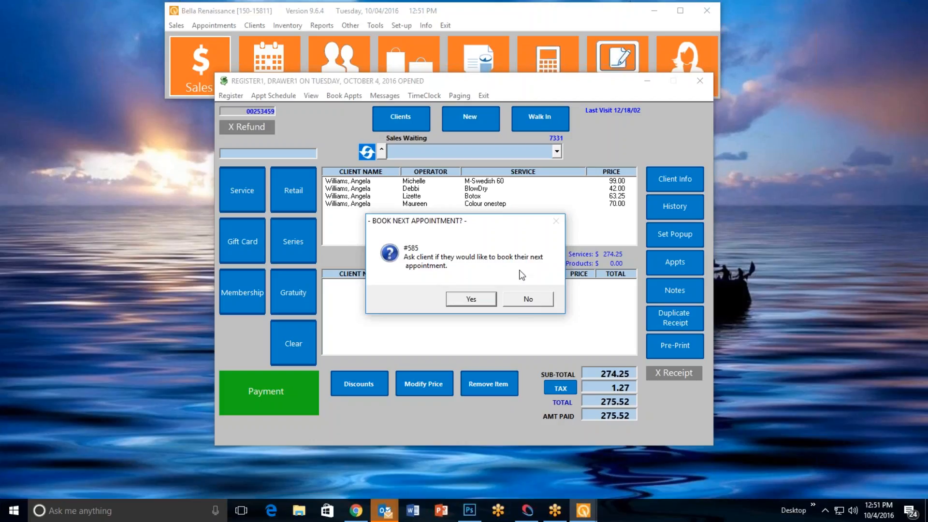
click(527, 300)
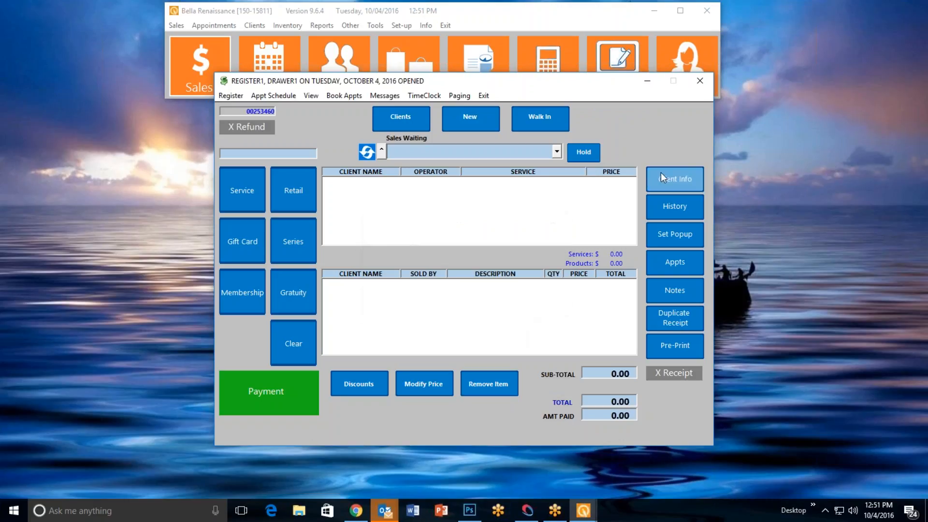
Look up the client who just paid by last name and view the service and product history in the client record
click(674, 180)
text(william)
key(Return)
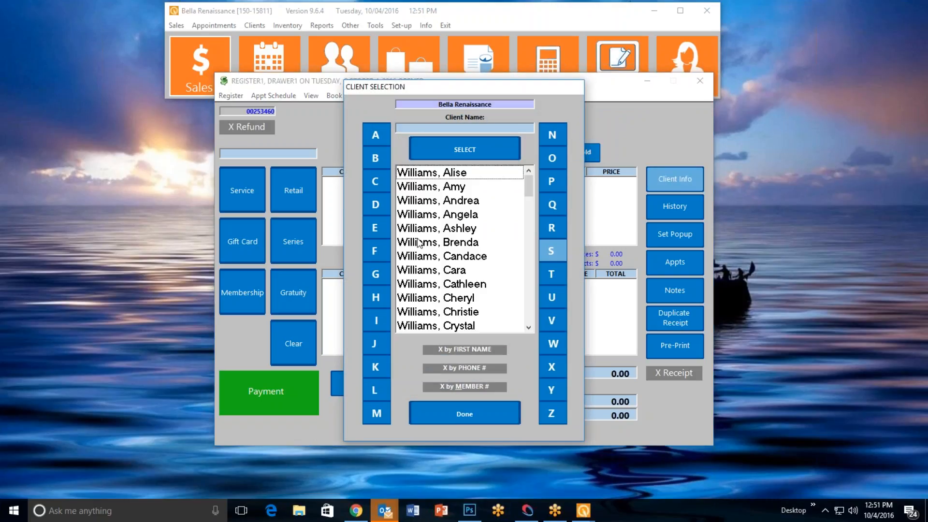
double_click(432, 218)
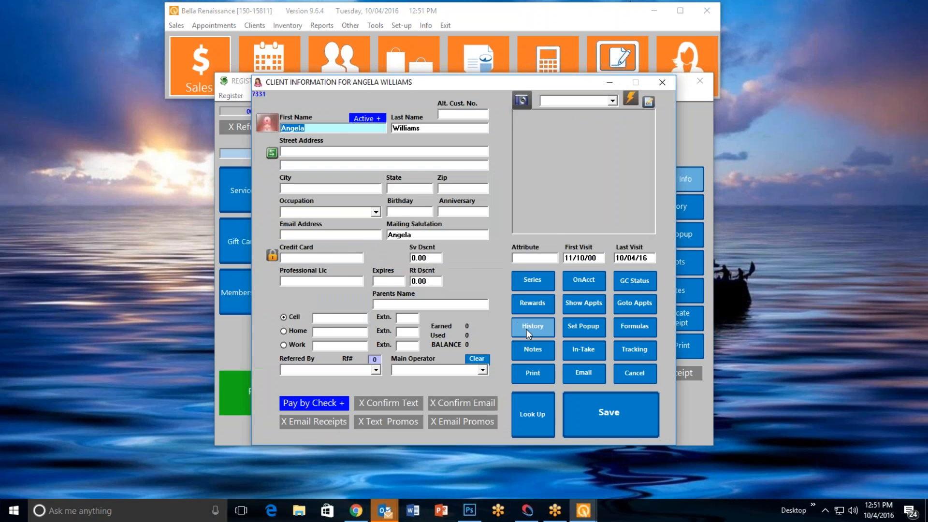
click(522, 327)
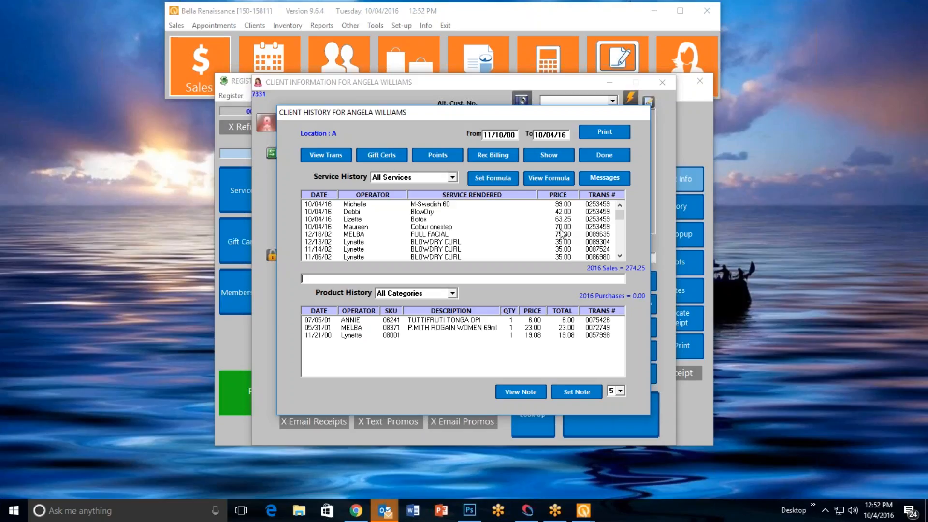
View the transaction details of the M-Swedish 60 service from 10/04/16, and leave the client record without saving
click(407, 207)
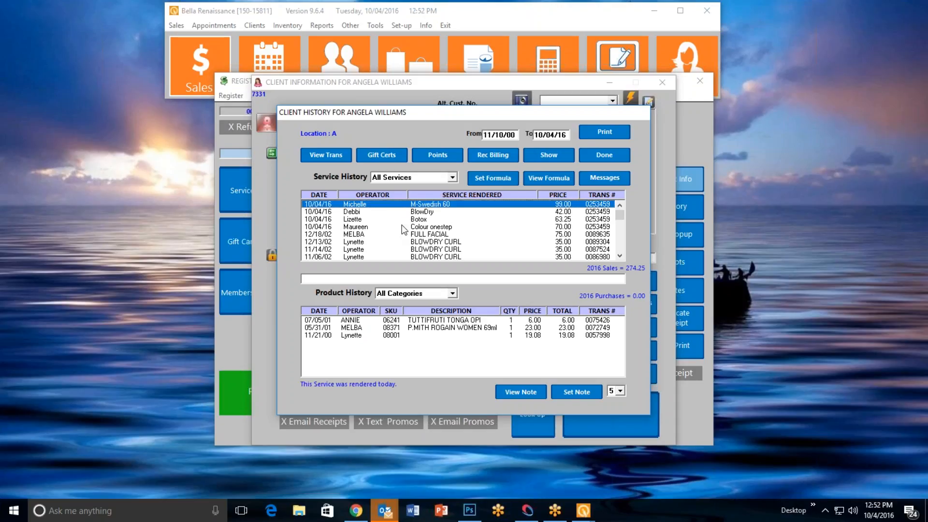
click(329, 153)
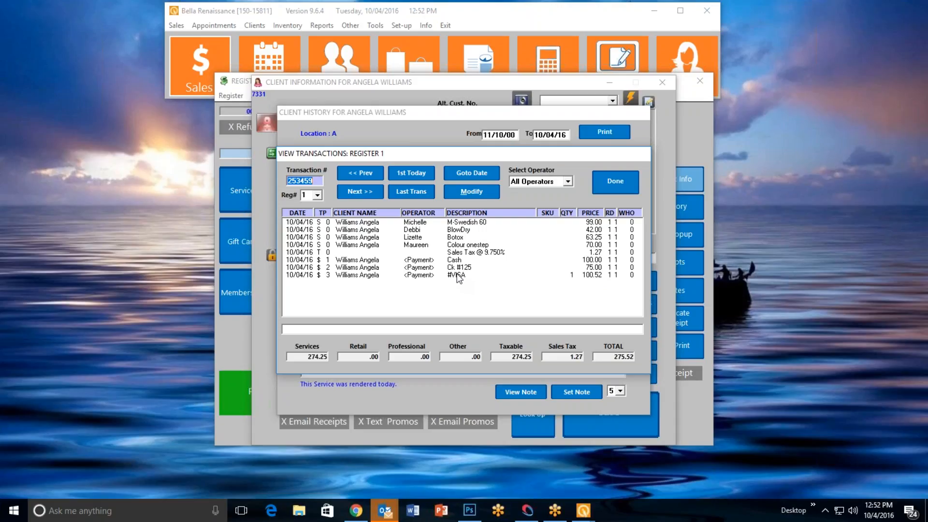
click(616, 183)
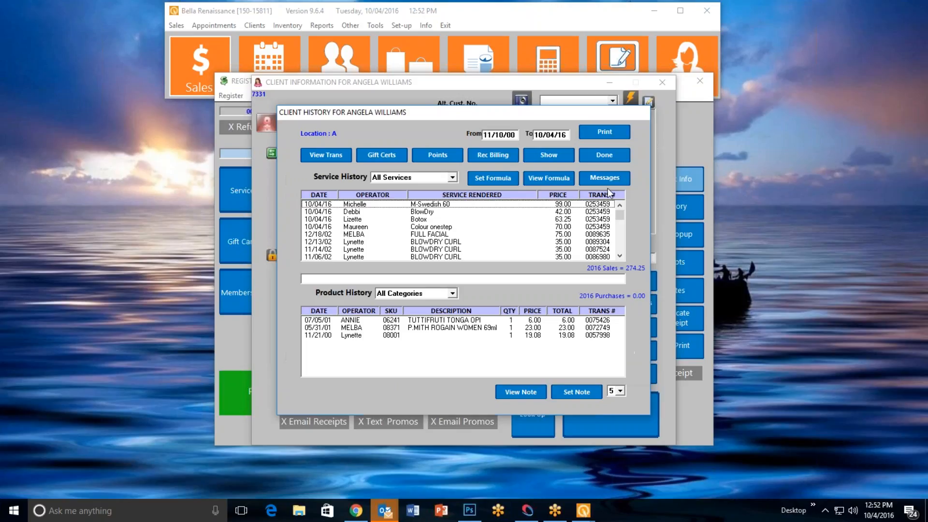
click(605, 156)
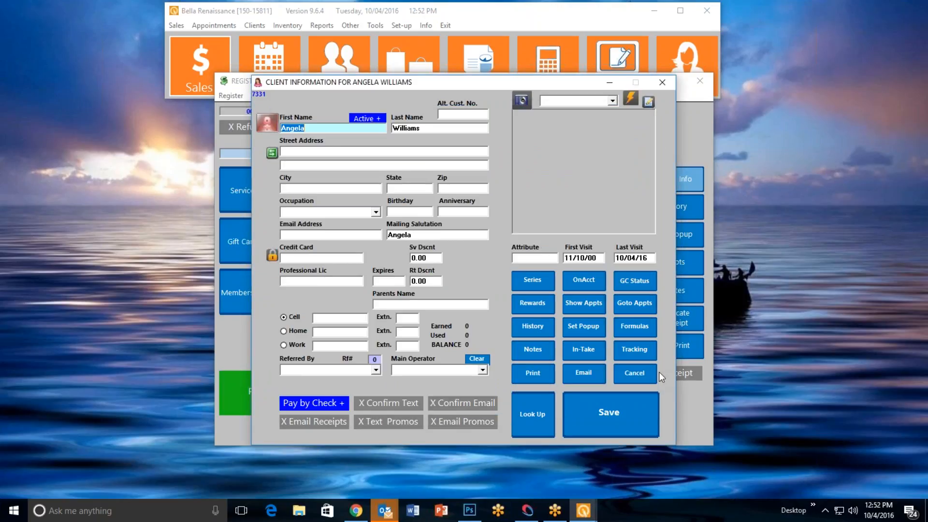
click(645, 376)
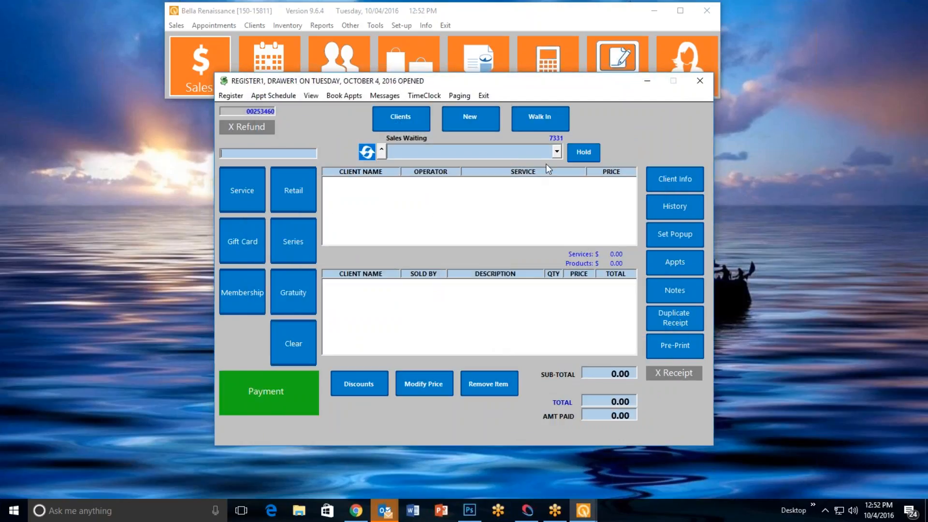
Load the waiting client's sale, open its payment, and look through the gift certificate, check and credit card payment types
click(556, 152)
click(493, 166)
click(264, 406)
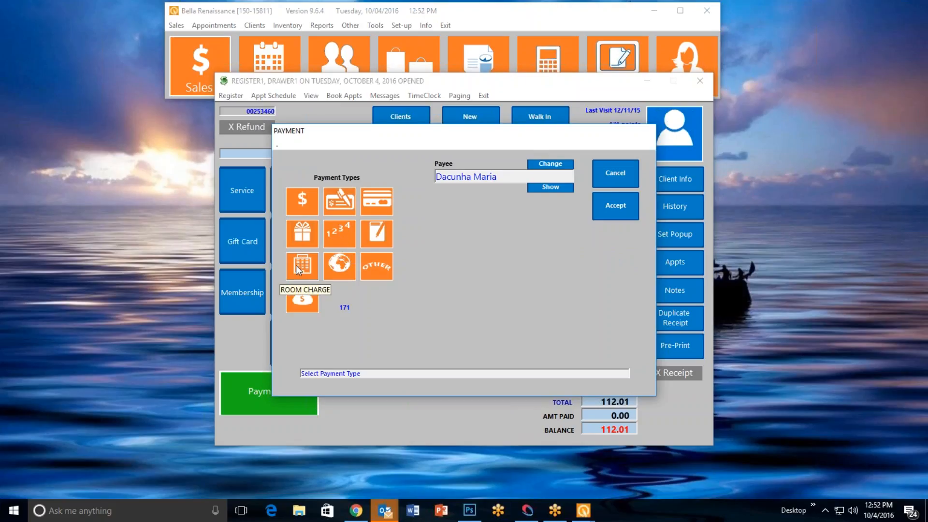
click(300, 235)
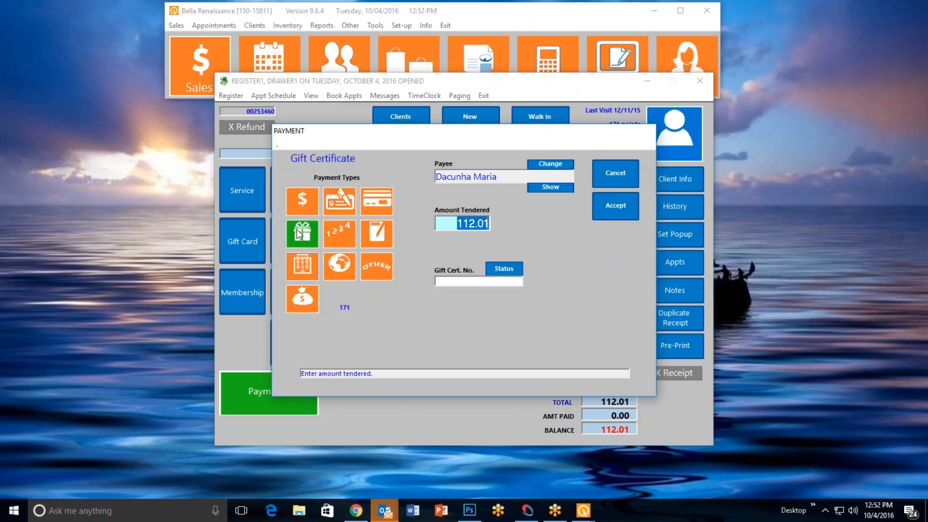
click(350, 203)
click(376, 205)
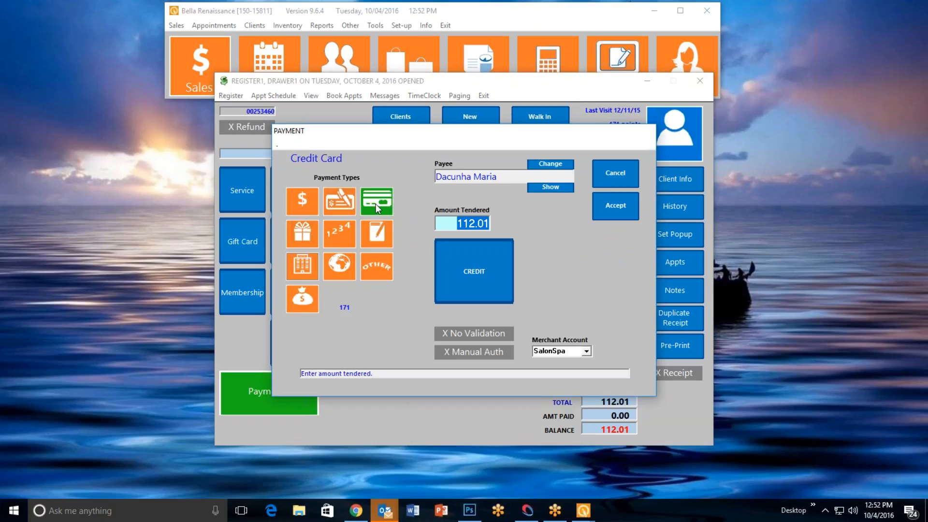
Pay the waiting client's sale with 112.01 in cash, accept it, and decline booking a next appointment
click(297, 205)
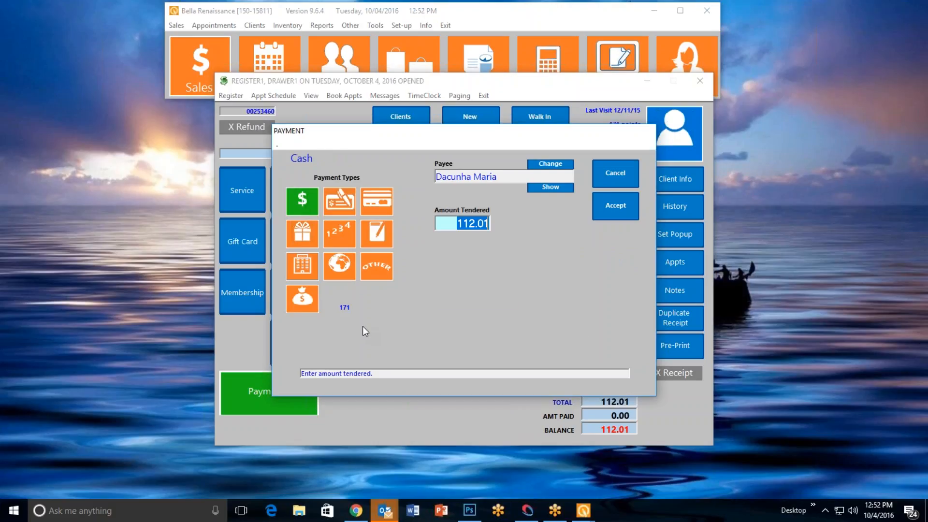
text(112.01)
click(599, 208)
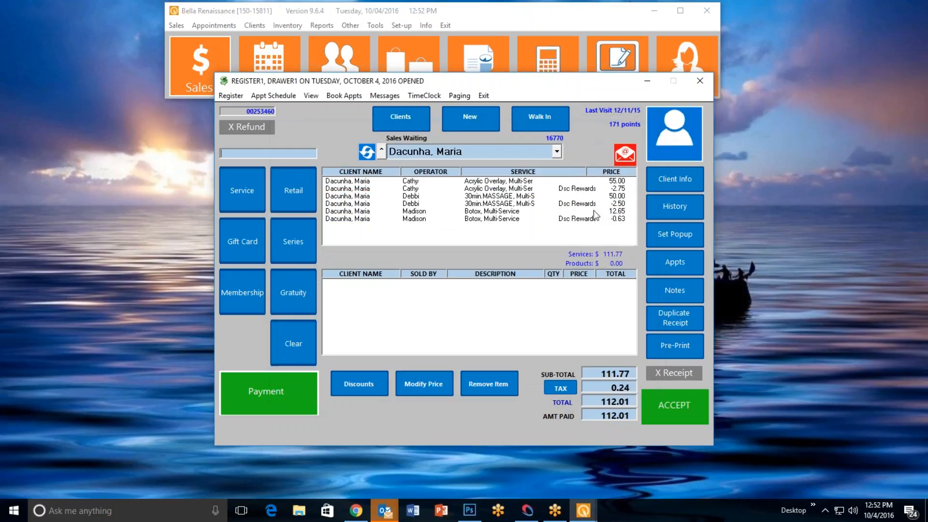
click(687, 414)
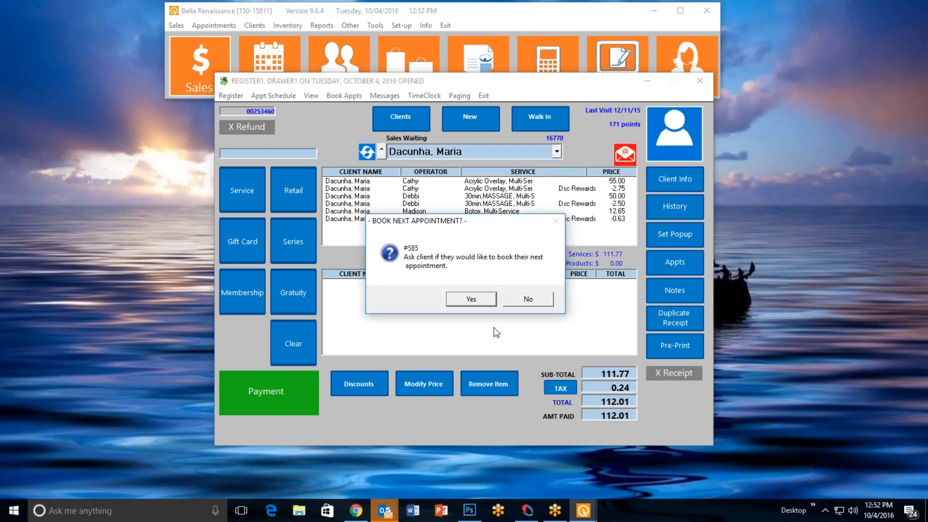
click(518, 298)
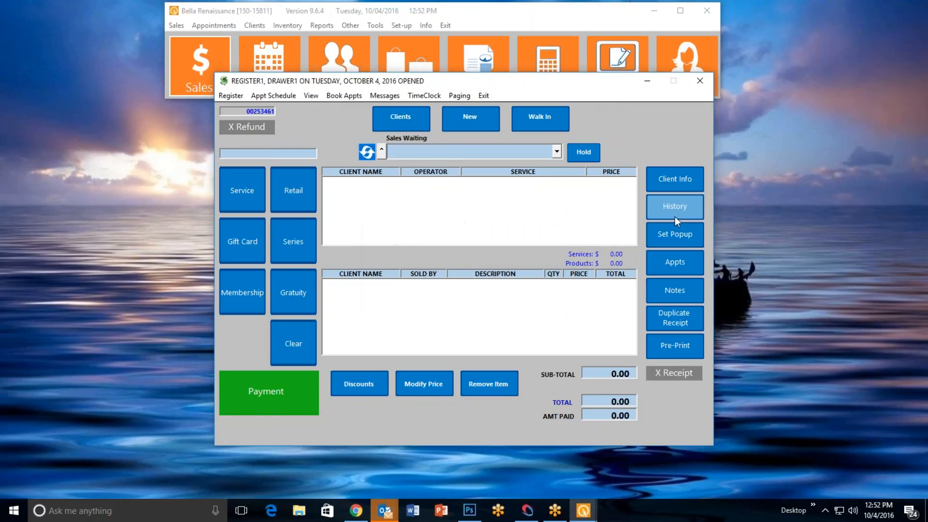
View the most recent register transaction down to its payment line, and close the transaction view
click(678, 202)
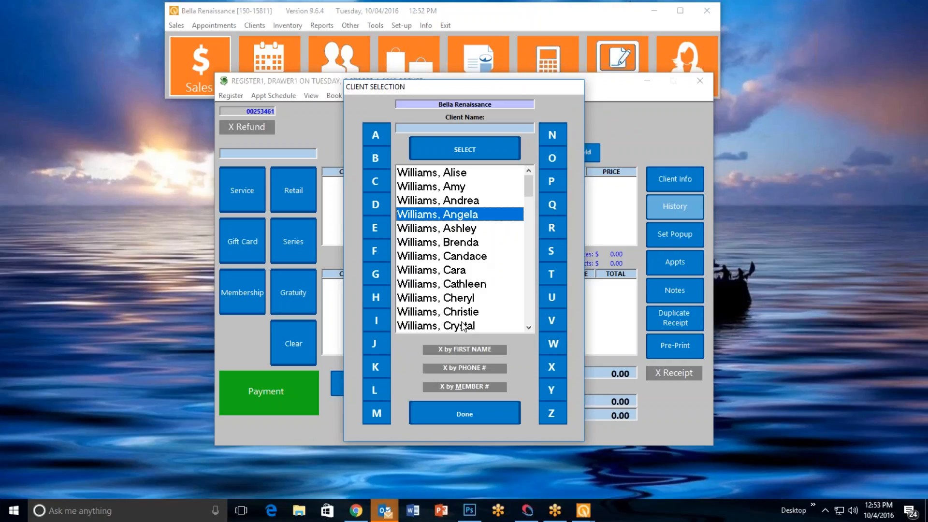
click(460, 406)
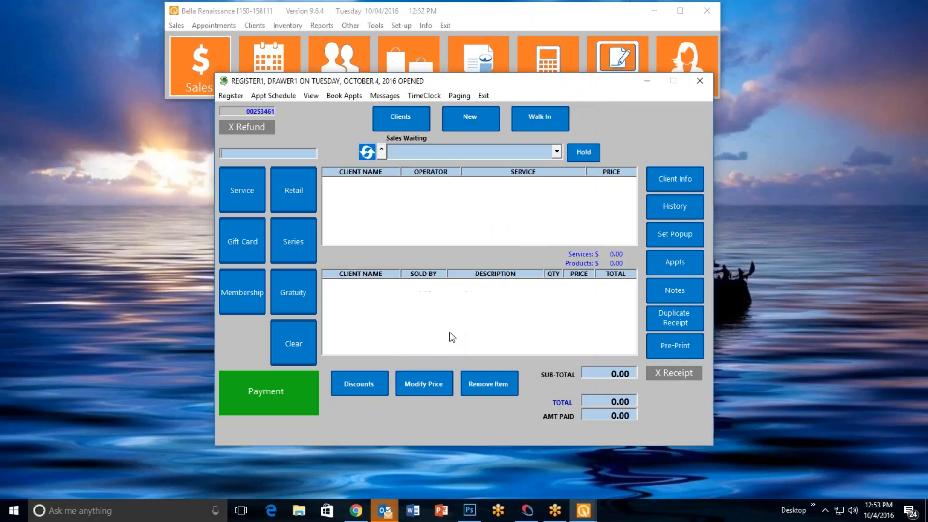
click(310, 96)
click(322, 109)
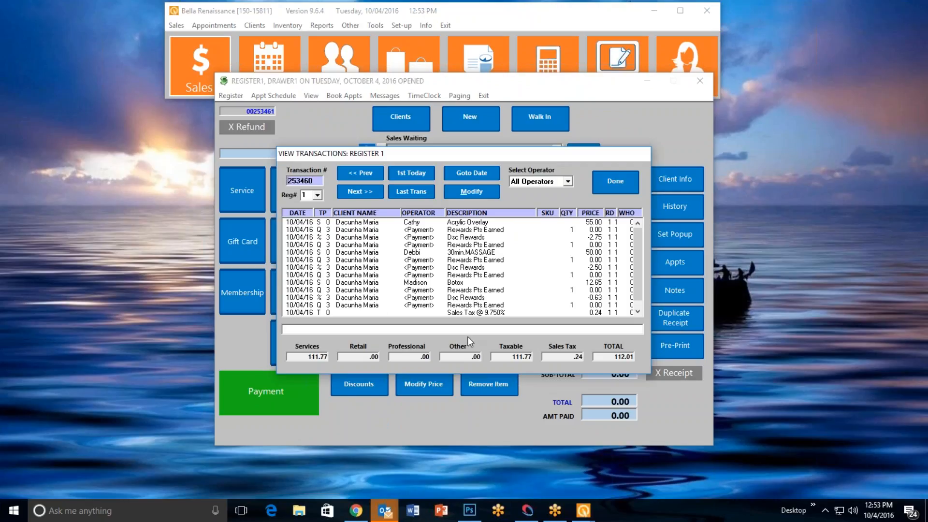
scroll(470, 304, down, 1)
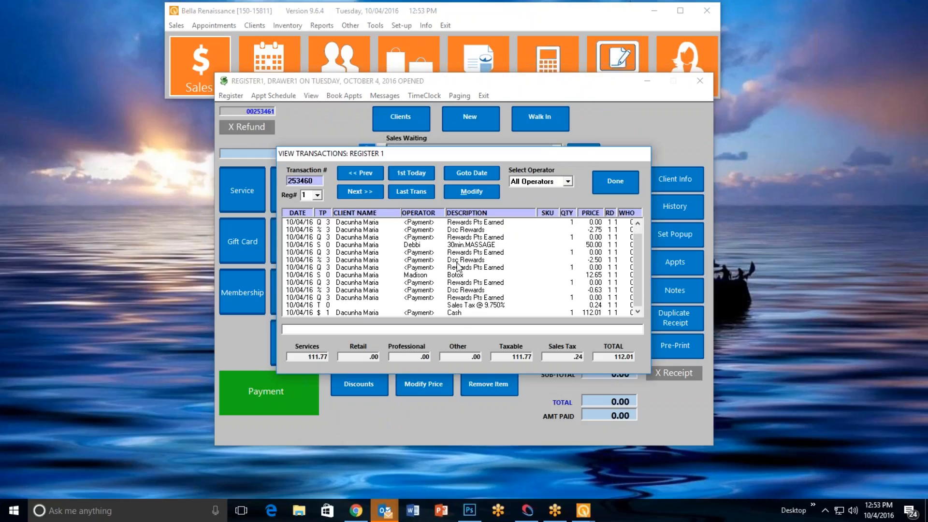
click(607, 184)
Select the client who just paid by searching last names starting with "da", and view their rewards membership status without saving
click(393, 125)
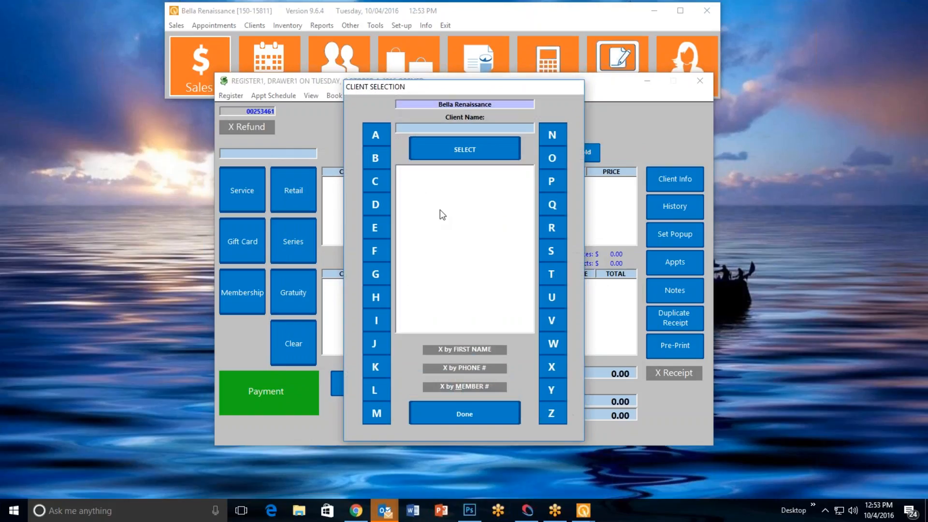
text(da)
key(Return)
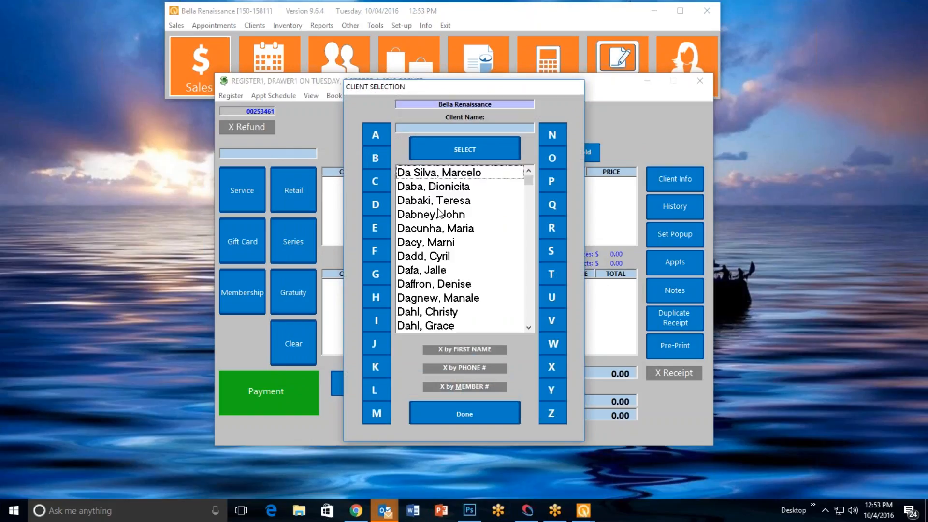
double_click(456, 230)
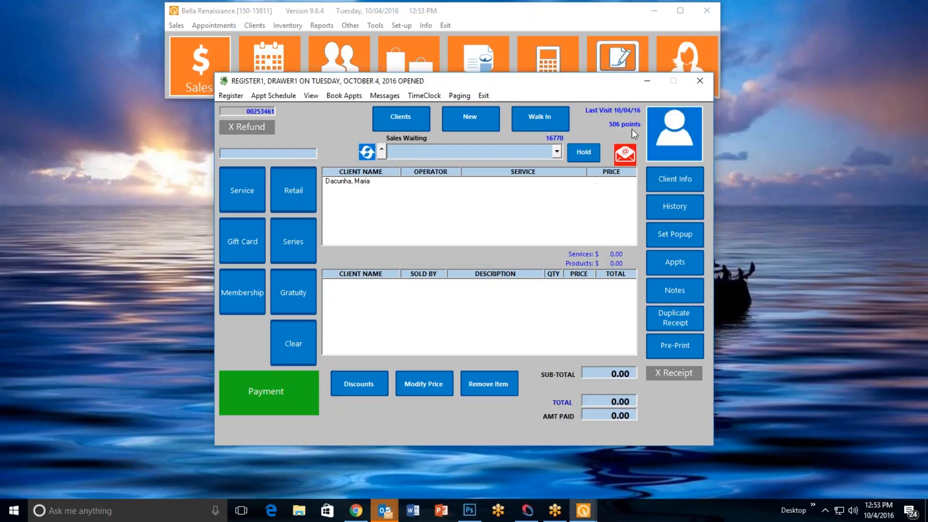
click(677, 130)
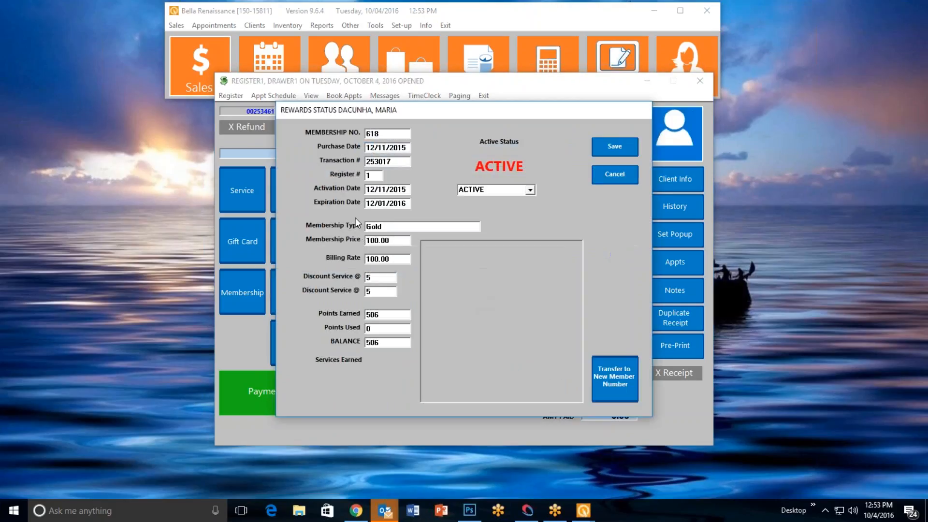
click(628, 181)
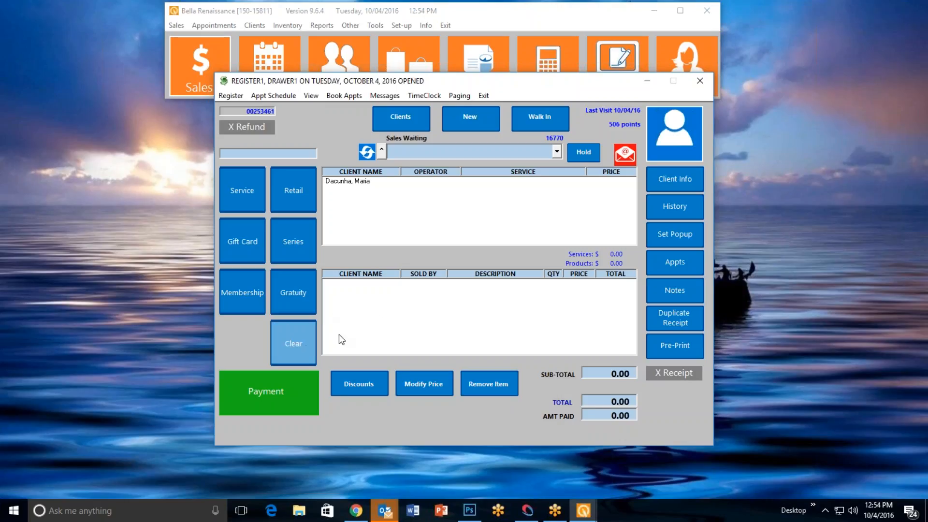
Clear the selected client from the sale and exit the register
click(298, 343)
click(441, 297)
click(441, 296)
click(488, 96)
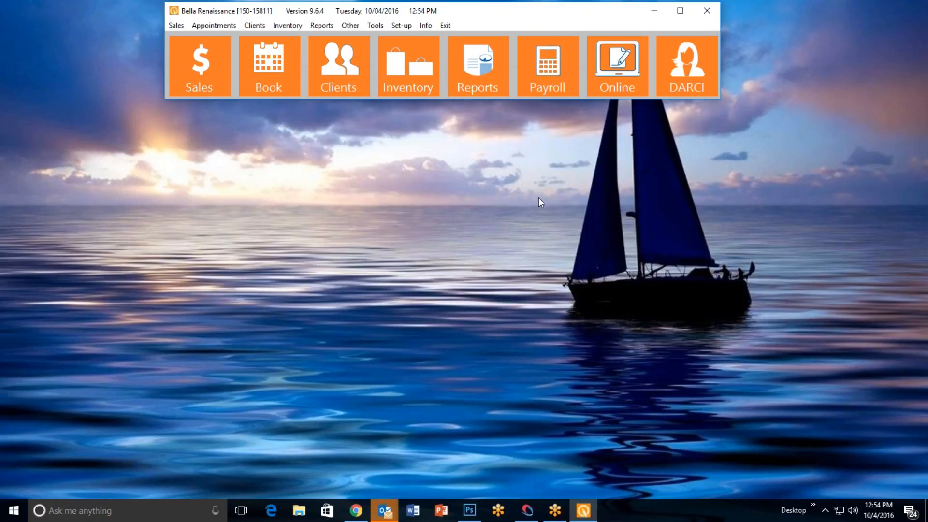
click(916, 319)
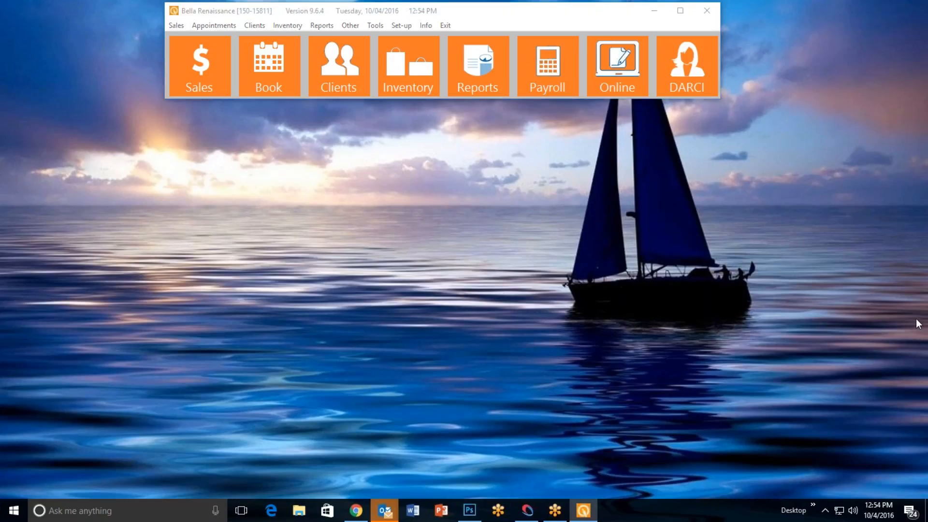
click(815, 332)
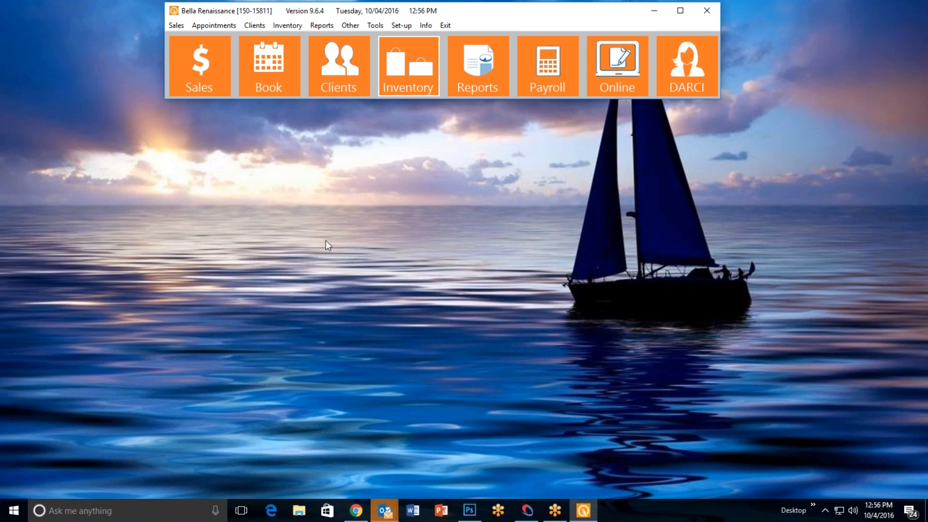
Switch to Chrome, open the ProSolutions Software site in a new tab, and go from its Training page to the live webinar sign-up
click(356, 511)
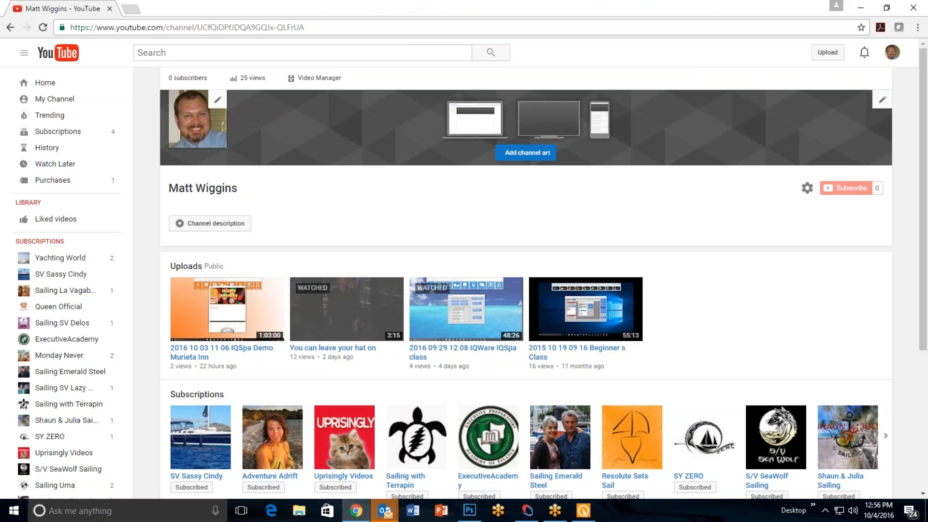
key(ctrl+t)
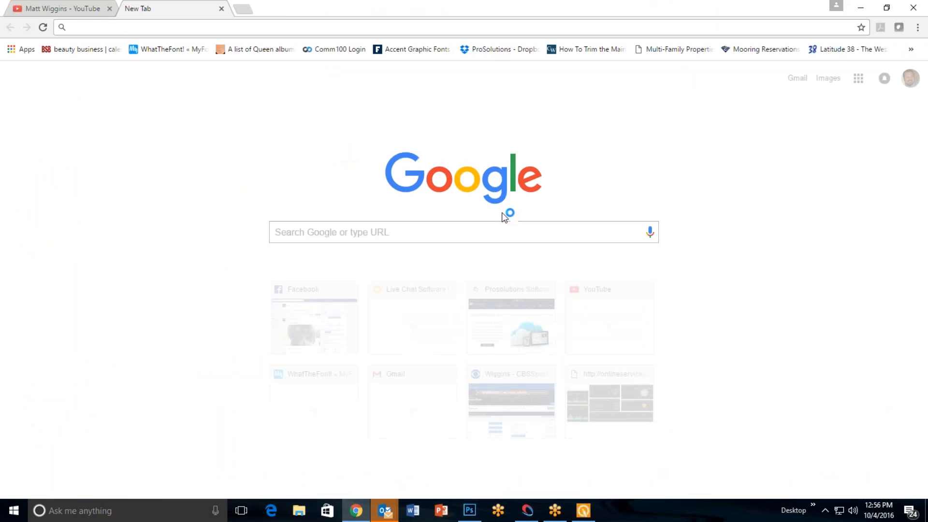
click(487, 326)
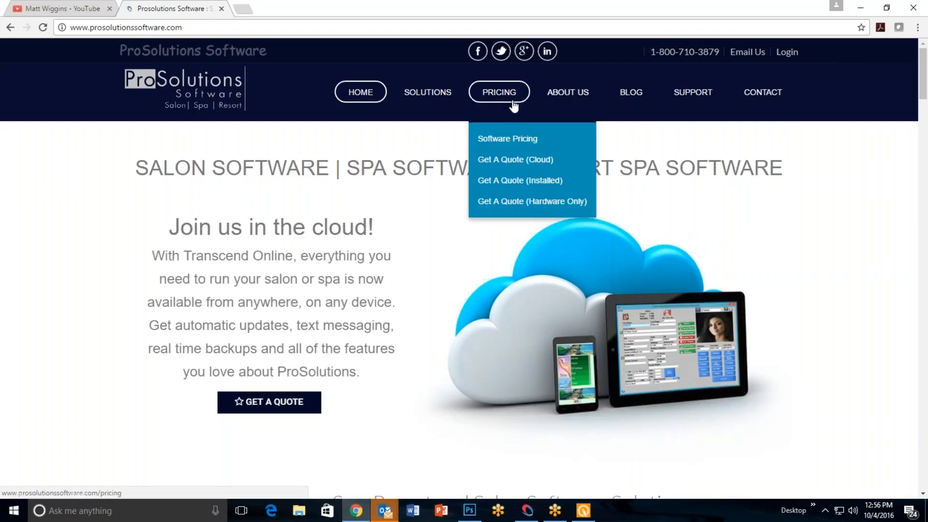
mouse_move(591, 96)
mouse_move(692, 97)
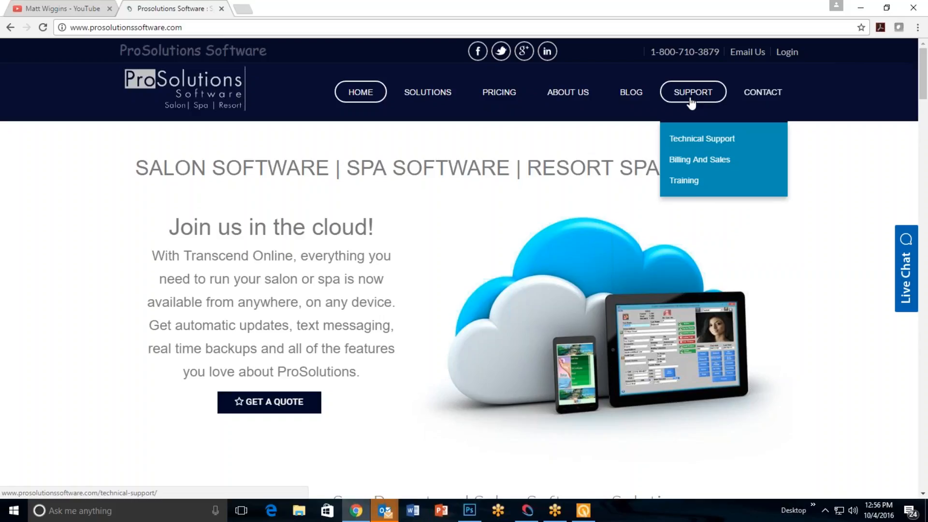
click(695, 183)
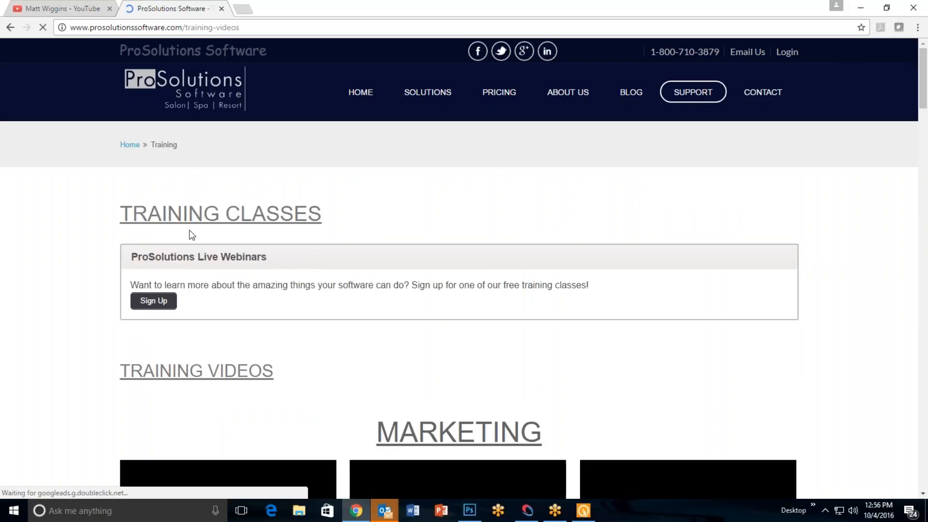
click(162, 302)
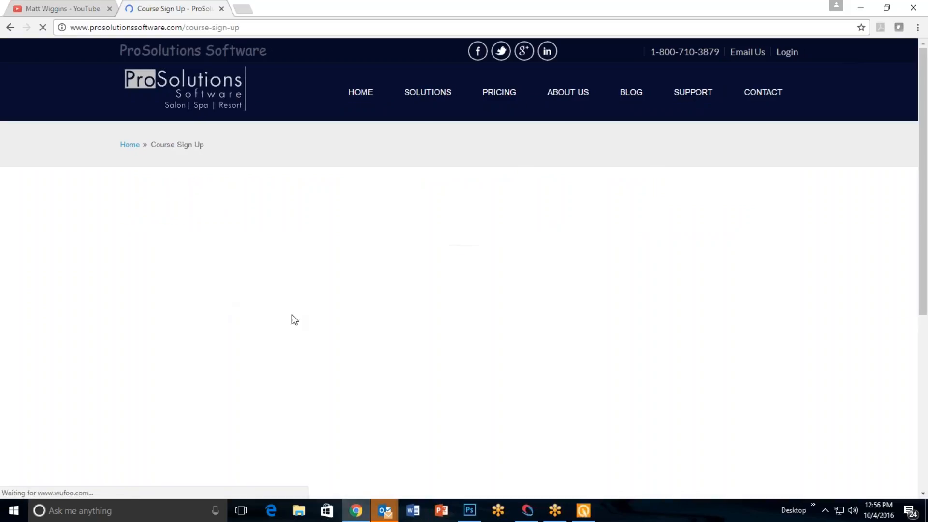
Examine the class registration form and the available class dates without choosing one, and close the browser
scroll(362, 275, down, 3)
scroll(363, 274, up, 3)
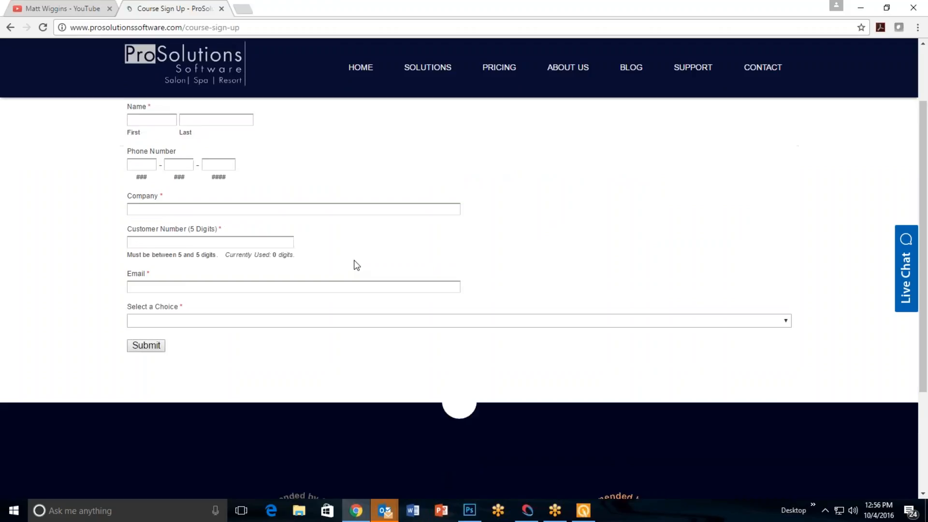
scroll(356, 241, down, 3)
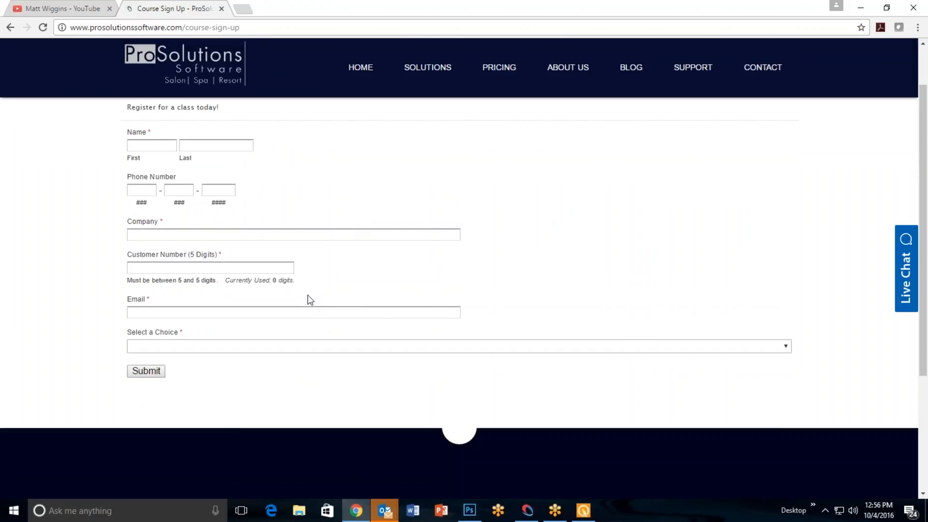
click(219, 348)
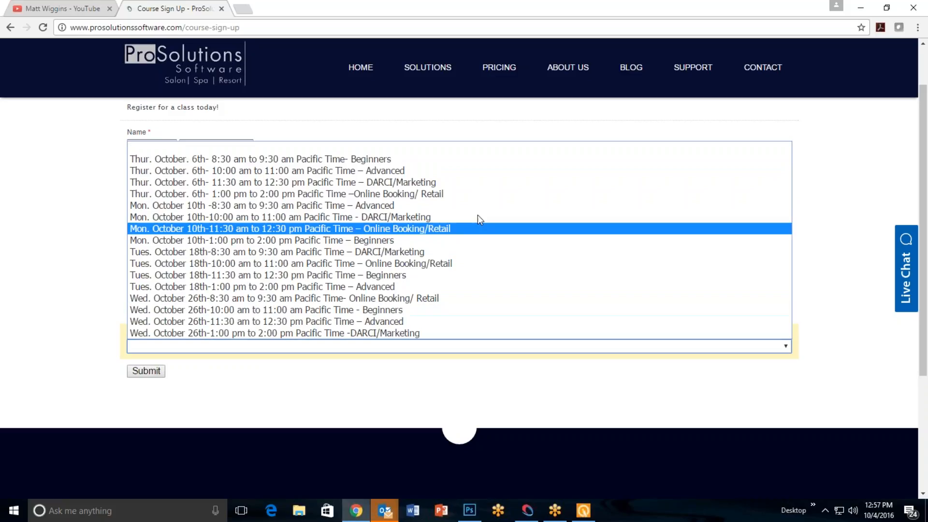
click(788, 145)
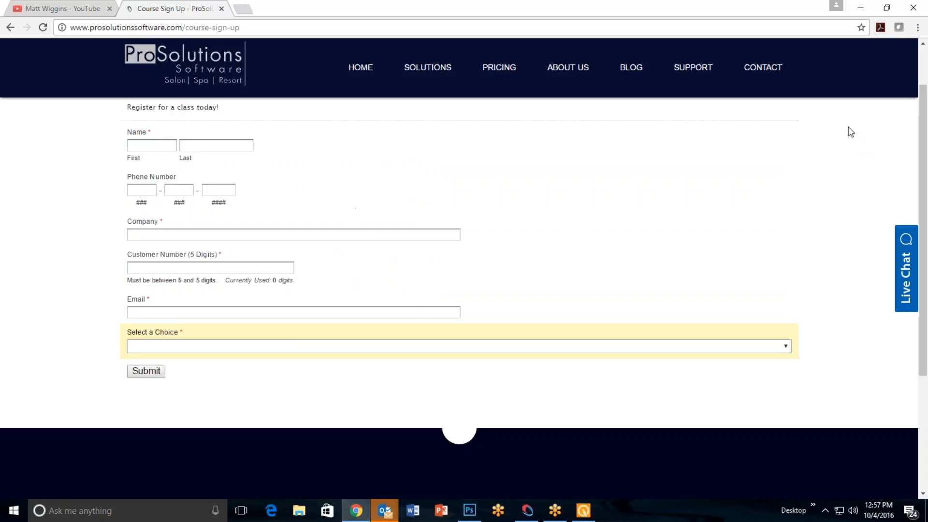
click(913, 7)
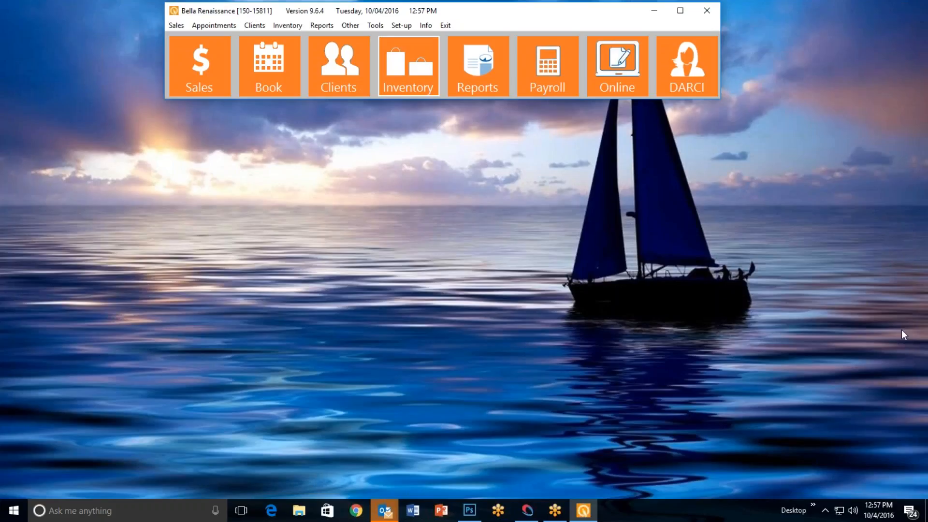
click(912, 321)
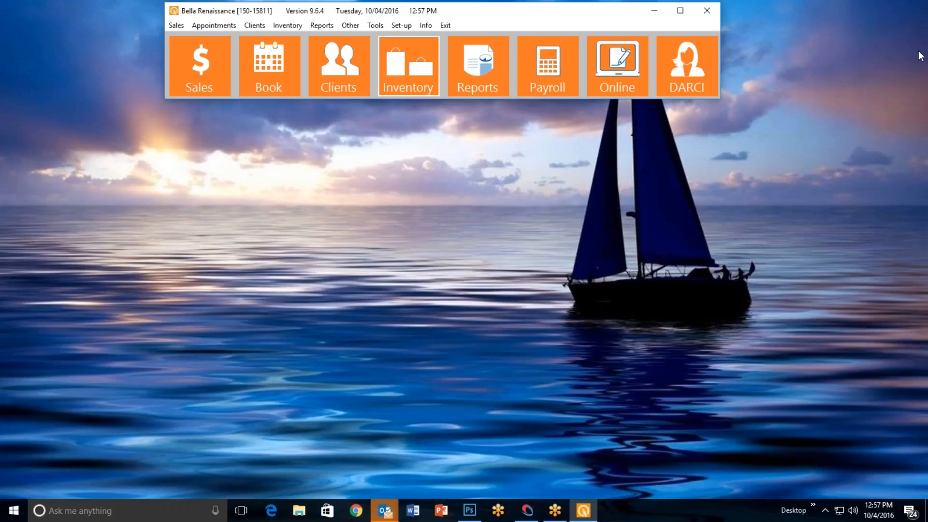